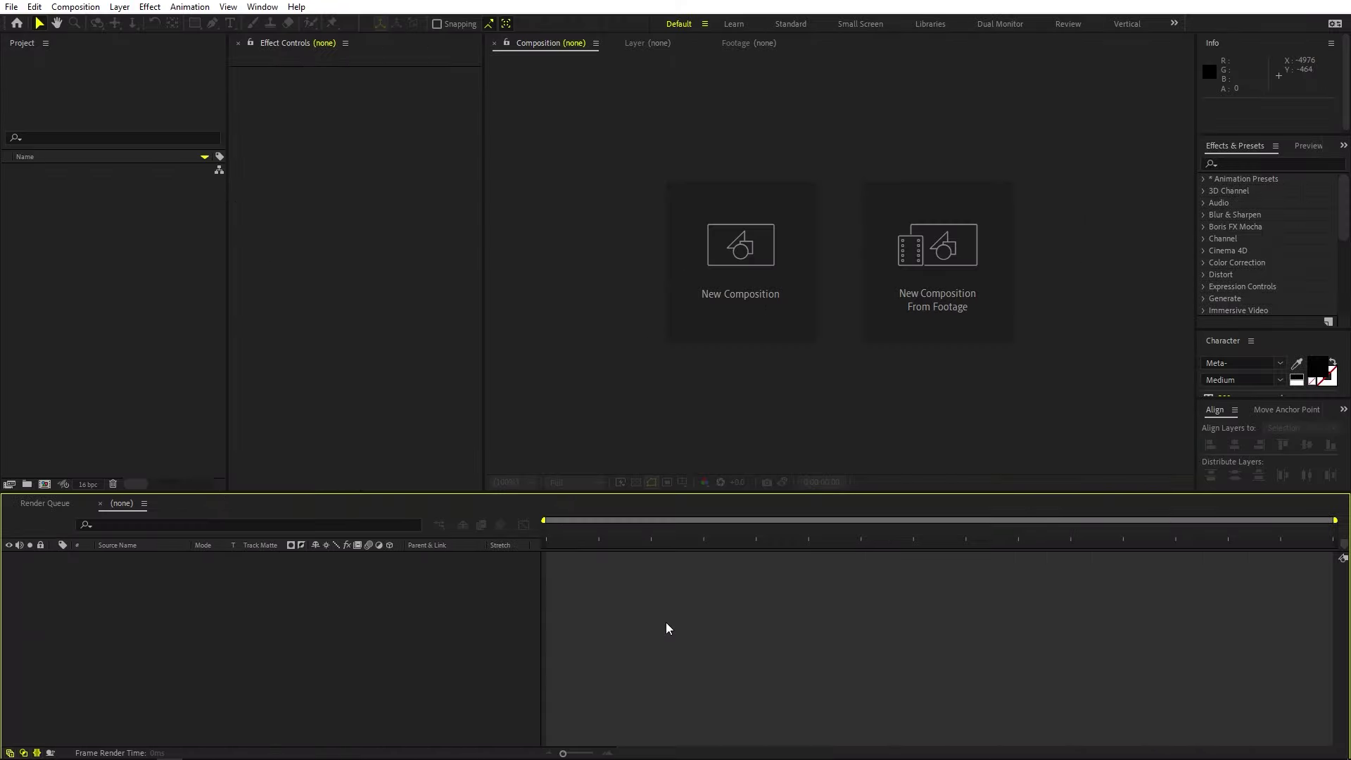
- Create a 1920 × 1080 composition named Main at 30 fps with a duration of 0:00:10:00
left_click(75, 6)
left_click(96, 23)
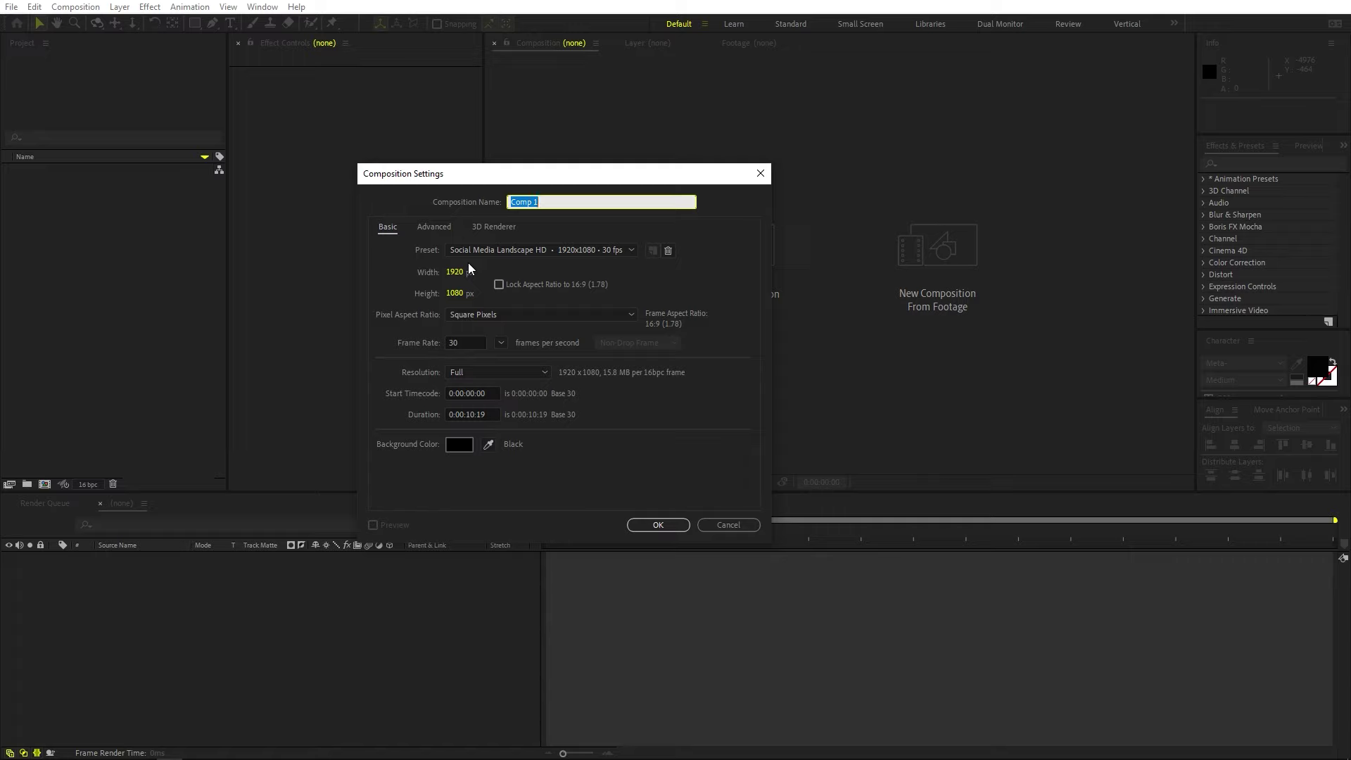
type("Main")
left_click(485, 411)
type("00")
key("Return")
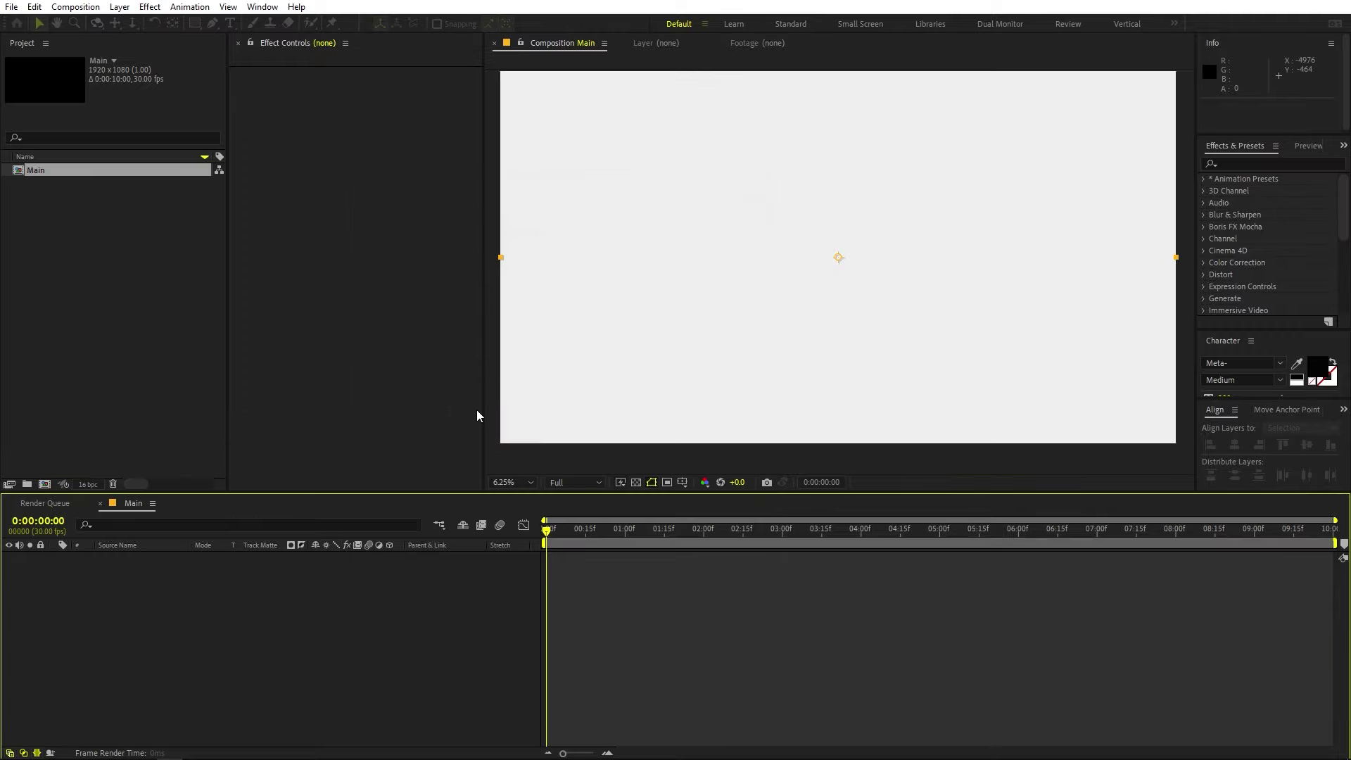
- Create a second 10-second composition named Animation, four times as wide at 7680 × 1080 px
left_click(511, 486)
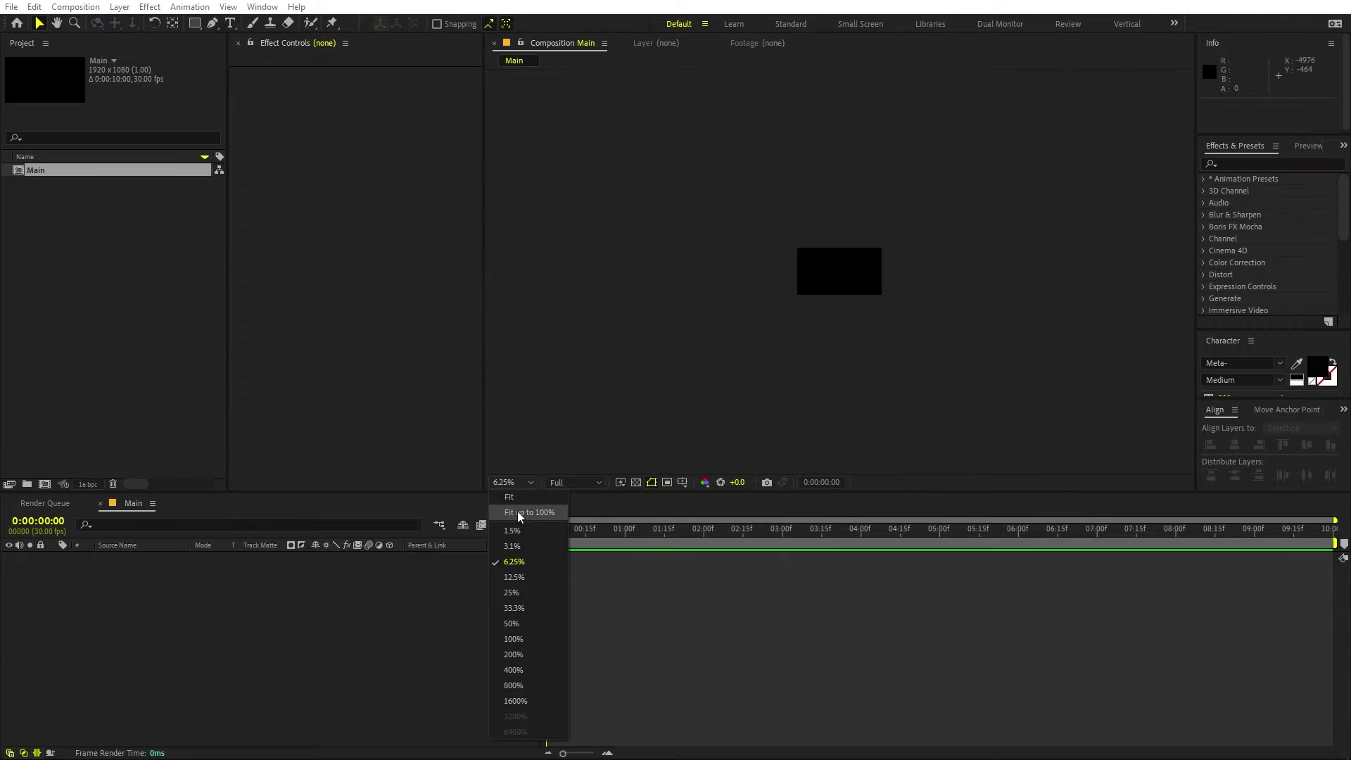
left_click(517, 511)
left_click(361, 642)
left_click(75, 7)
left_click(94, 24)
type("Animation")
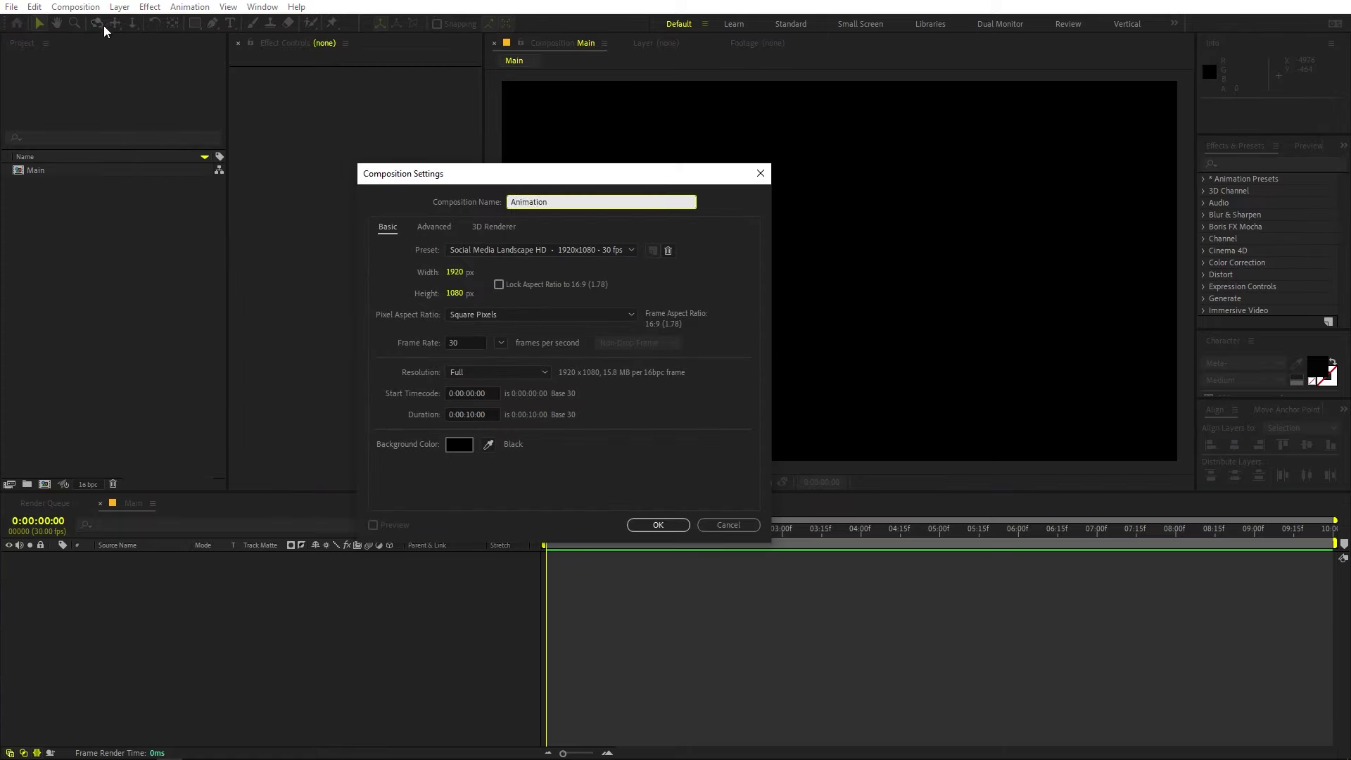
left_click(461, 271)
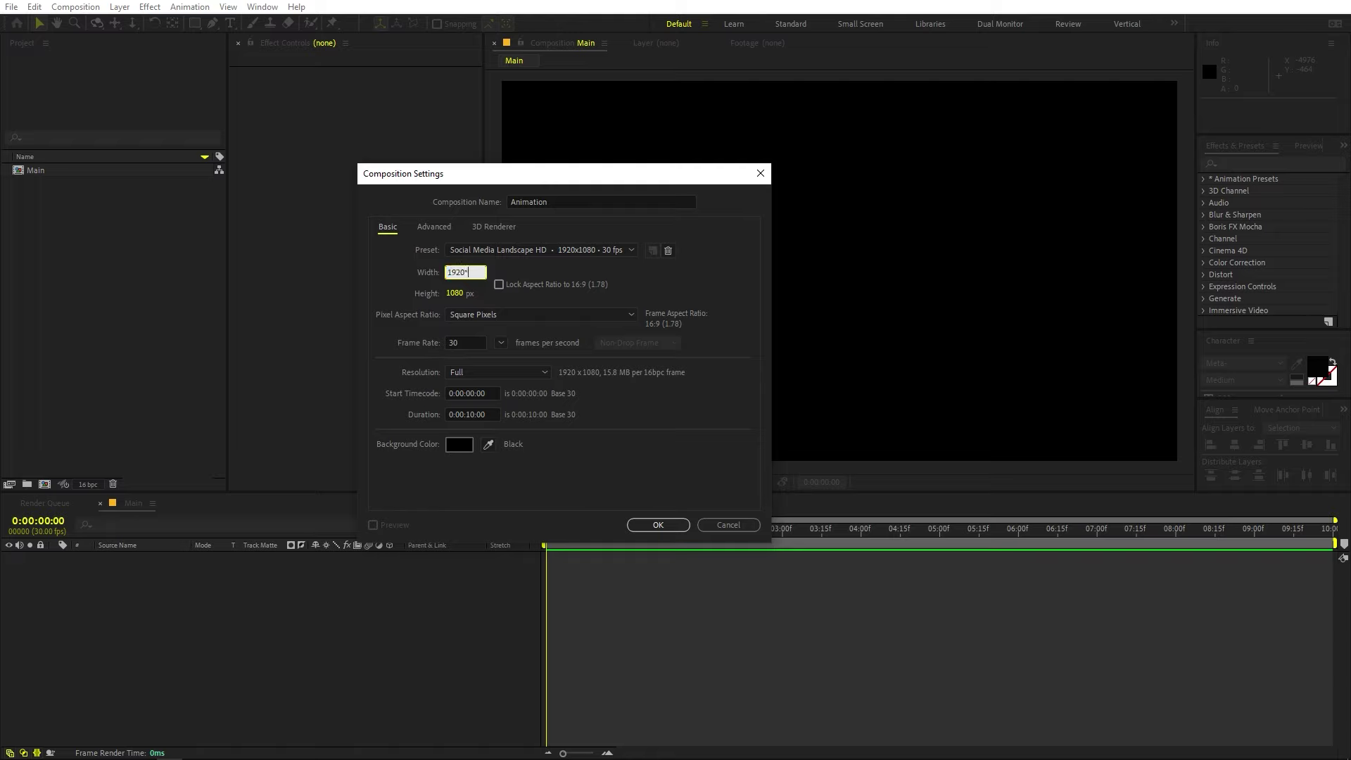
key("Return")
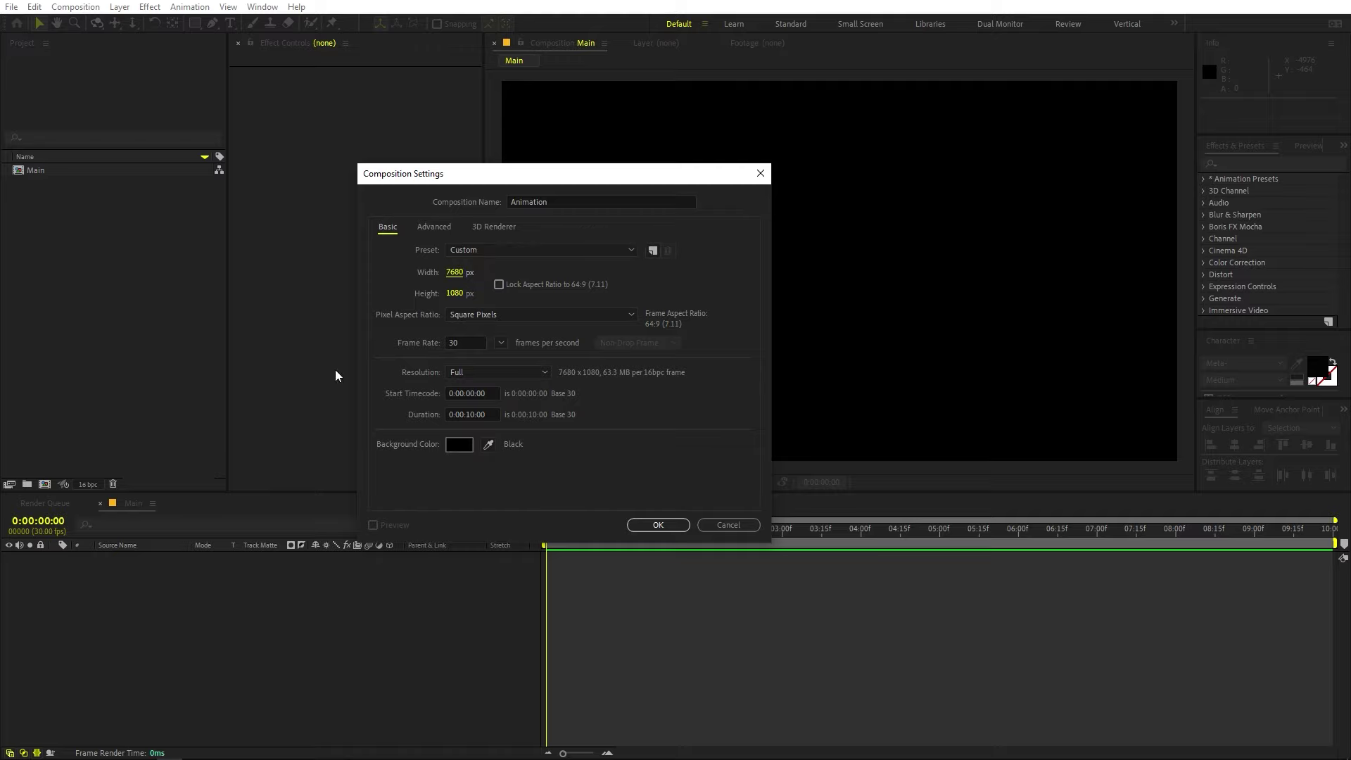
left_click(656, 525)
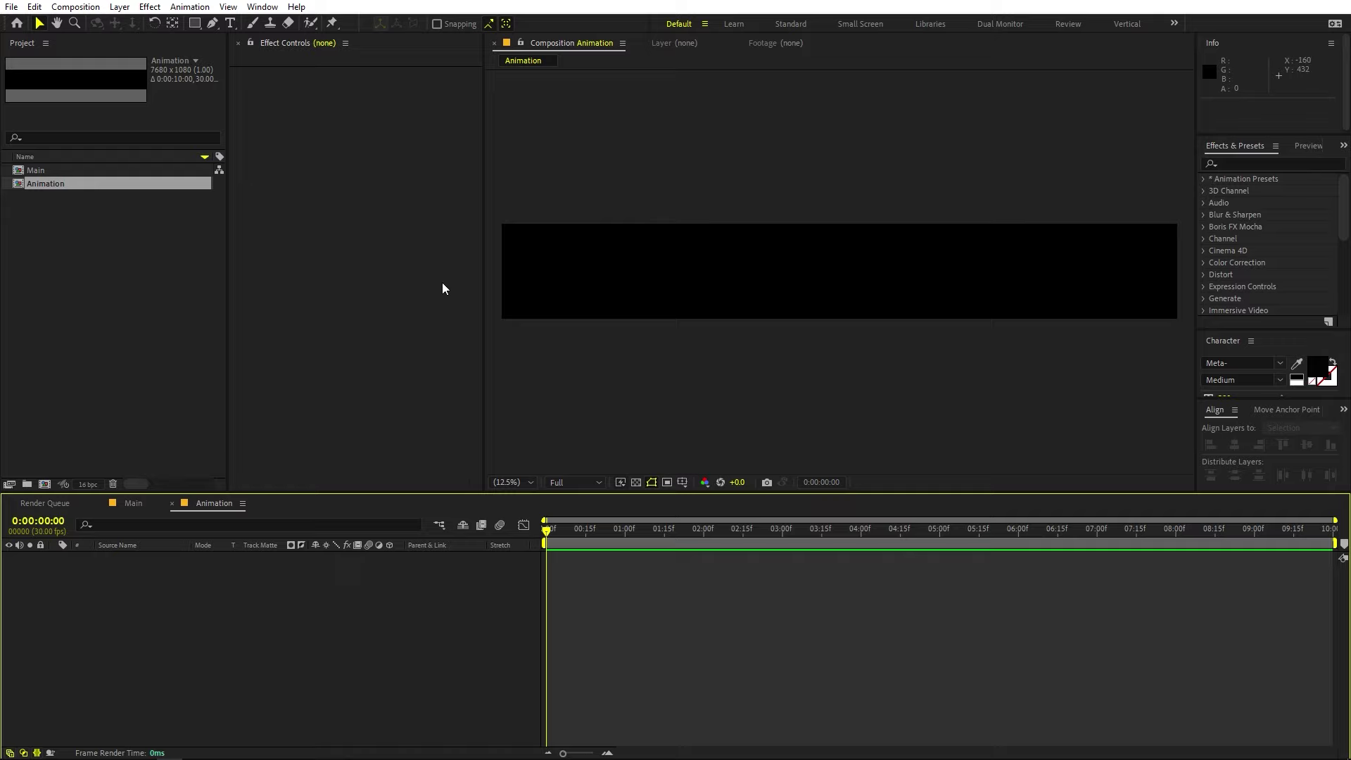
- Add a light grey 7680 × 1080 solid as the background of the Animation composition
right_click(219, 666)
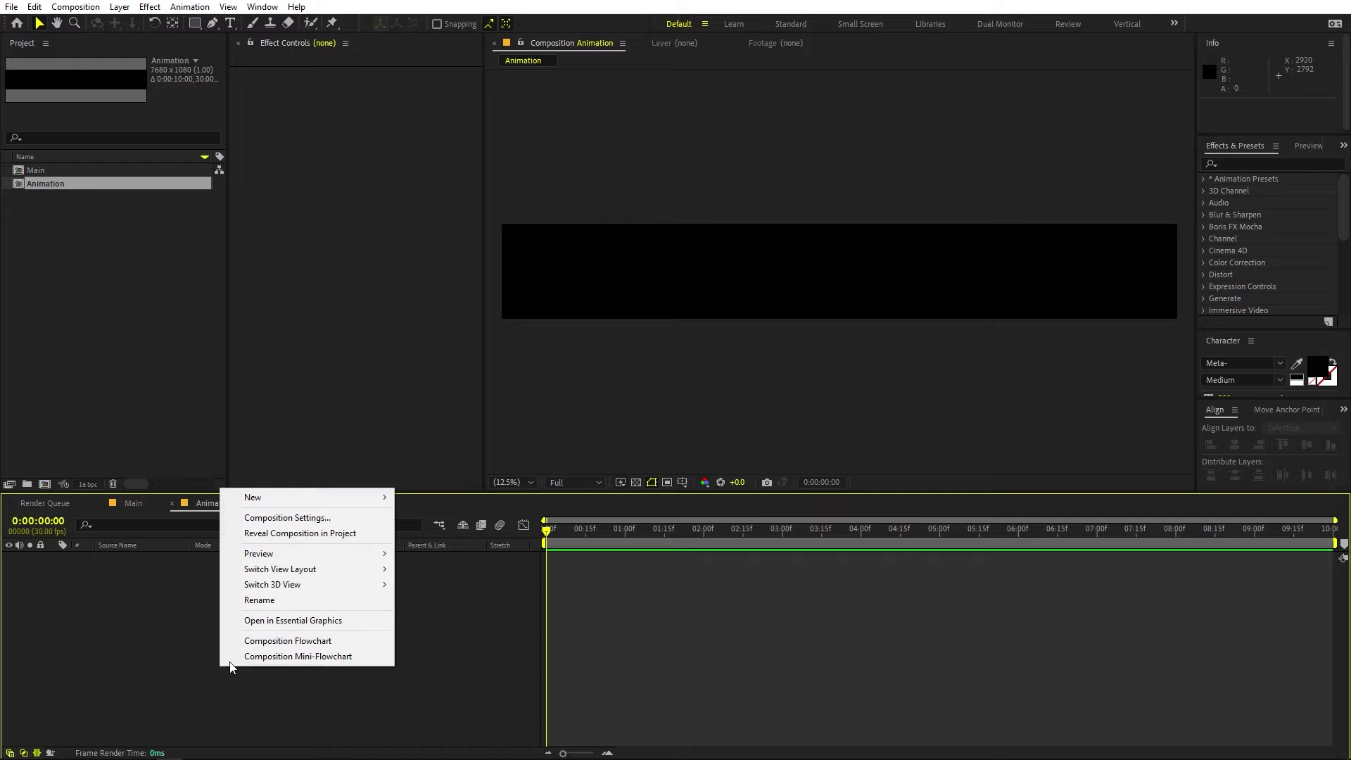
mouse_move(303, 499)
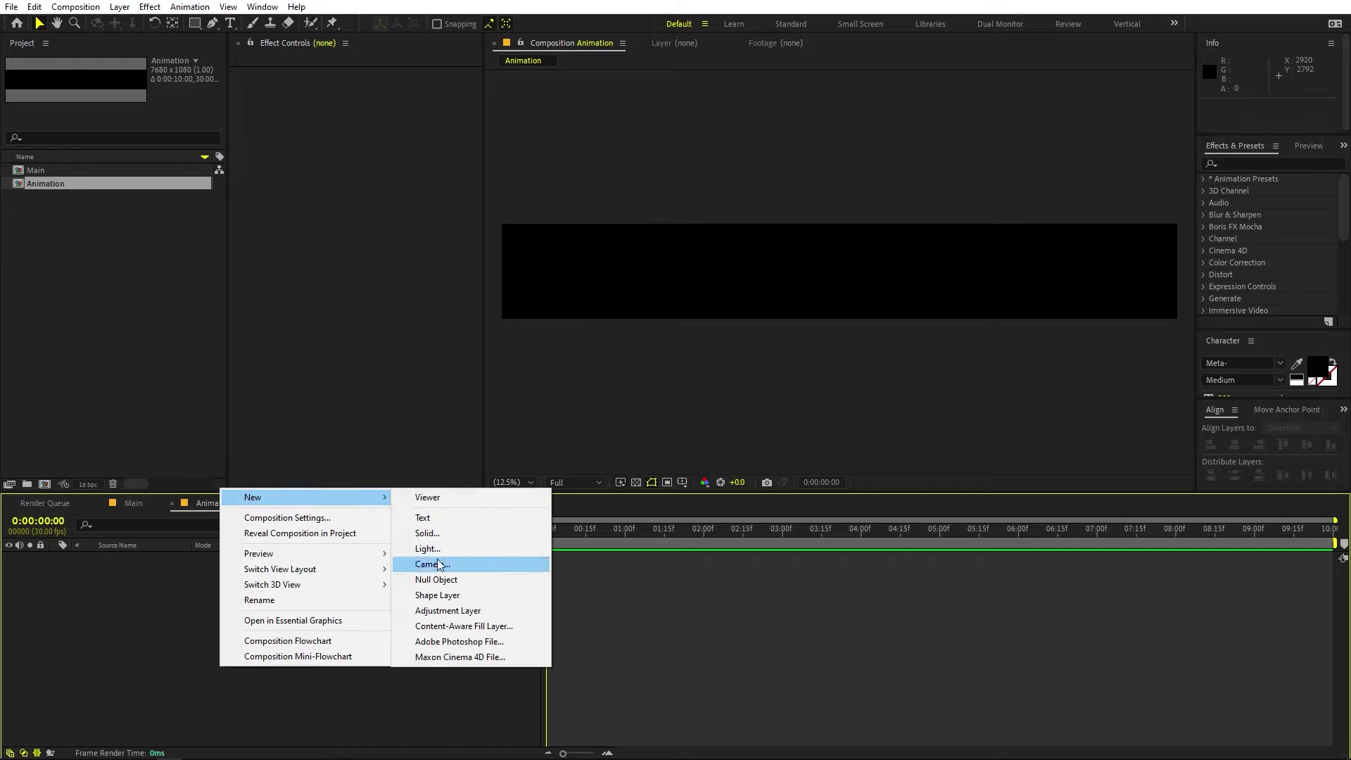
left_click(440, 533)
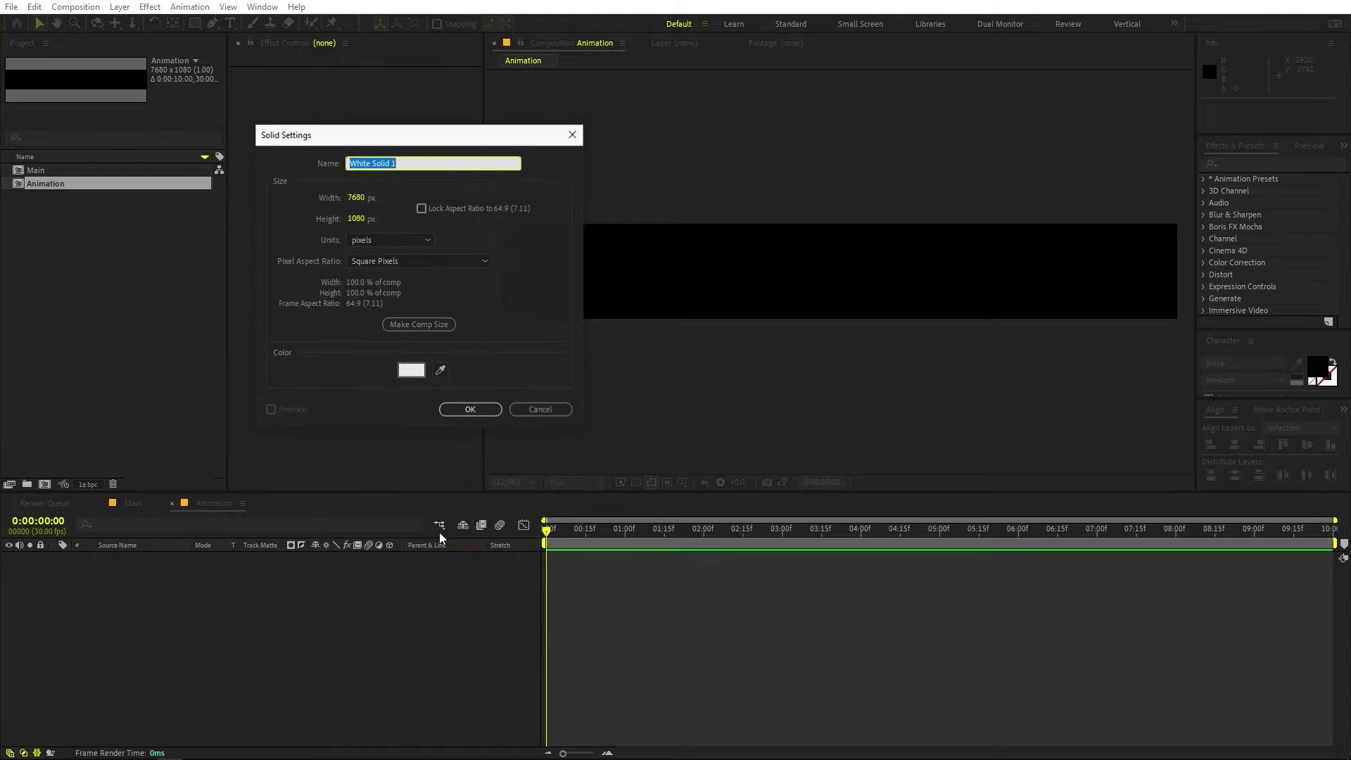
left_click(411, 369)
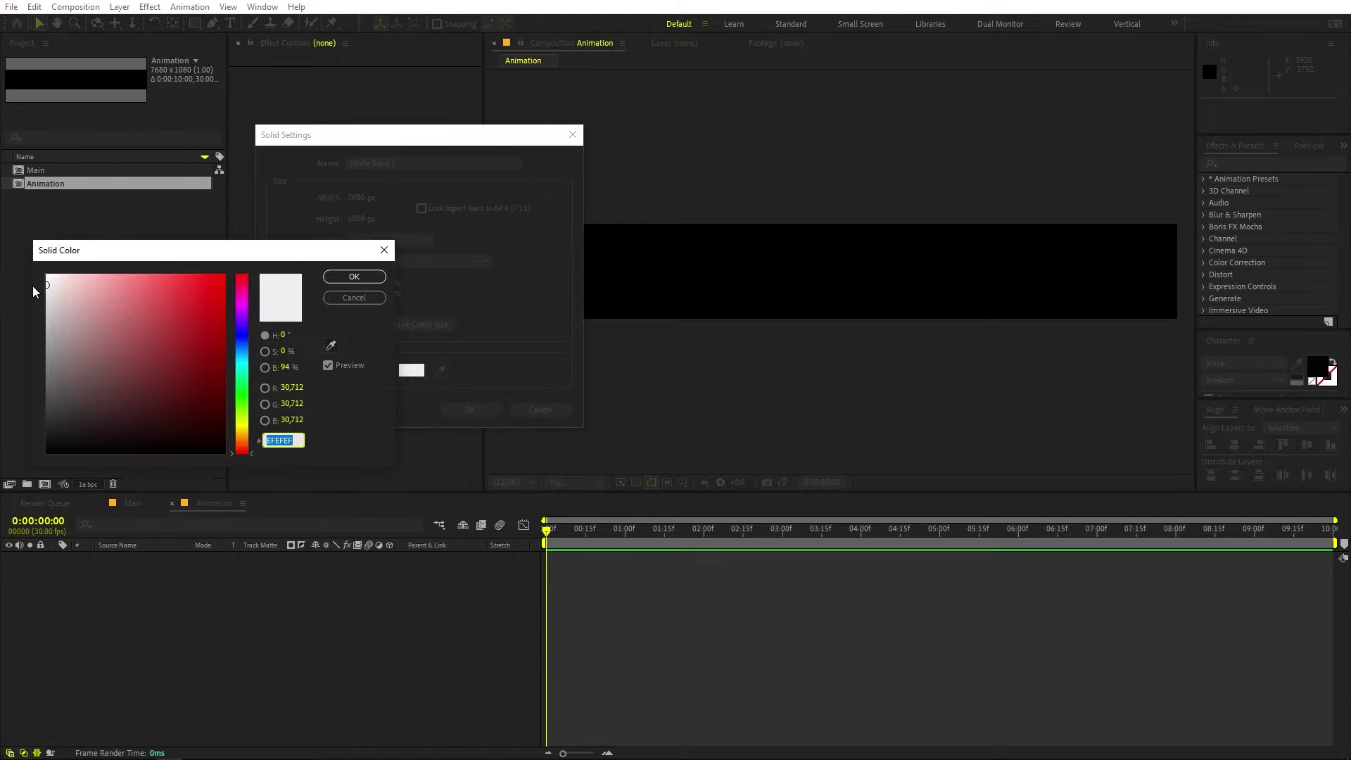
left_click_drag(47, 284, 34, 291)
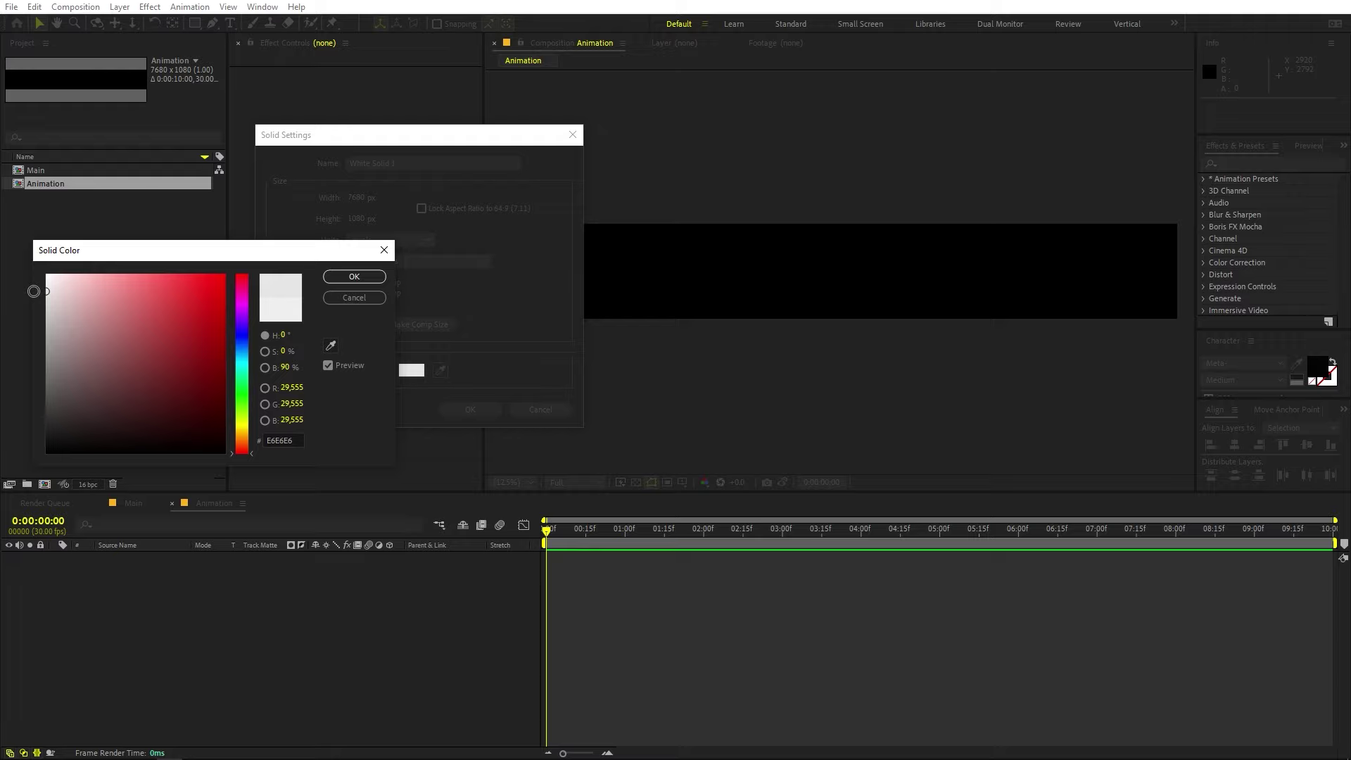
left_click(356, 277)
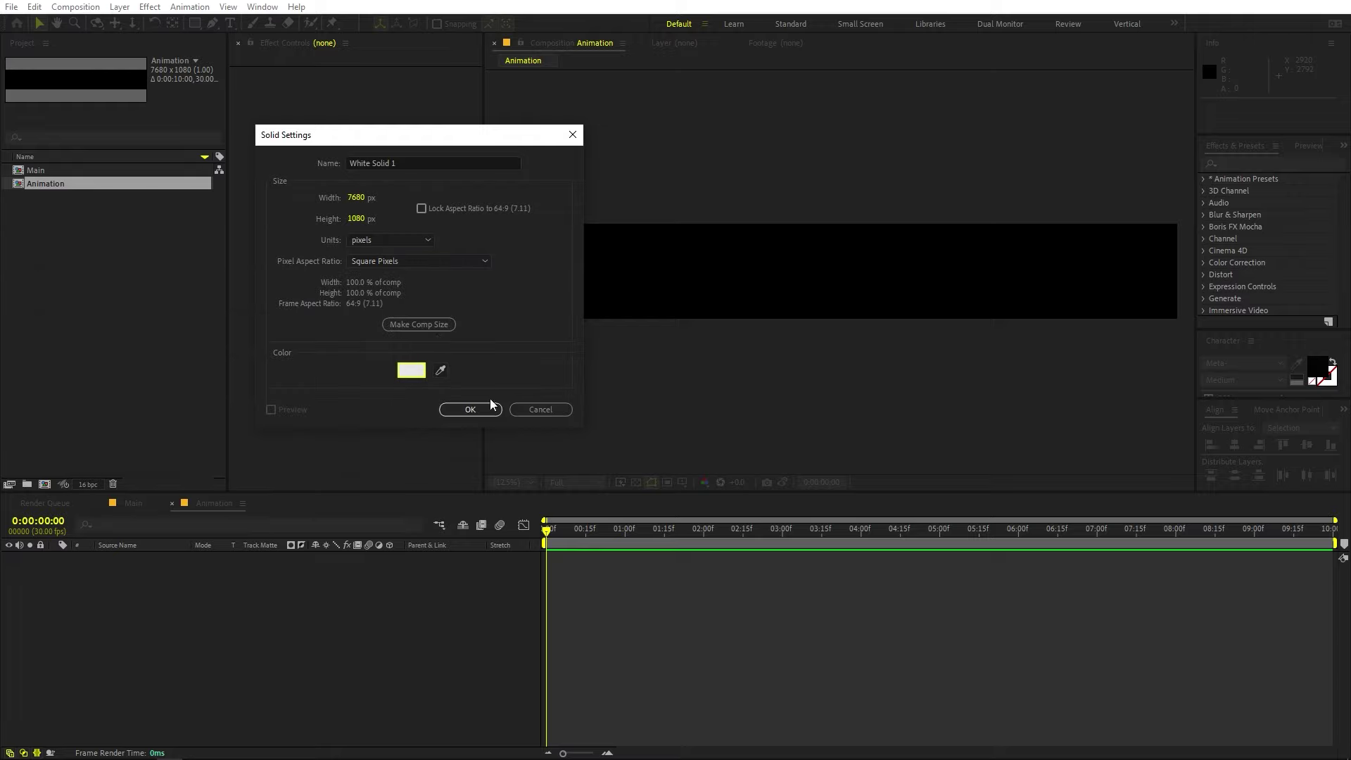
left_click(478, 413)
left_click(400, 624)
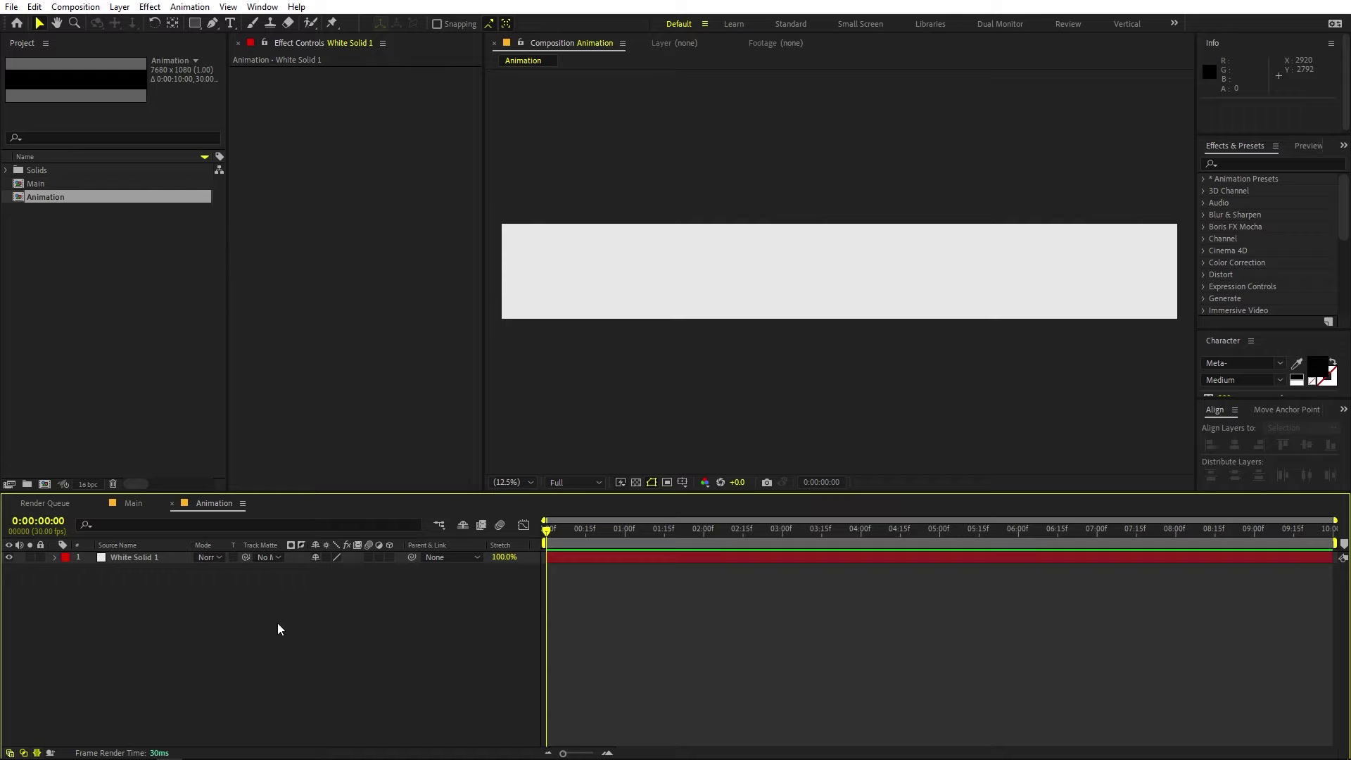
- Add the text "Success comes with" and place it at about 2044, 600 in the composition
left_click(230, 23)
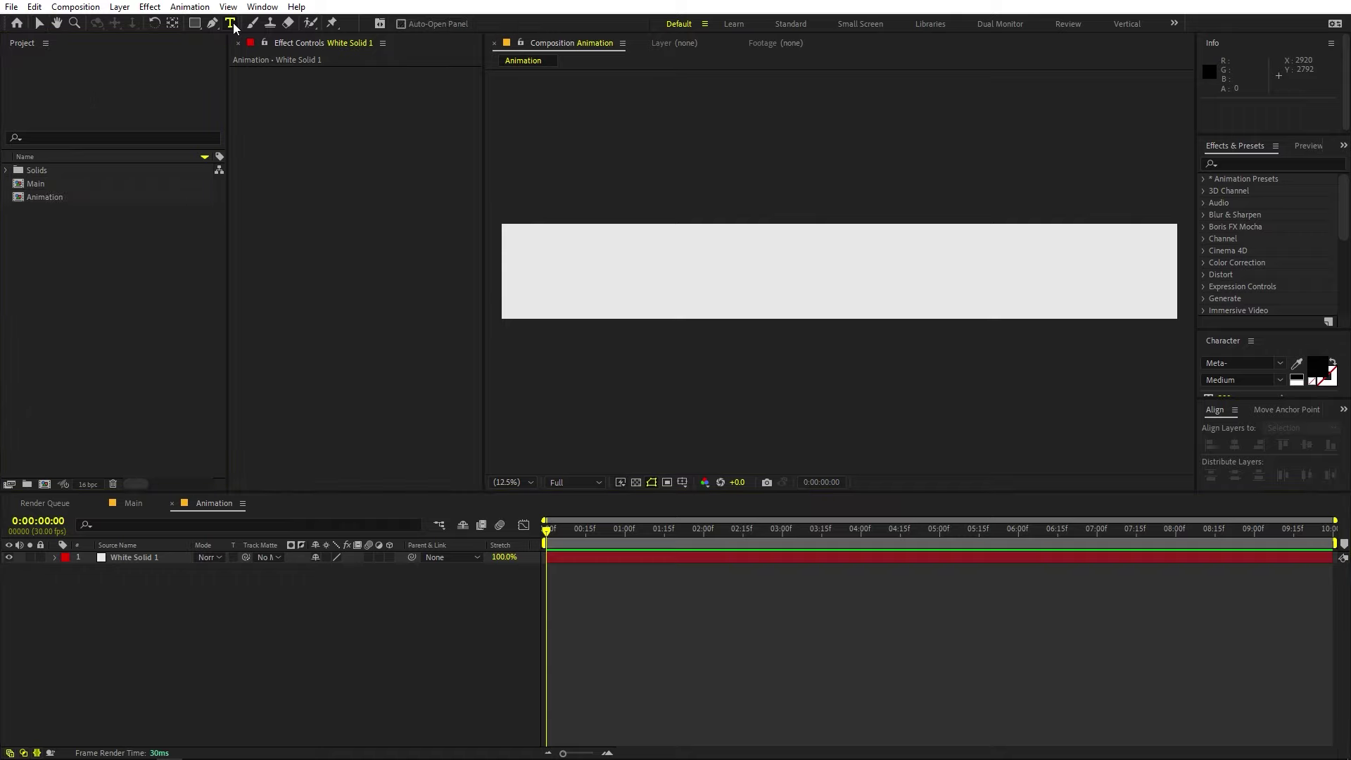
left_click(551, 266)
type("Success comes with")
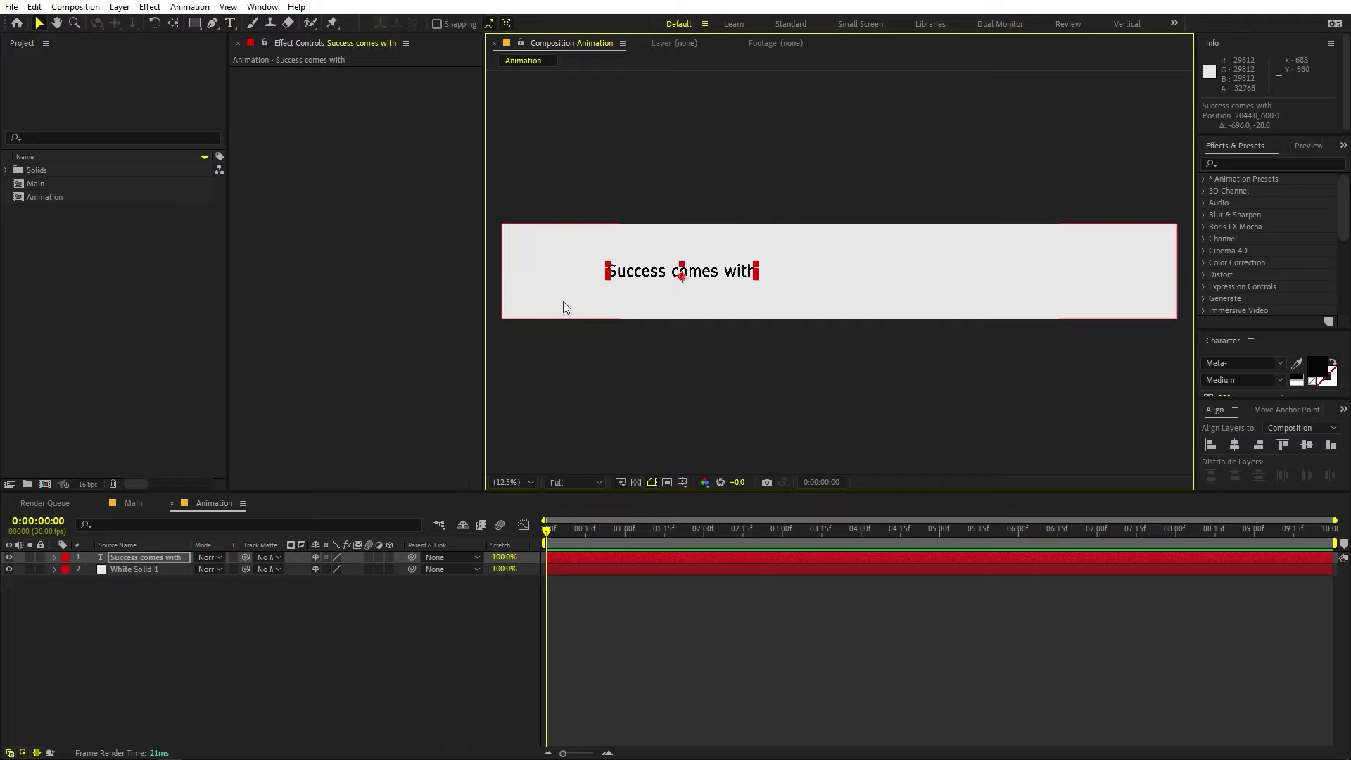
scroll(568, 298, "up", 1)
left_click_drag(571, 295, 852, 284)
left_click_drag(735, 226, 829, 226)
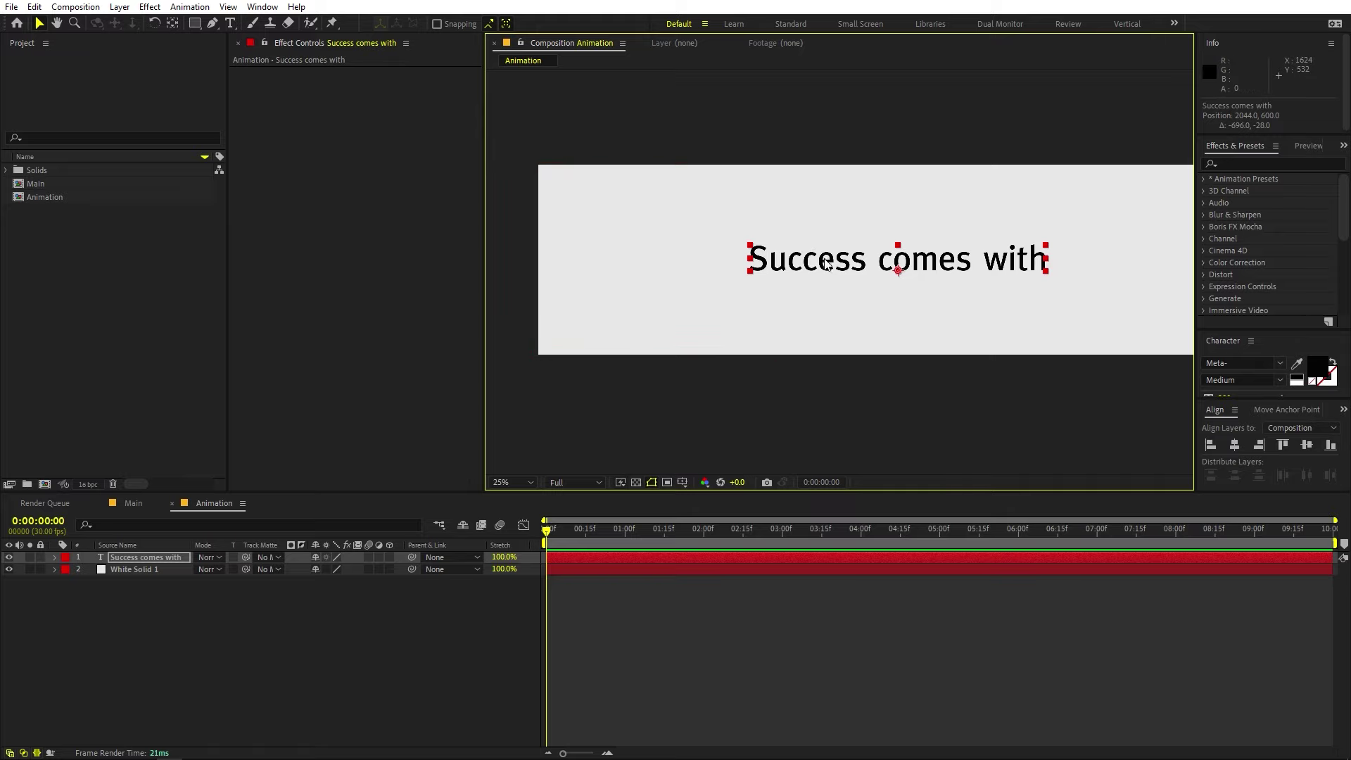
- Change the font of the "Success comes with" text to Montserrat Bold
double_click(923, 279)
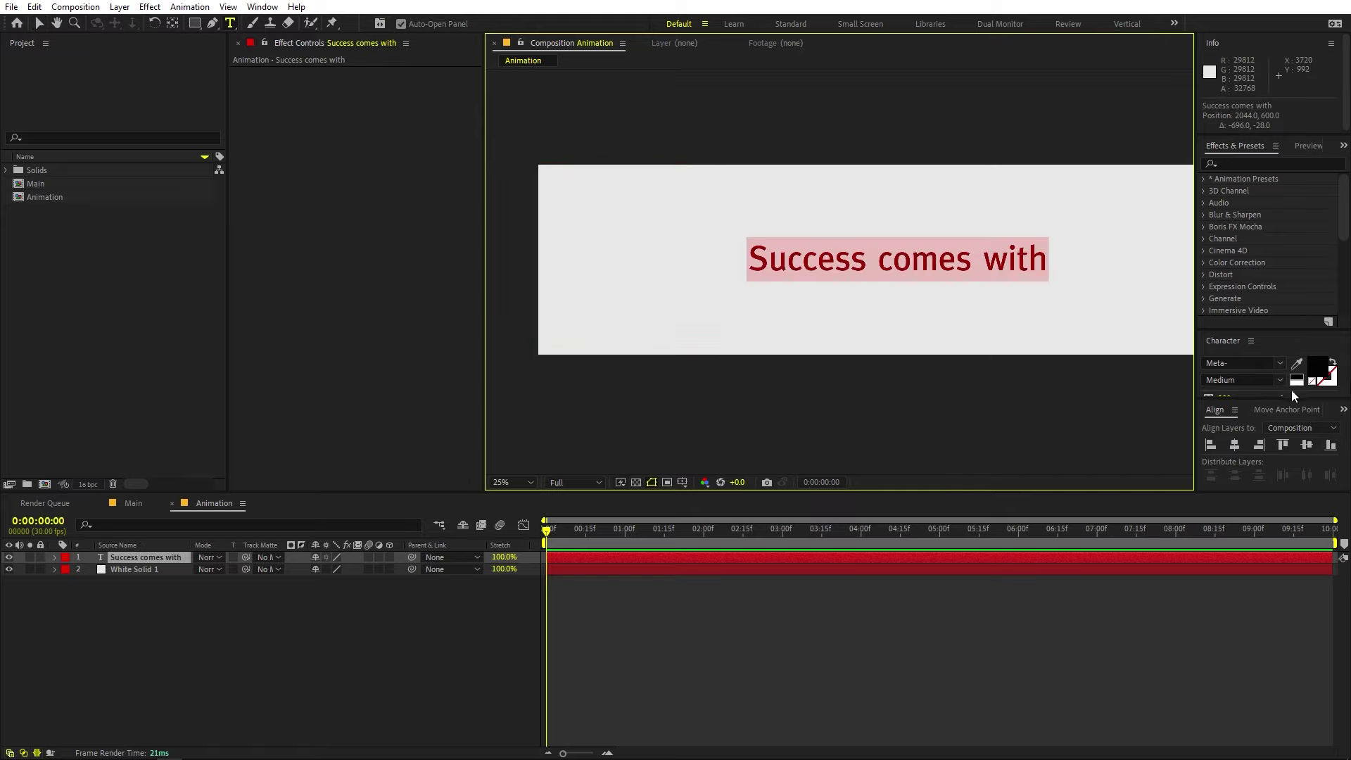
left_click(1280, 362)
type("montse")
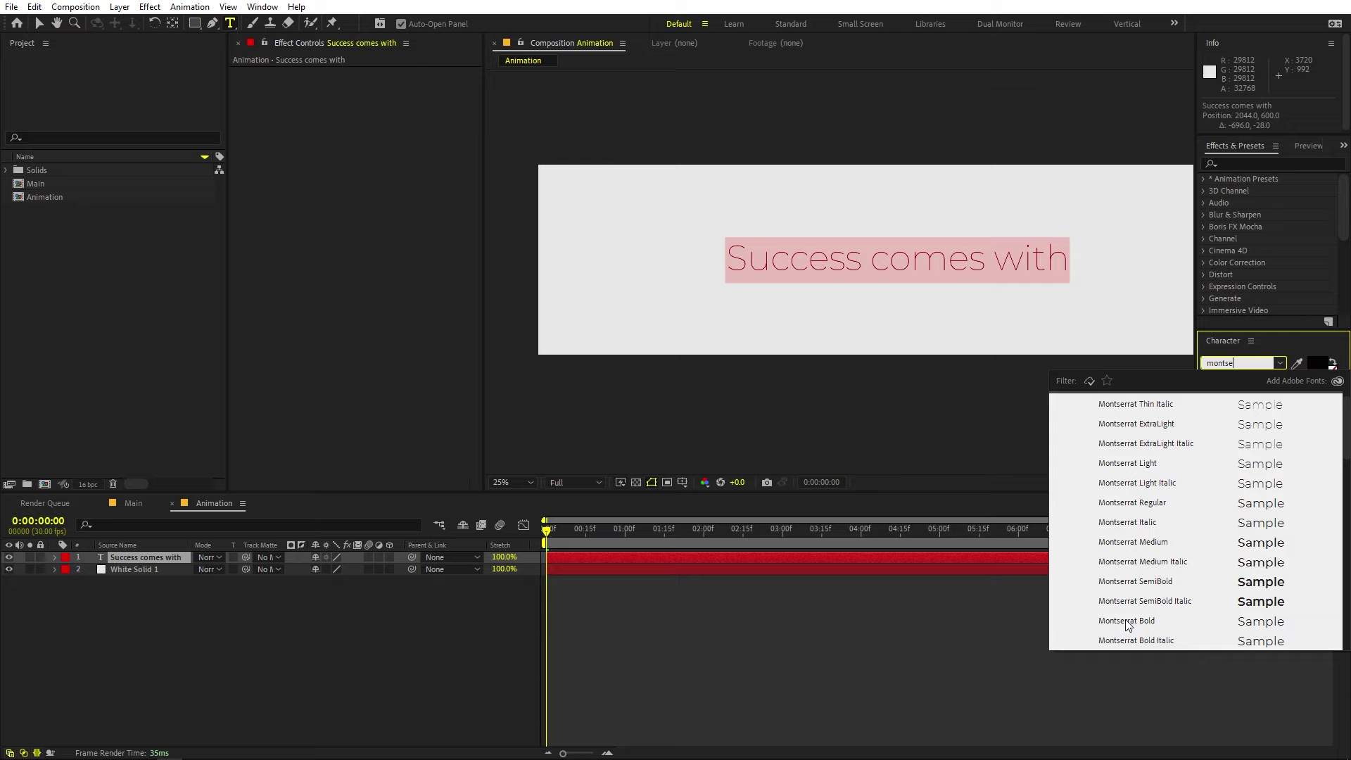
left_click(1126, 622)
left_click(891, 644)
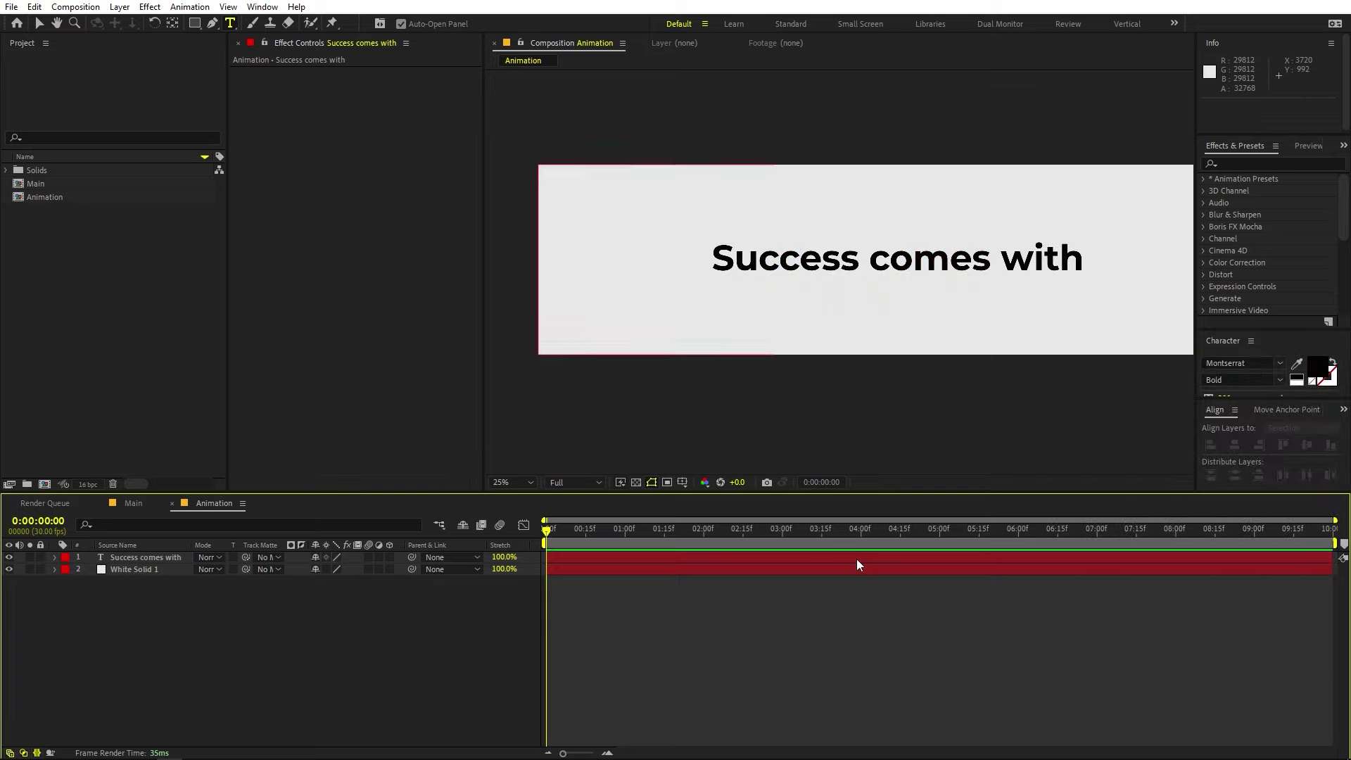
- Center the anchor point of the "Success comes with" text and align the layer to the composition's vertical center
left_click(39, 22)
left_click(918, 272)
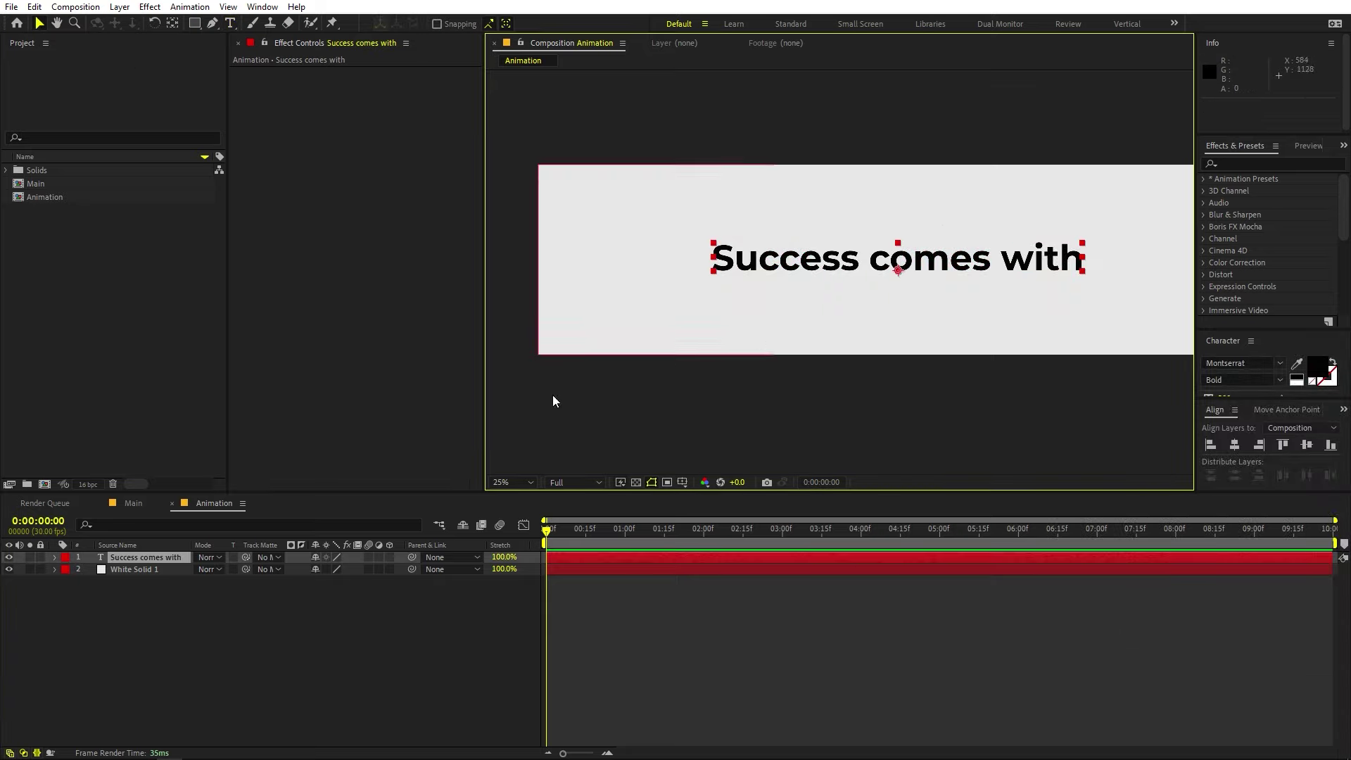
left_click(173, 23)
key("ctrl+alt+Home")
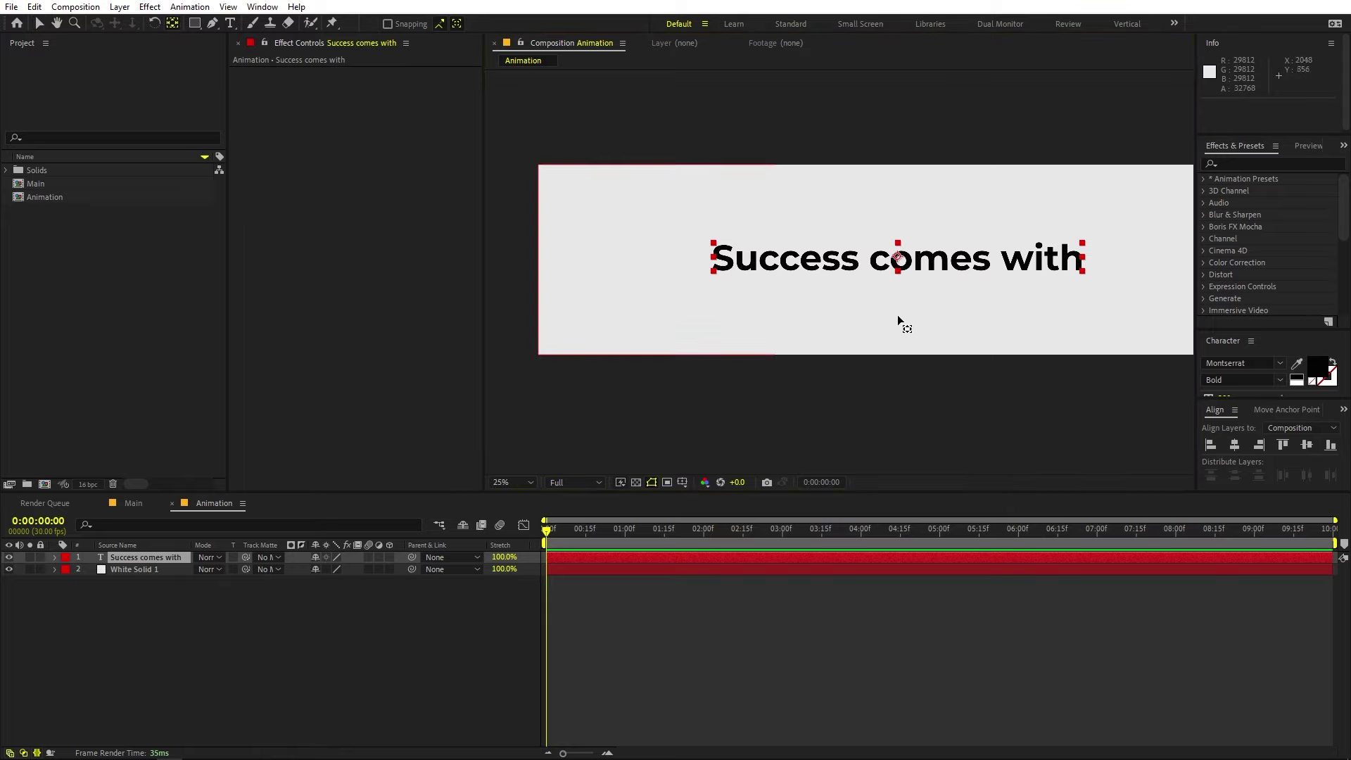
left_click(1307, 444)
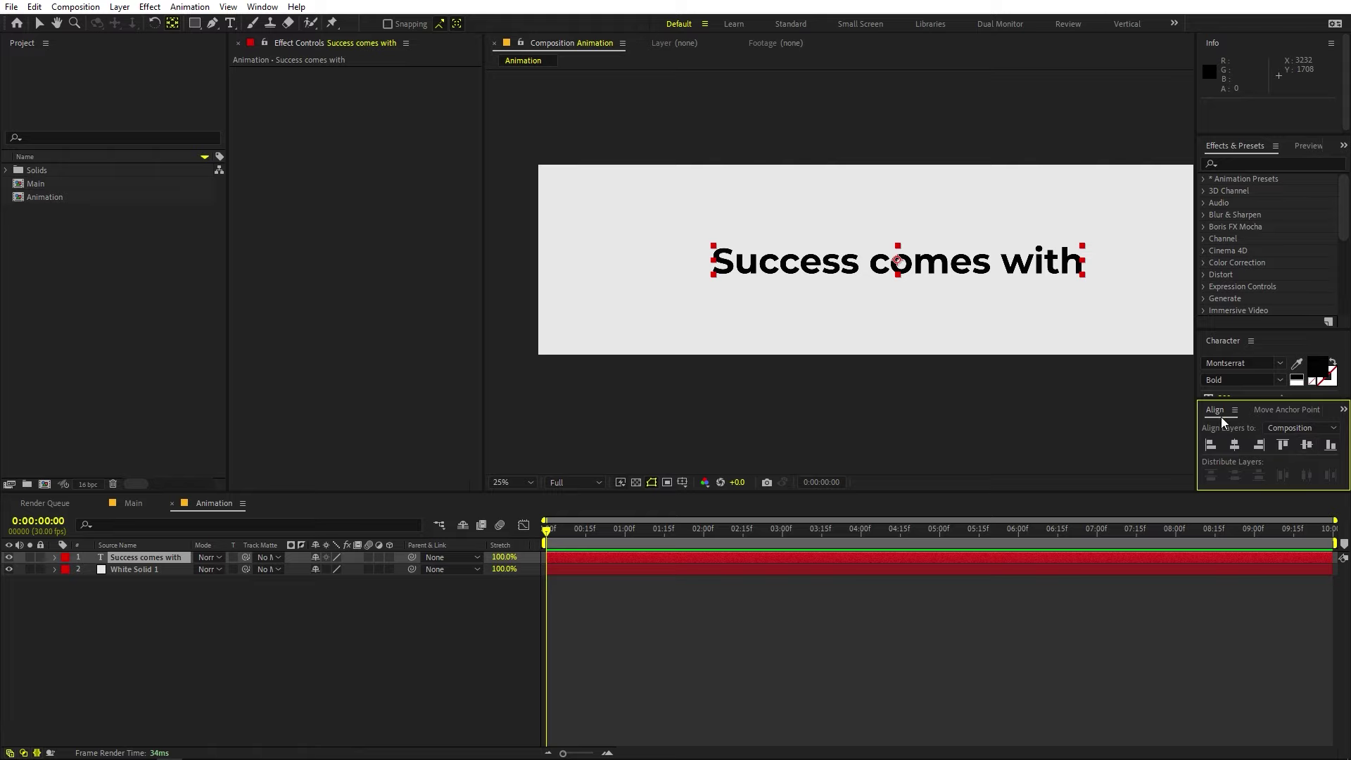
left_click(263, 7)
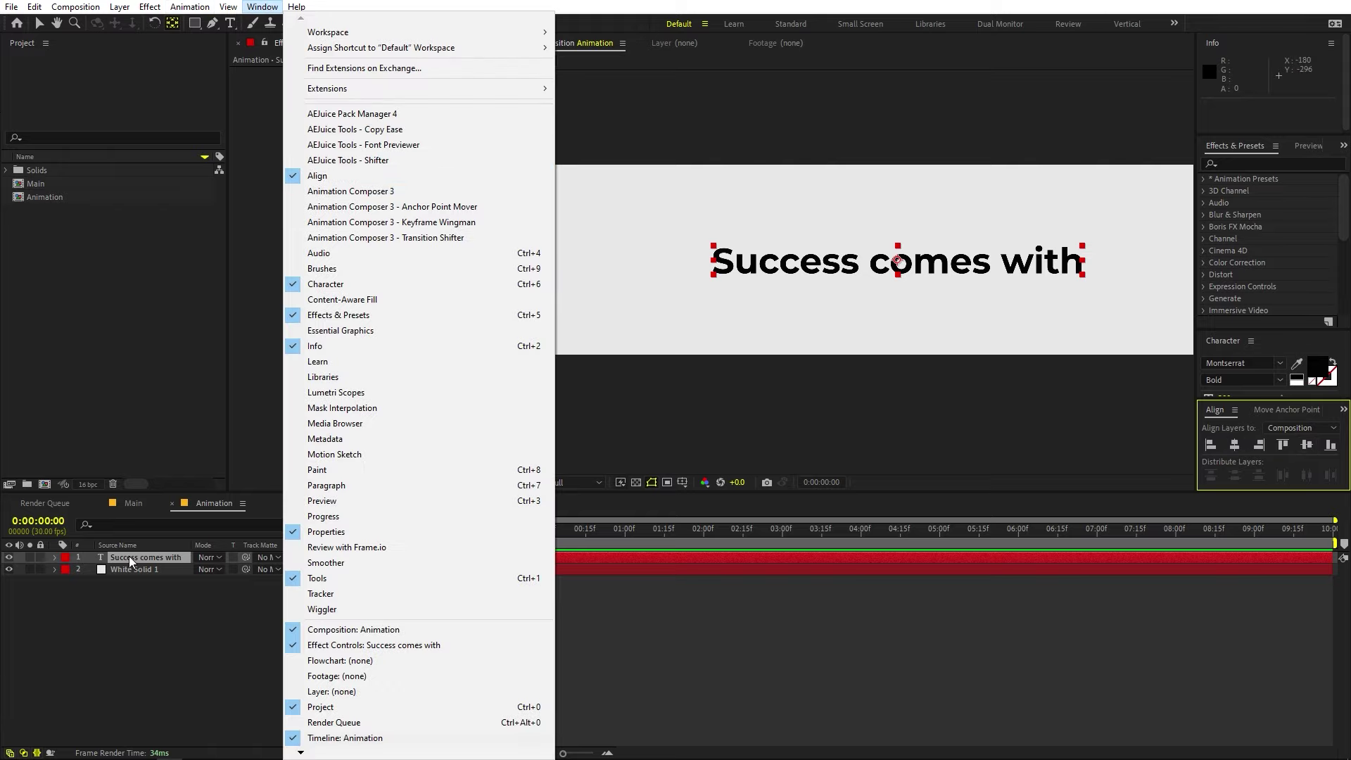
- Scale the "Success comes with" text layer down to 40.8%
left_click(129, 556)
key("s")
left_click_drag(328, 569, 286, 569)
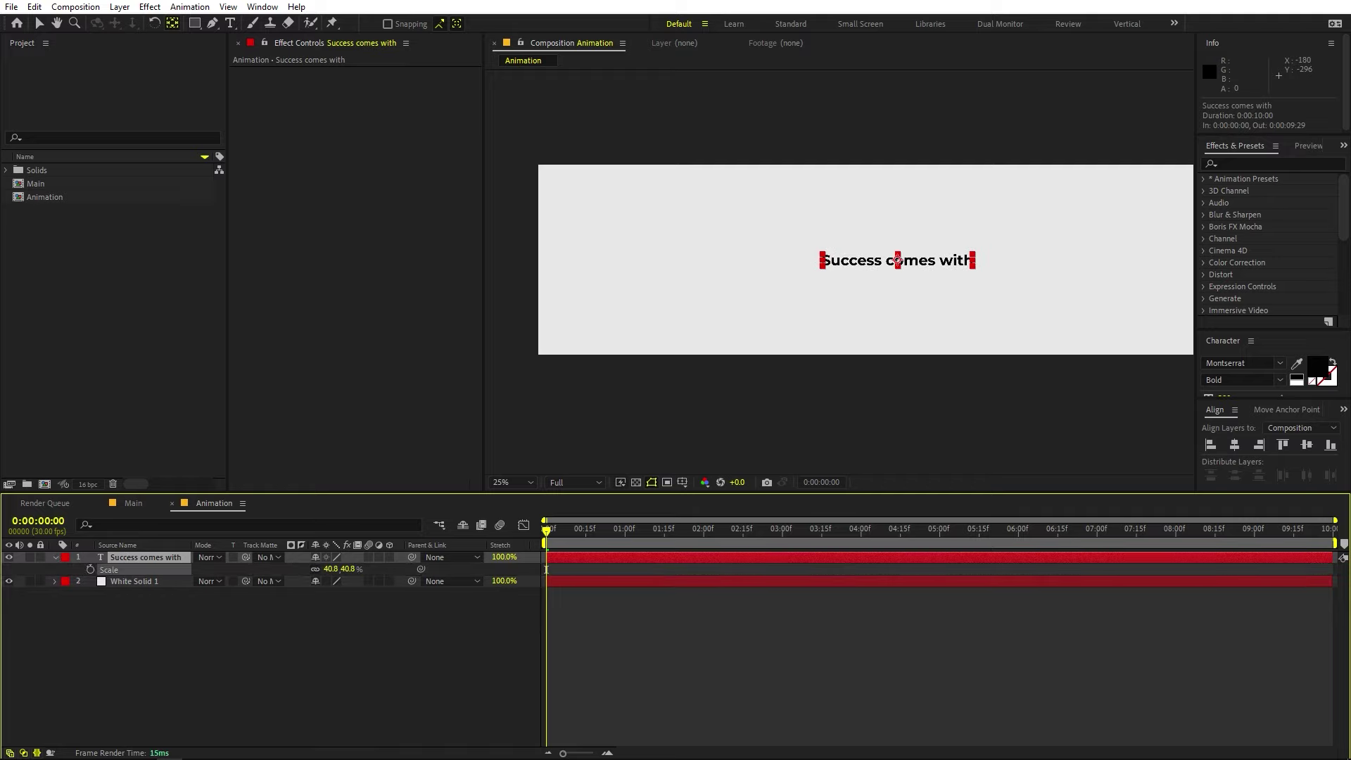
- Move the "Success comes with" text horizontally toward the composition's left end, to about X 1192 at Y 540
key("period")
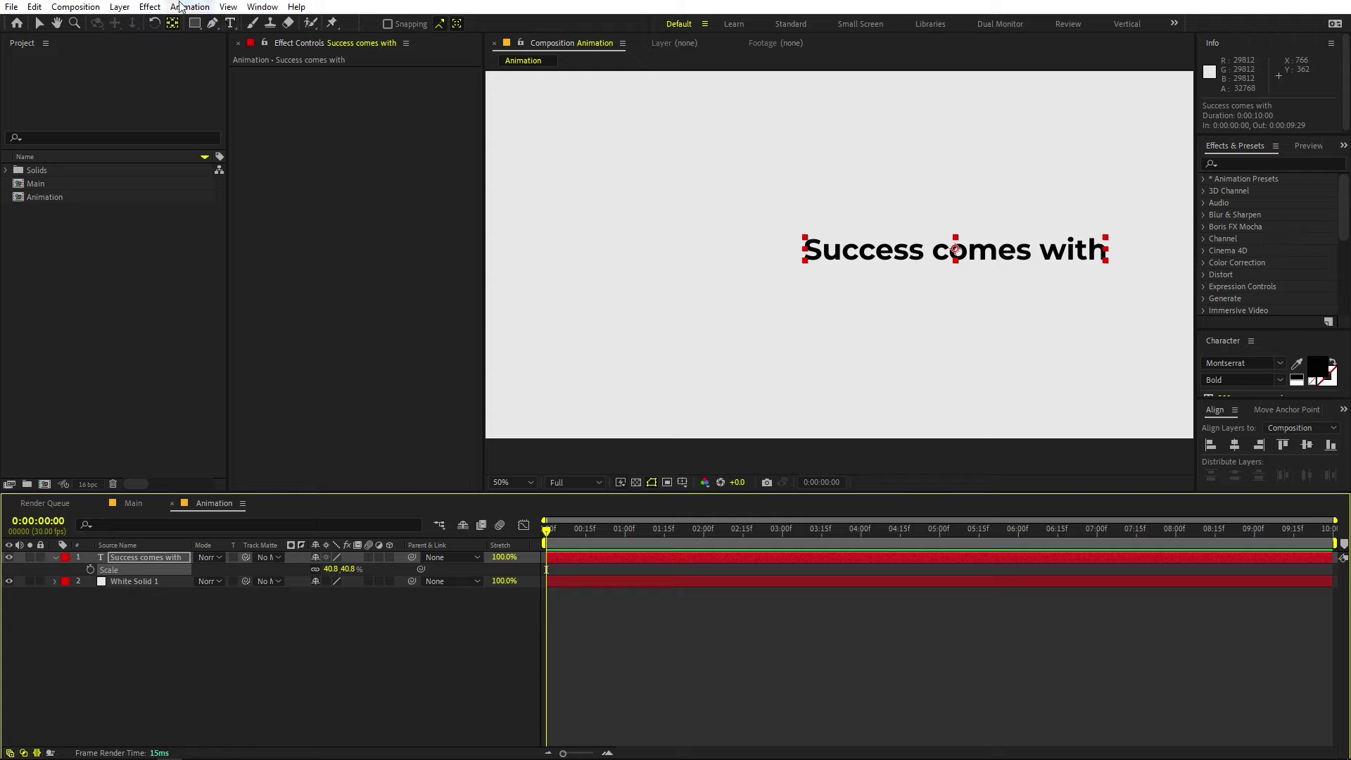
left_click(36, 25)
key("comma")
left_click_drag(881, 268, 730, 269)
right_click(730, 269)
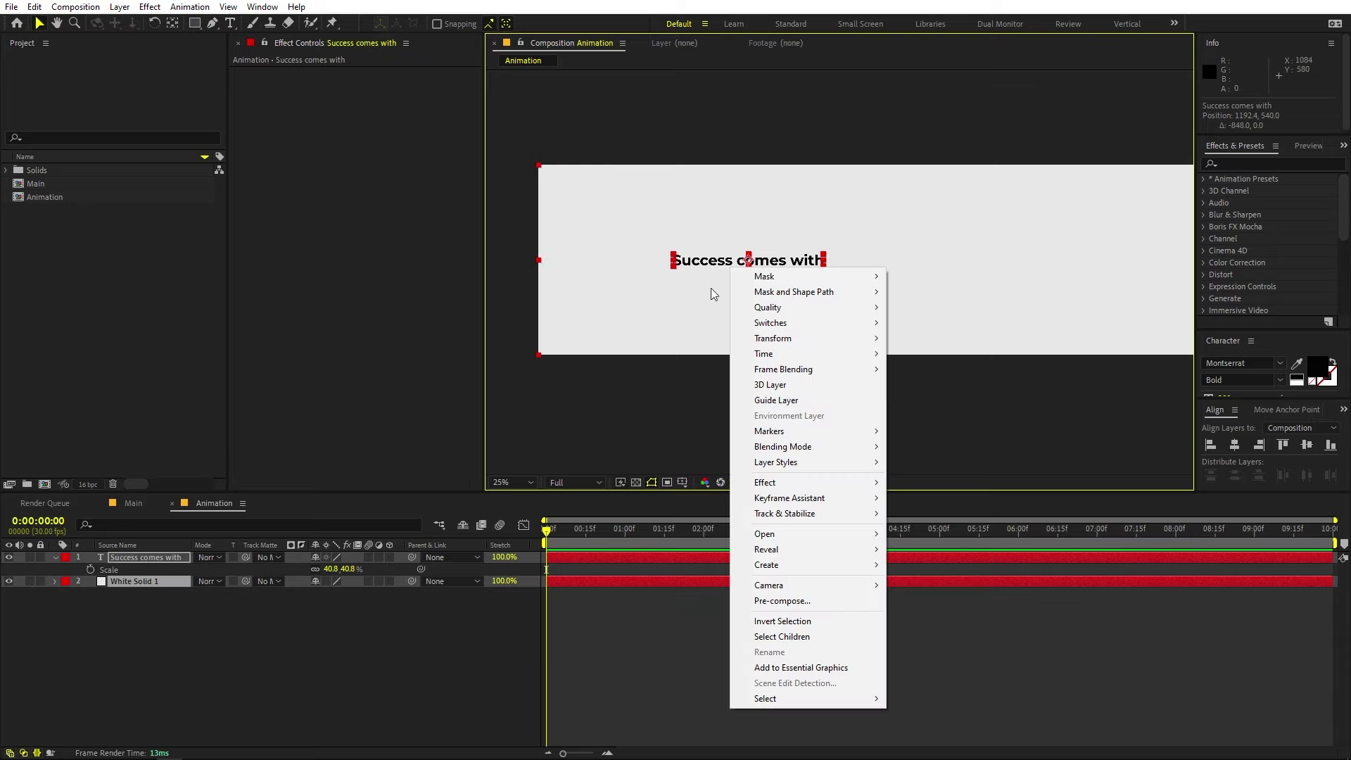
left_click(651, 639)
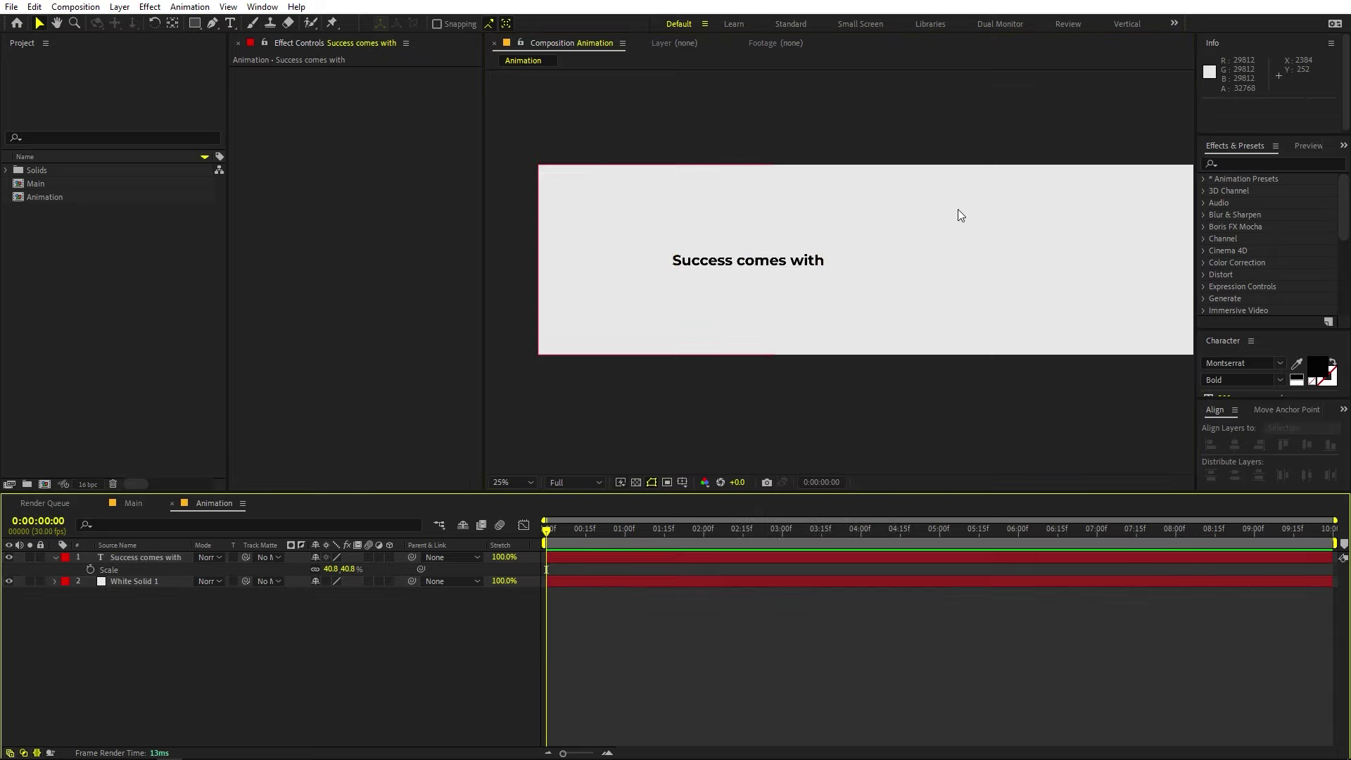
- Duplicate the "Success comes with" layer, move the copy horizontally toward the composition's middle and change its text to "Hardwork"
left_click_drag(893, 150, 711, 201)
scroll(746, 175, "down", 1)
left_click_drag(645, 320, 630, 318)
key("v")
left_click(627, 315)
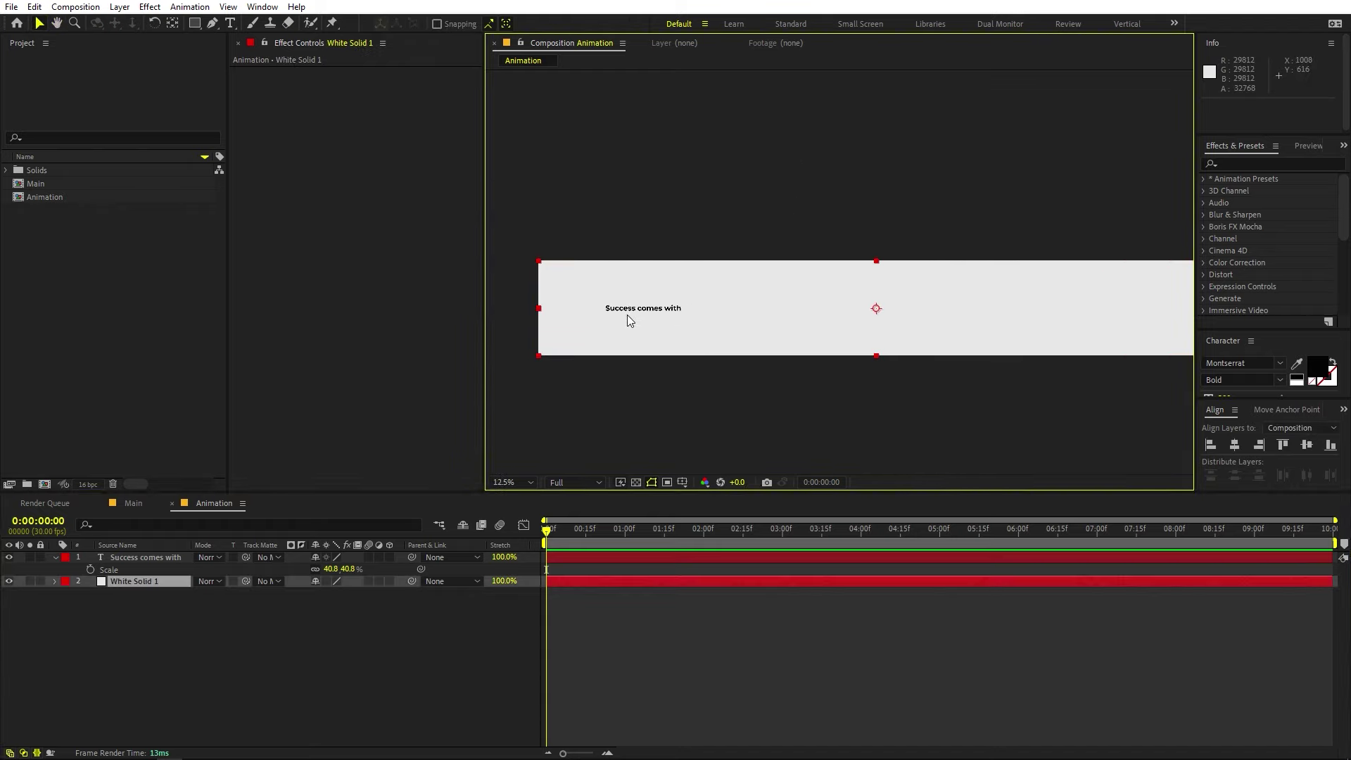
left_click(153, 558)
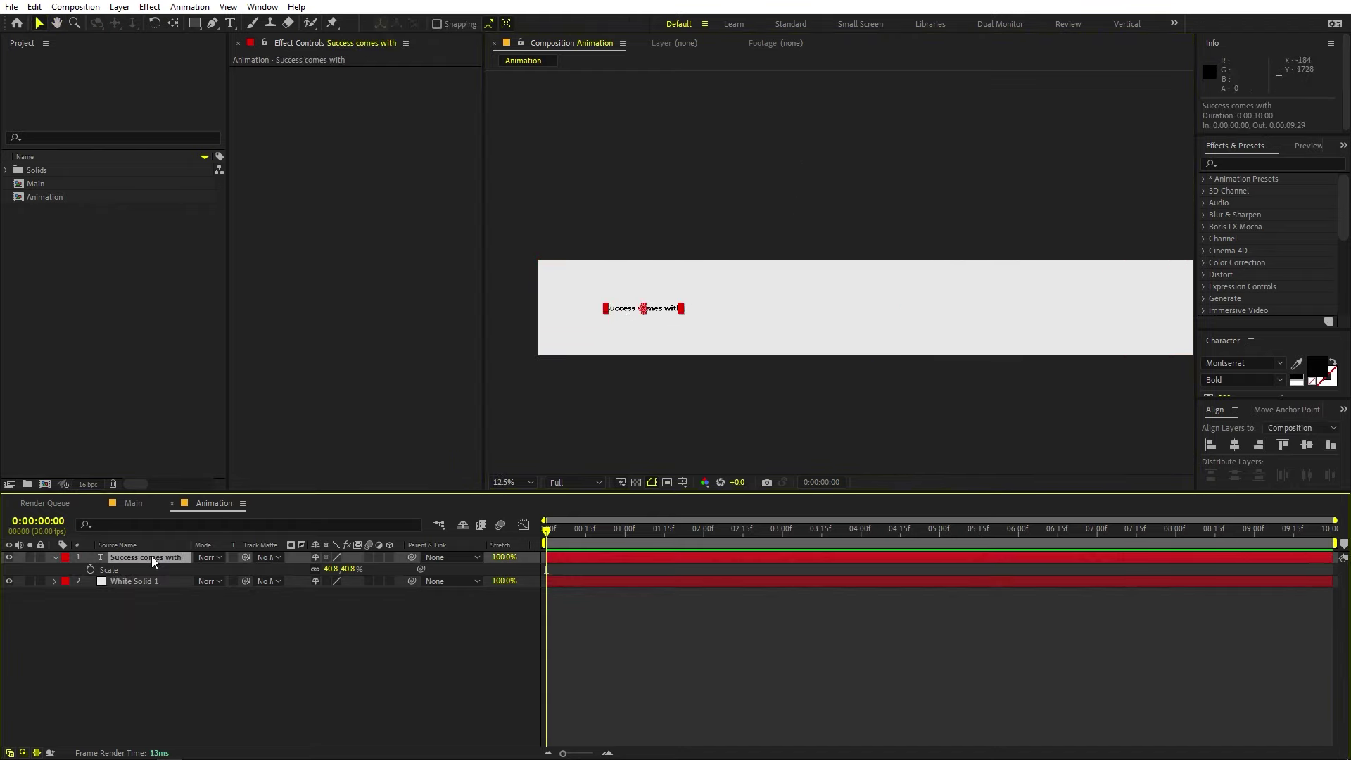
key("ctrl+d")
left_click(669, 312)
left_click_drag(669, 312, 827, 312)
left_click_drag(988, 230, 929, 223)
double_click(765, 311)
type("Hardwork")
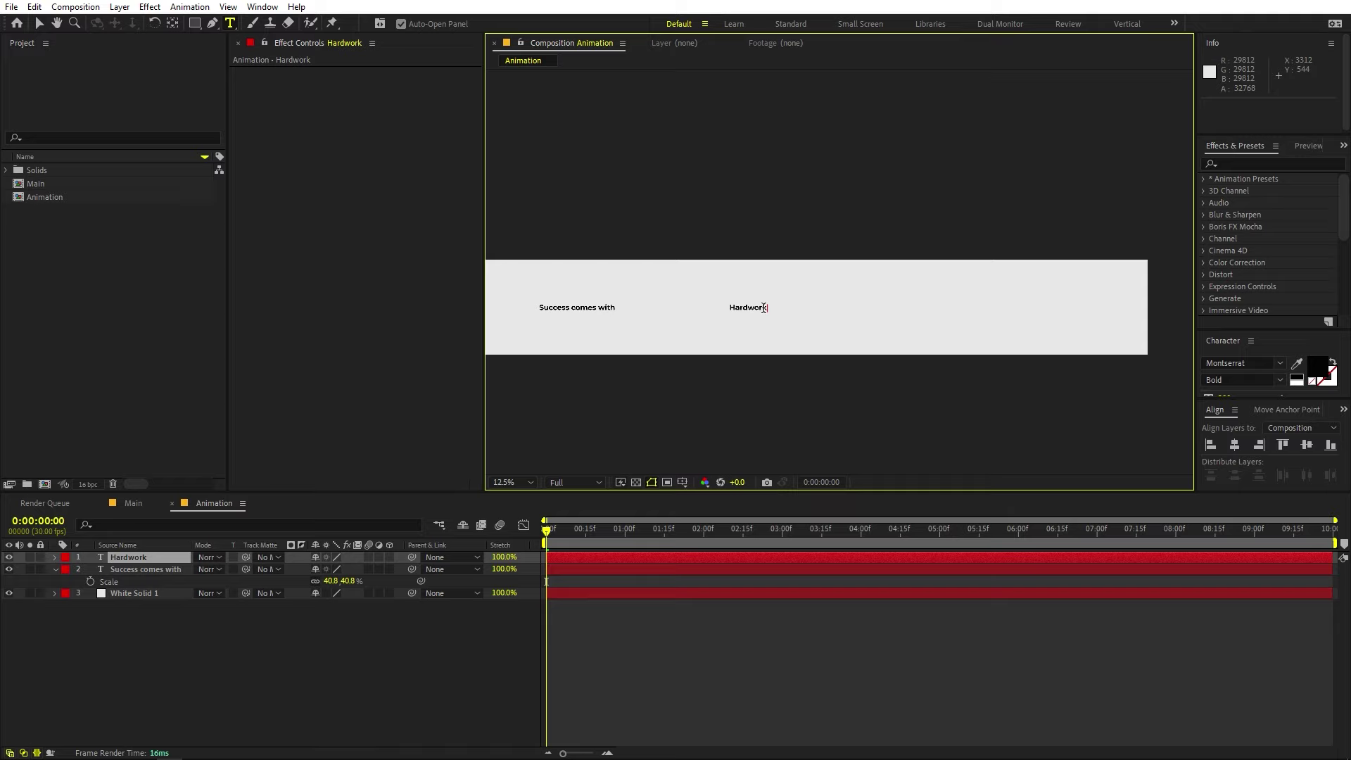
- Shift "Hardwork" left to about X 3000 and "Success comes with" left to about X 1128, keeping both at Y 540
left_click(46, 38)
left_click(35, 24)
left_click(761, 311)
left_click_drag(761, 311, 749, 312)
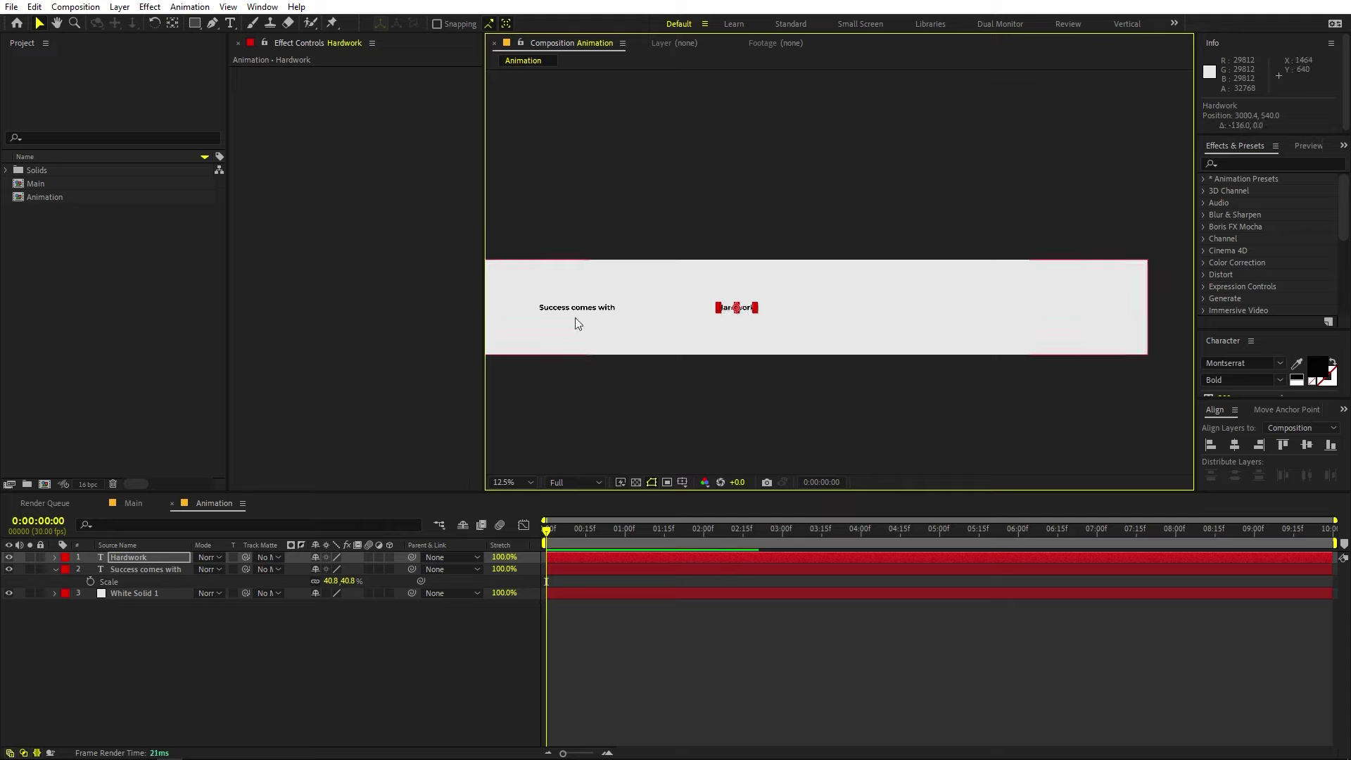
left_click_drag(589, 311, 583, 310)
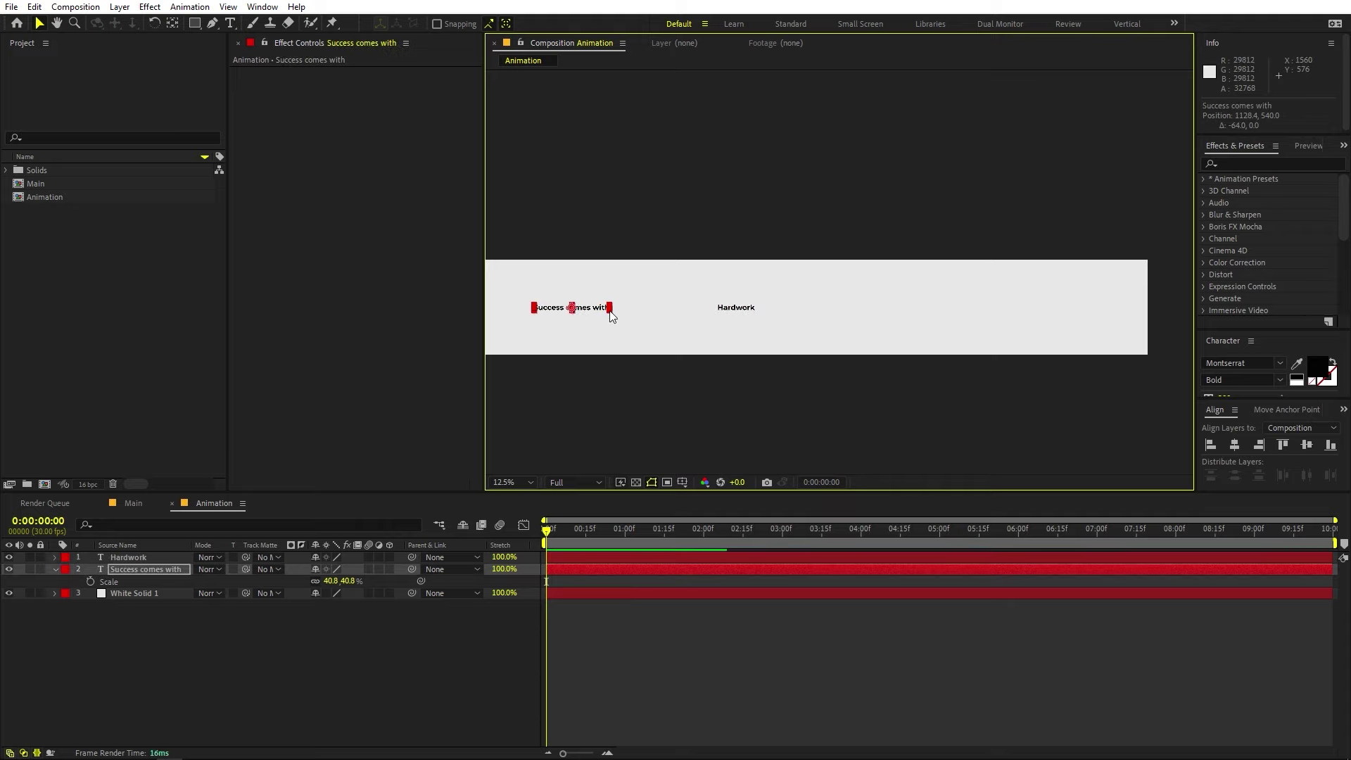
- Duplicate the "Hardwork" layer, place the copy lower and further right, and change its text to "Consistency"
left_click(744, 314)
key("ctrl+d")
left_click_drag(743, 314, 883, 331)
double_click(881, 328)
type("Consistency")
- Duplicate the "Consistency" layer, change the copy's text to "Determination" and move it up and right to about 5640, 428
left_click(576, 560)
key("ctrl+d")
double_click(186, 557)
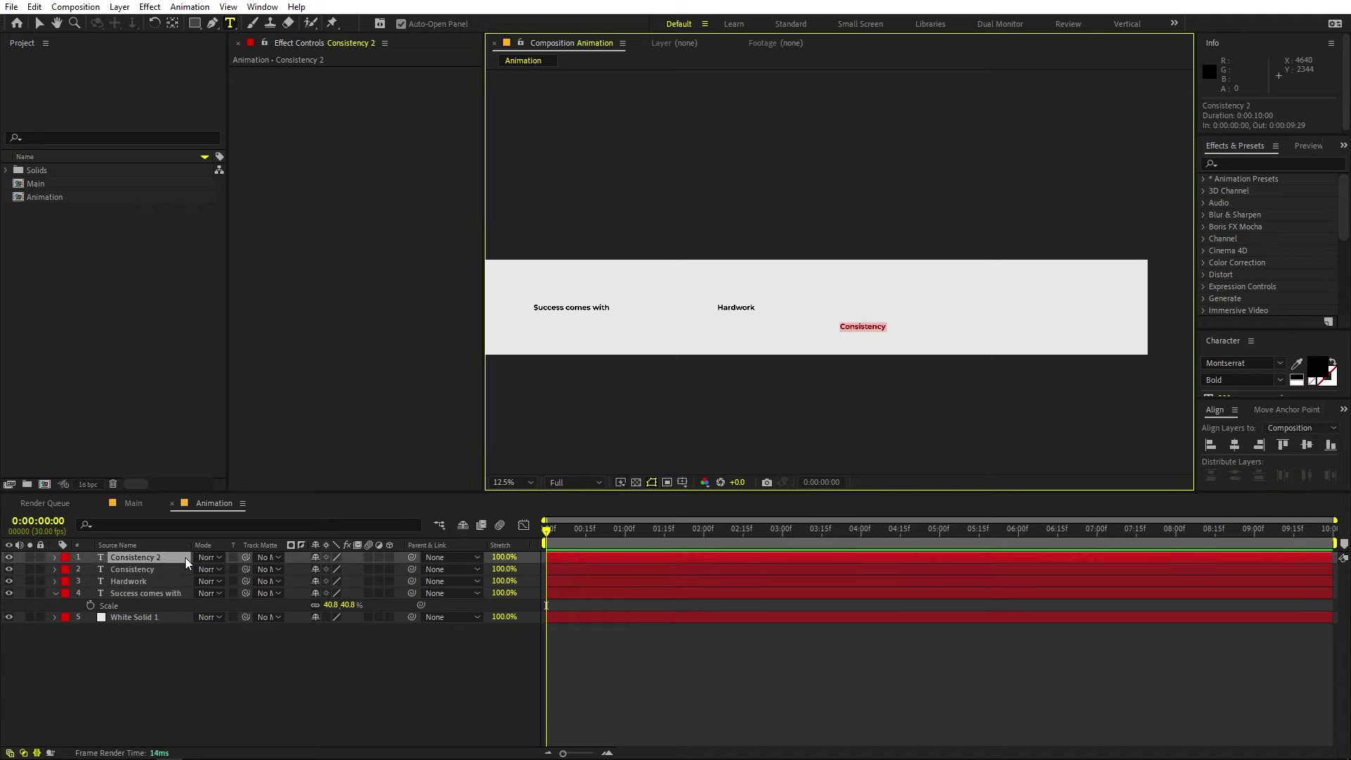
type("Determination")
key("Escape")
key("v")
left_click_drag(878, 327, 983, 298)
key("space")
left_click_drag(779, 220, 847, 218)
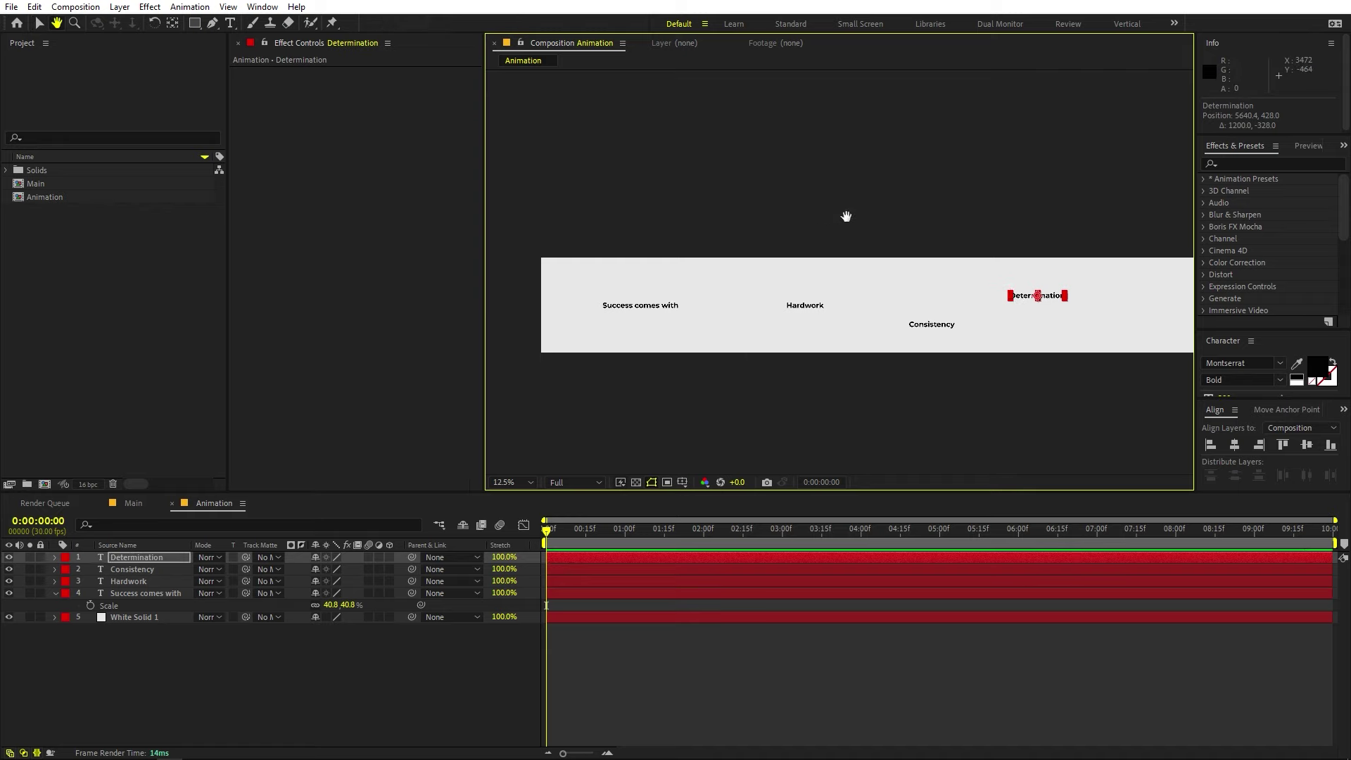
- Shift all four text layers left together by about 80 px, keeping their vertical positions
left_click(141, 593)
left_click(145, 559, "shift")
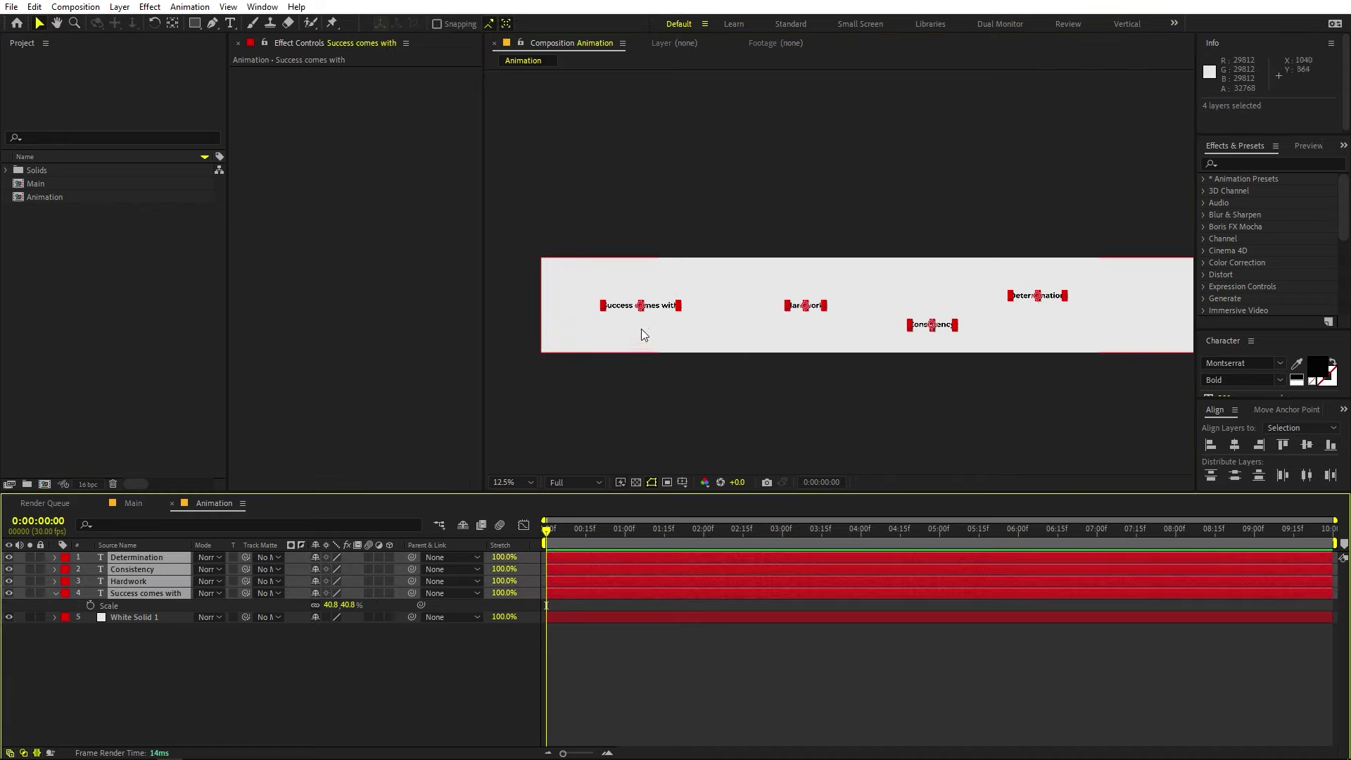
left_click_drag(654, 311, 647, 310)
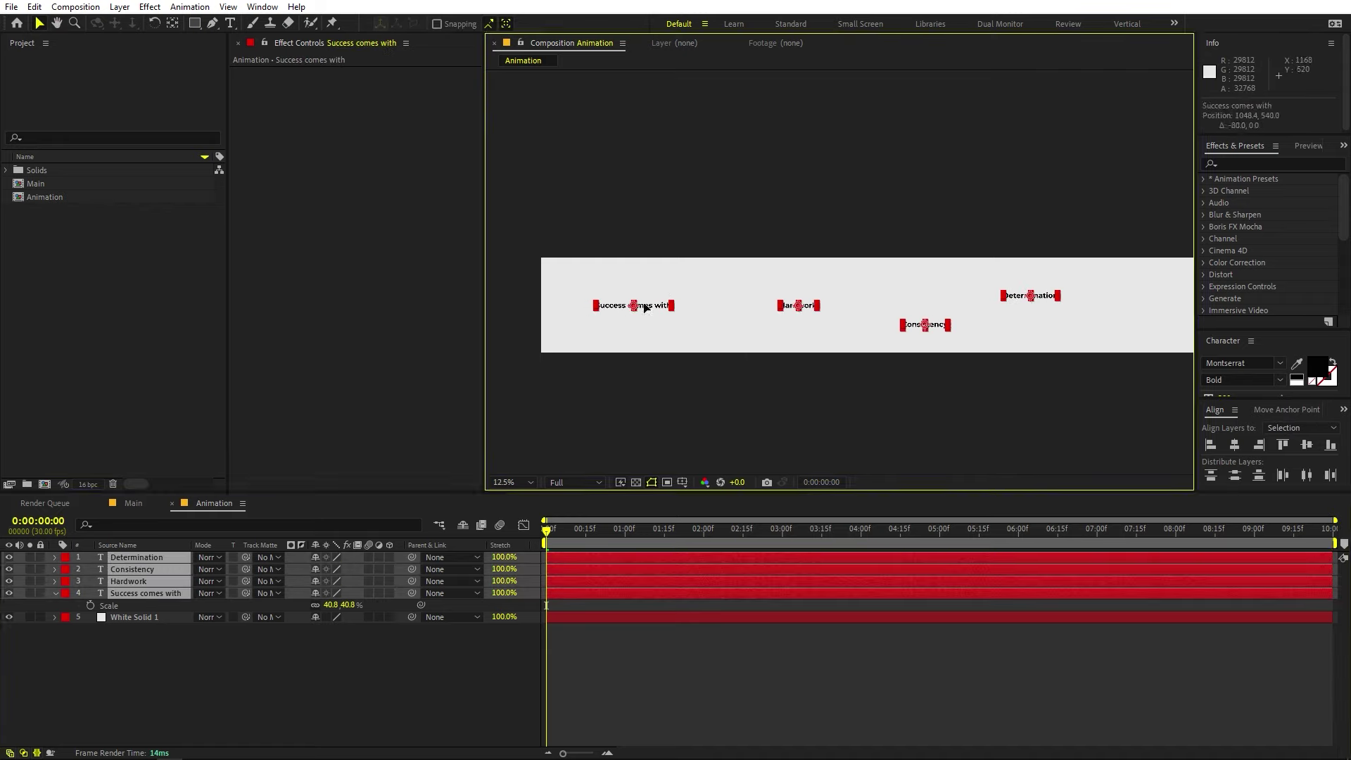
- Place the Animation composition as a layer in the Main composition and align its left edge with the composition's left edge
left_click(128, 505)
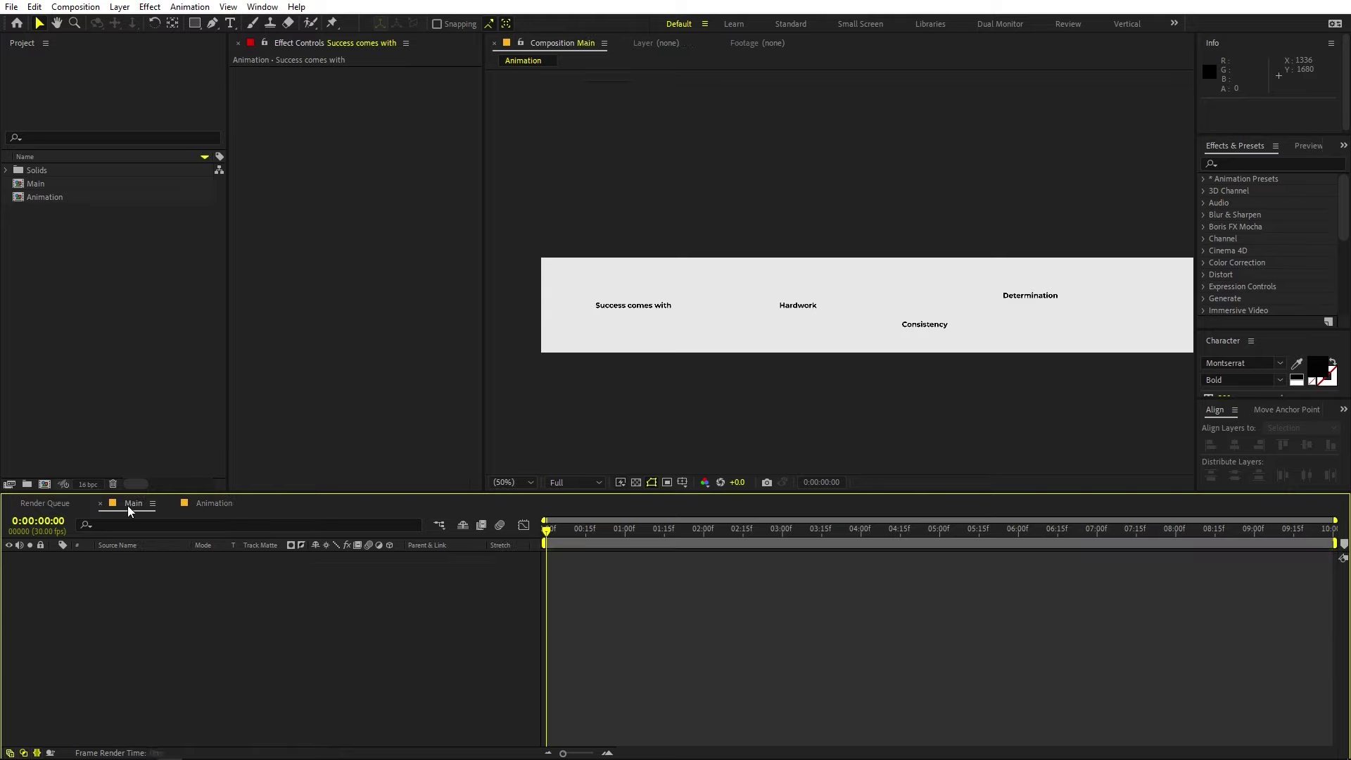
left_click(121, 396)
left_click_drag(58, 200, 238, 683)
scroll(615, 346, "down", 2)
left_click_drag(634, 305, 1052, 303)
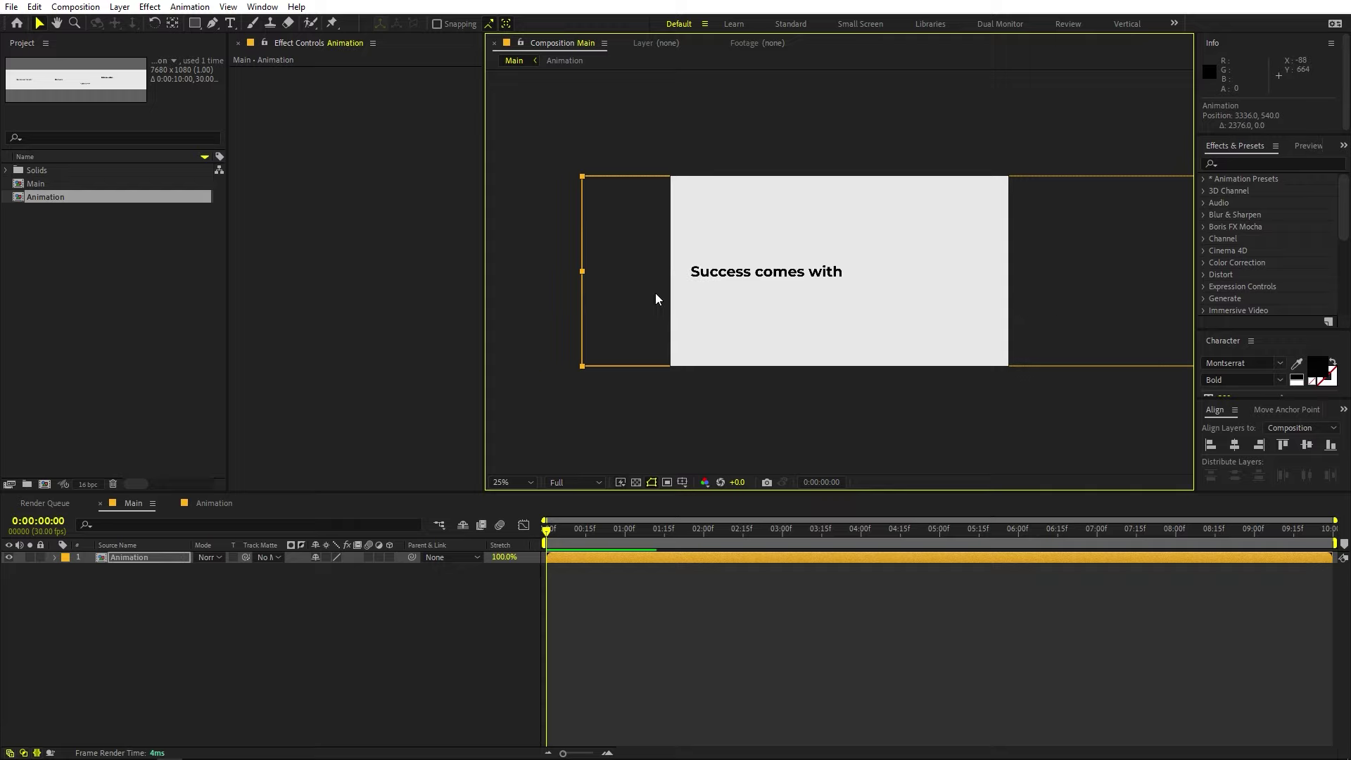
left_click(1215, 446)
left_click(517, 483)
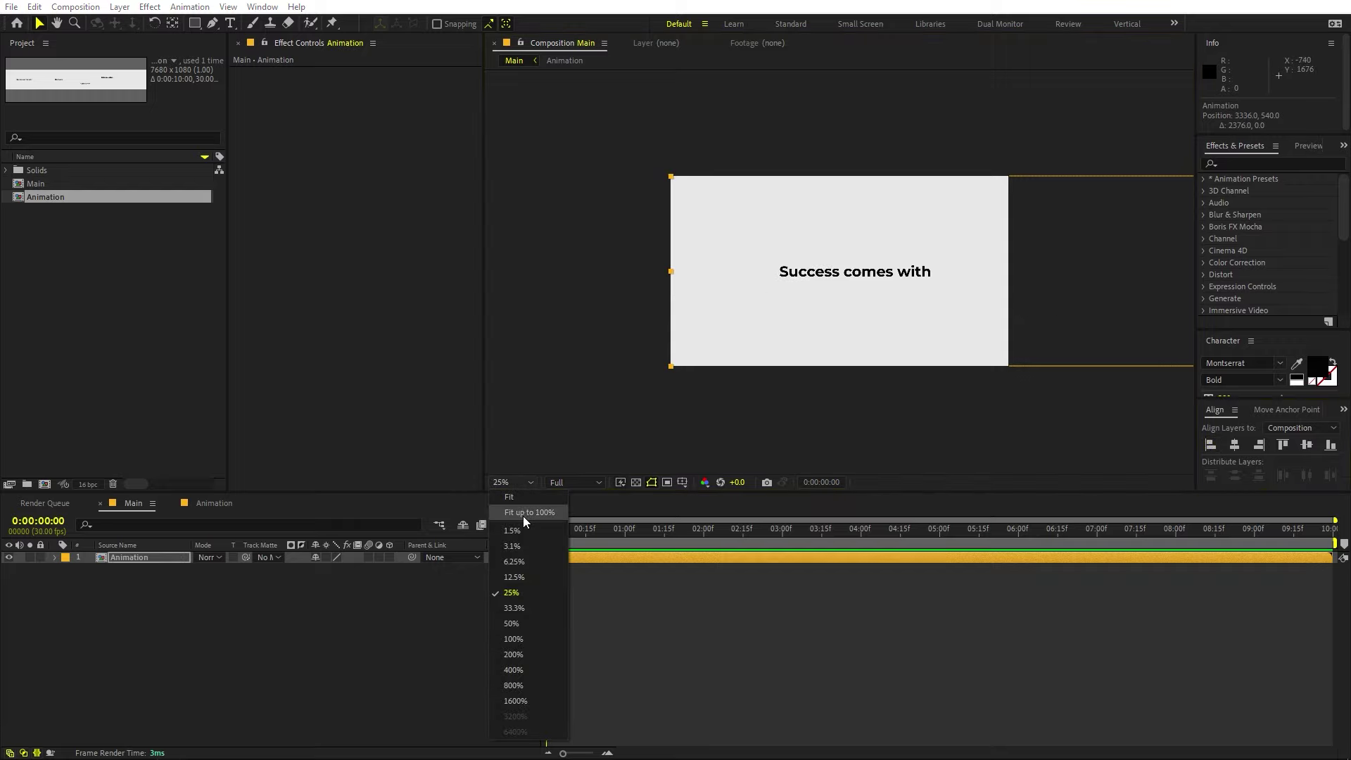
left_click(523, 517)
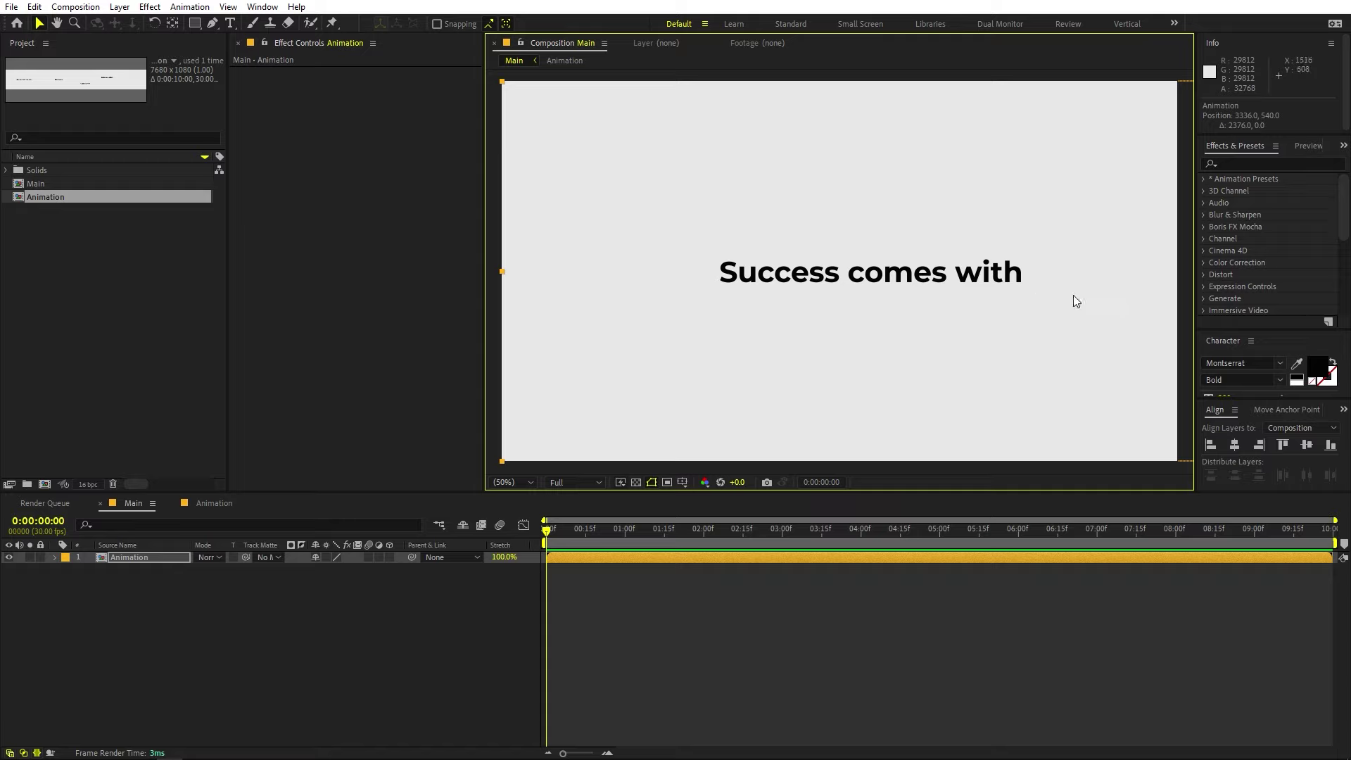
- In the Animation composition, nudge the "Success comes with" layer left to about X 992
left_click(176, 577)
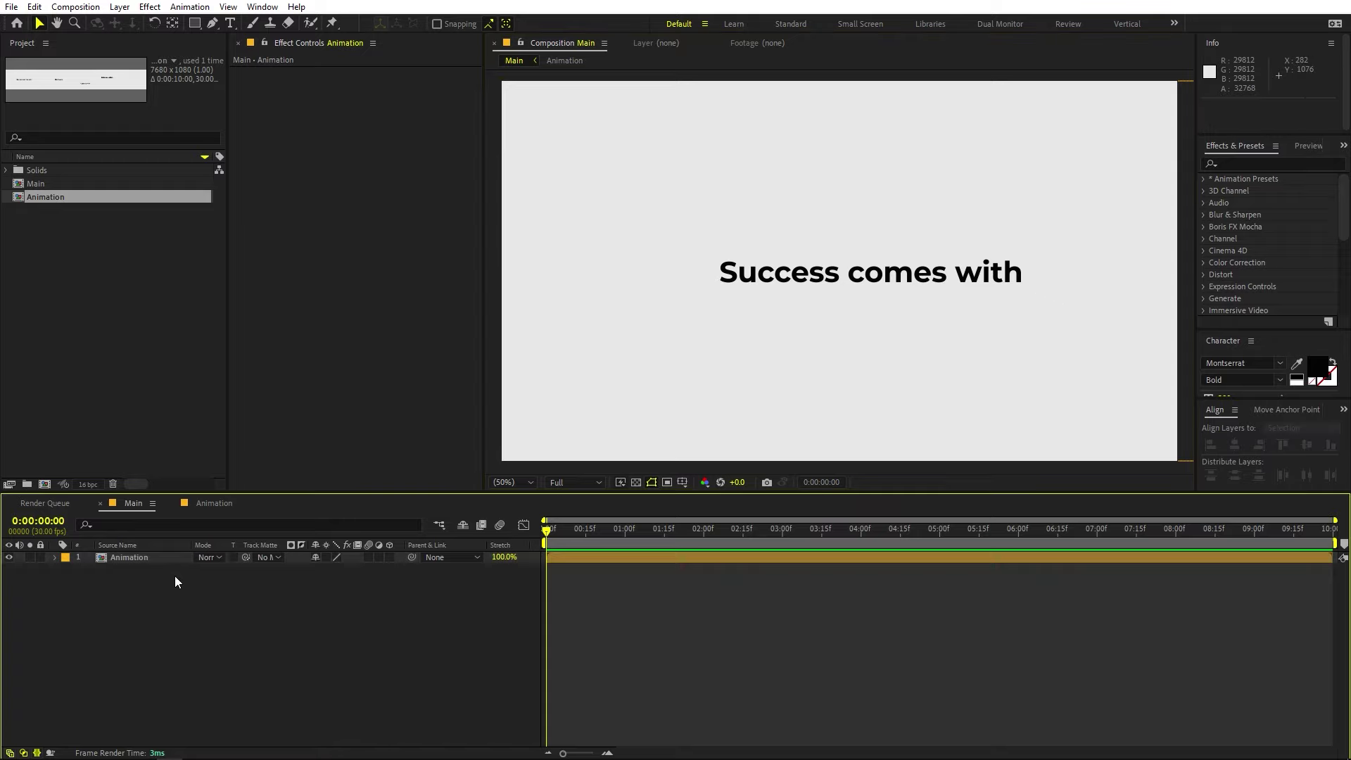
left_click(213, 504)
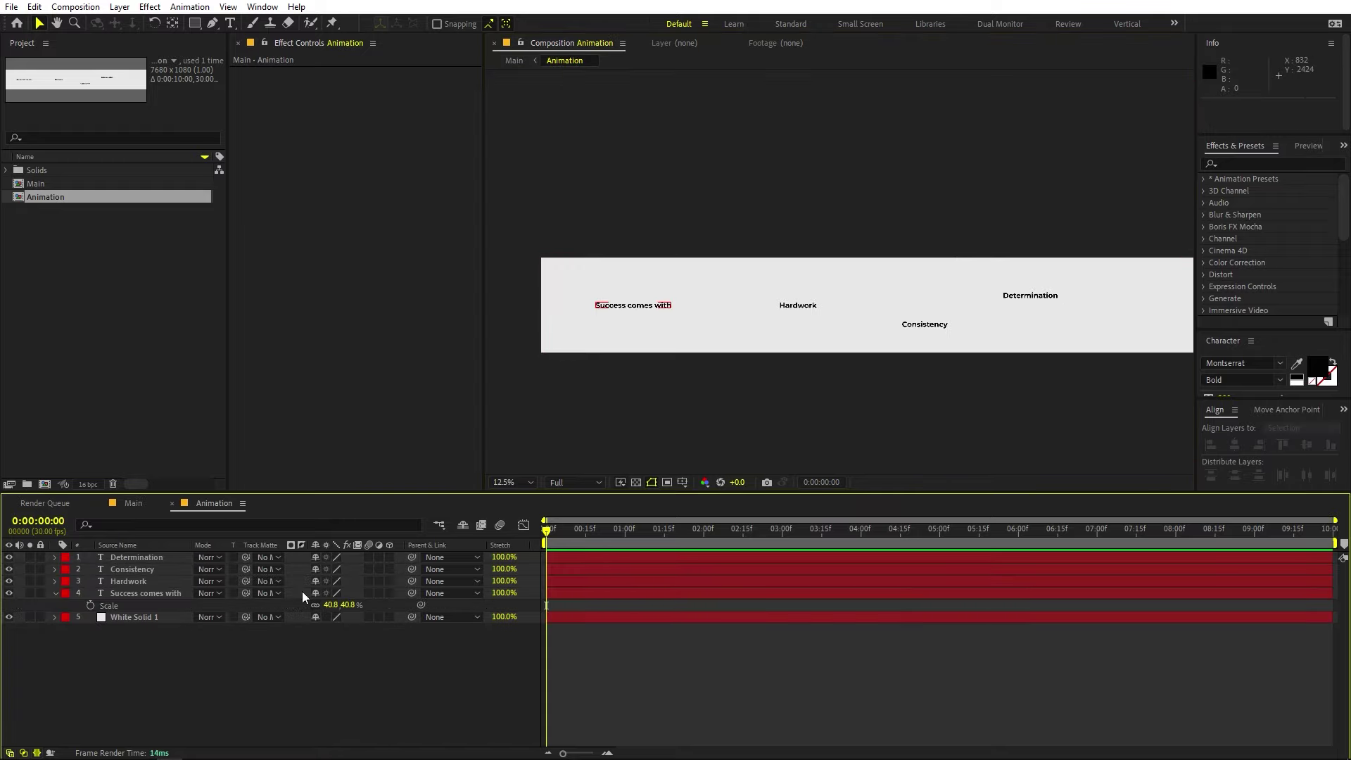
left_click(161, 593)
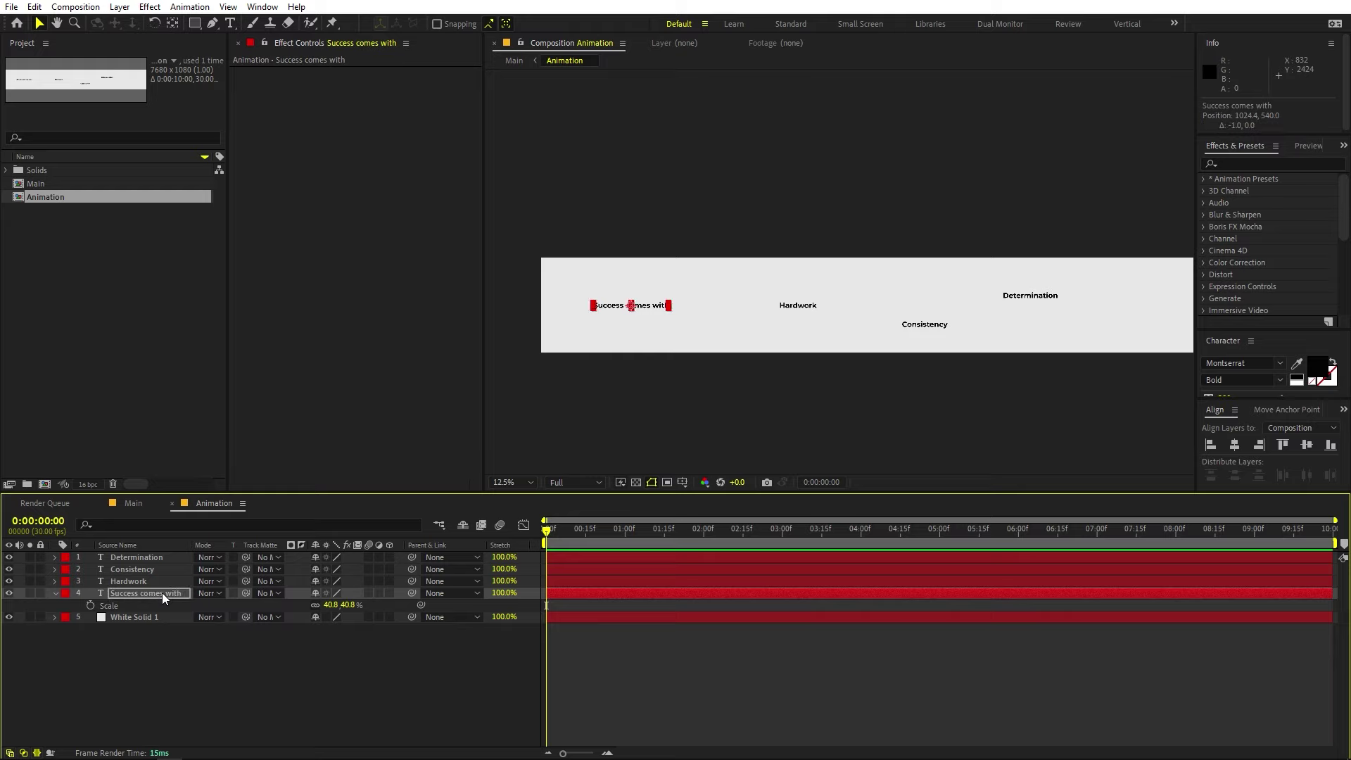
- Show the title/action safe guides in the Main composition and nudge "Success comes with" left to about X 952 in Animation
left_click(133, 504)
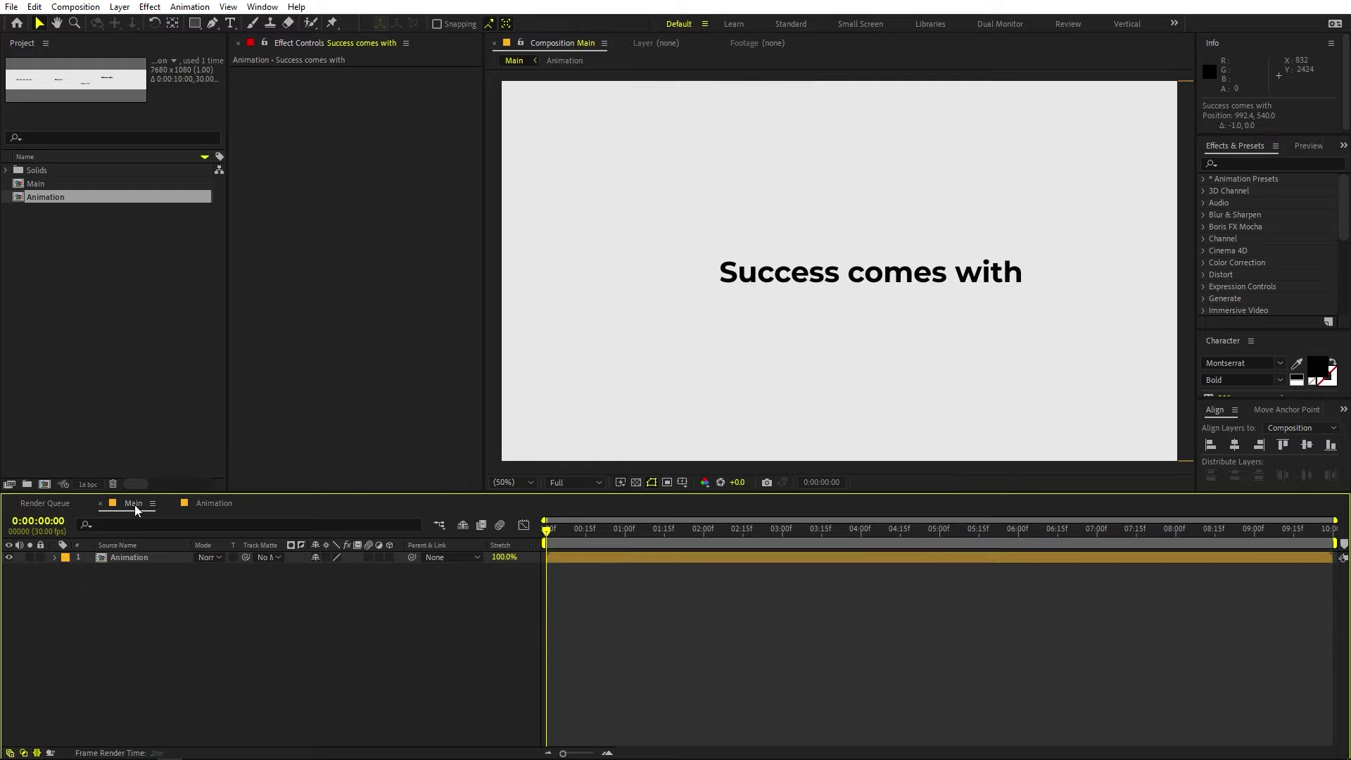
left_click(684, 483)
left_click(694, 499)
left_click(209, 502)
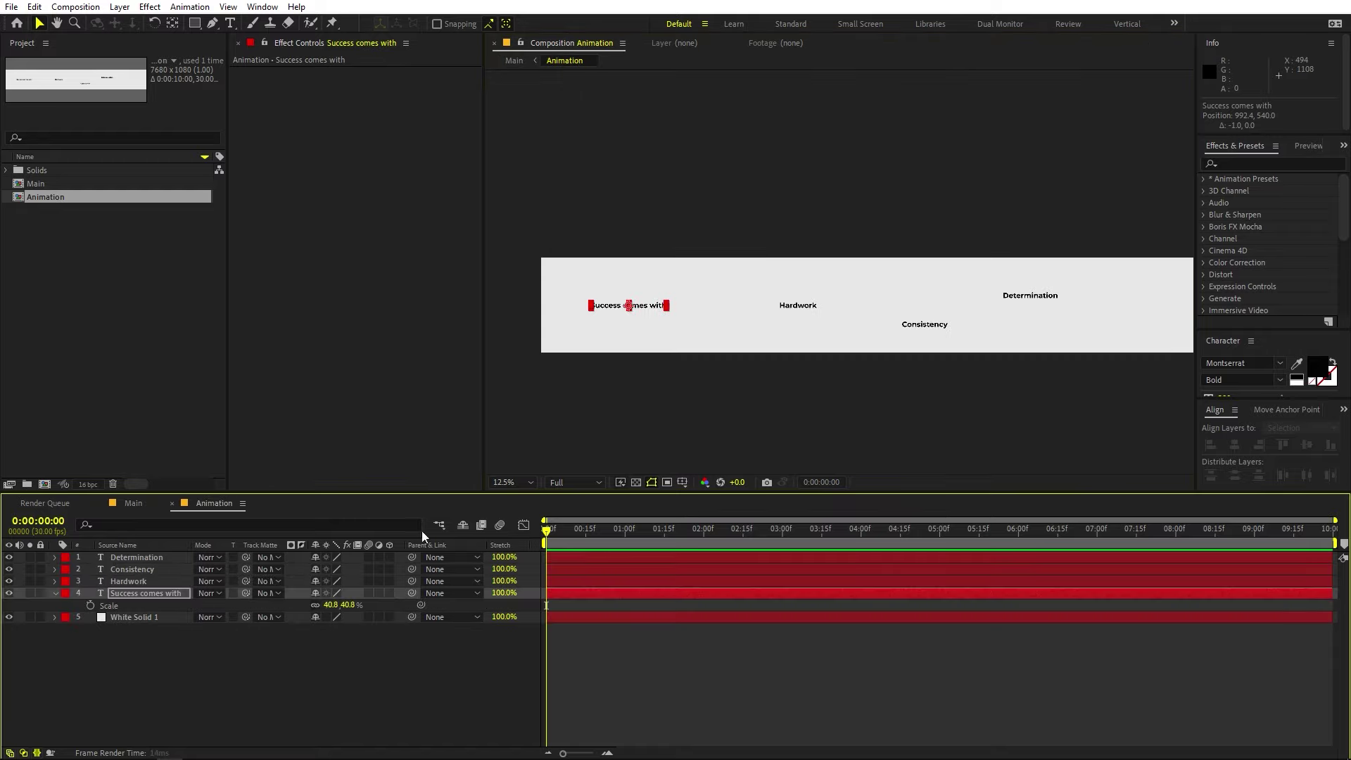
key("shift+Left")
key("shift+Left")
key("shift+Left")
key("shift+Left")
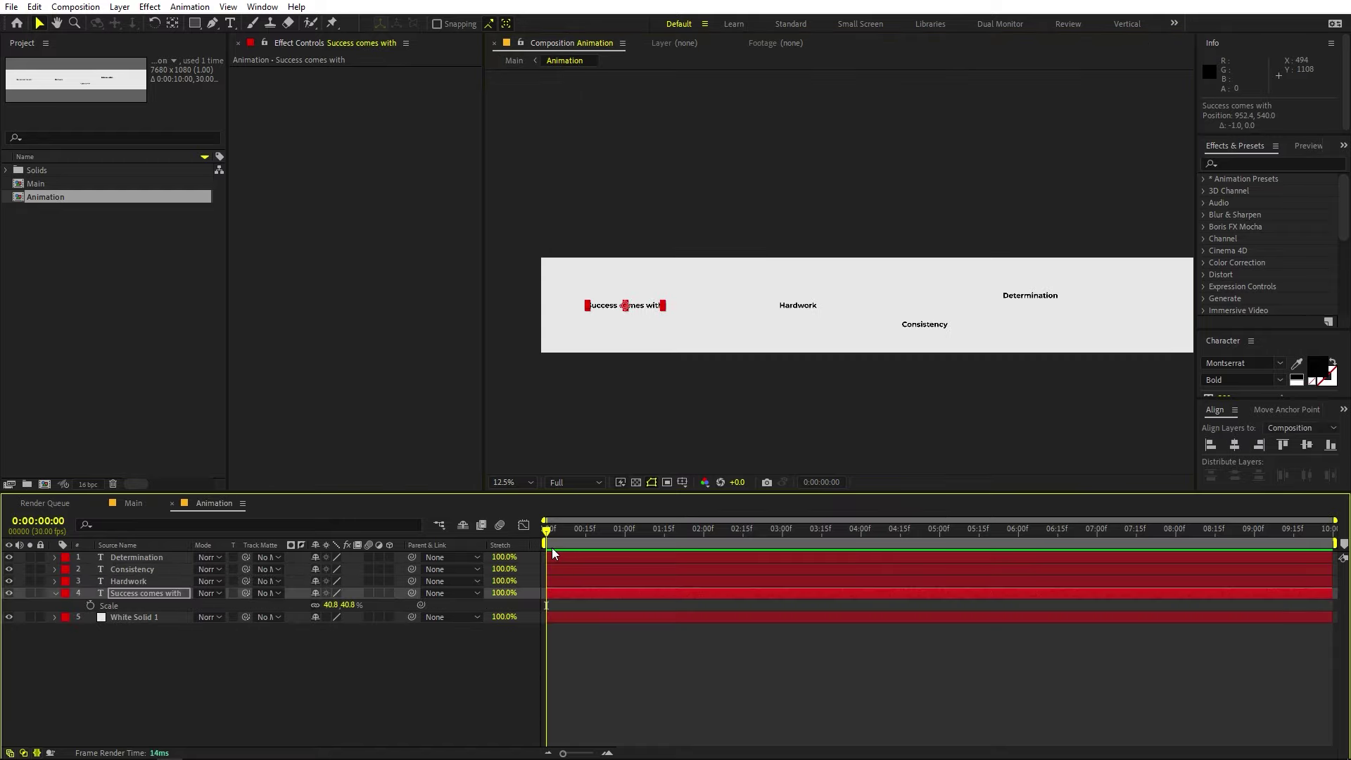
left_click(134, 502)
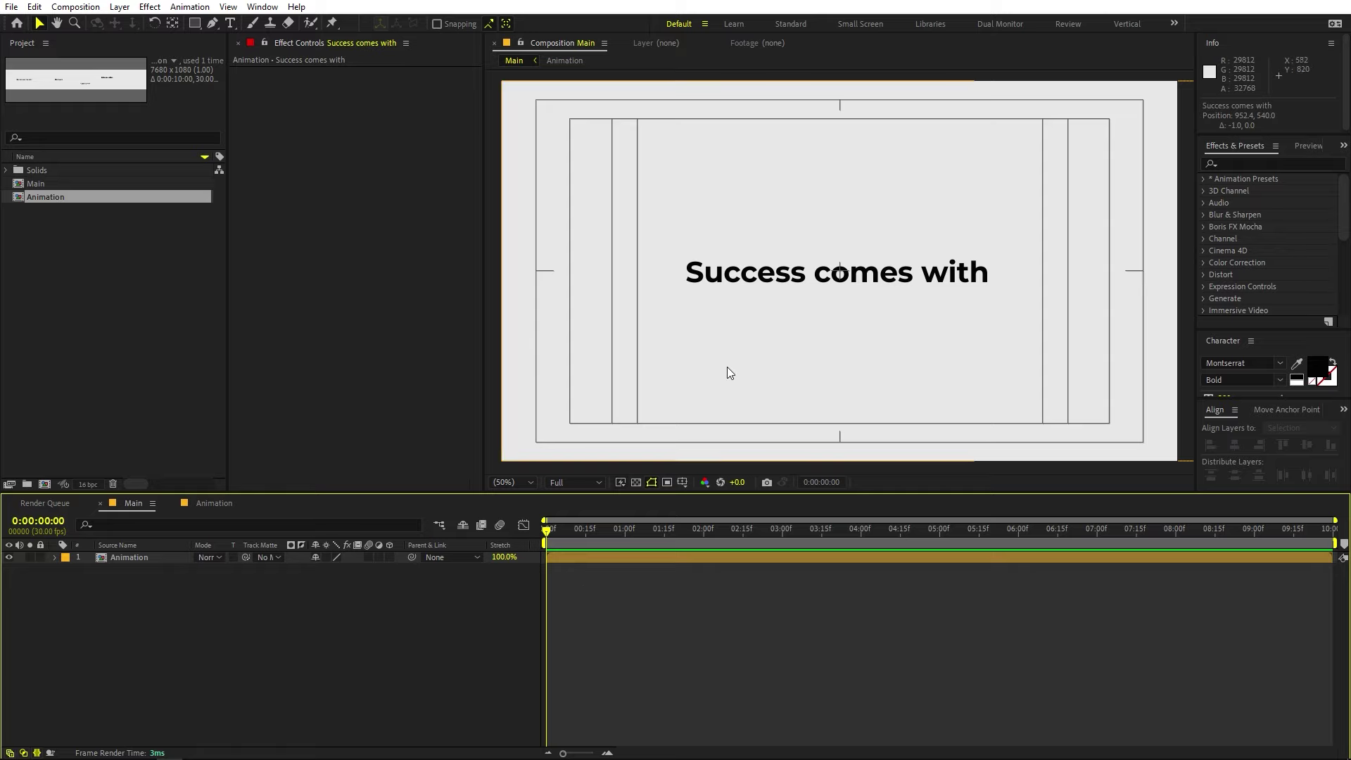
- In the Animation composition, move "Hardwork" left to about X 2408 and shift "Consistency" and "Determination" left as well
left_click(205, 503)
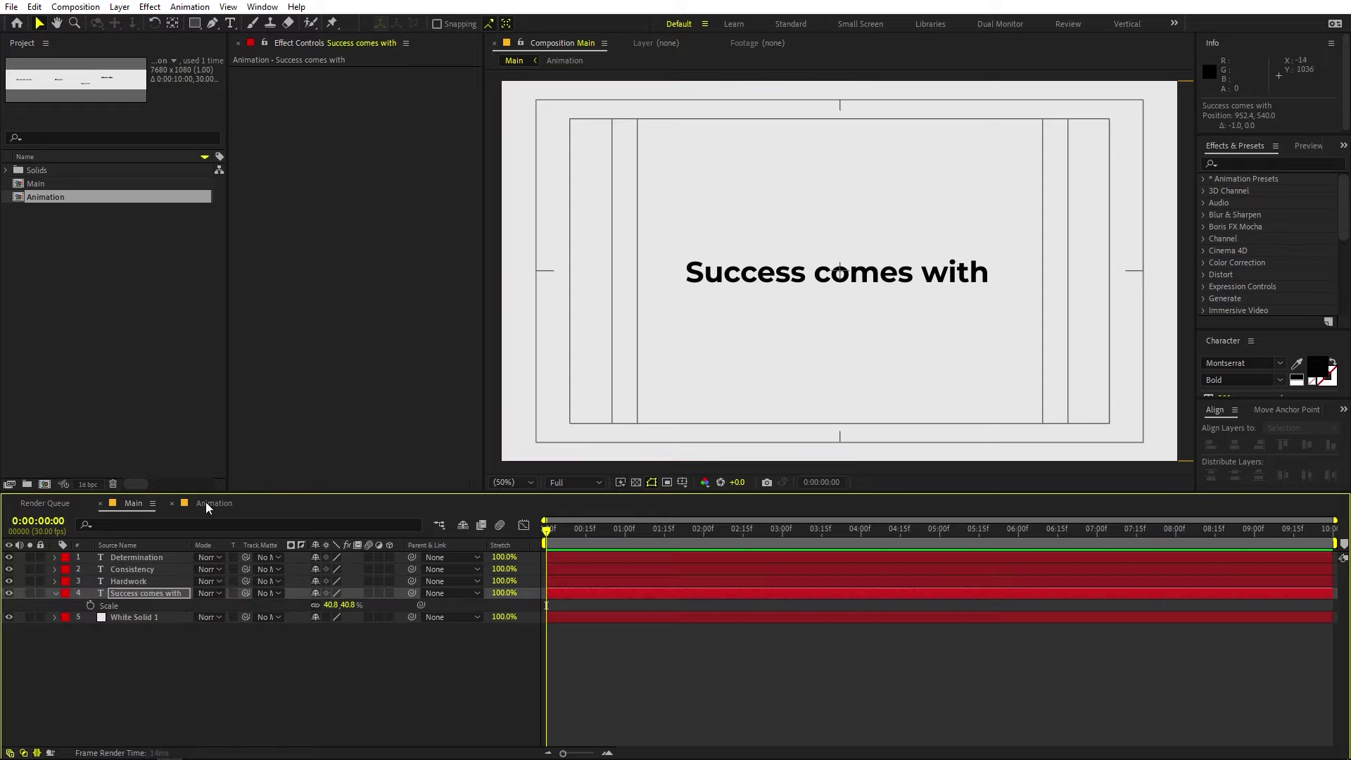
left_click(141, 581)
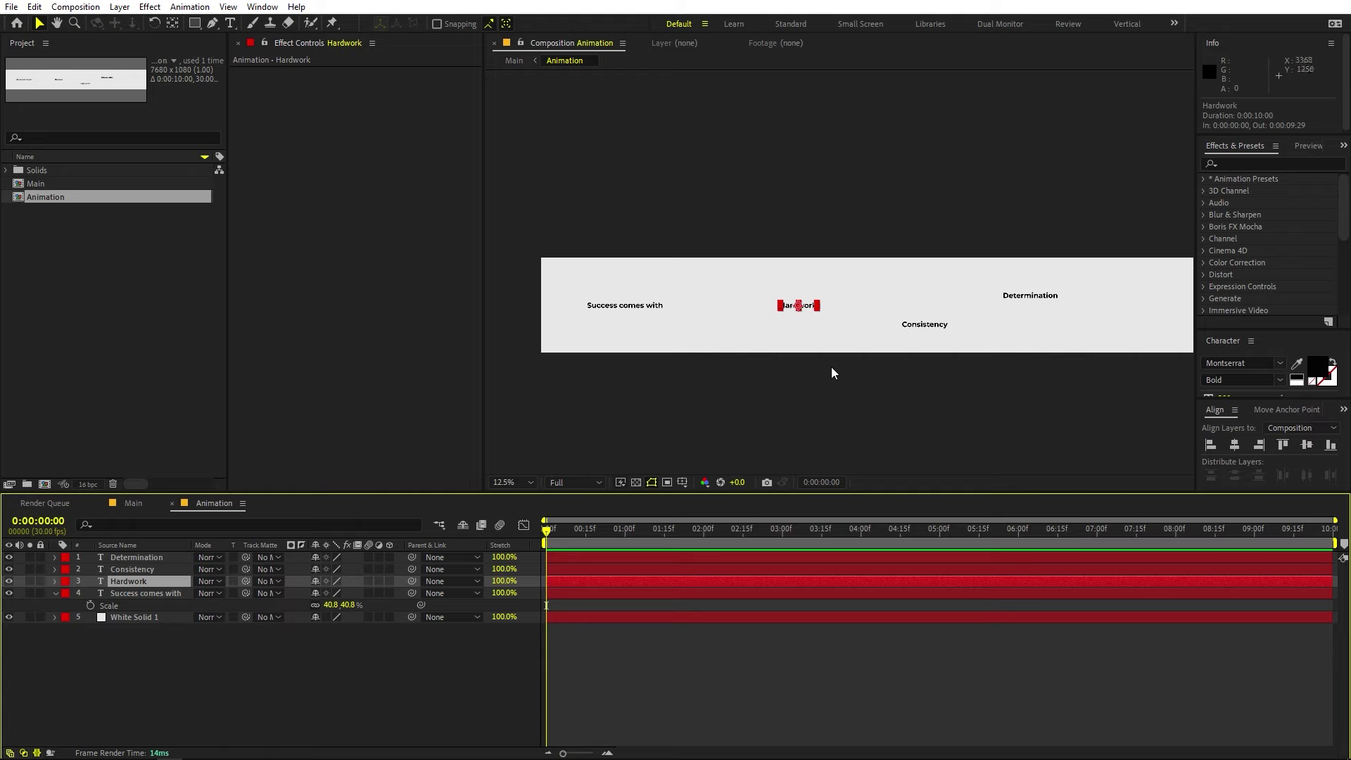
left_click_drag(794, 304, 753, 306)
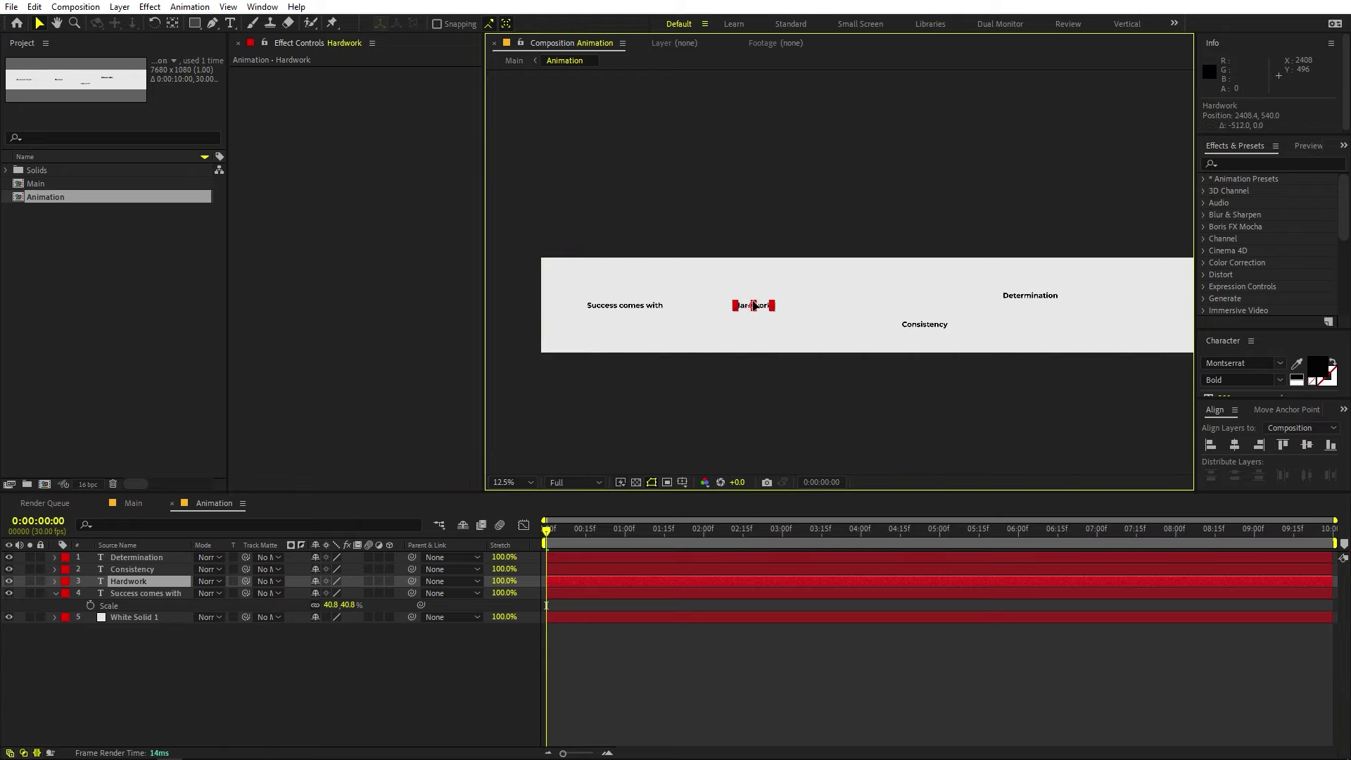
left_click_drag(919, 328, 878, 329)
left_click_drag(918, 273, 772, 286)
mouse_move(895, 312)
left_mouse_down()
mouse_move(860, 309)
mouse_move(878, 311)
left_mouse_up()
- Duplicate the "Determination" layer, change the copy's text to "You" and move it right to about 6784, 537
left_click(121, 559)
key("ctrl+d")
double_click(120, 557)
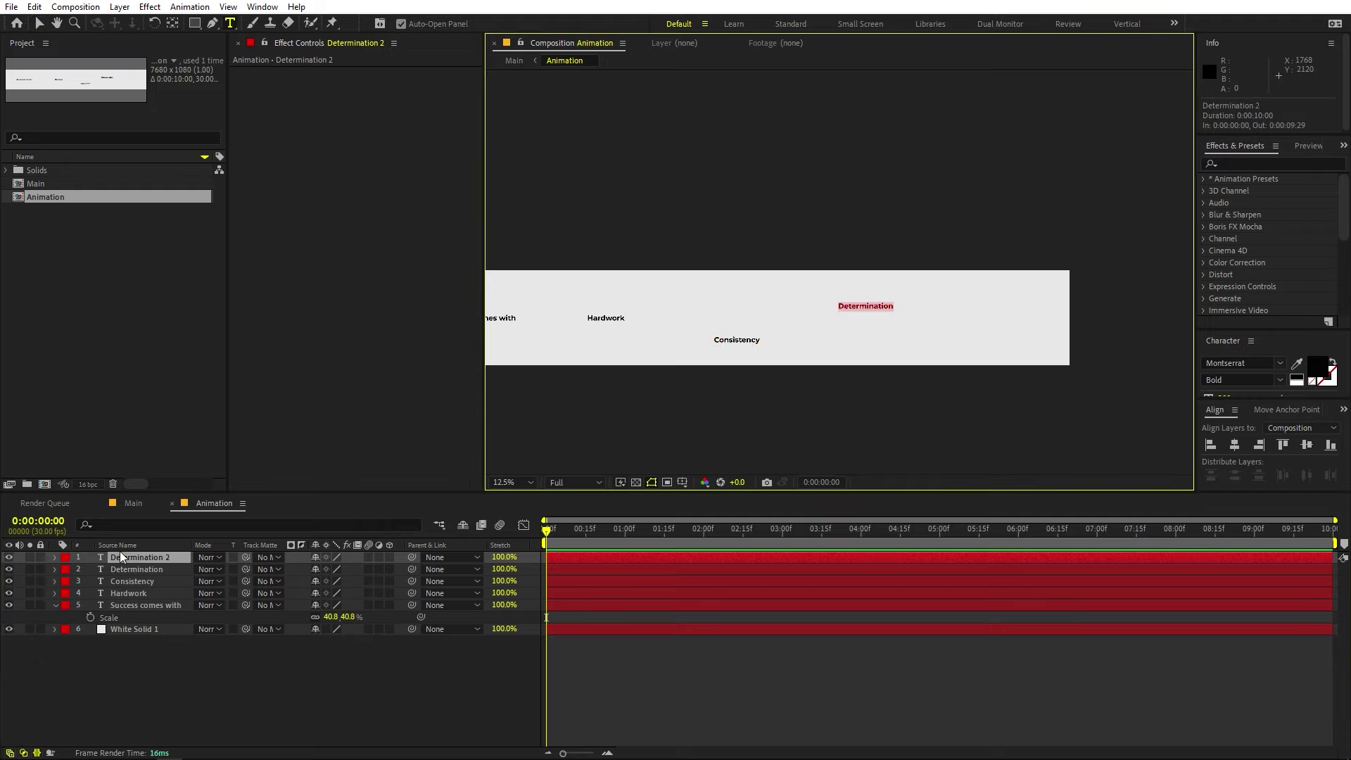
type("You")
left_click(39, 24)
left_click_drag(867, 307, 991, 319)
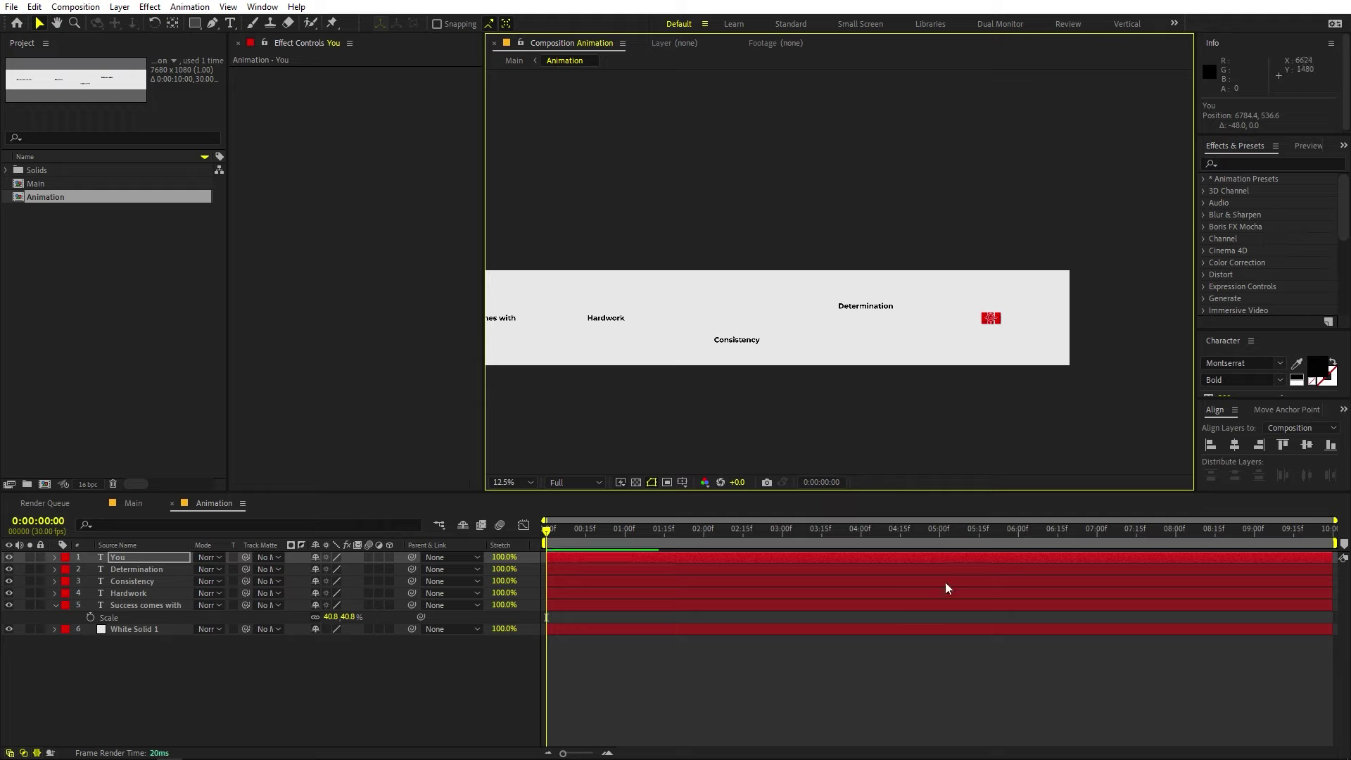
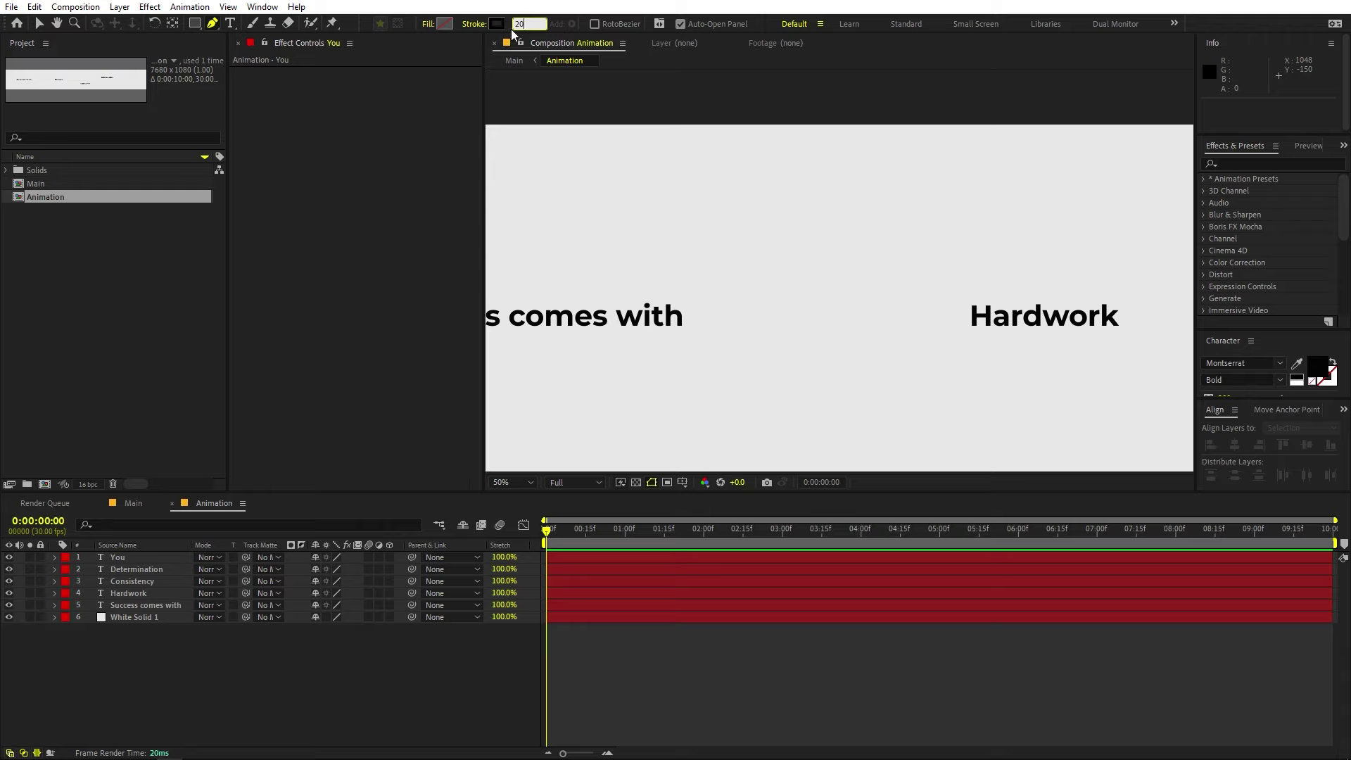
- Set the shape stroke colour to green 00DD6D
left_click(497, 24)
left_click(243, 384)
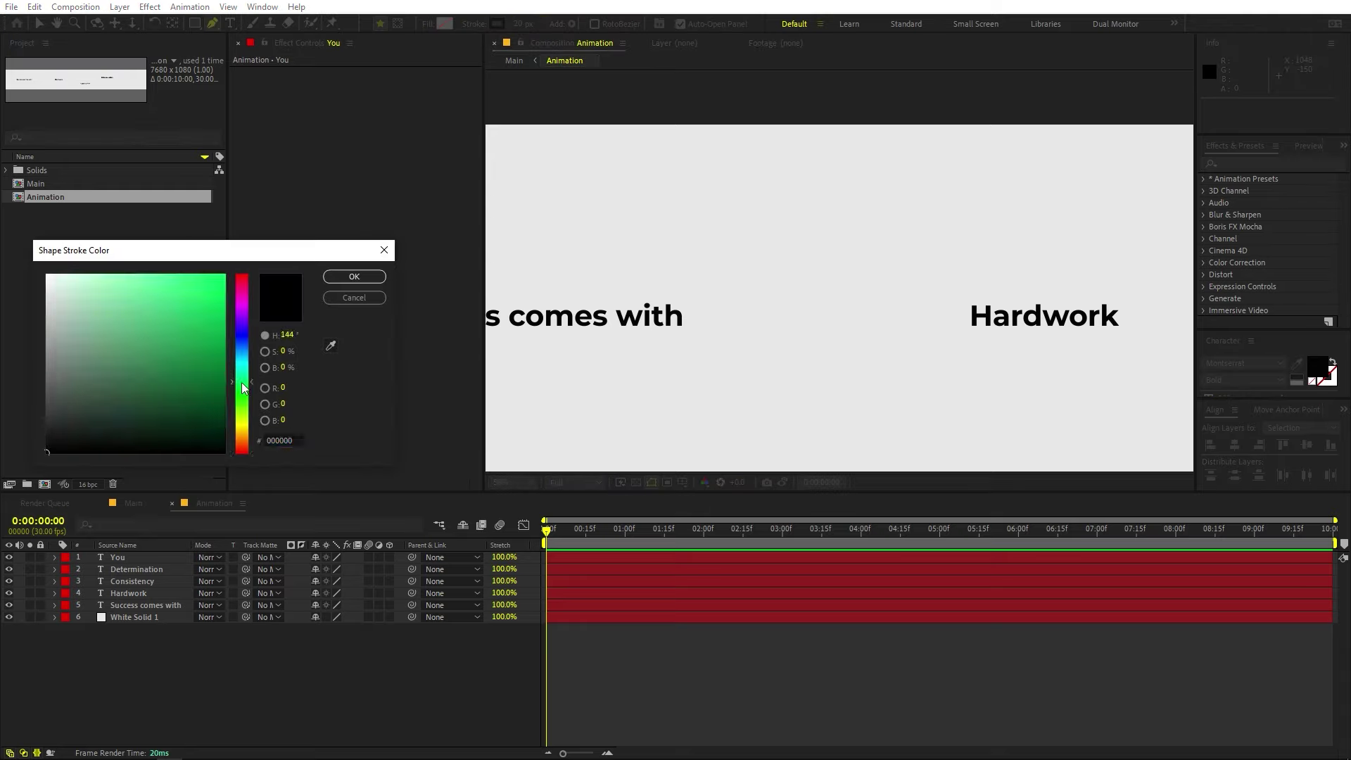
mouse_move(180, 289)
left_mouse_down()
mouse_move(238, 280)
mouse_move(241, 297)
left_mouse_up()
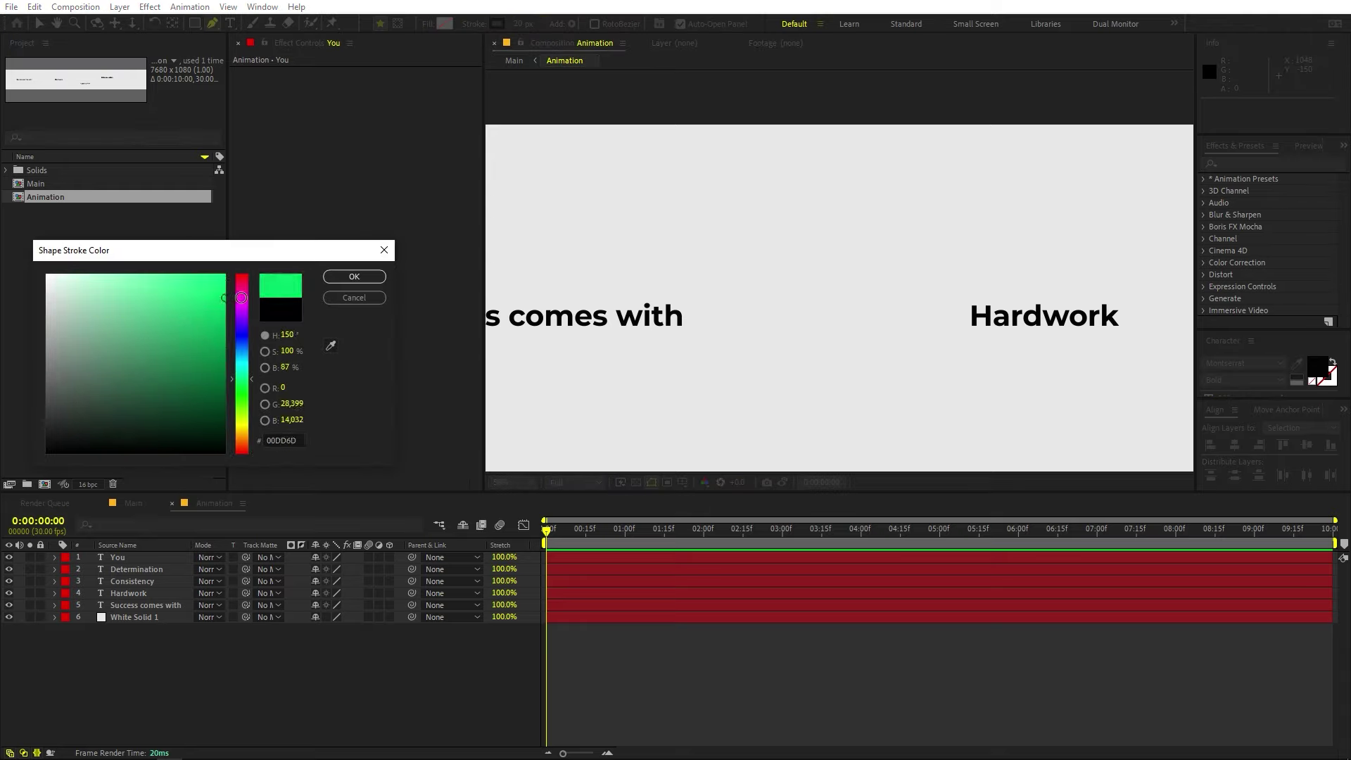
left_click(354, 276)
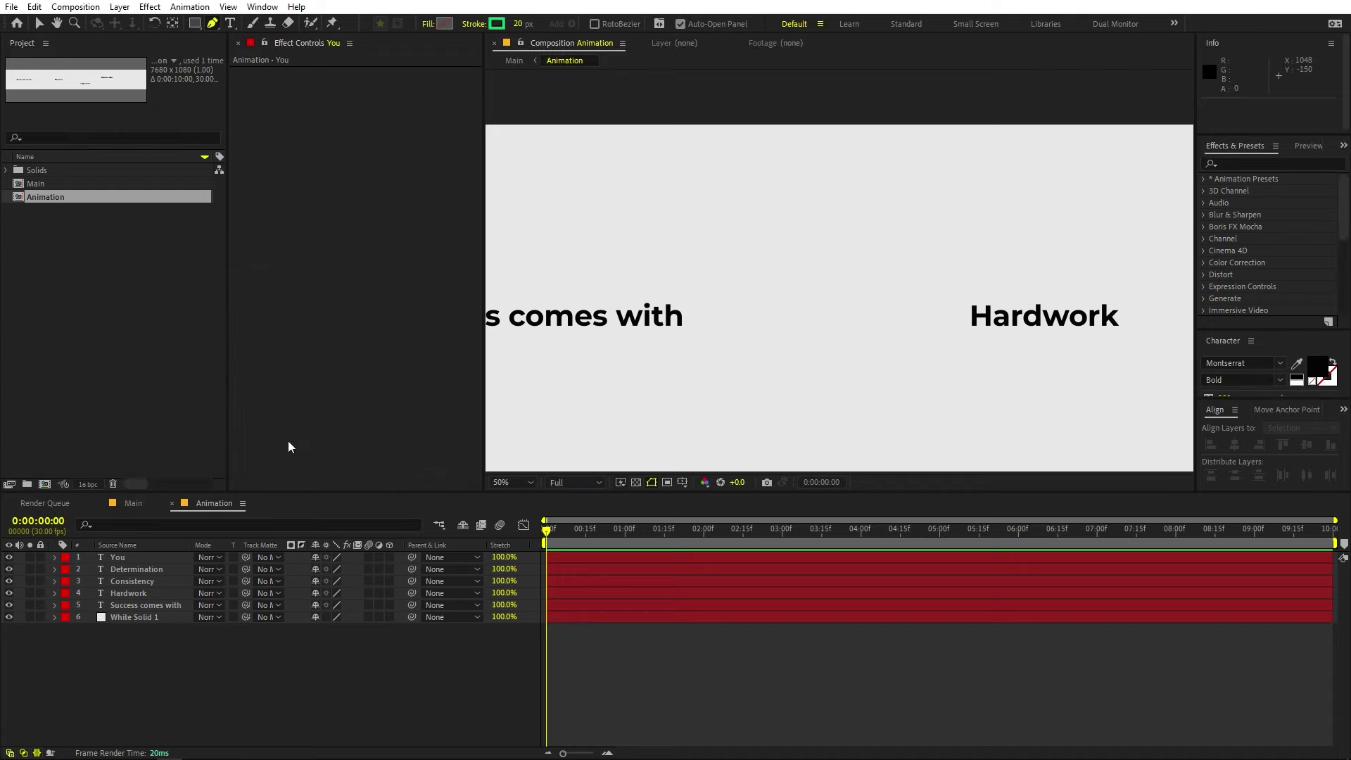
- Draw a straight horizontal Pen line as a new shape layer, from just after "Success comes with" to just before "Hardwork"
left_click(648, 639)
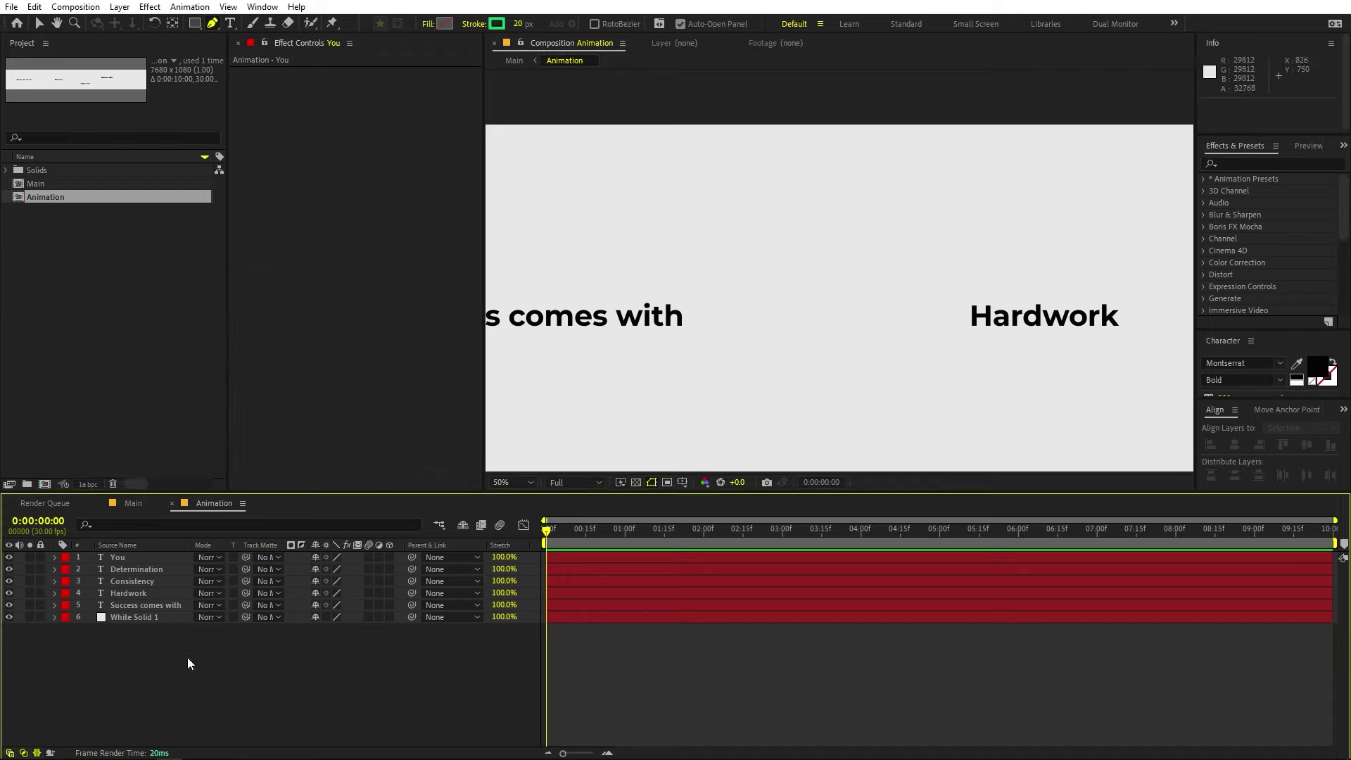
left_click(698, 315)
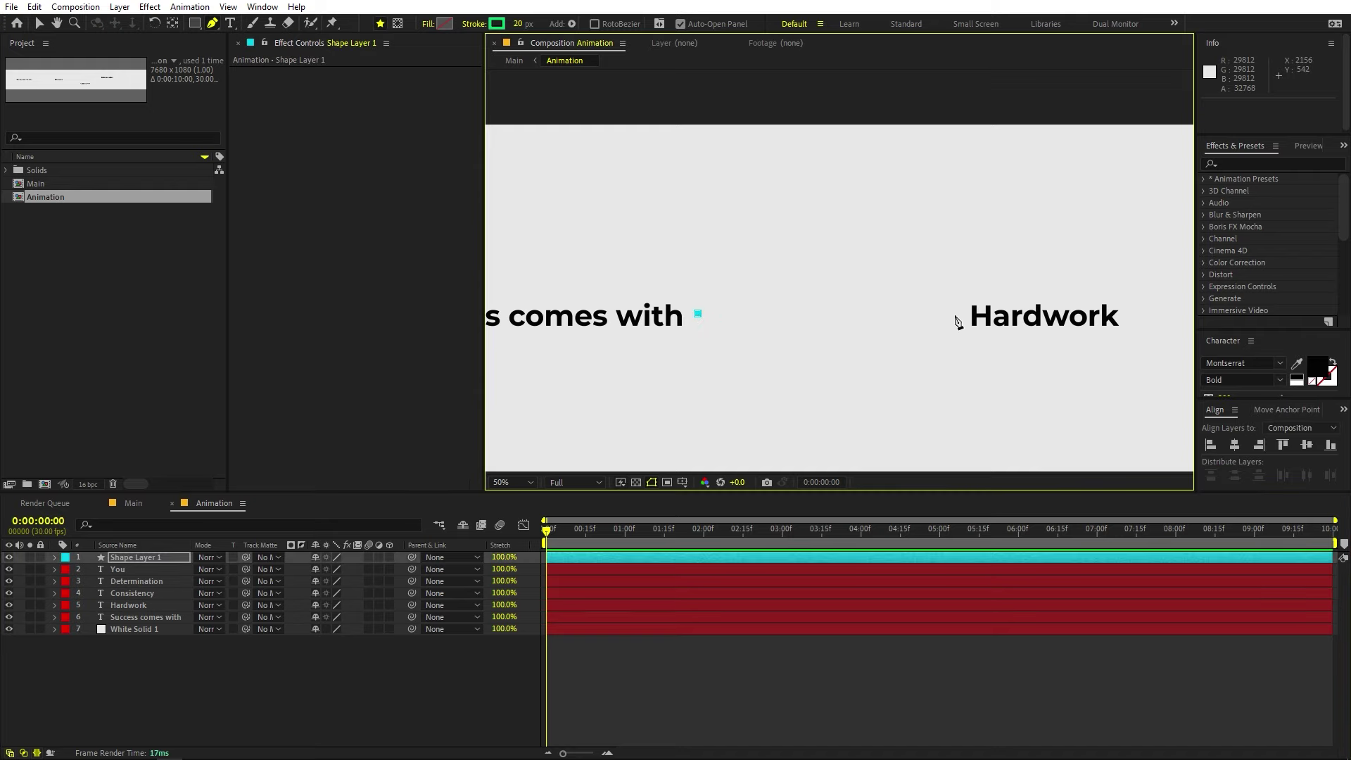
left_click(956, 316)
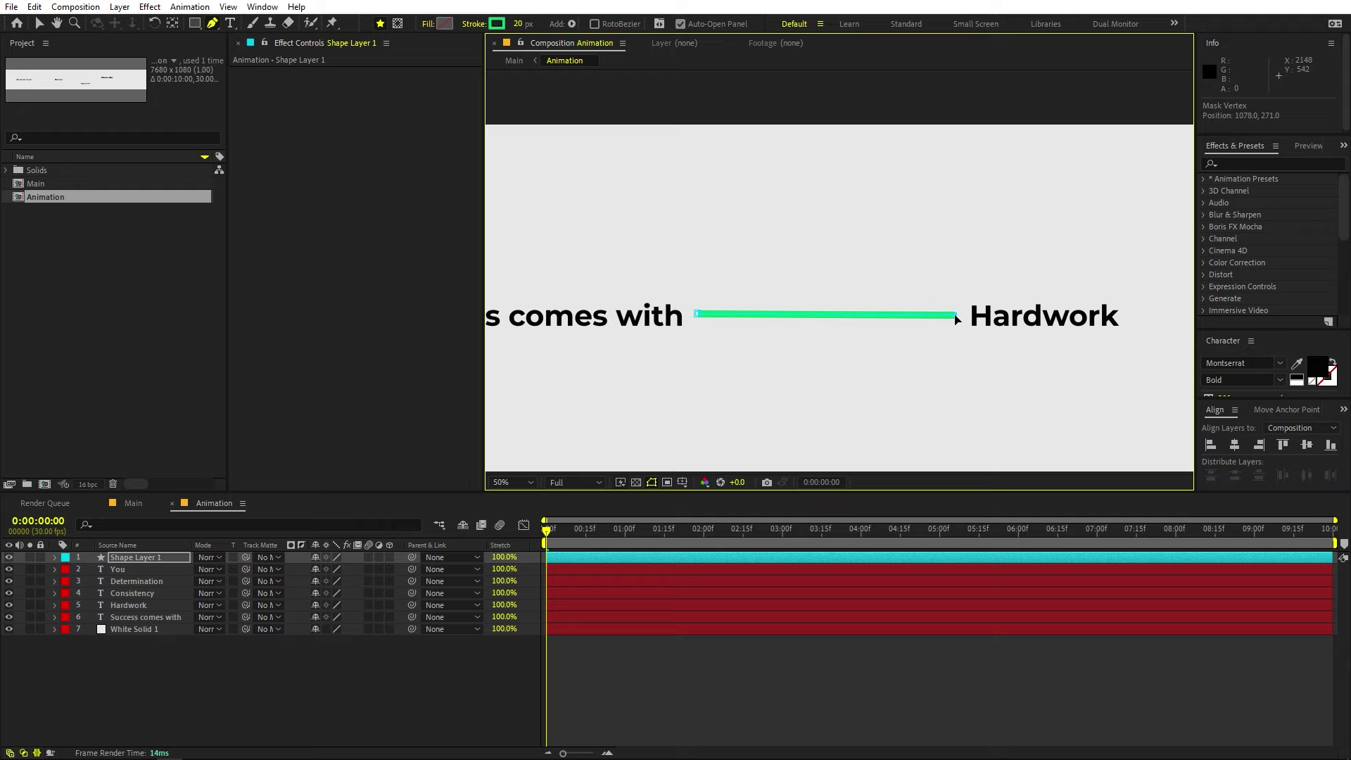
left_click_drag(955, 316, 958, 315)
- Extend the path with the upper arm of an arrowhead near "Hardwork" and bring it back to the arrow tip
scroll(976, 314, "up", 1)
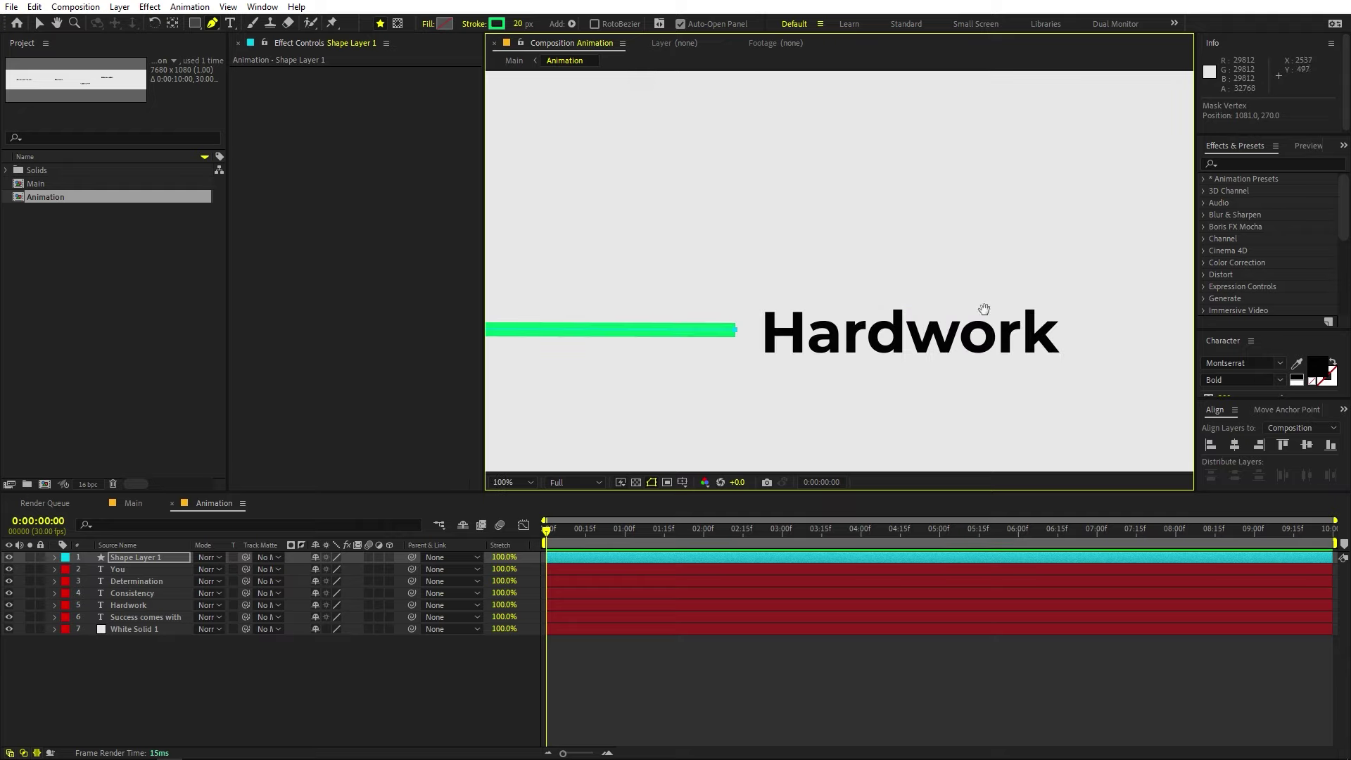
key("space")
left_click_drag(826, 346, 1104, 406)
scroll(1017, 341, "up", 1)
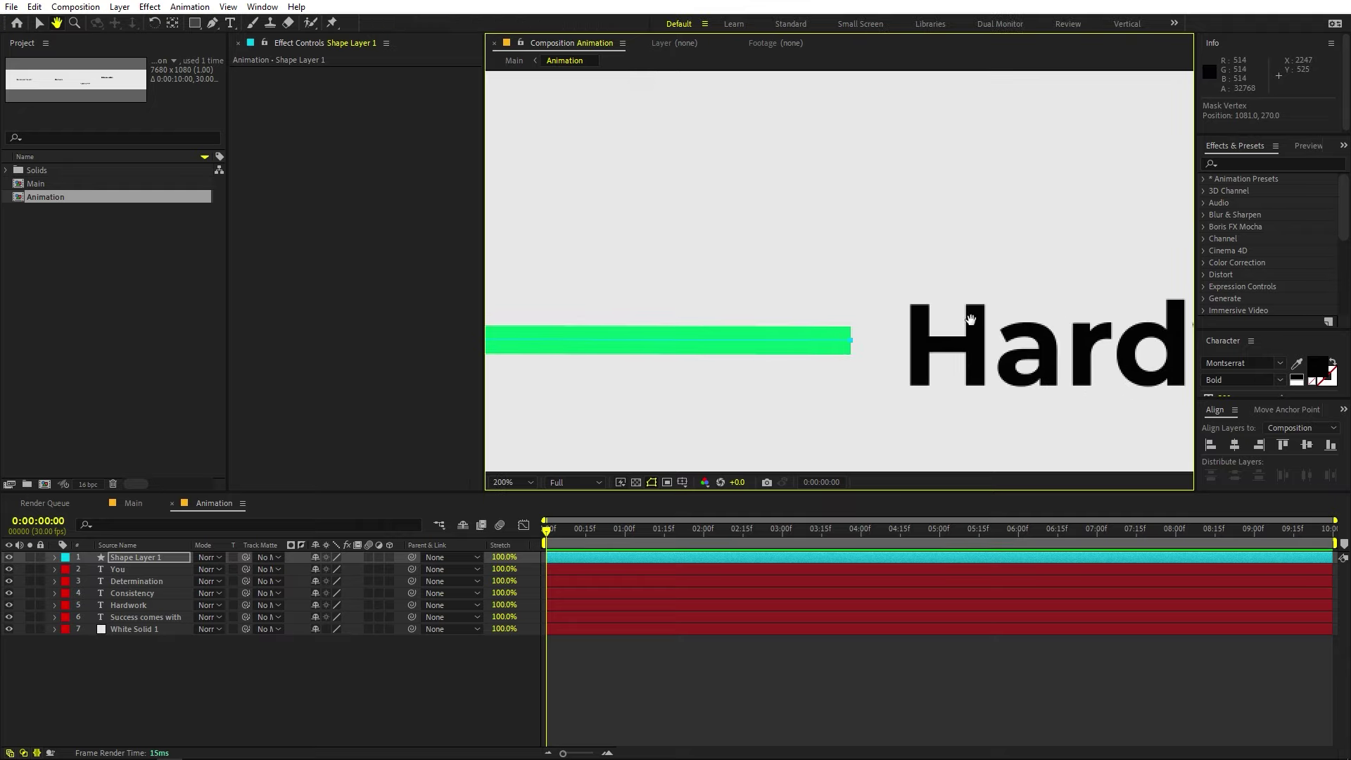
left_click(792, 274)
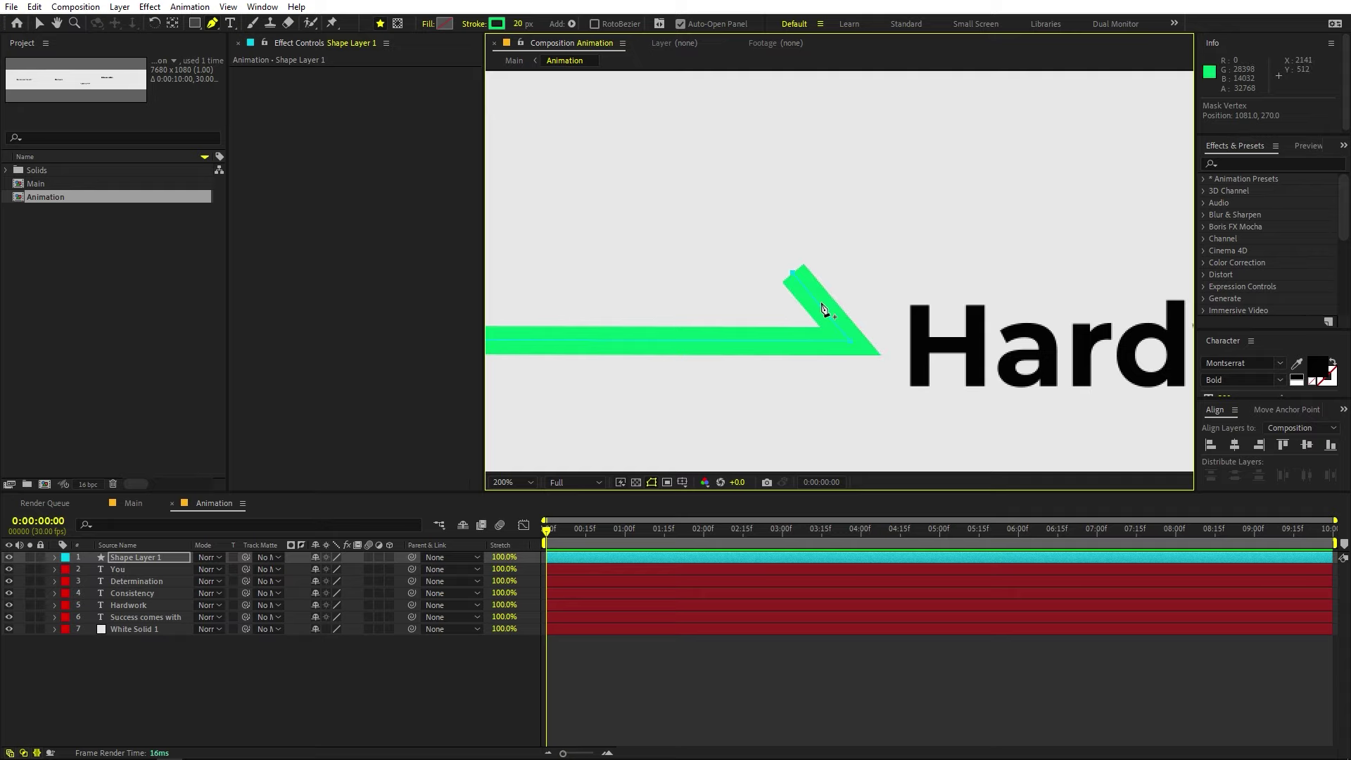
left_click_drag(792, 273, 788, 271)
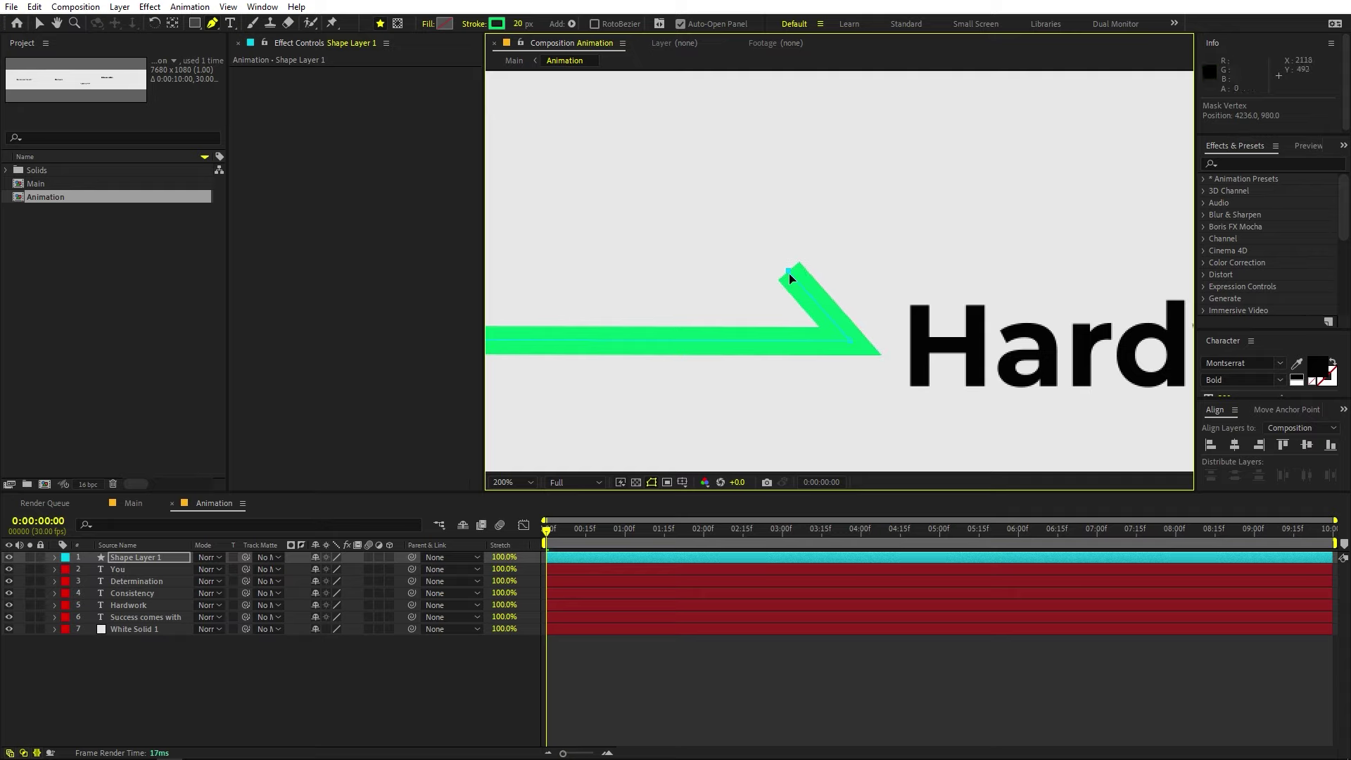
left_click(859, 338)
left_click_drag(859, 336, 852, 339)
- Change the shape layer's label colour to Fuchsia and align the path's last point with the arrow tip
left_click(65, 556)
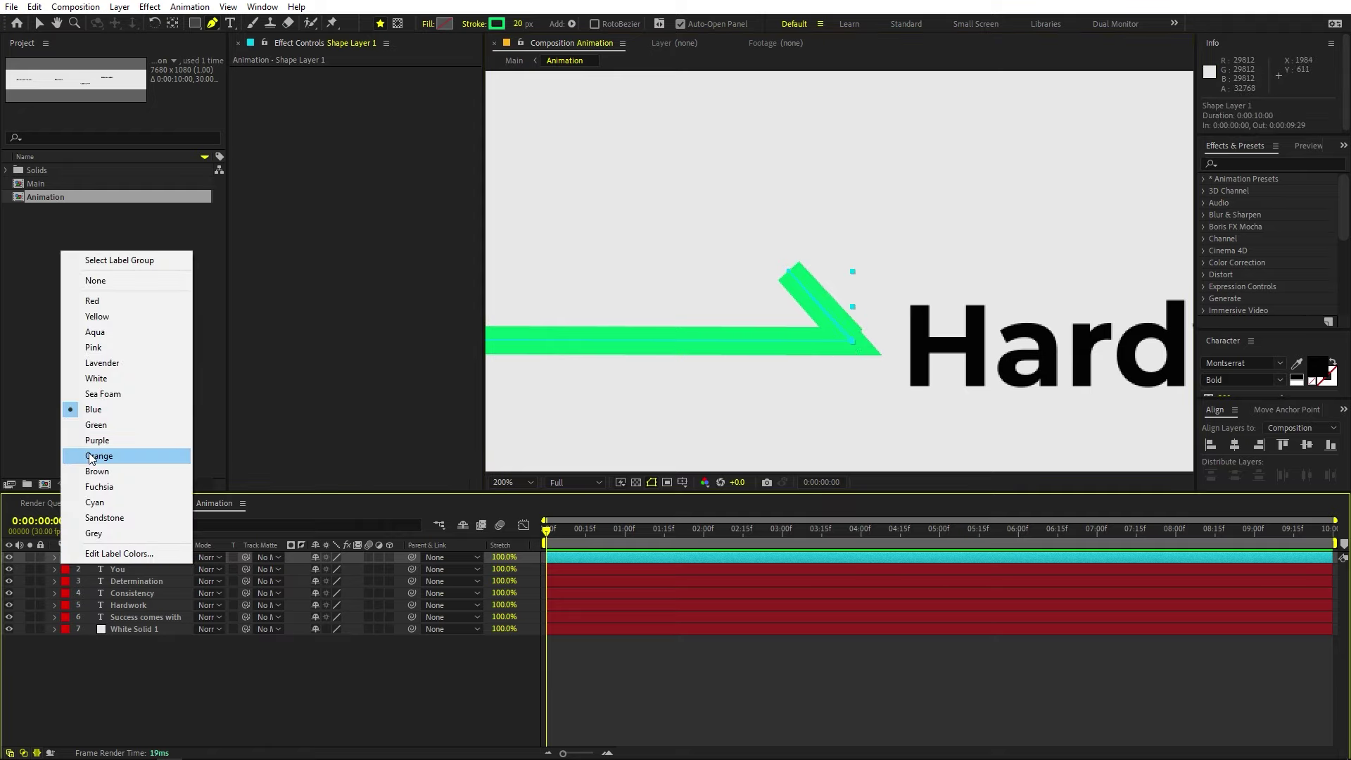
left_click(98, 487)
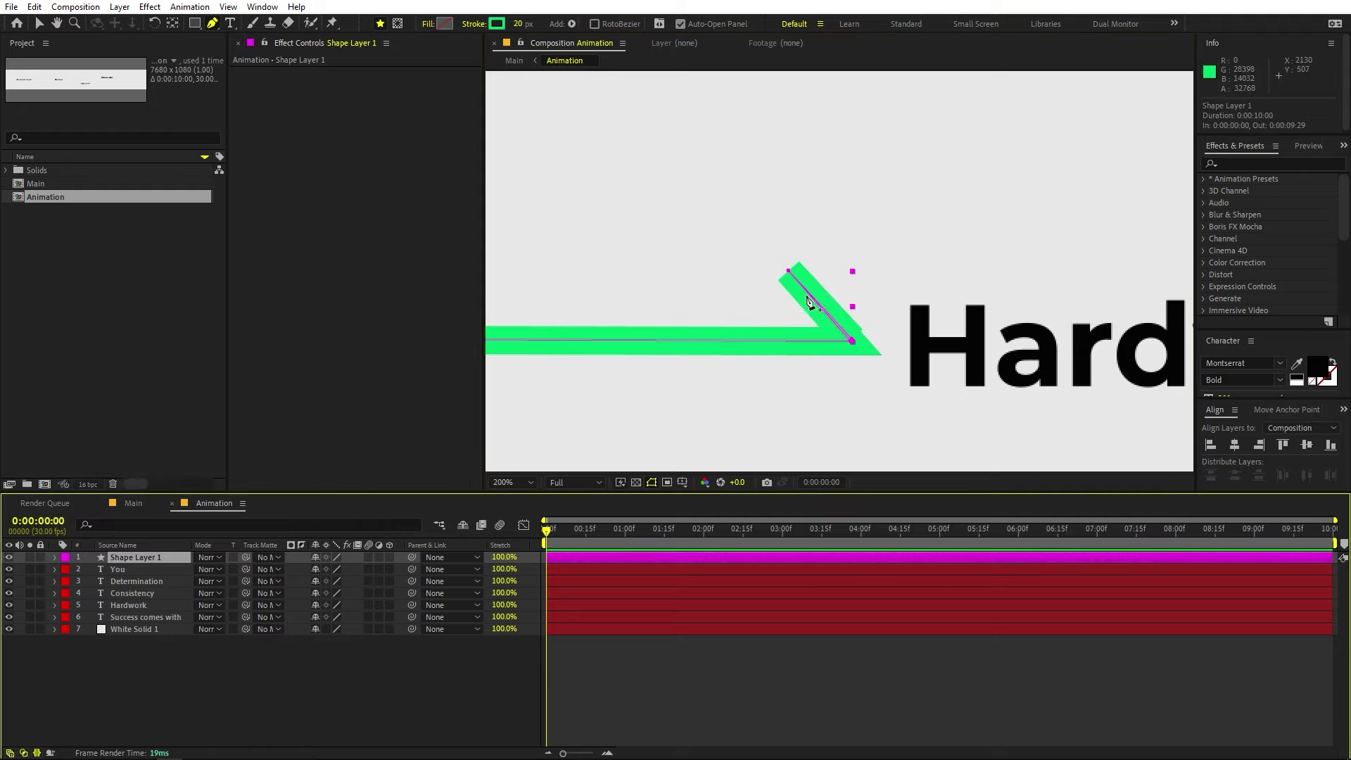
left_click_drag(856, 342, 853, 343)
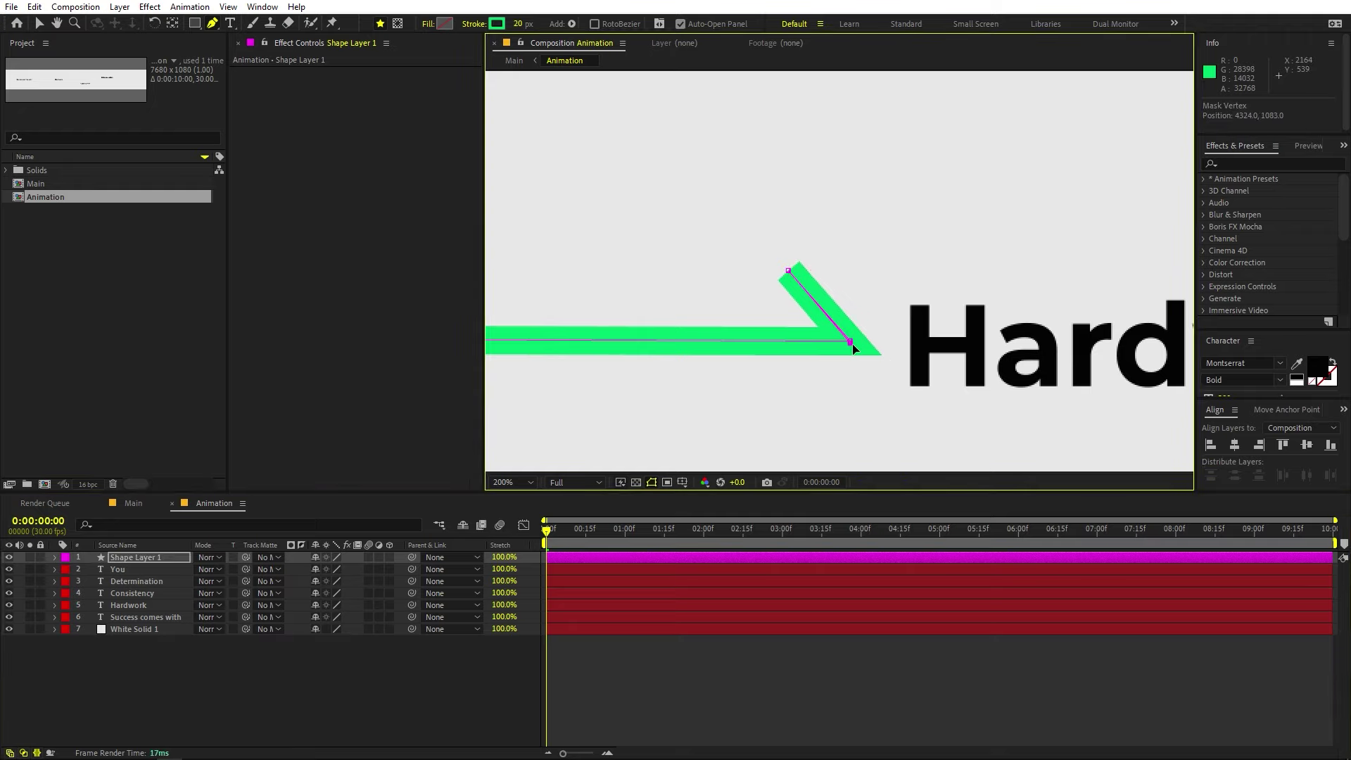
- Draw the arrowhead's lower arm down from the tip, adjust the end and tip vertices, and deselect the layer
left_click(799, 397)
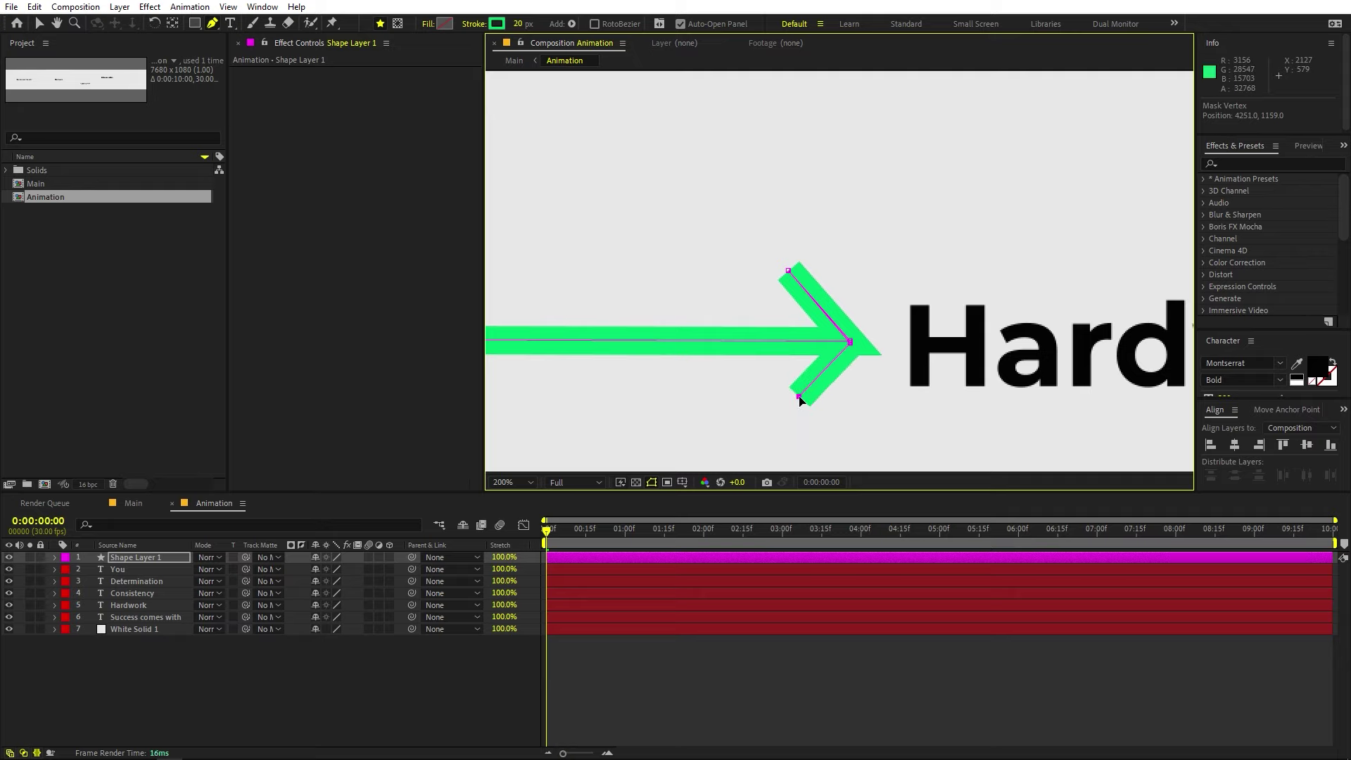
left_click_drag(799, 396, 800, 399)
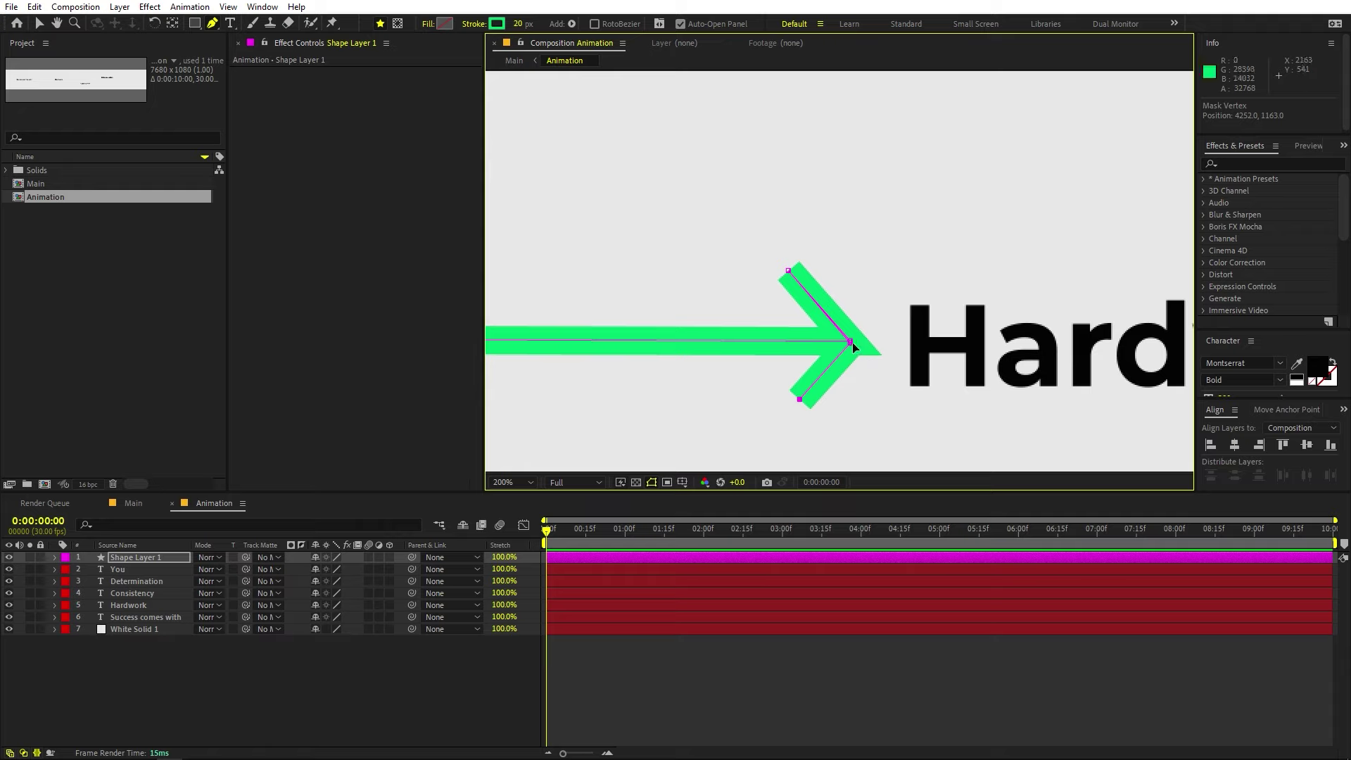
left_click_drag(851, 339, 838, 338)
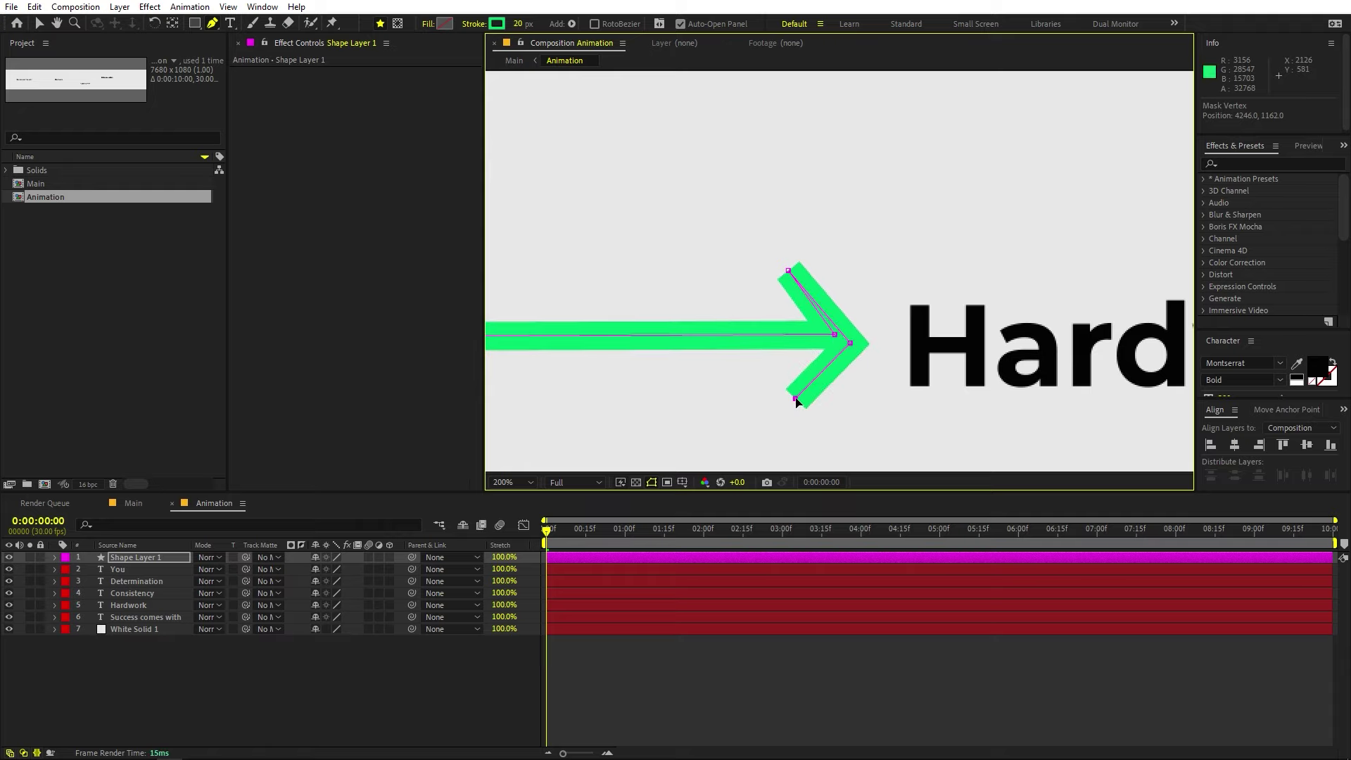
left_click(793, 704)
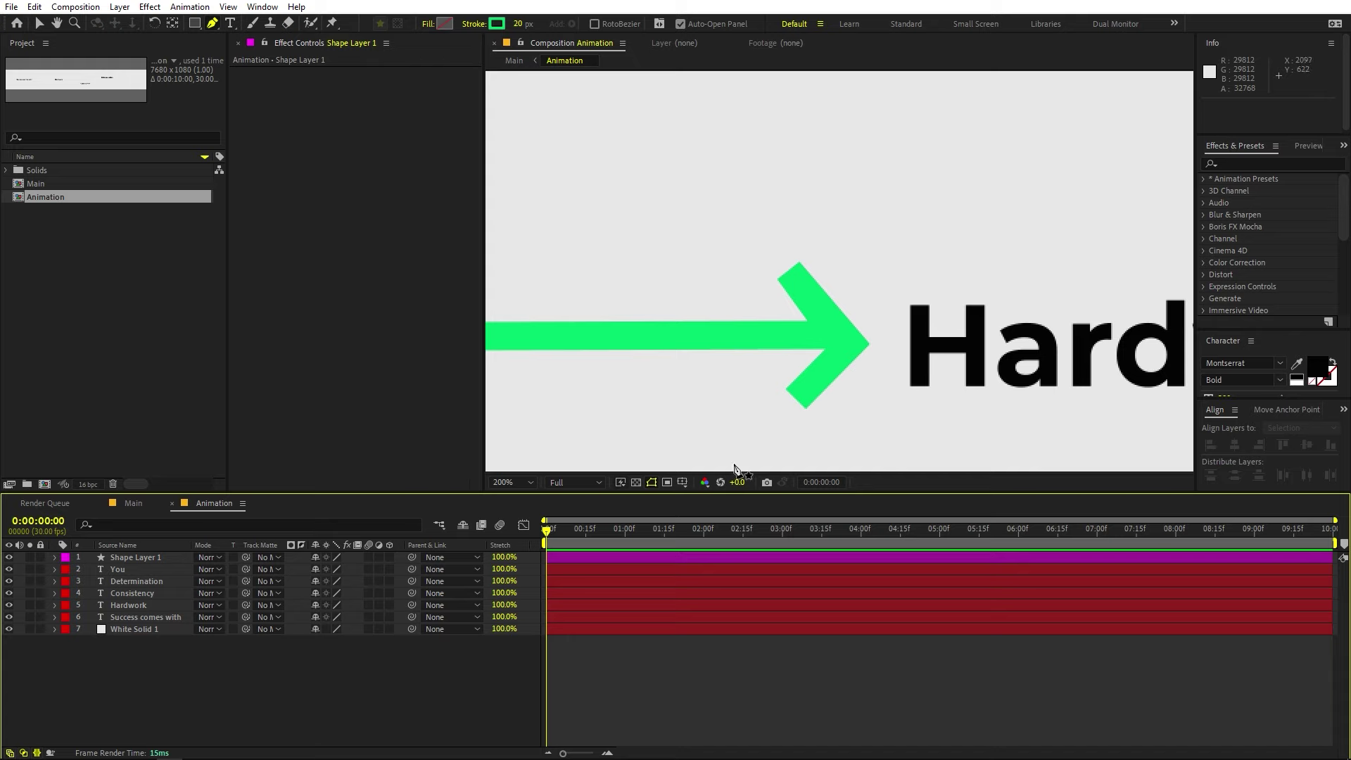
- Find the arrow shape layer's Line Cap property by searching "cap" and set it to Round Cap
left_click(151, 558)
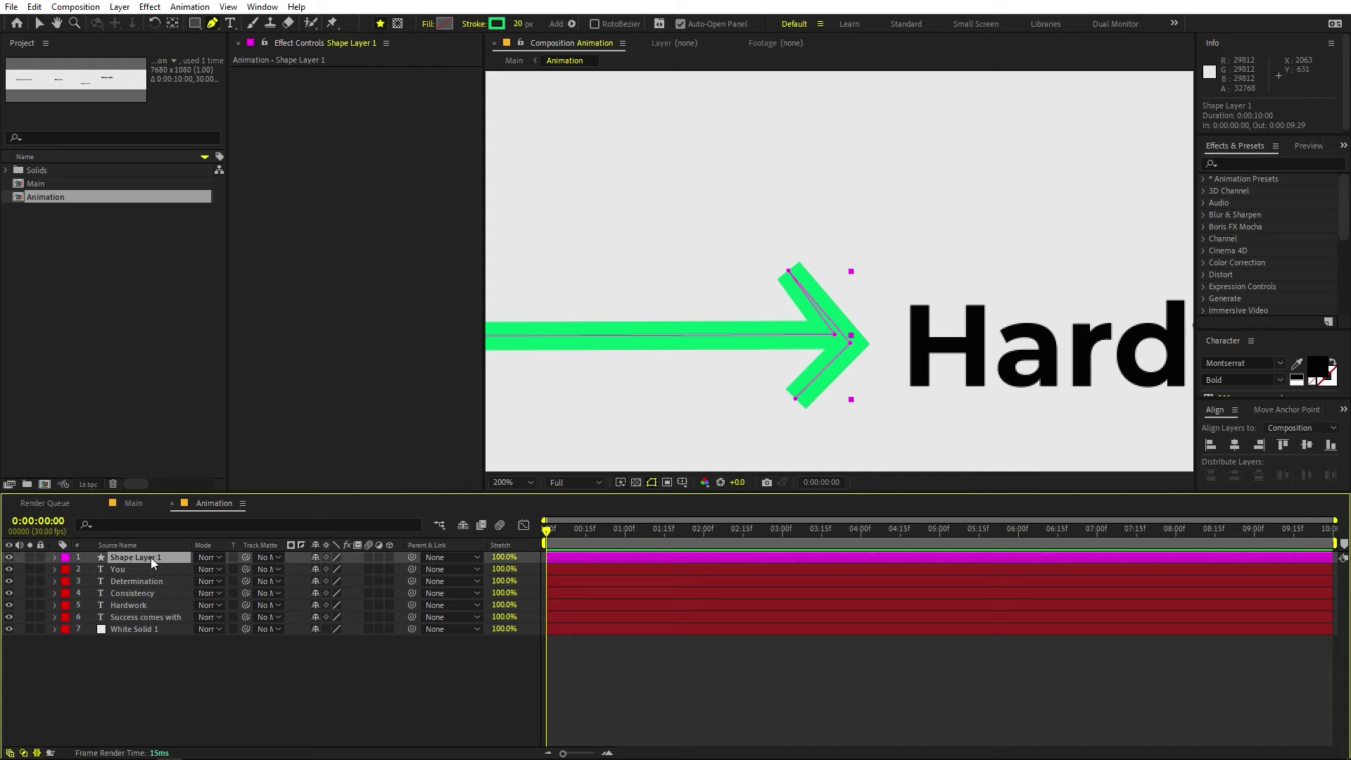
scroll(589, 368, "down", 1)
key("h")
left_click_drag(613, 255, 873, 250)
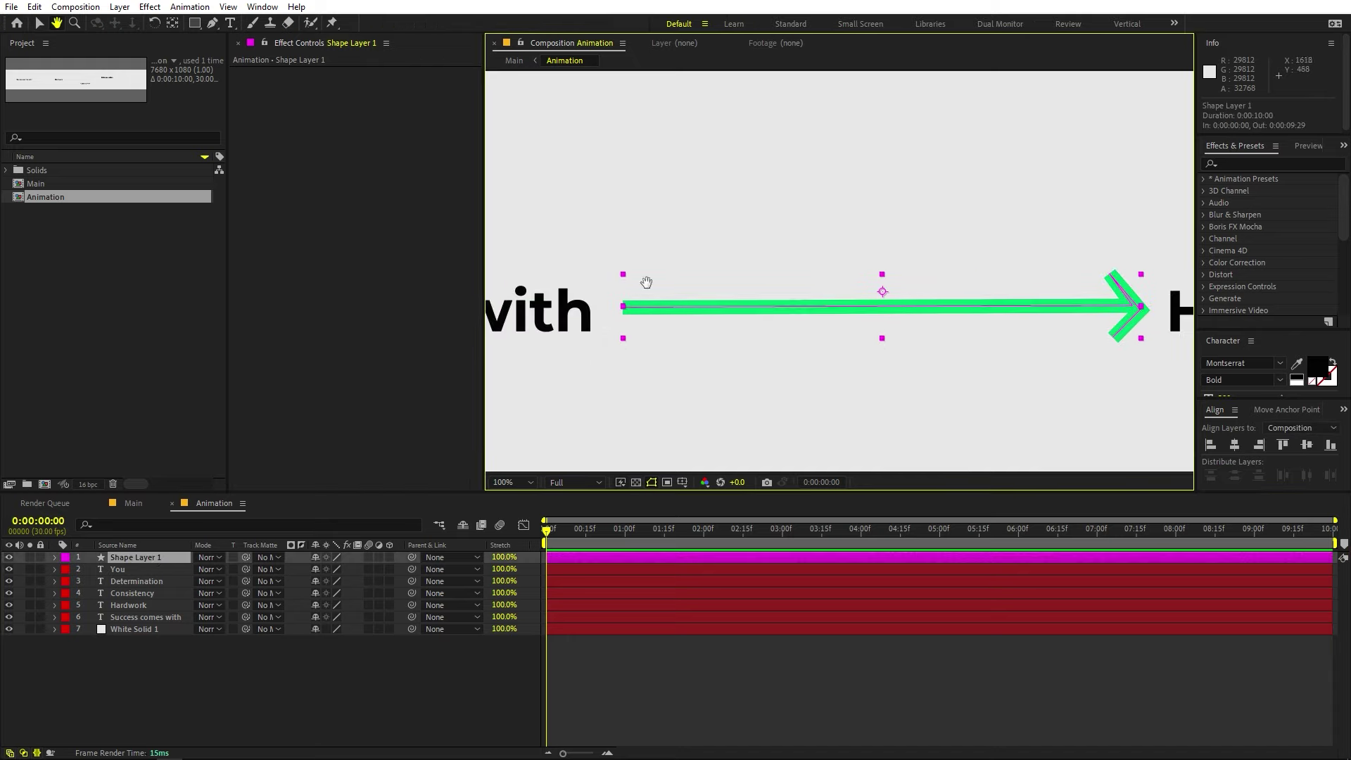
key("period")
left_click_drag(537, 292, 670, 268)
key("g")
left_click(121, 524)
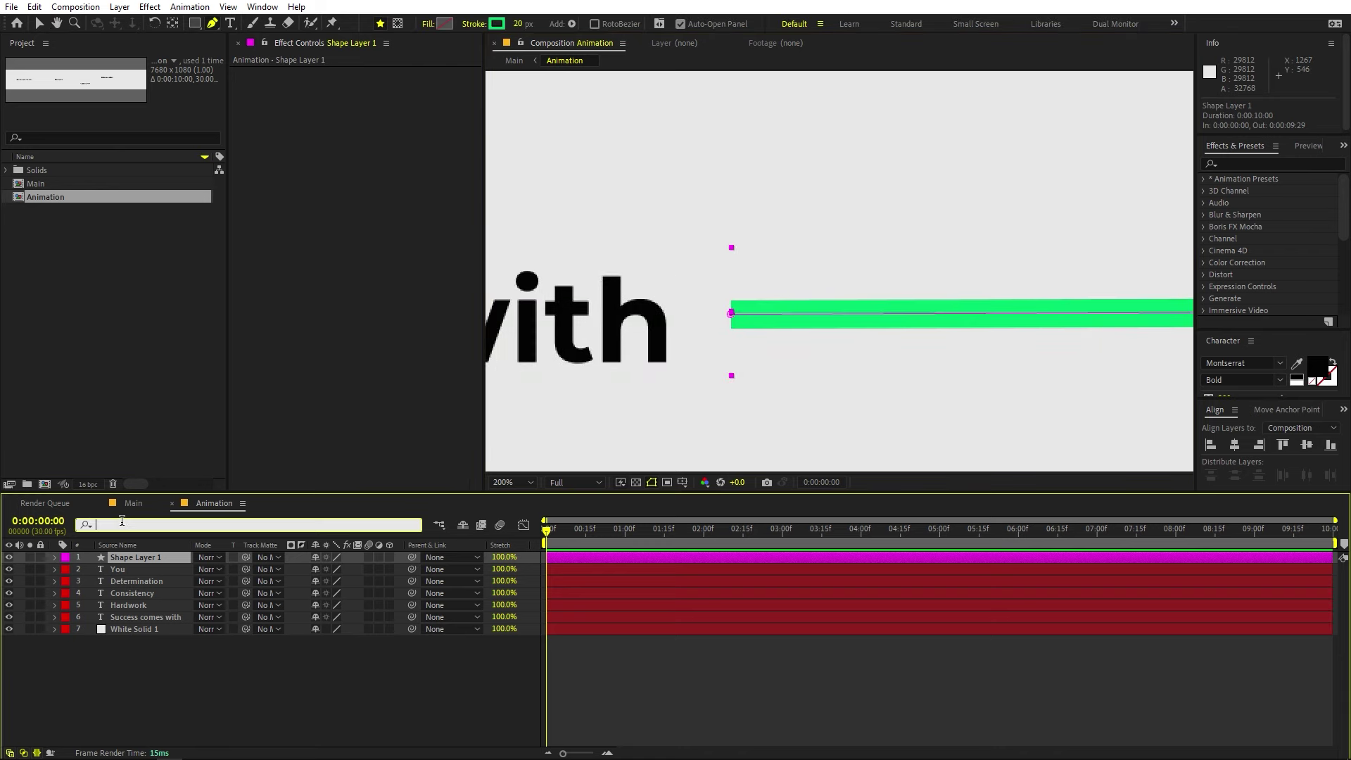
type("cap")
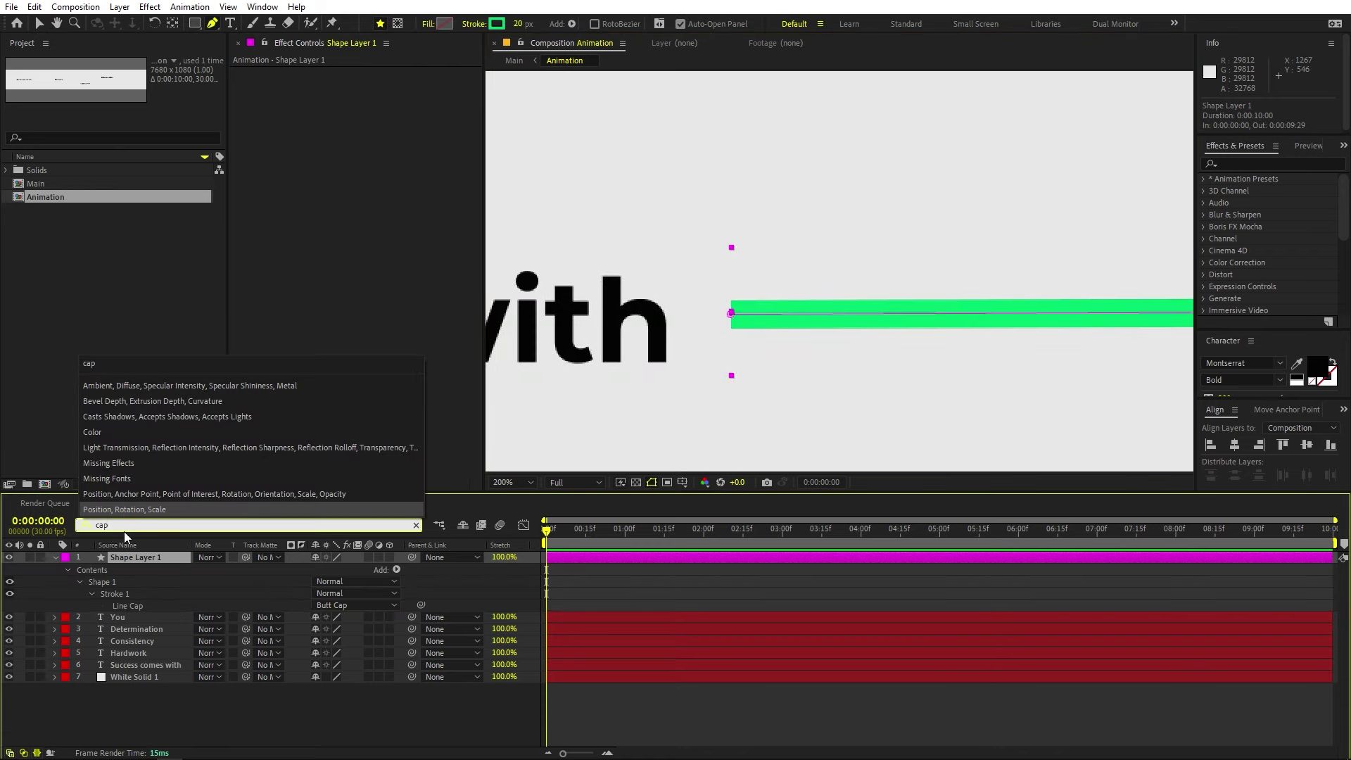
left_click(129, 606)
left_click(350, 606)
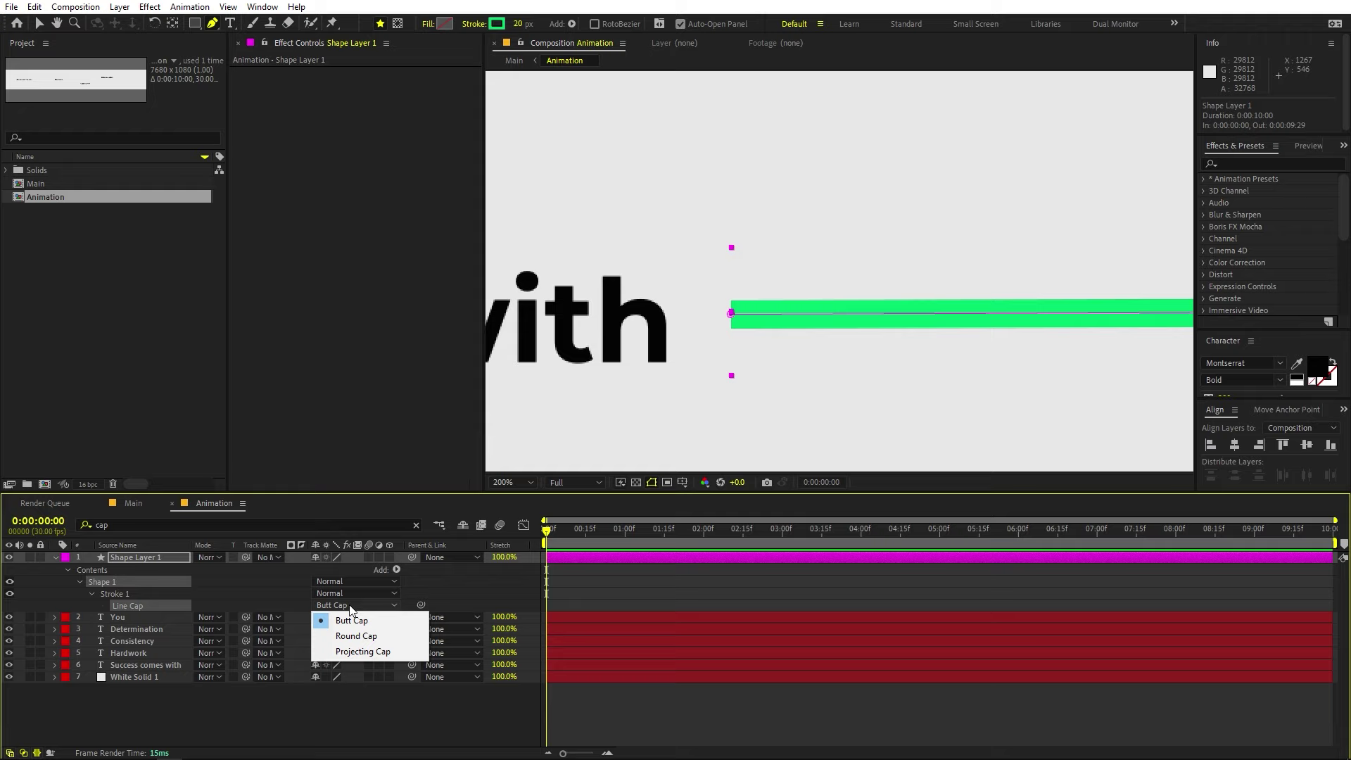
left_click(359, 637)
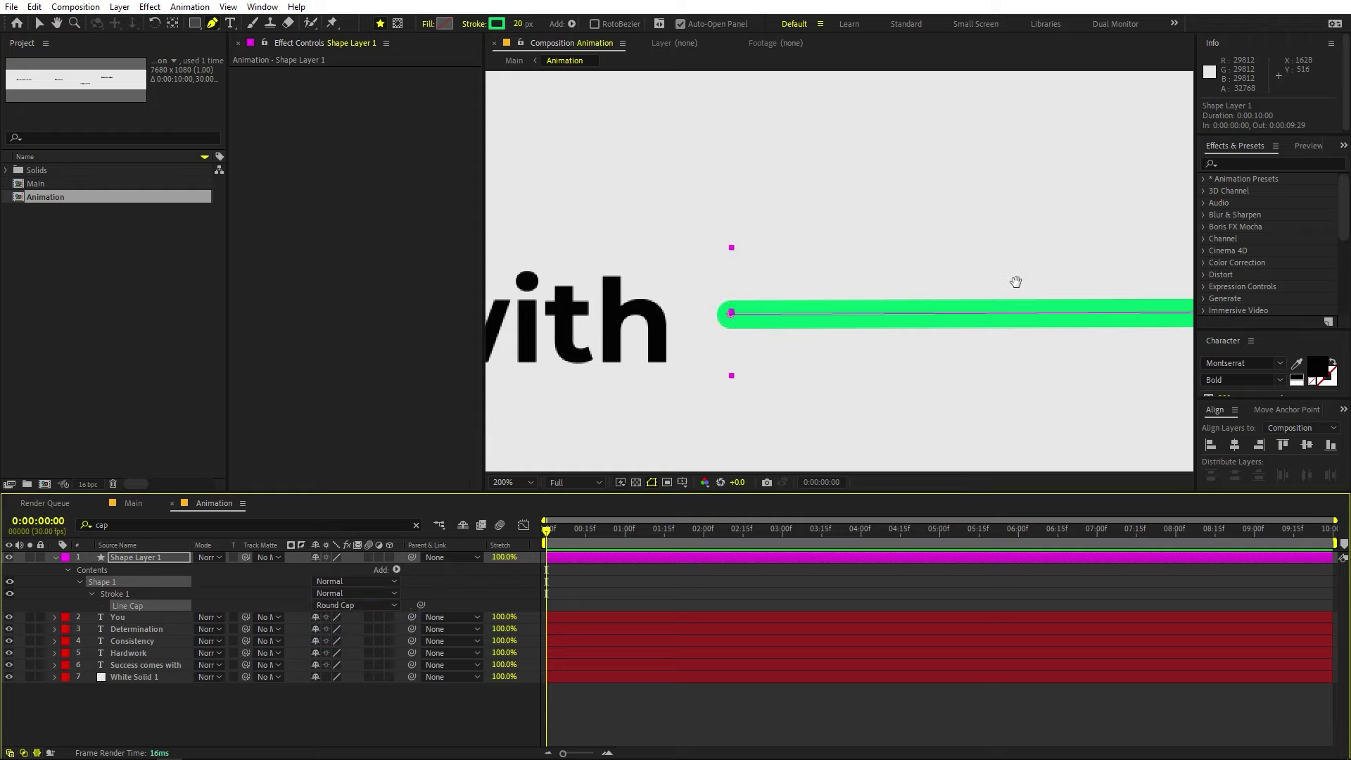
- Round the upper arm's end vertex with curve handles, then shift it slightly down and nudge the inner tip vertex
key("space")
left_click_drag(1016, 281, 697, 288)
left_click_drag(1112, 283, 1092, 267)
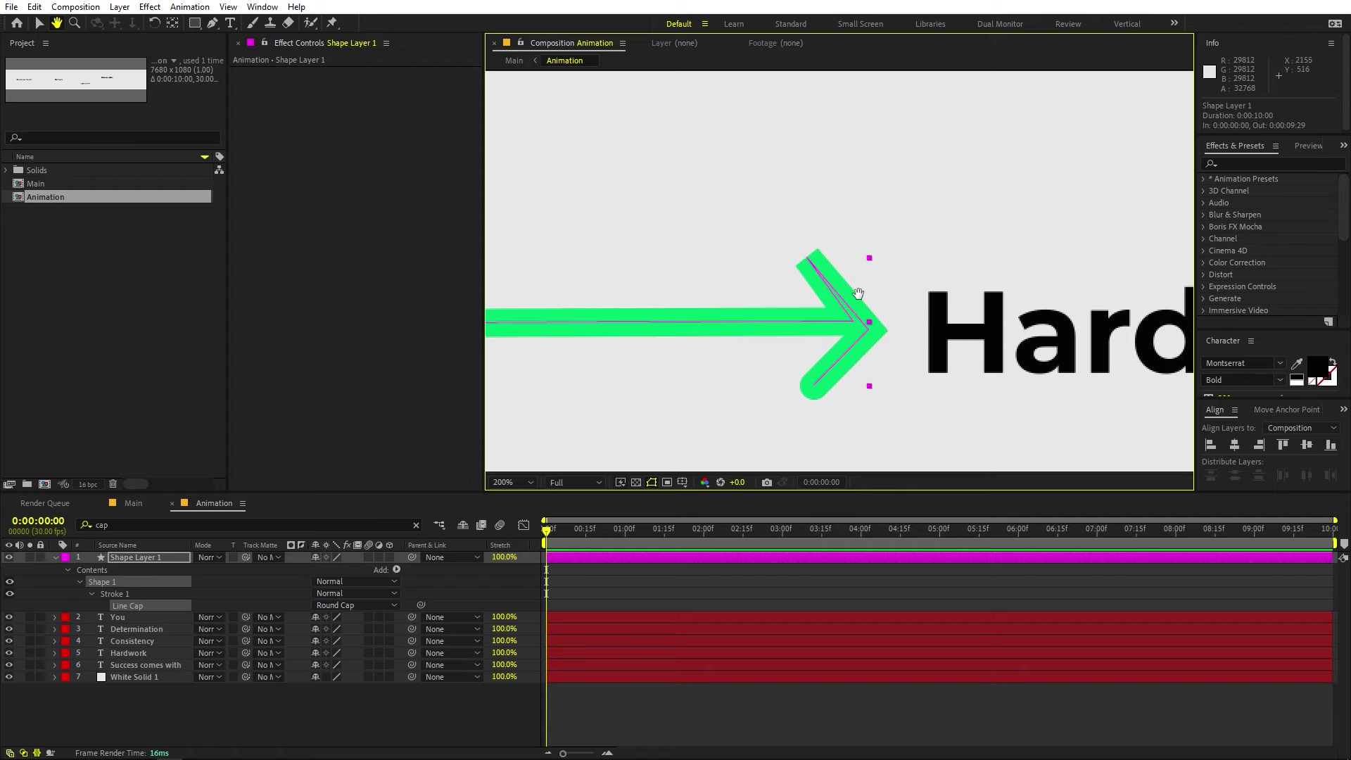
scroll(805, 264, "up", 1)
key("space")
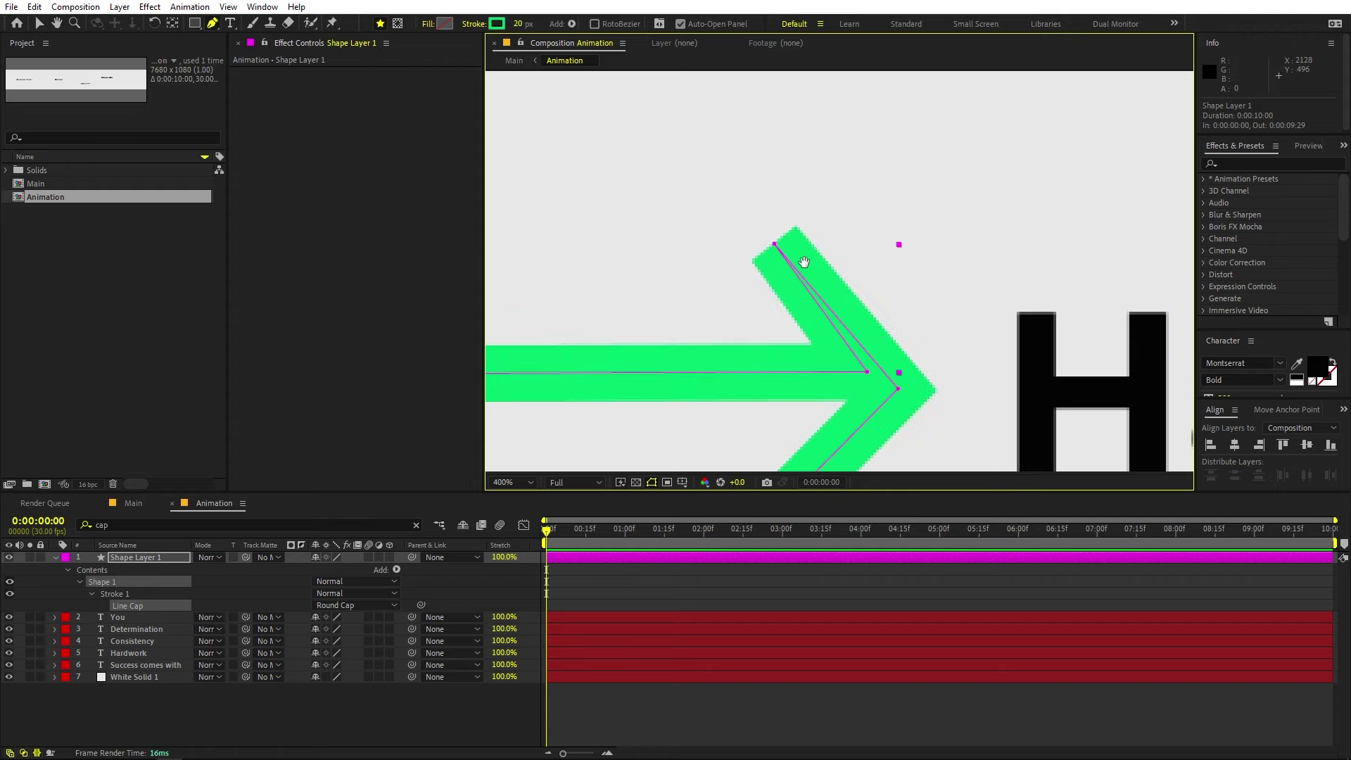
left_click_drag(803, 260, 822, 244)
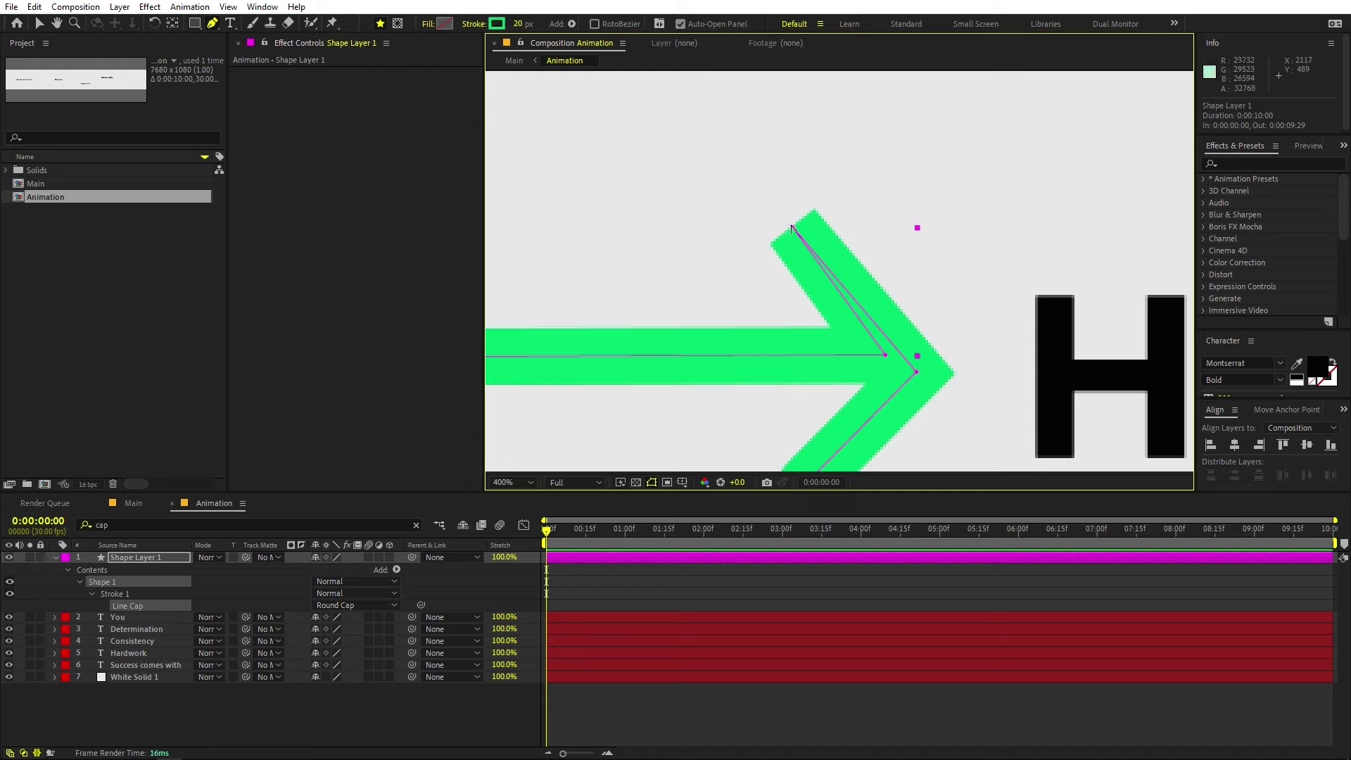
mouse_move(792, 227)
left_mouse_down()
mouse_move(746, 202)
mouse_move(803, 232)
mouse_move(847, 272)
mouse_move(838, 280)
left_mouse_up()
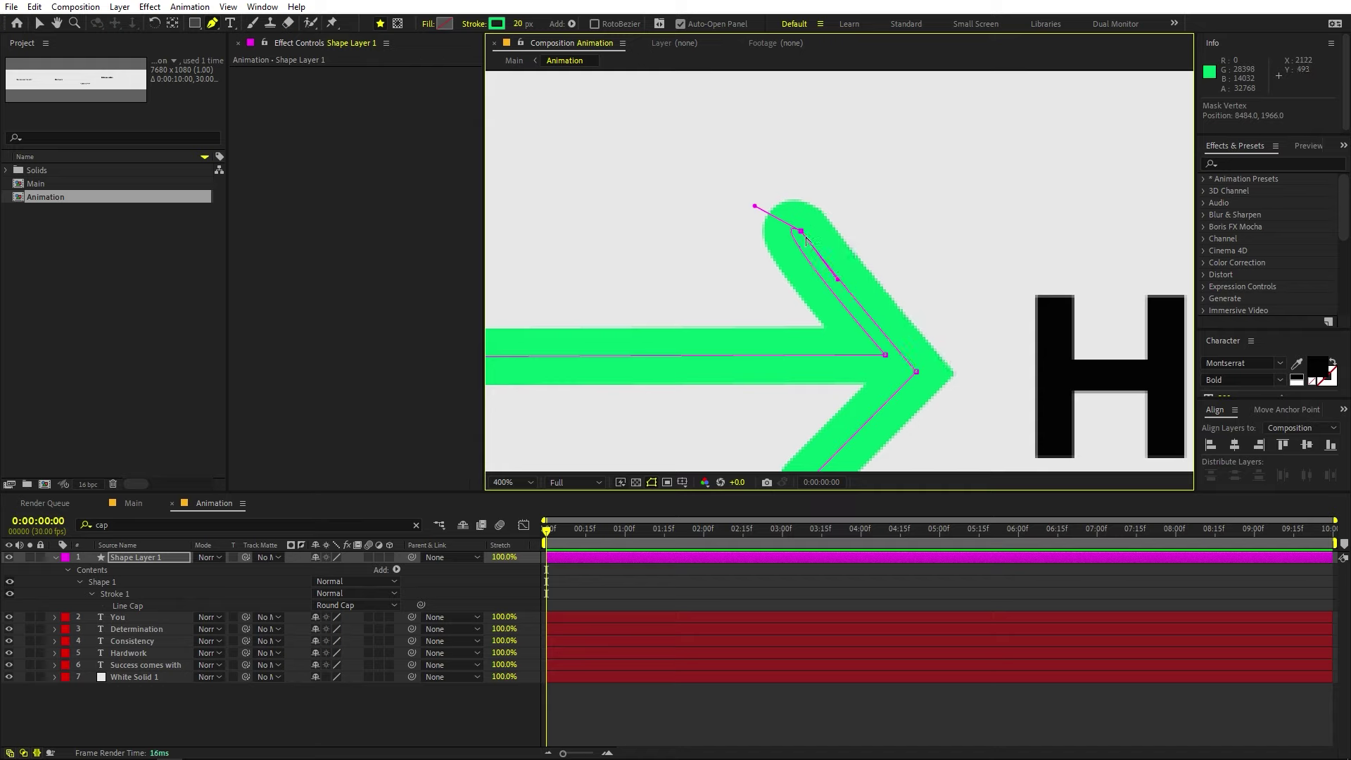
left_click_drag(804, 234, 805, 240)
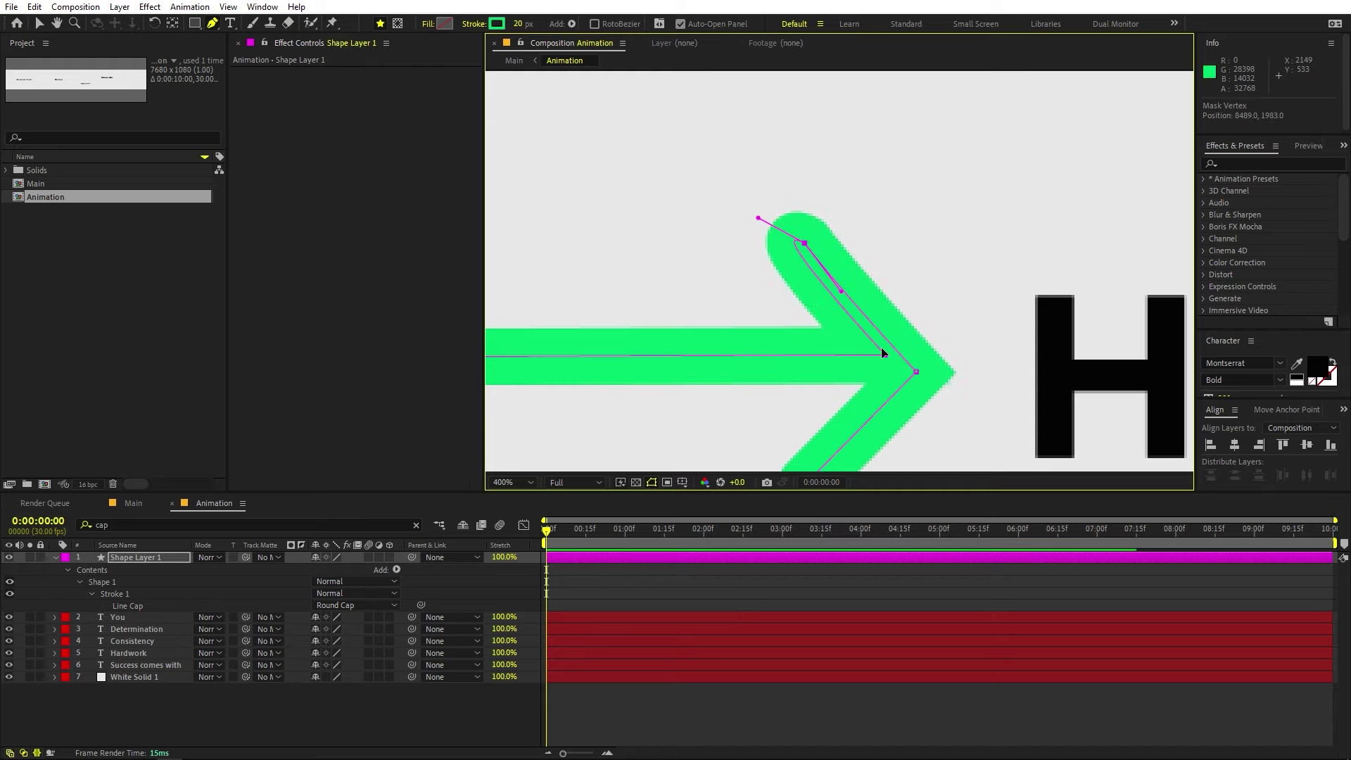
left_click_drag(883, 348, 881, 345)
- Add Trim Paths to the arrow shape layer and expand its properties
scroll(881, 344, "down", 3)
left_click(136, 557)
left_click(397, 570)
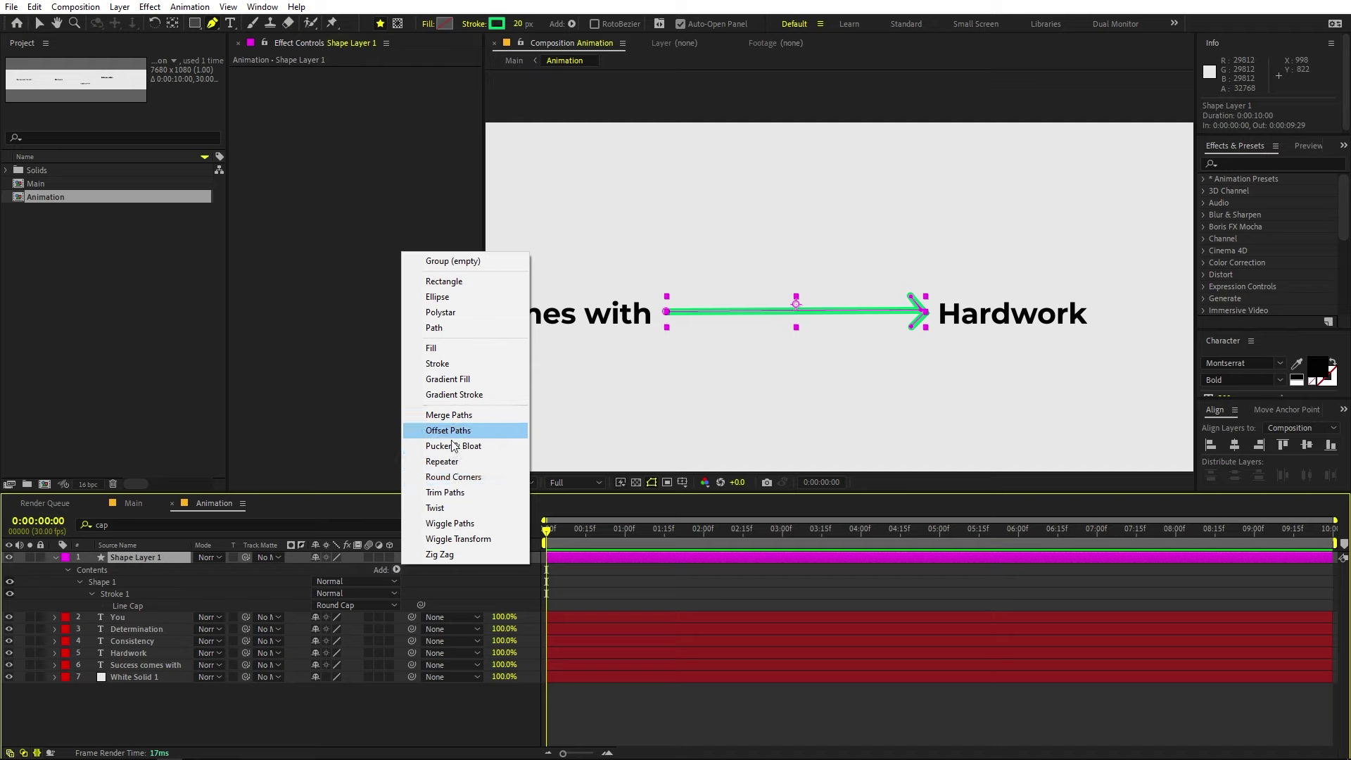
left_click(441, 494)
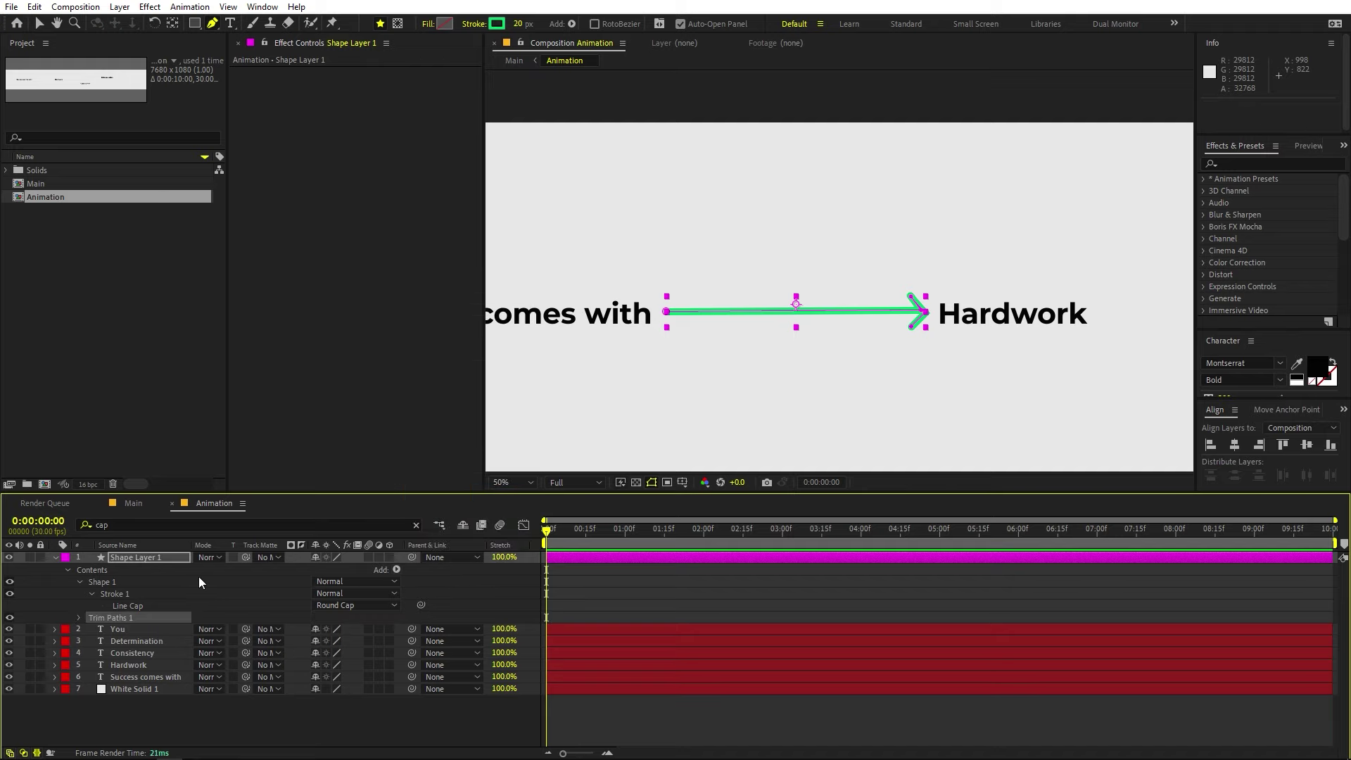
left_click(79, 618)
- Keyframe the Trim Paths End from 0% at frame 0 to 100% at frame 20 and preview the arrow drawing on
left_click(646, 634)
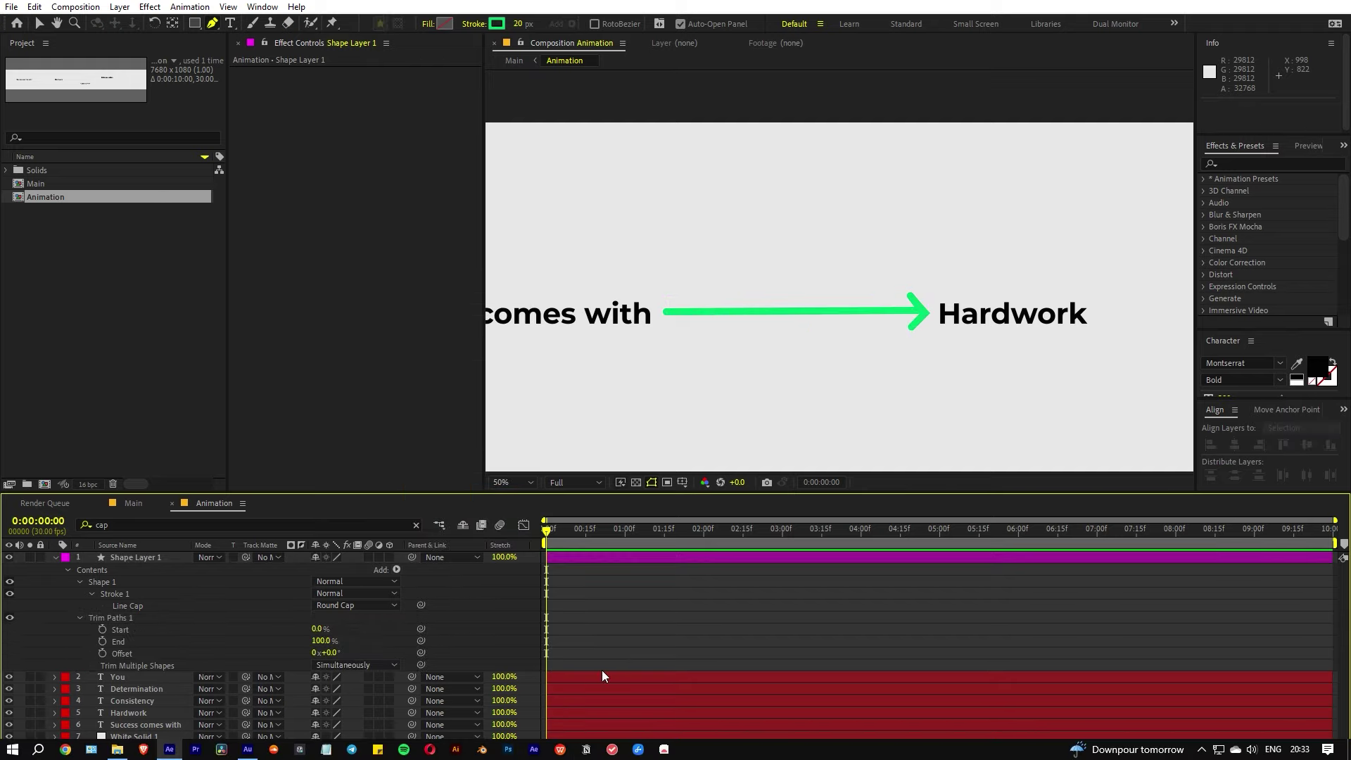
left_click_drag(575, 755, 590, 755)
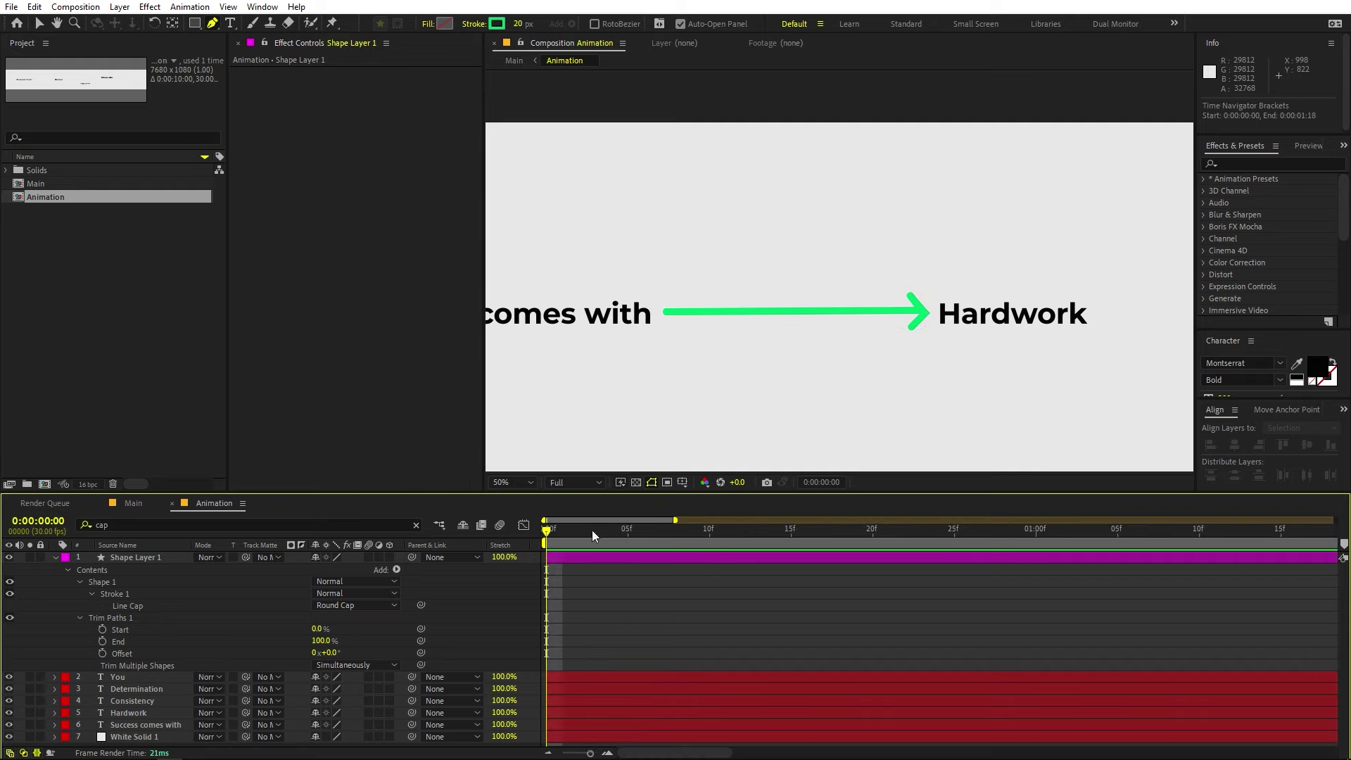
left_click(72, 623)
left_click_drag(328, 641, 173, 644)
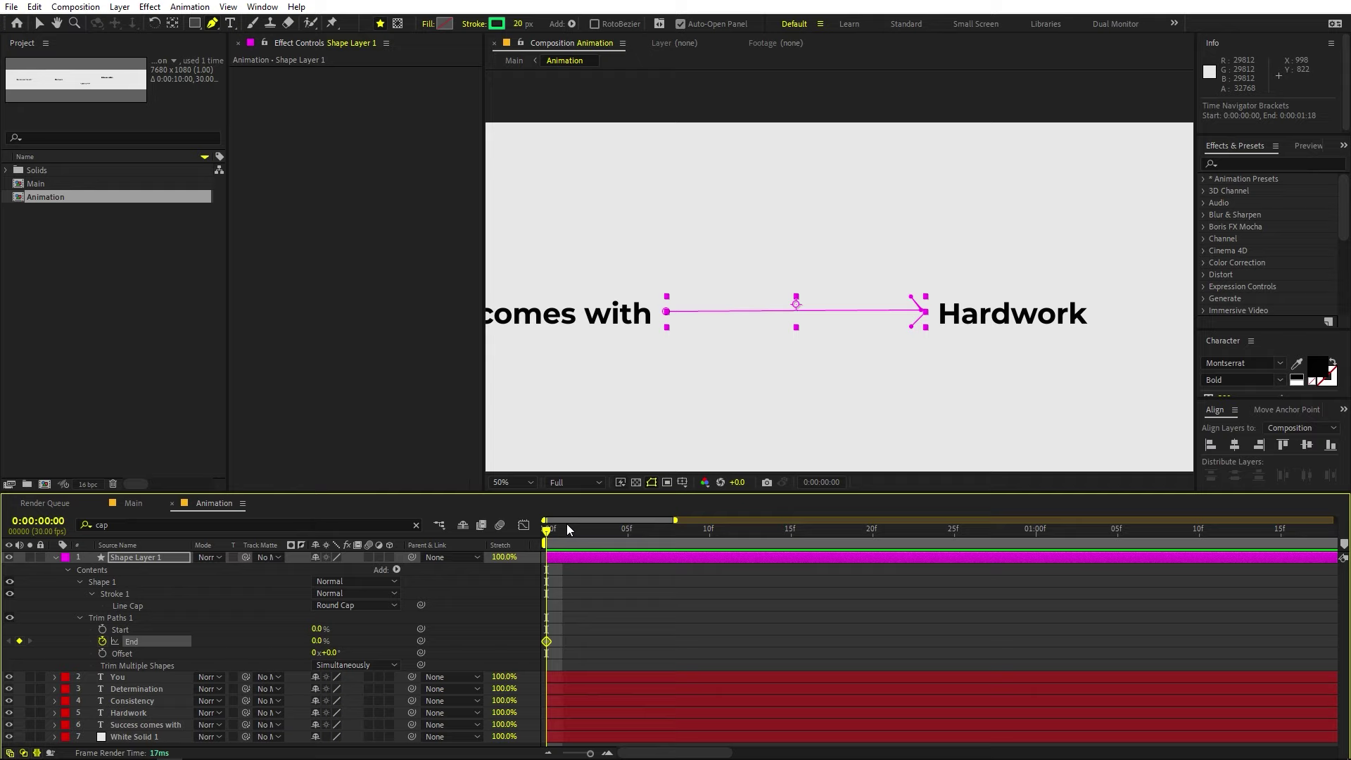
left_click_drag(568, 525, 875, 536)
left_click_drag(319, 643, 748, 643)
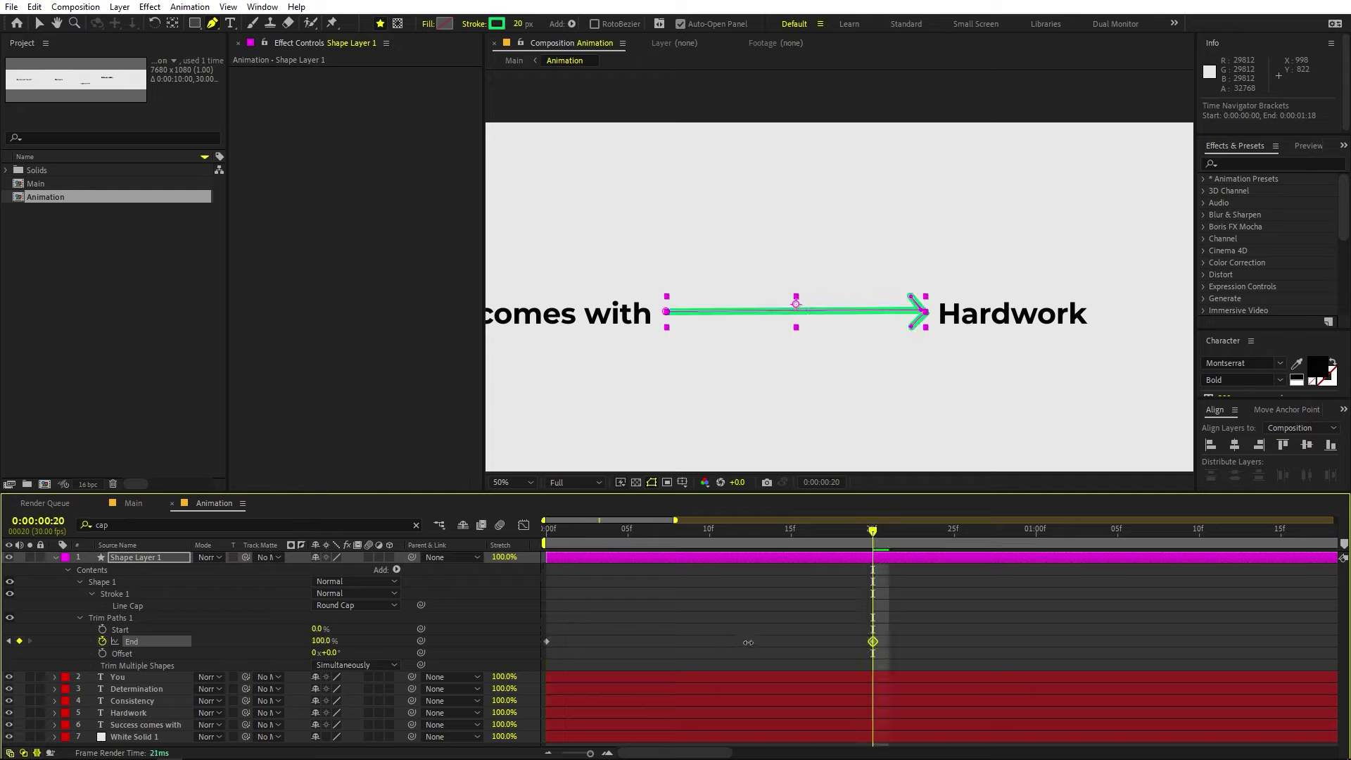
key("space")
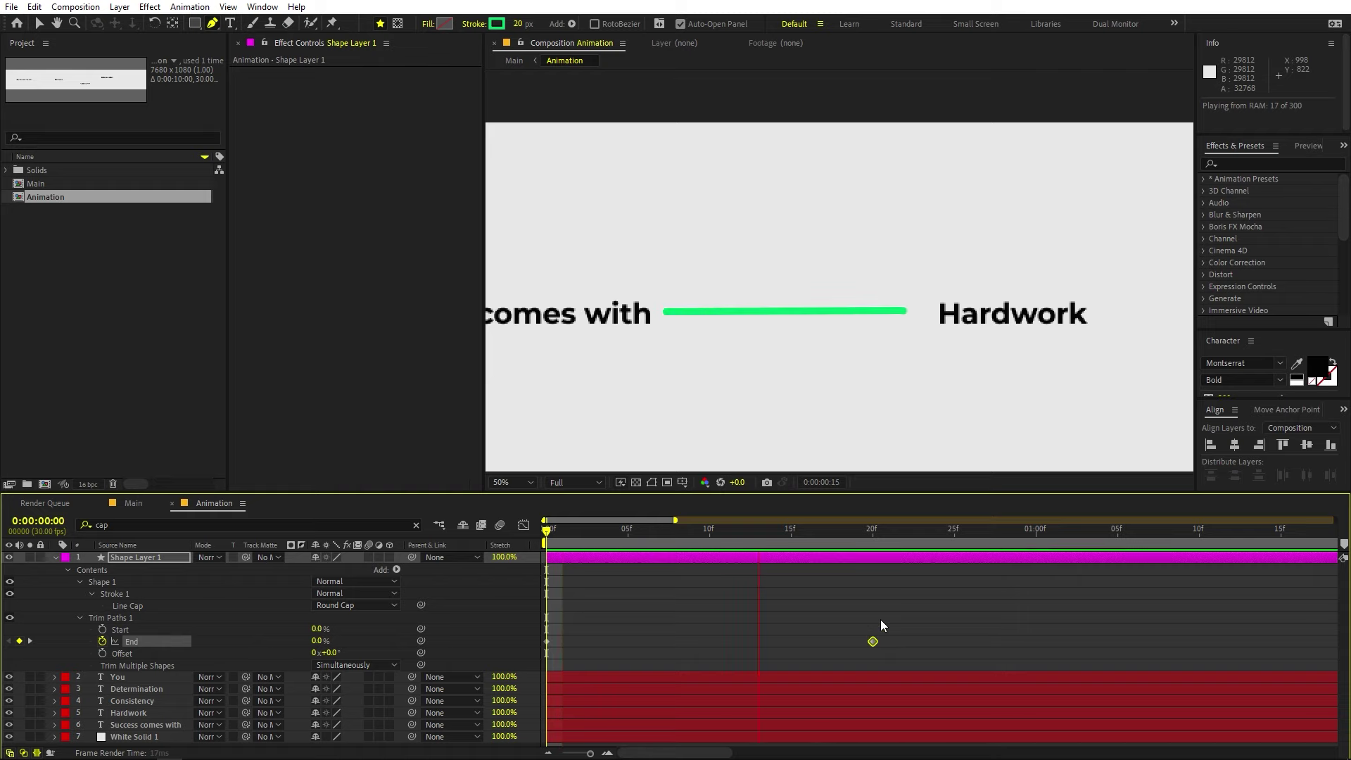
- Collapse the arrow shape layer's properties and shift the layer in time so it starts at frame 13
mouse_move(872, 537)
left_mouse_down()
mouse_move(584, 568)
mouse_move(867, 594)
mouse_move(825, 598)
mouse_move(192, 563)
left_mouse_up()
left_click(55, 558)
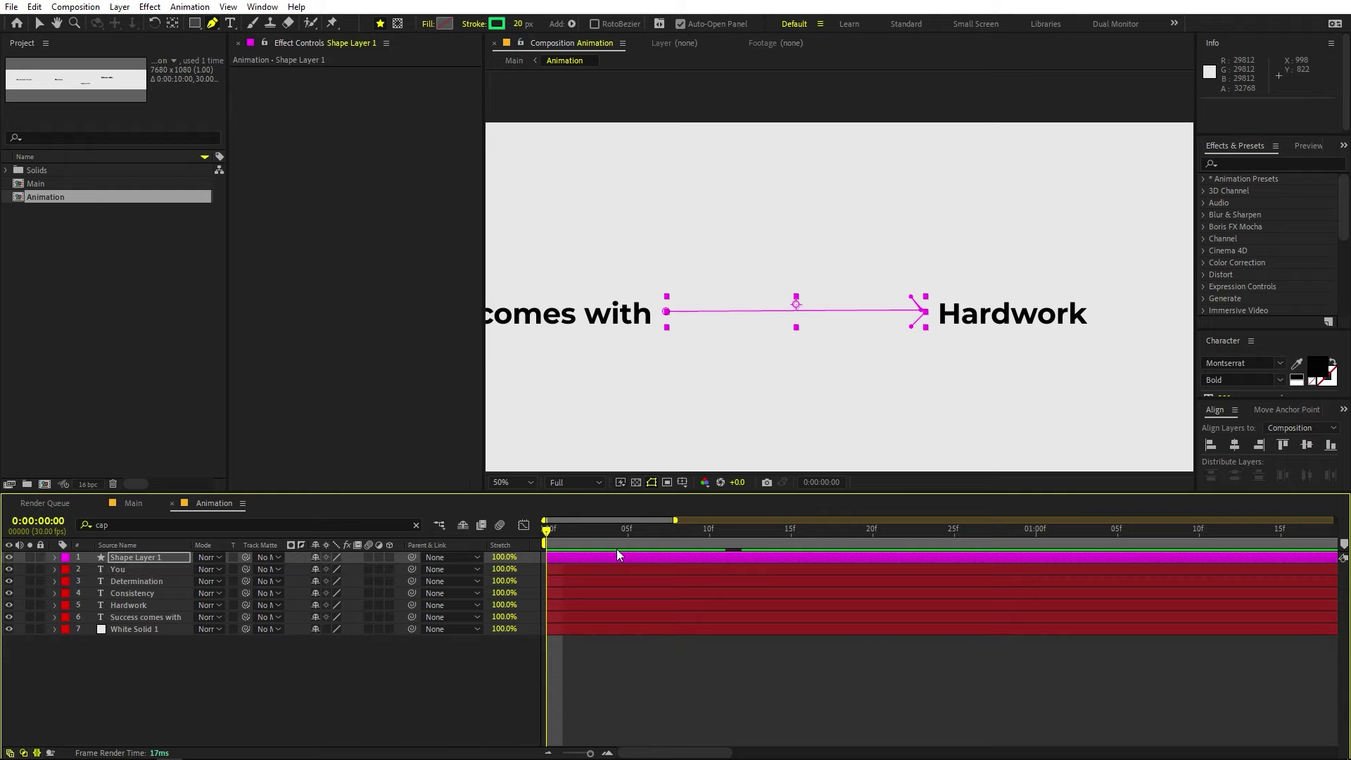
left_click_drag(627, 557, 839, 554)
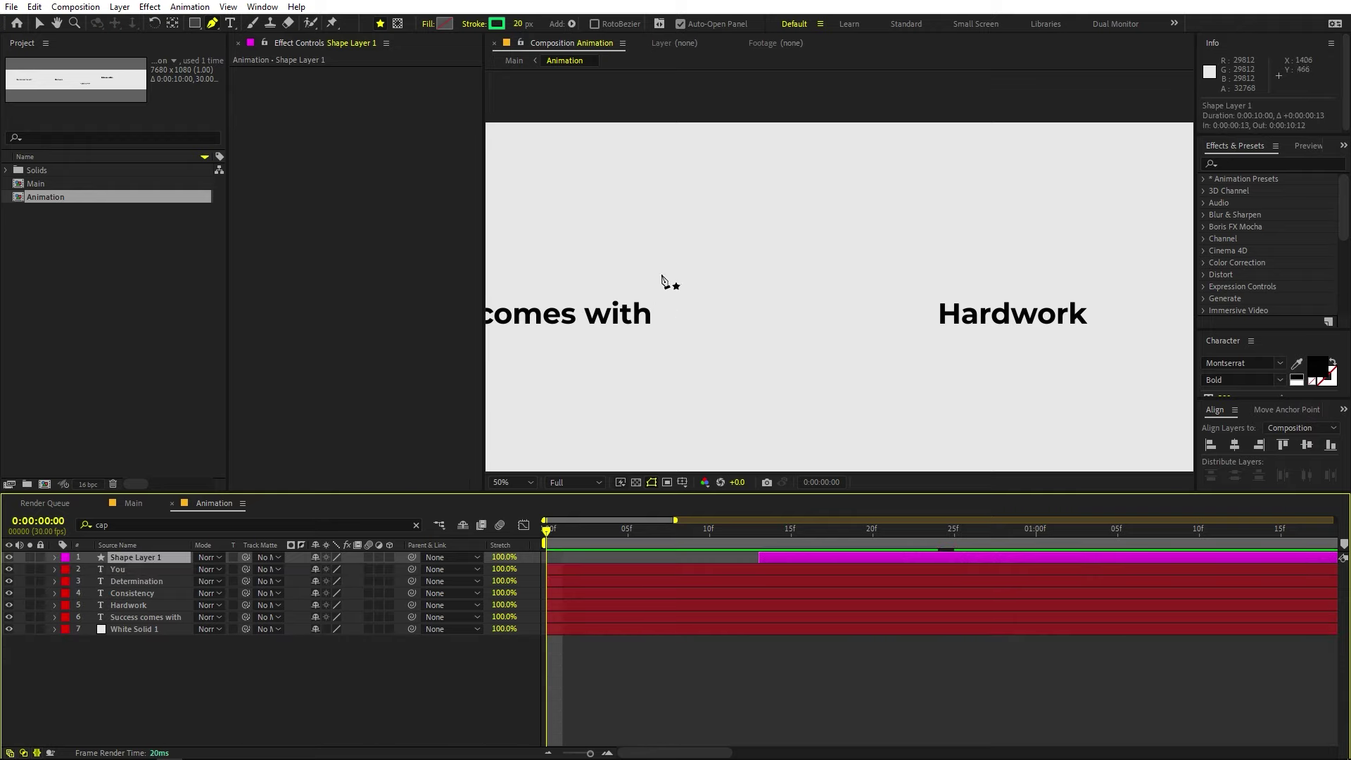
- Add a Position text animator to the "Success comes with" layer
key("h")
left_click_drag(670, 201, 900, 164)
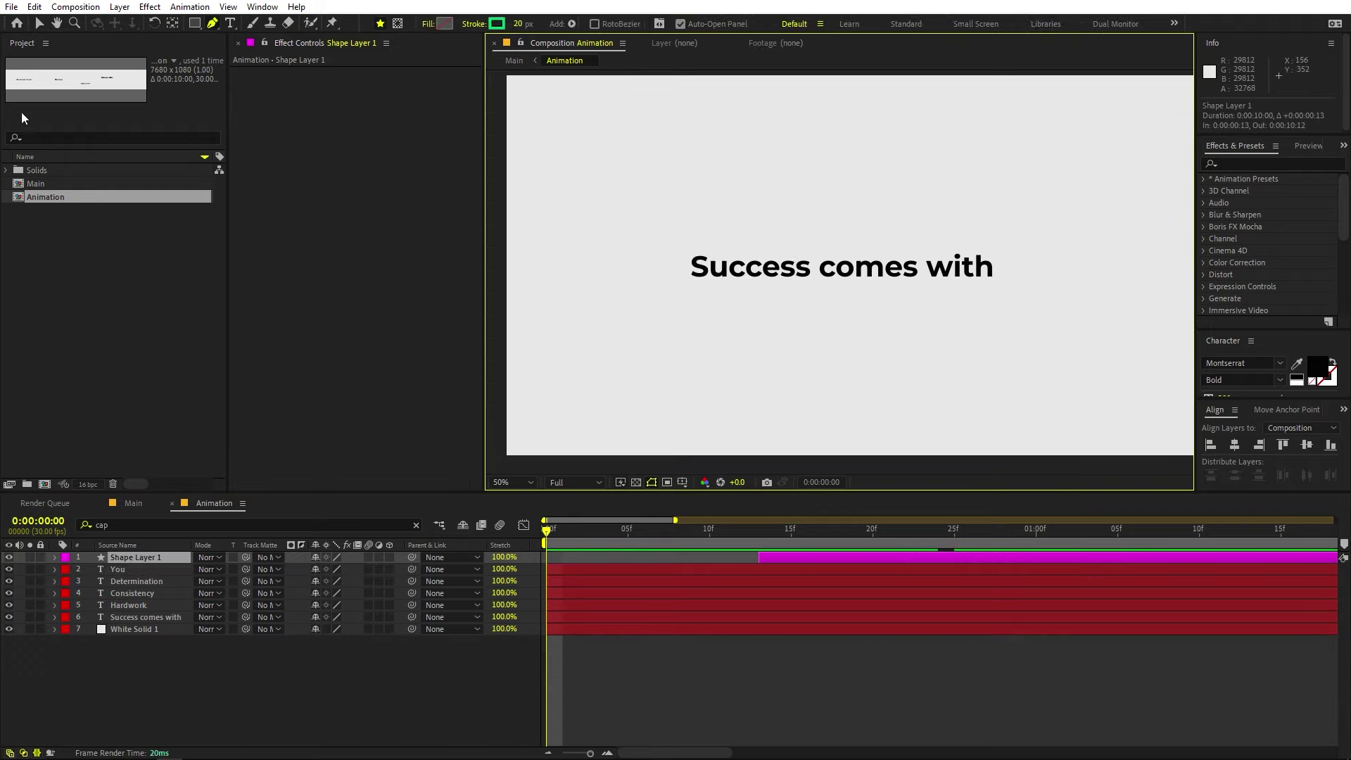
left_click(43, 23)
left_click(116, 617)
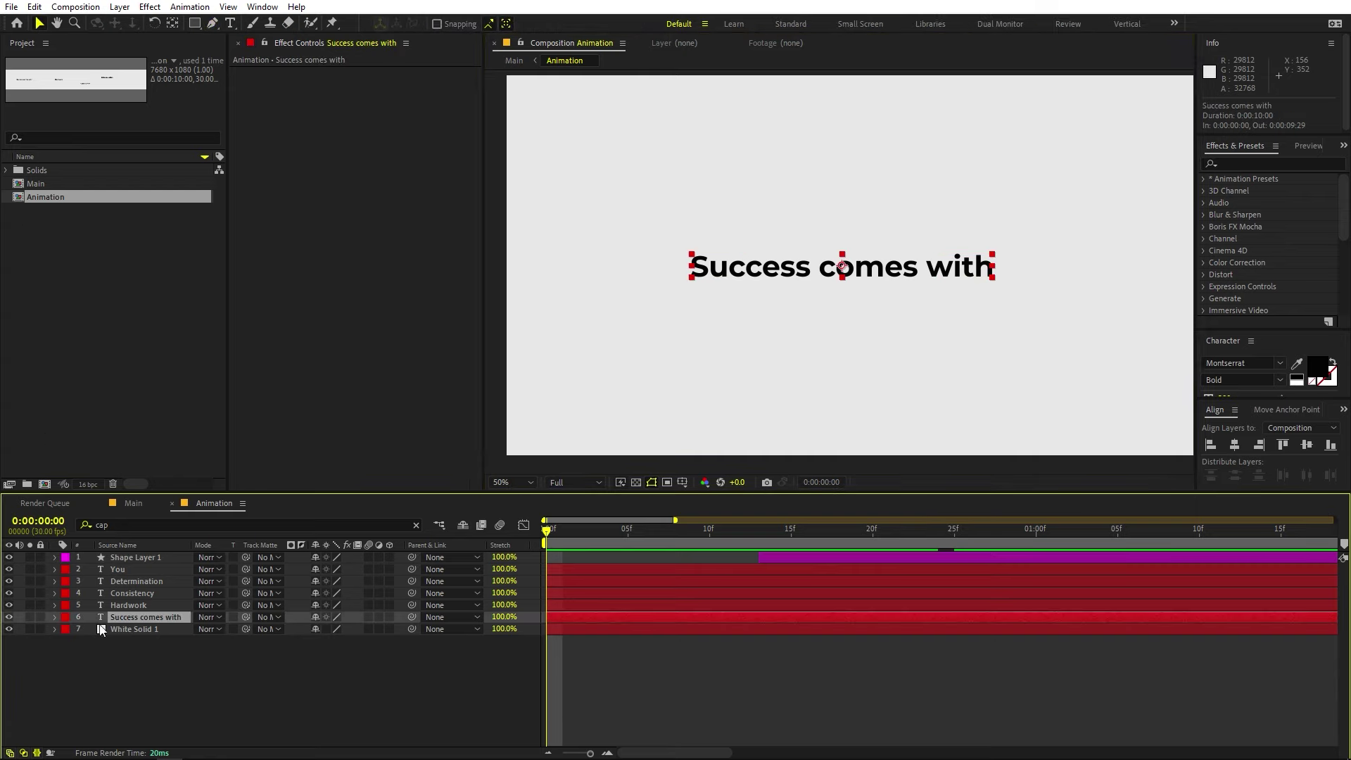
left_click(55, 617)
left_click(397, 629)
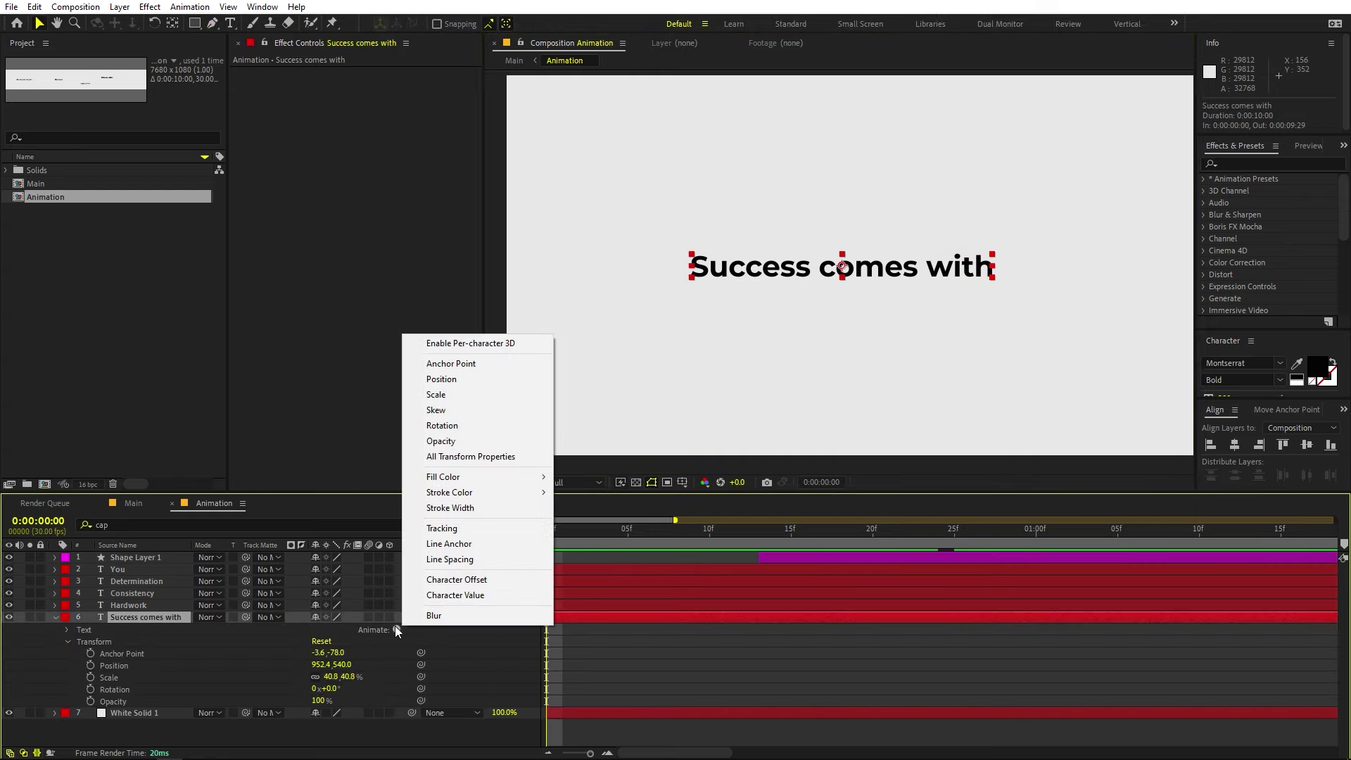
left_click(442, 379)
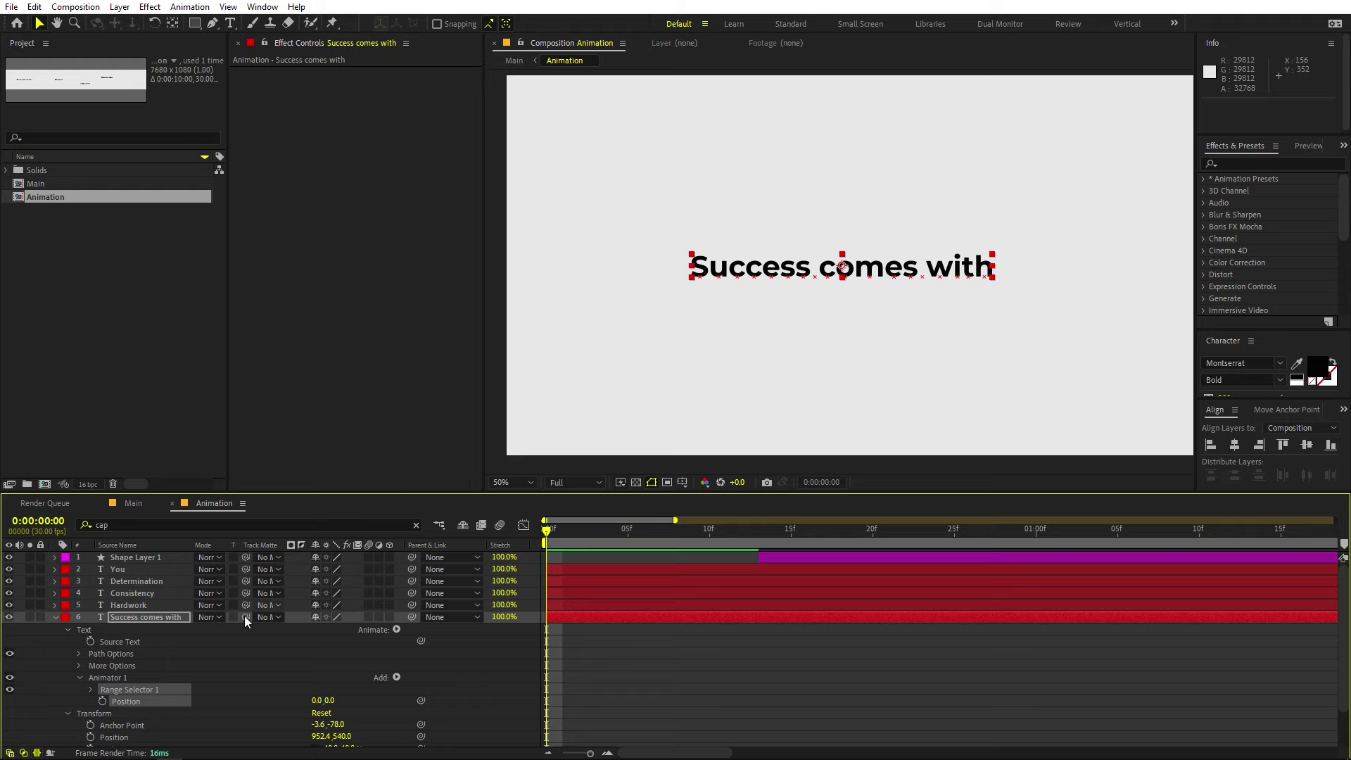
- Add an Opacity property to the text animator, setting its Position to 0.0, 368.0 and Opacity to 0%
left_click(117, 678)
left_click(397, 677)
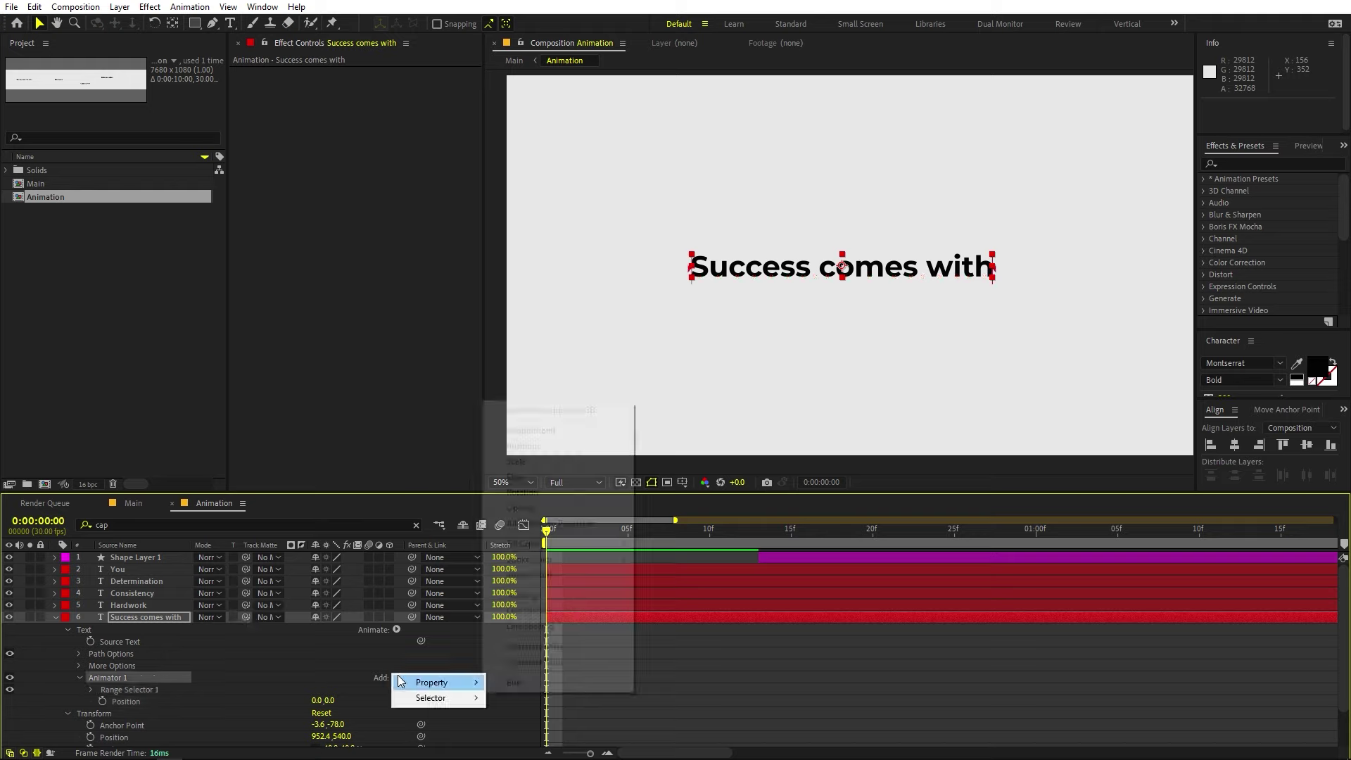
mouse_move(465, 683)
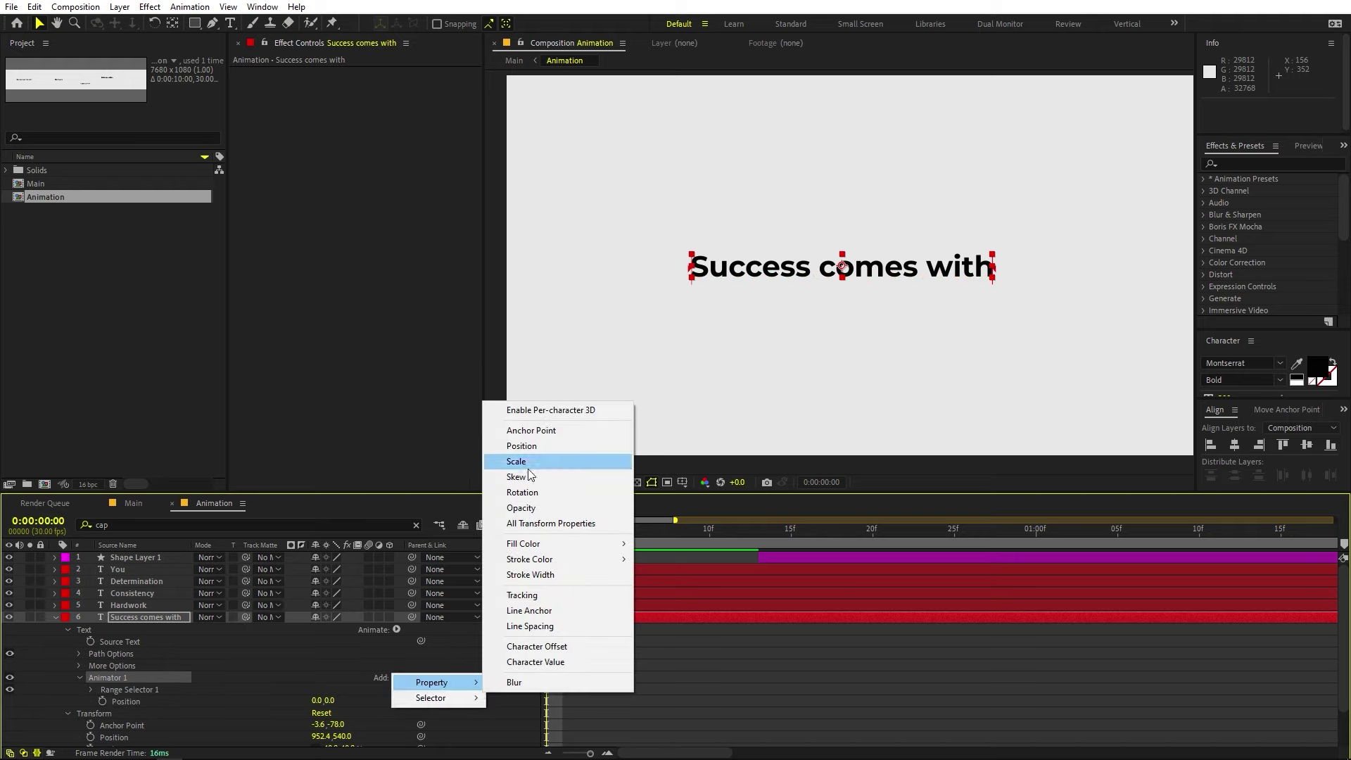
left_click(525, 508)
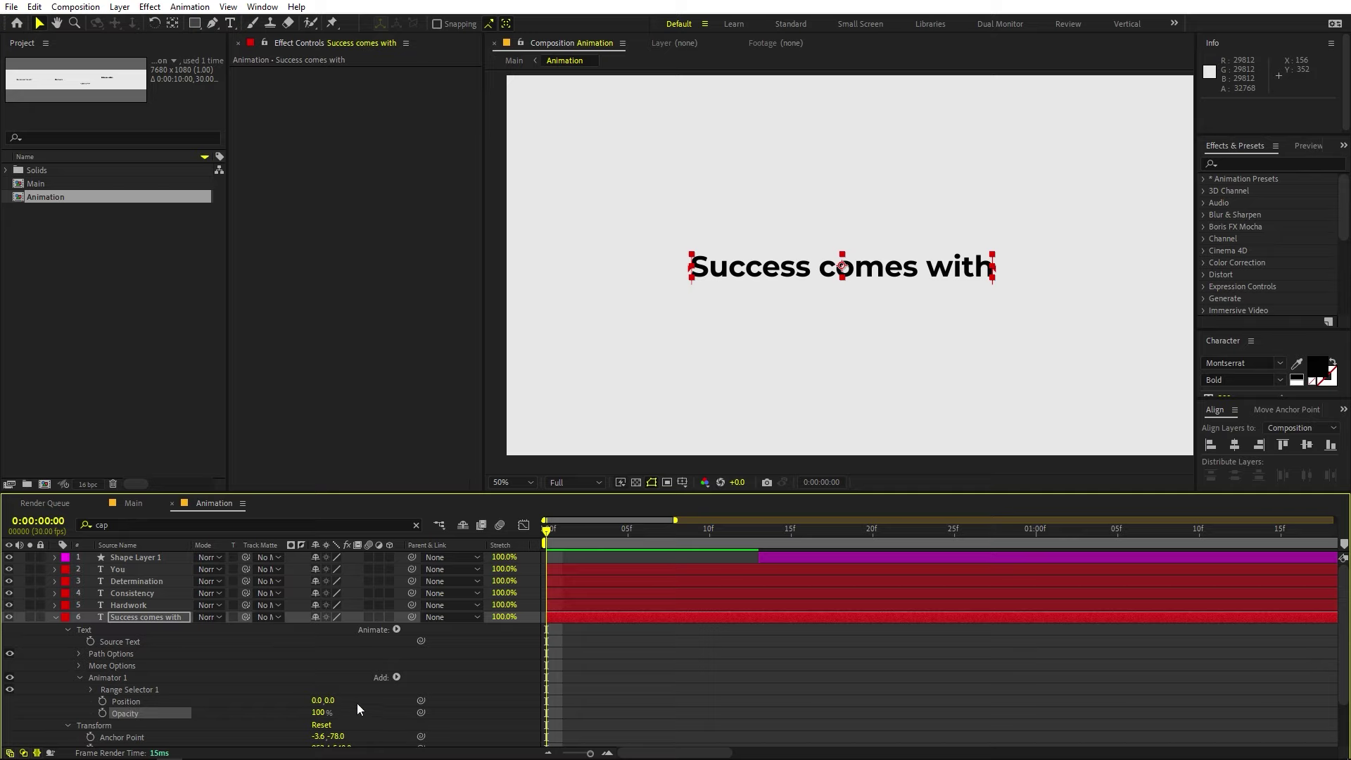
left_click_drag(330, 701, 353, 725)
left_click(319, 713)
type("0")
key("Return")
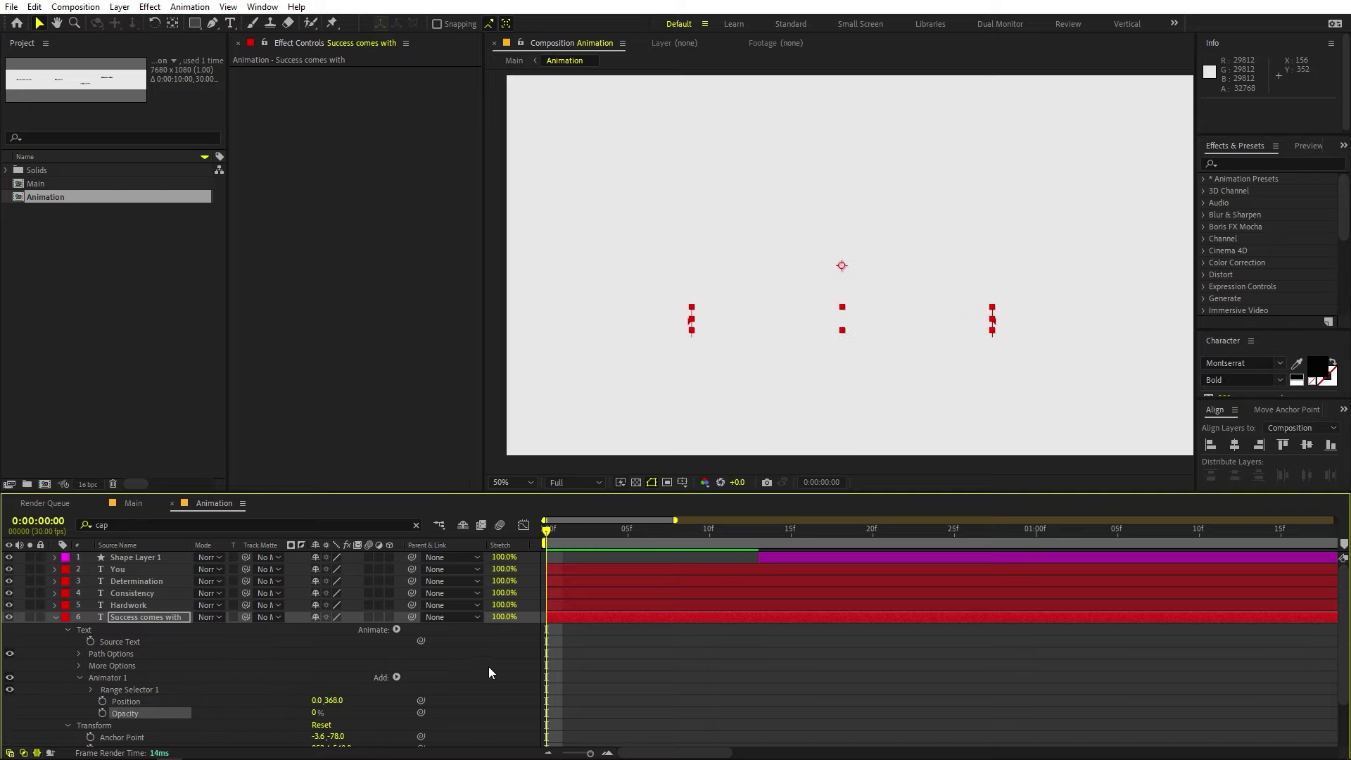
- Keyframe the Range Selector's Start from 0% at frame 0 to 100% at frame 17
scroll(489, 666, "down", 3)
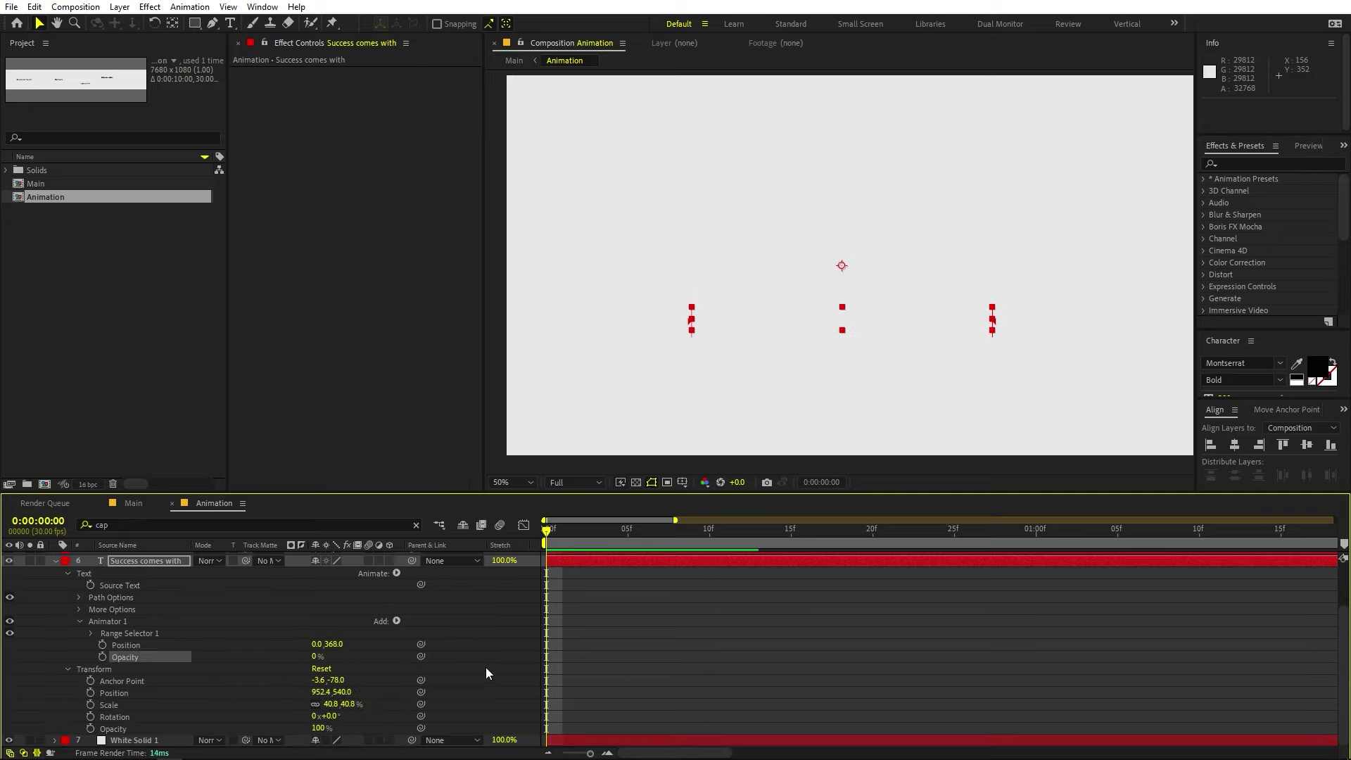
left_click(90, 633)
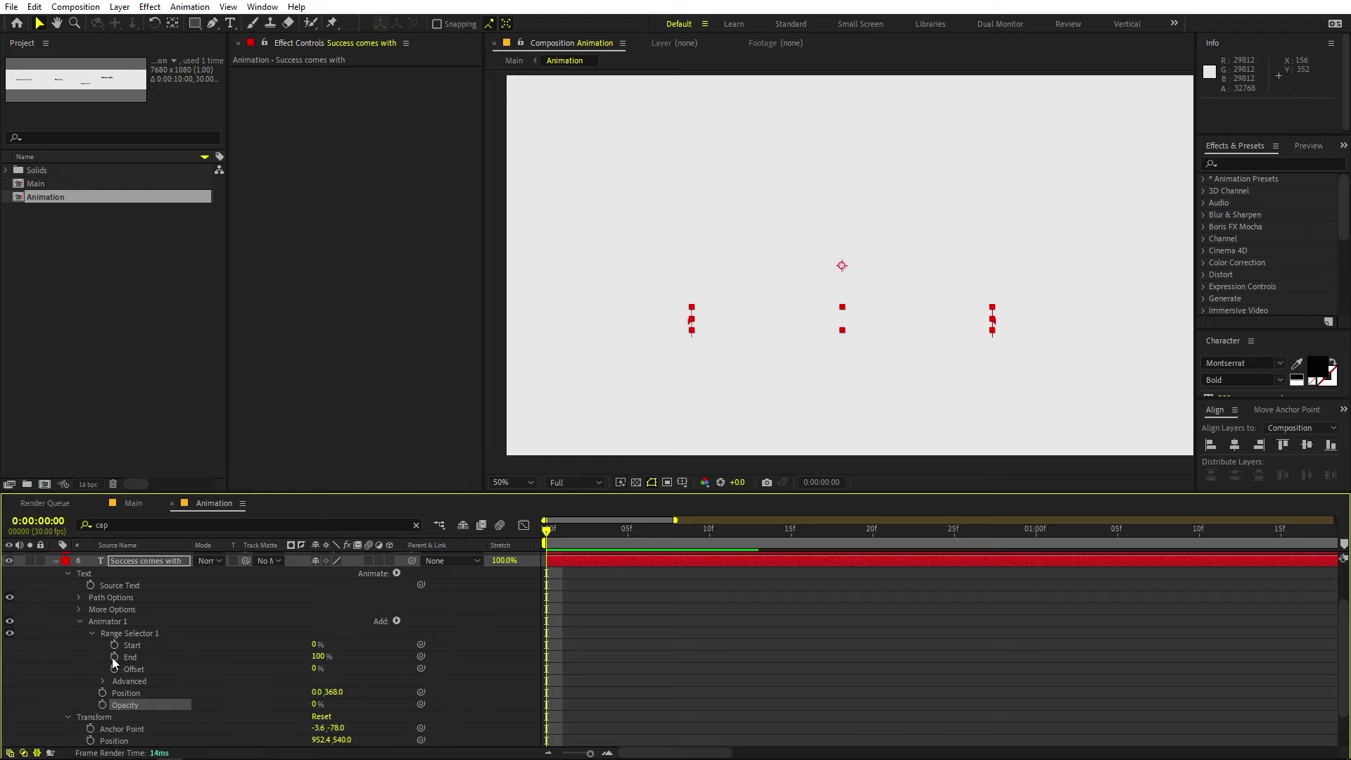
left_click(114, 656)
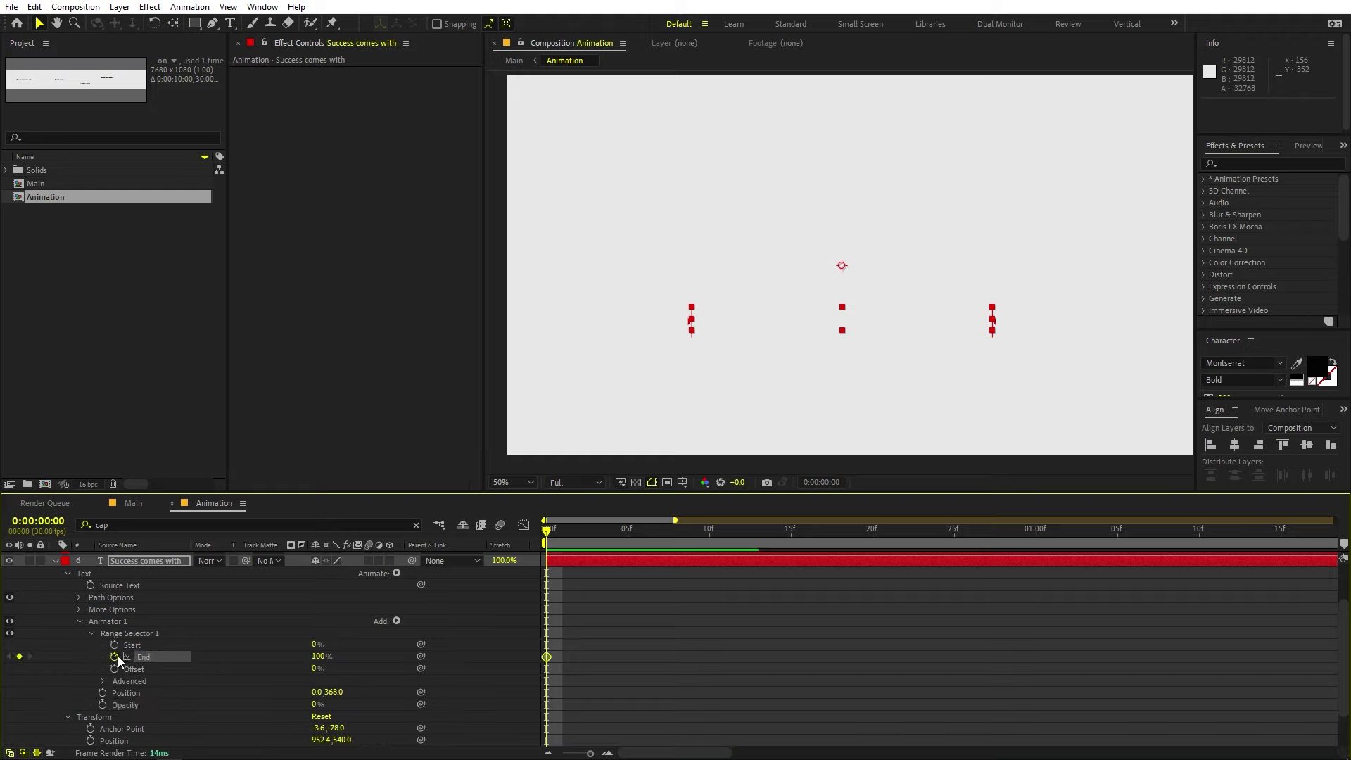
left_click(115, 657)
left_click(114, 645)
left_click_drag(571, 537, 823, 559)
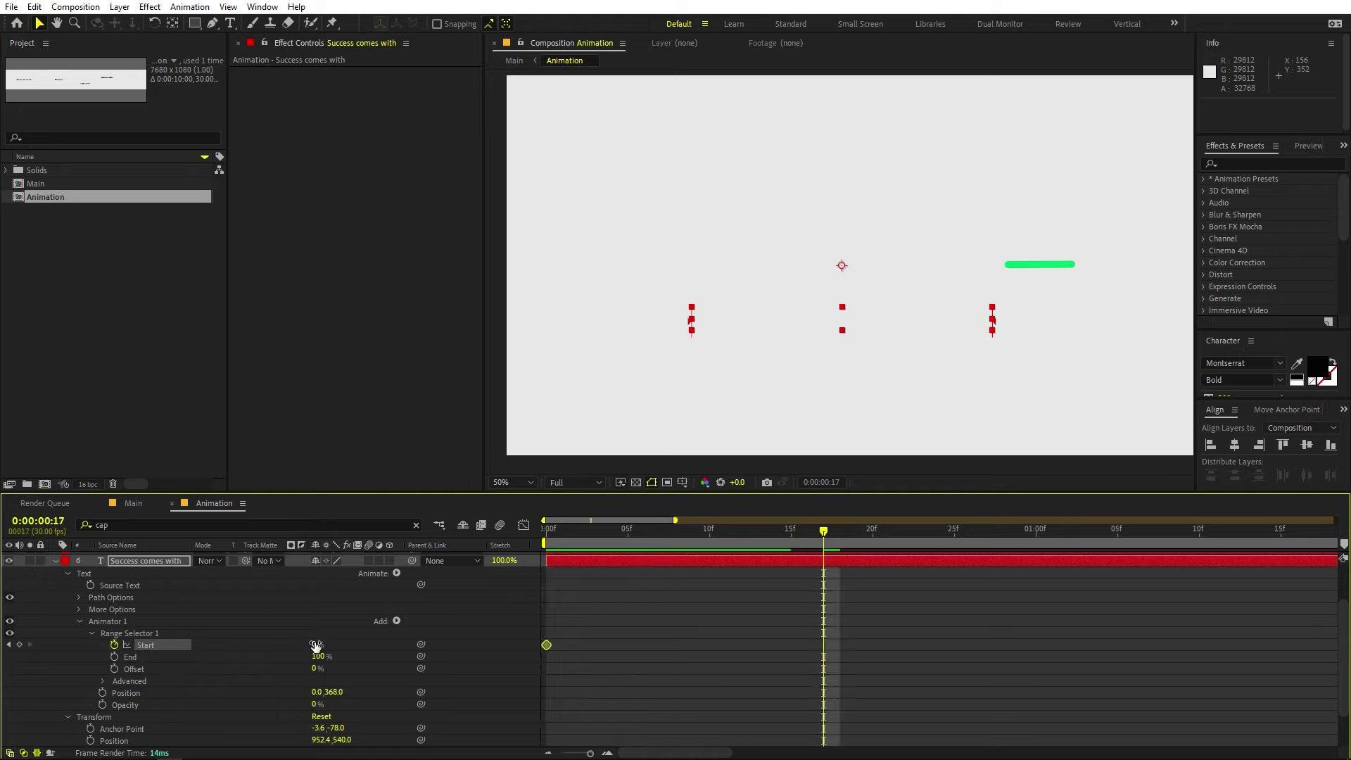
left_click_drag(316, 645, 450, 650)
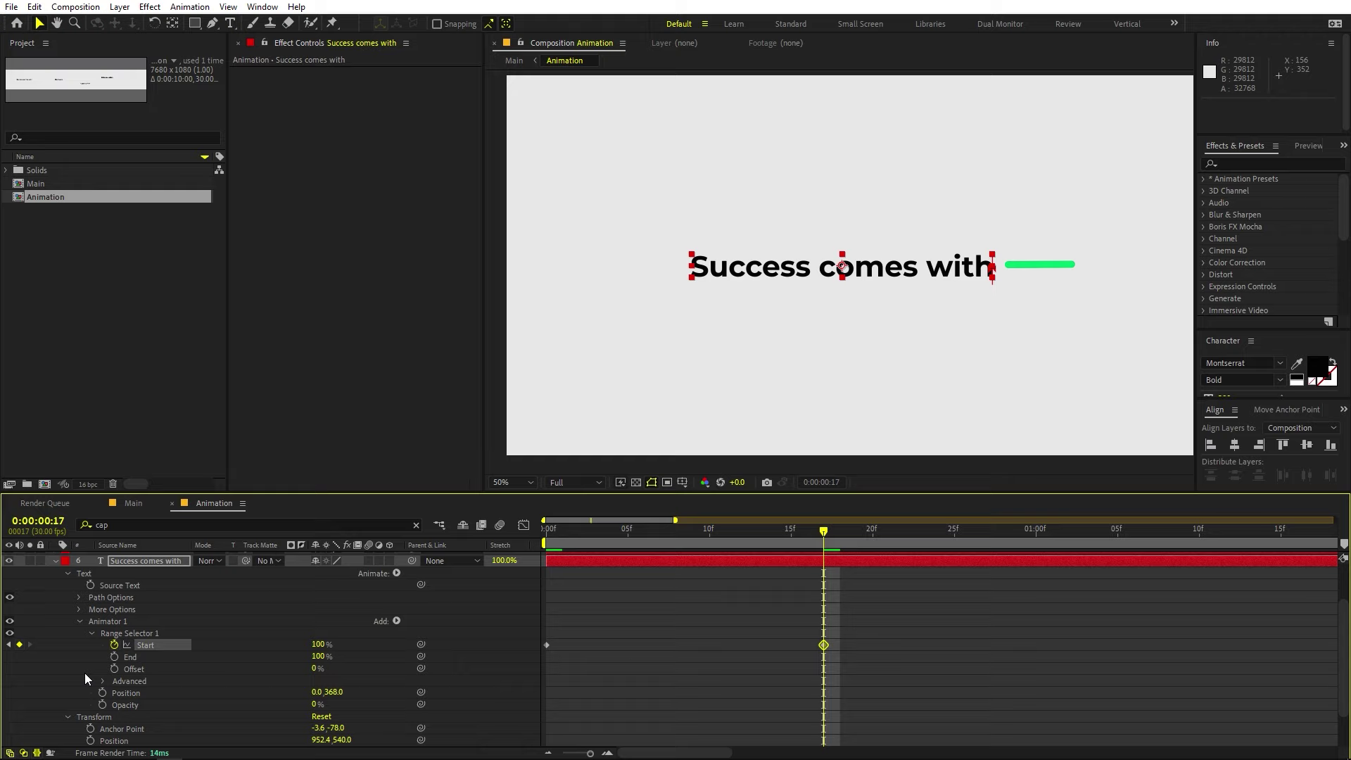
- Set the Range Selector's advanced Based On option to Words and preview the text animation
left_click(103, 681)
scroll(53, 690, "down", 3)
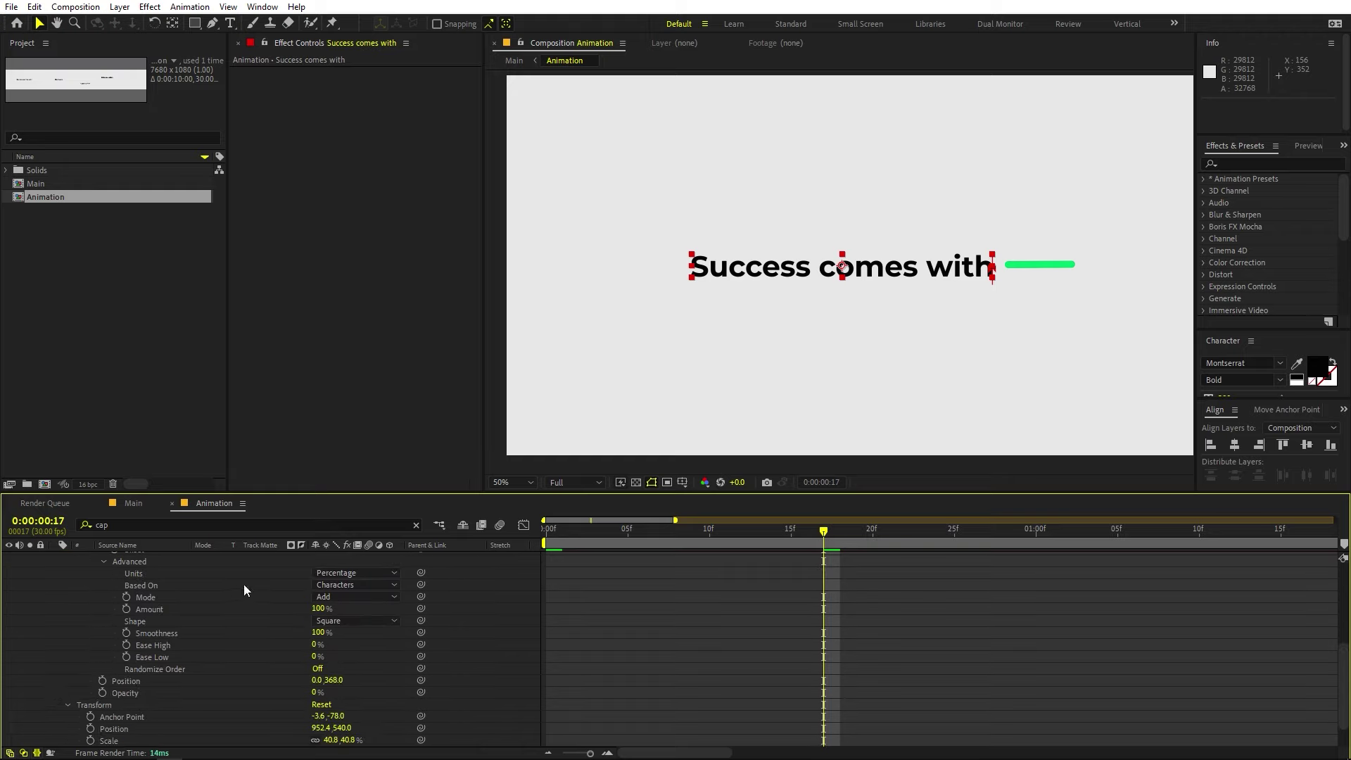
left_click(348, 585)
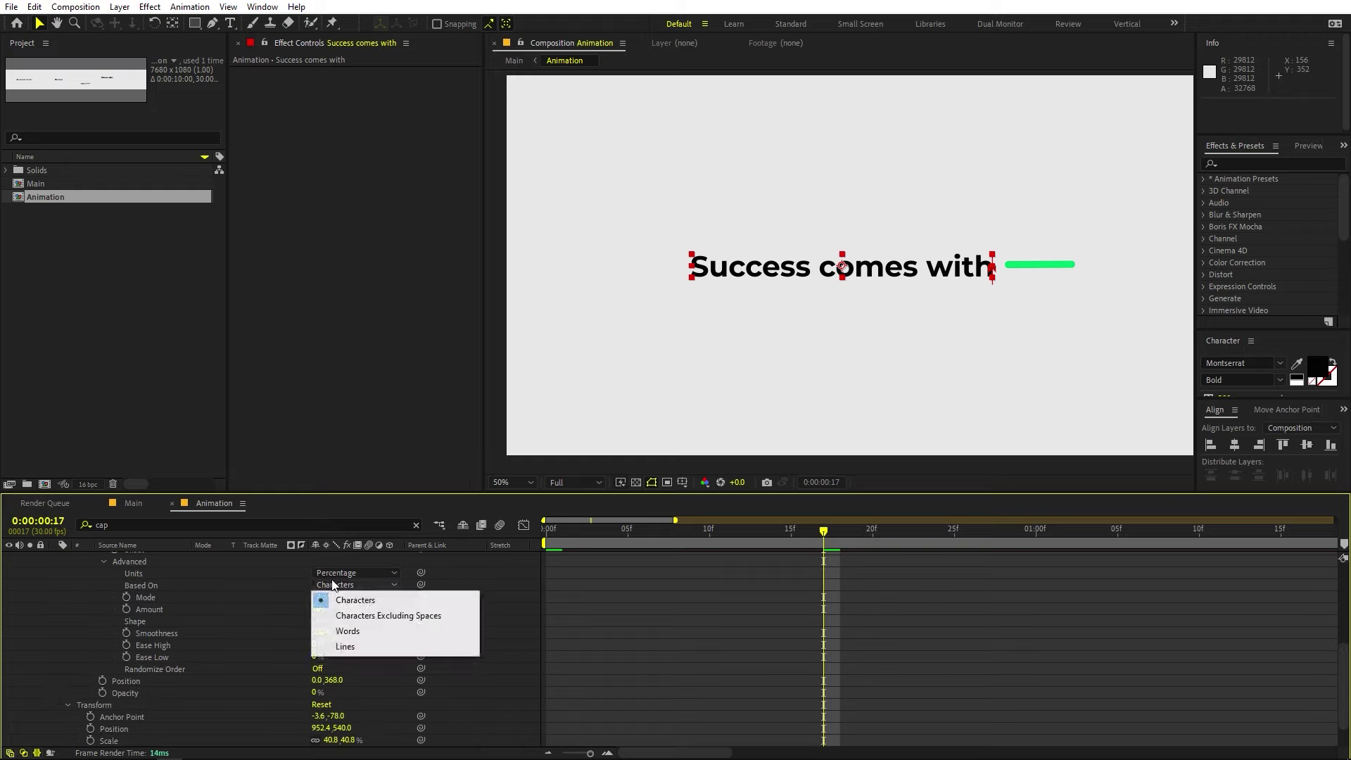
left_click(349, 631)
key("space")
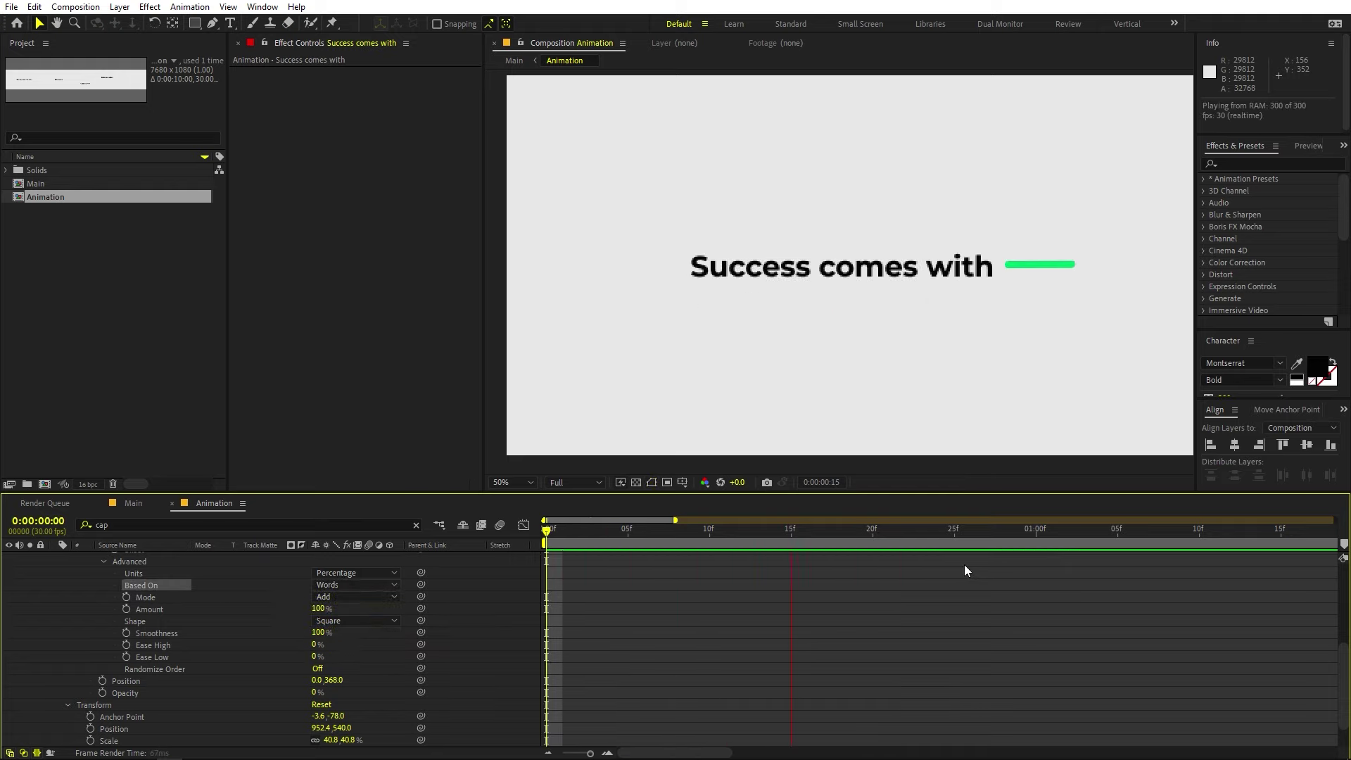
key("space")
- Apply Easy Ease to both Range Selector Start keyframes and preview the motion
scroll(784, 577, "up", 3)
left_click_drag(857, 638, 542, 632)
key("Home")
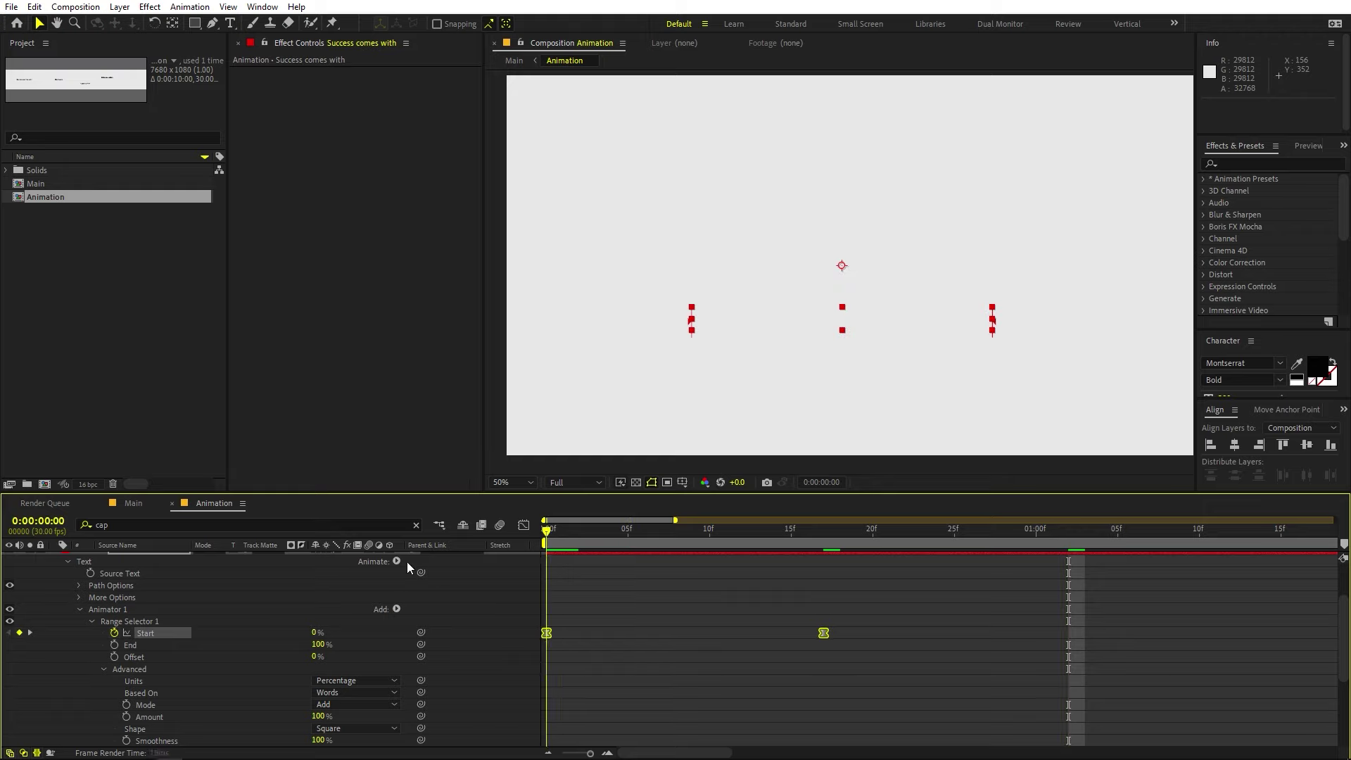
key("space")
key("space")
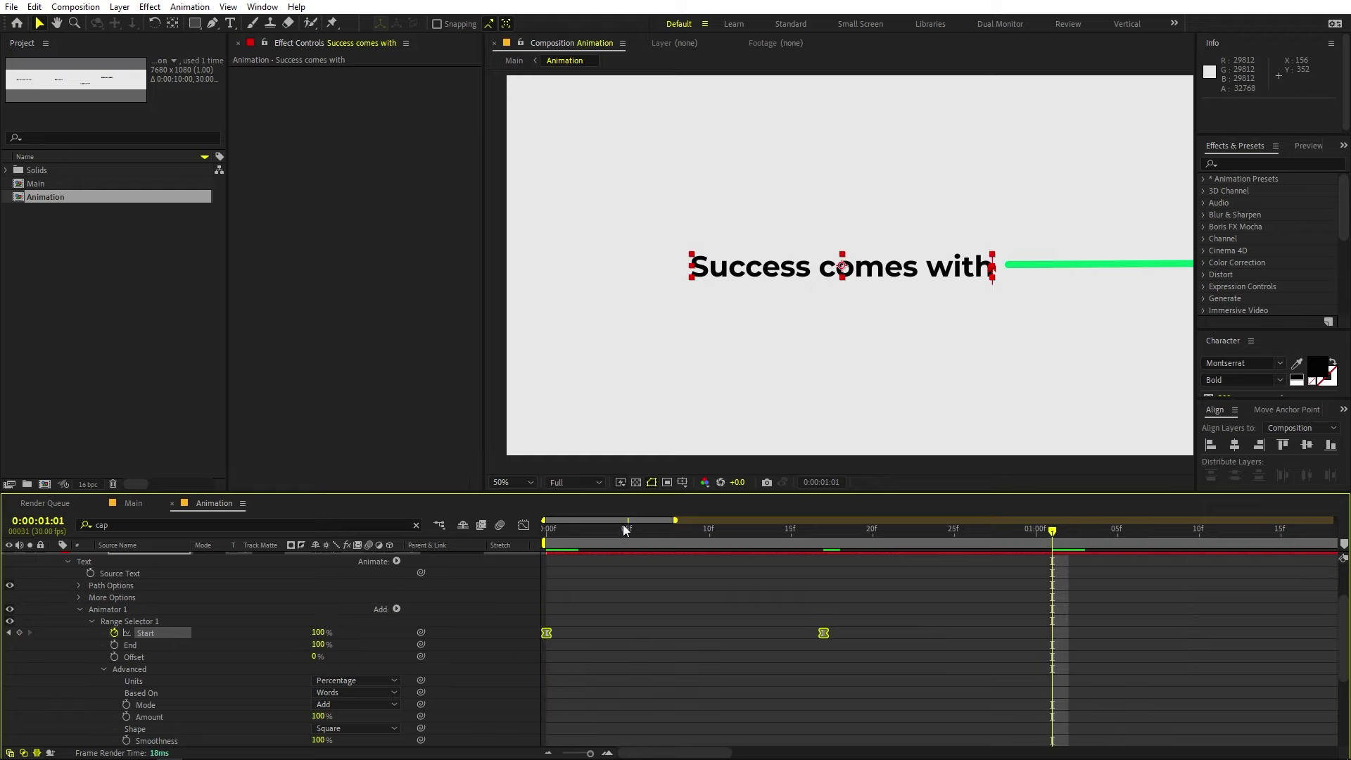
- Set the Range Selector's Ease Low to 100% and scrub the timeline to check the word motion
scroll(618, 635, "down", 3)
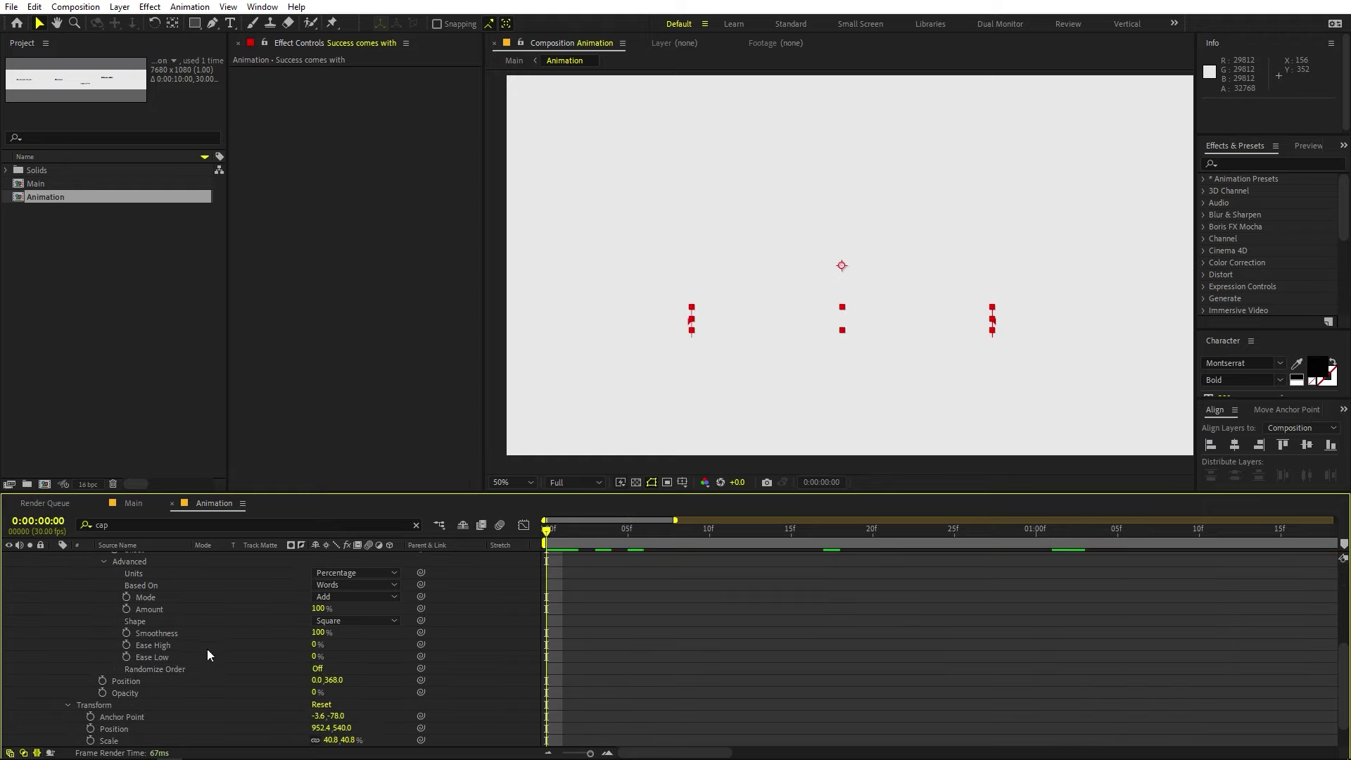
left_click(157, 656)
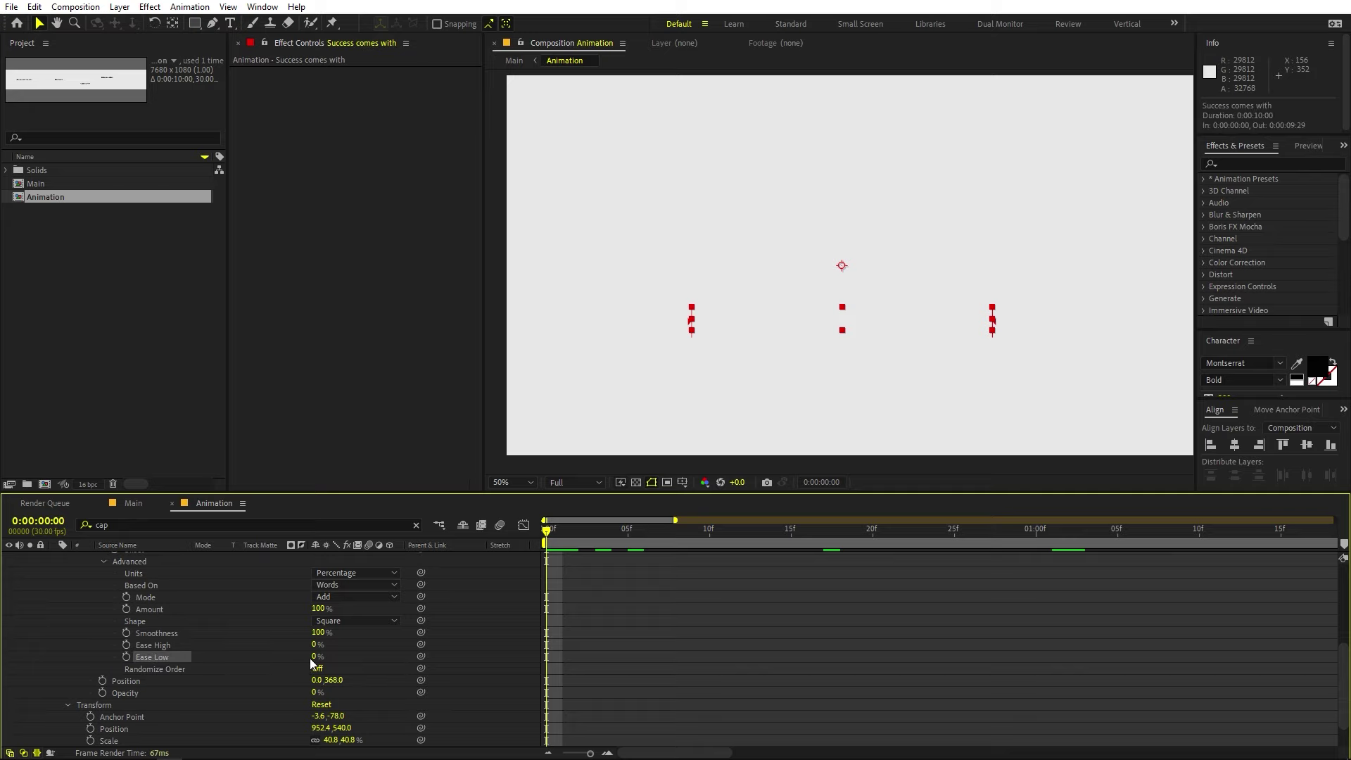
left_click_drag(314, 656, 684, 651)
left_click_drag(693, 530, 644, 530)
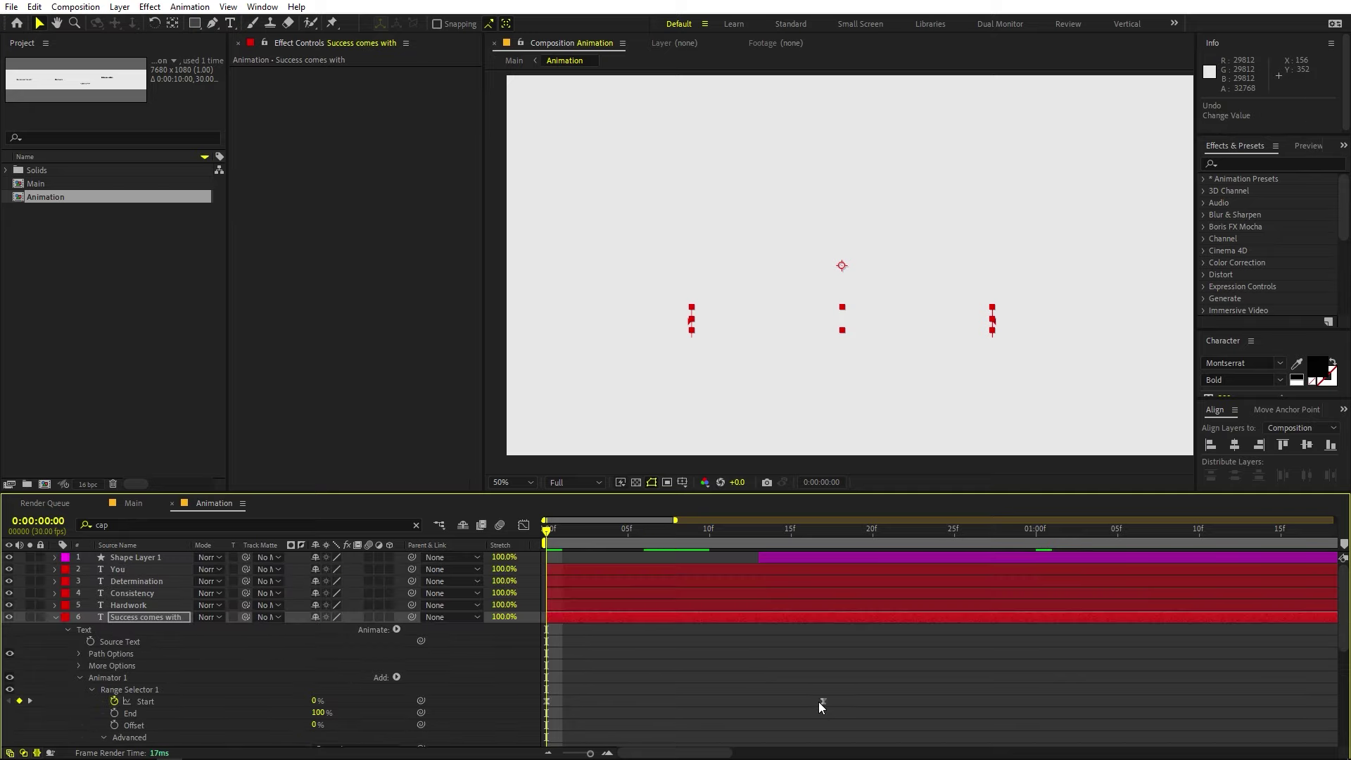
- Move the Start property's 100% keyframe to frame 24 and preview the slower text reveal
left_click(818, 702)
left_click_drag(823, 702, 939, 701)
key("space")
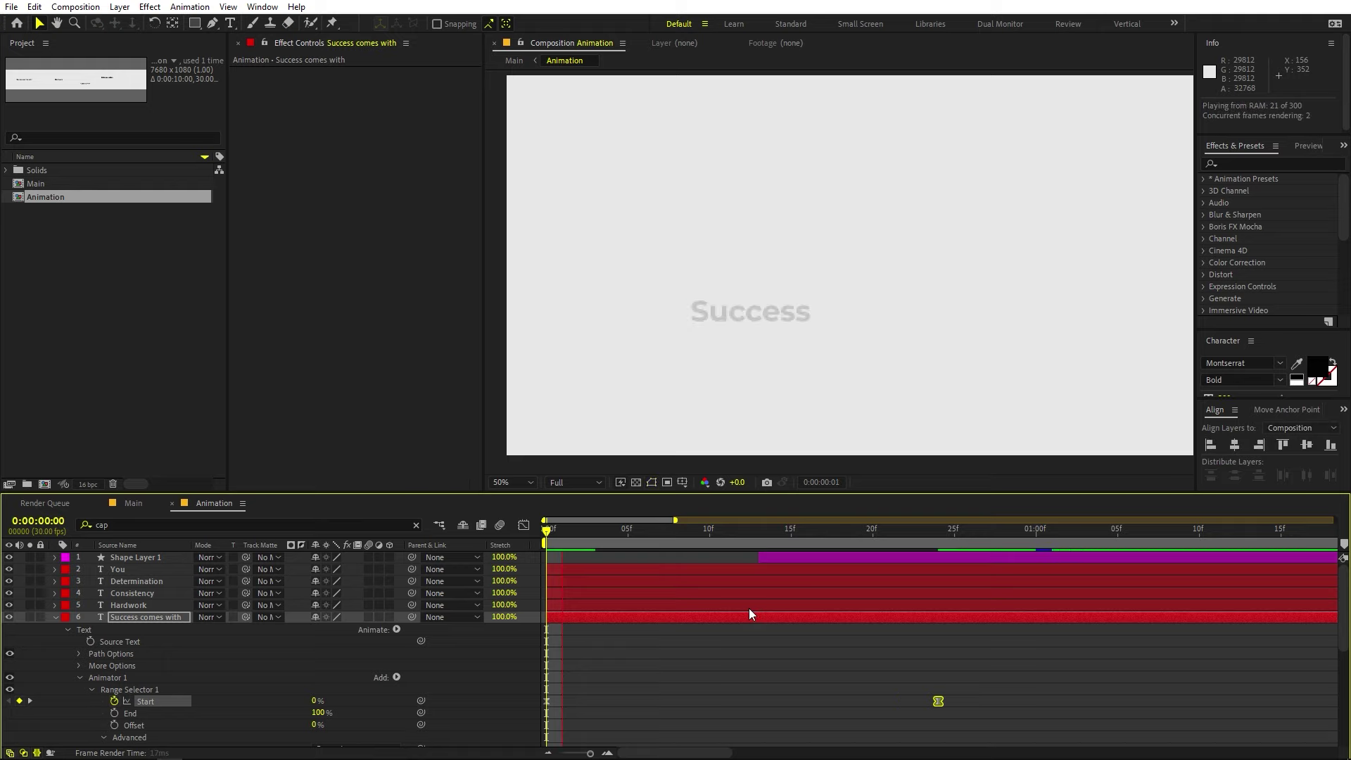
key("space")
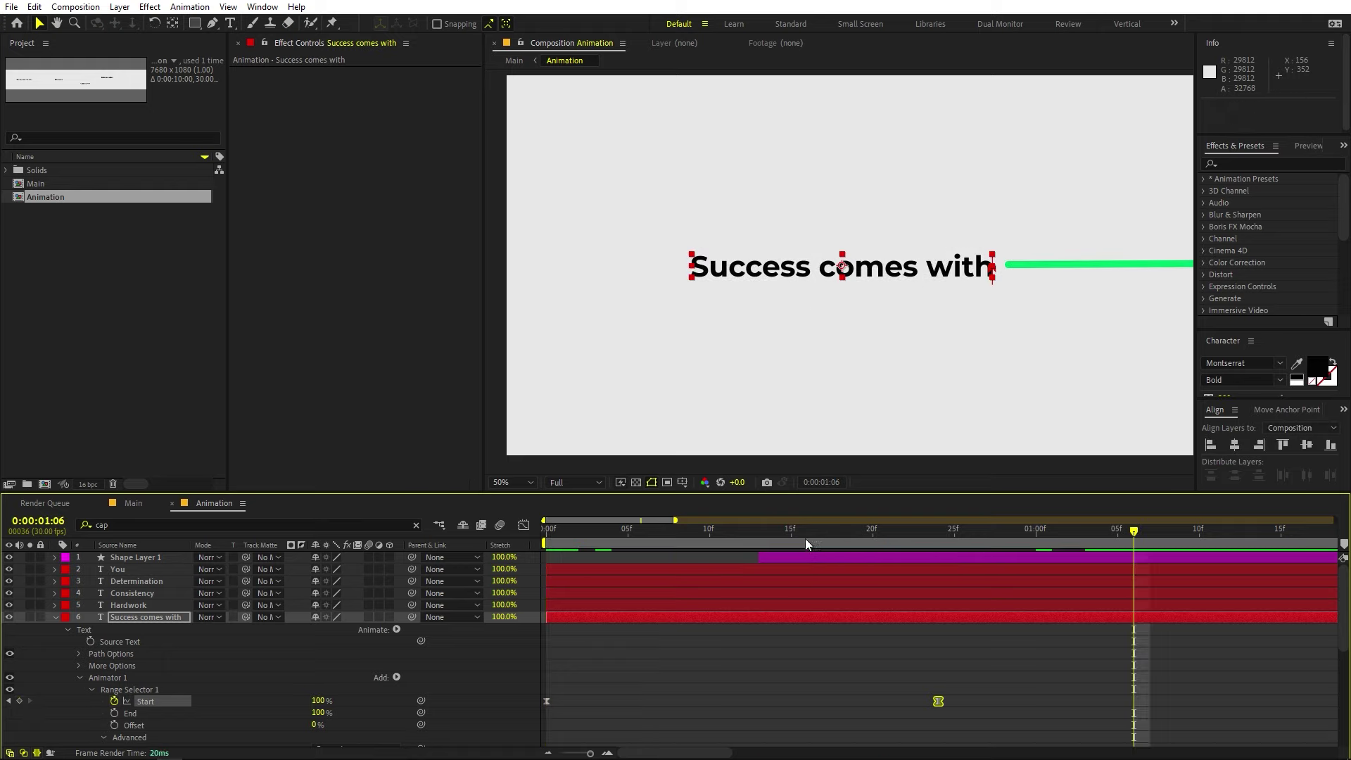
- Shift the arrow shape layer to start at frame 19, previewing its timing against the text reveal
left_click_drag(808, 535, 894, 552)
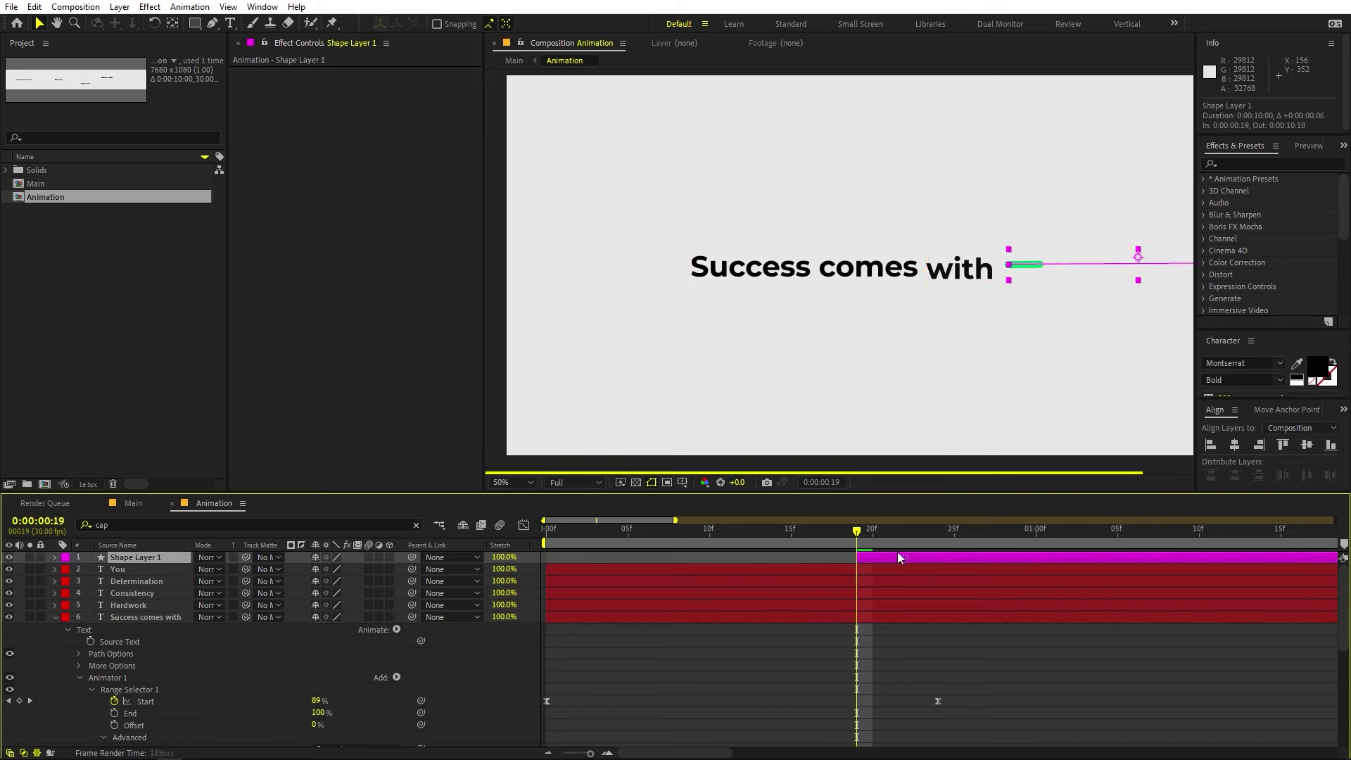
key("space")
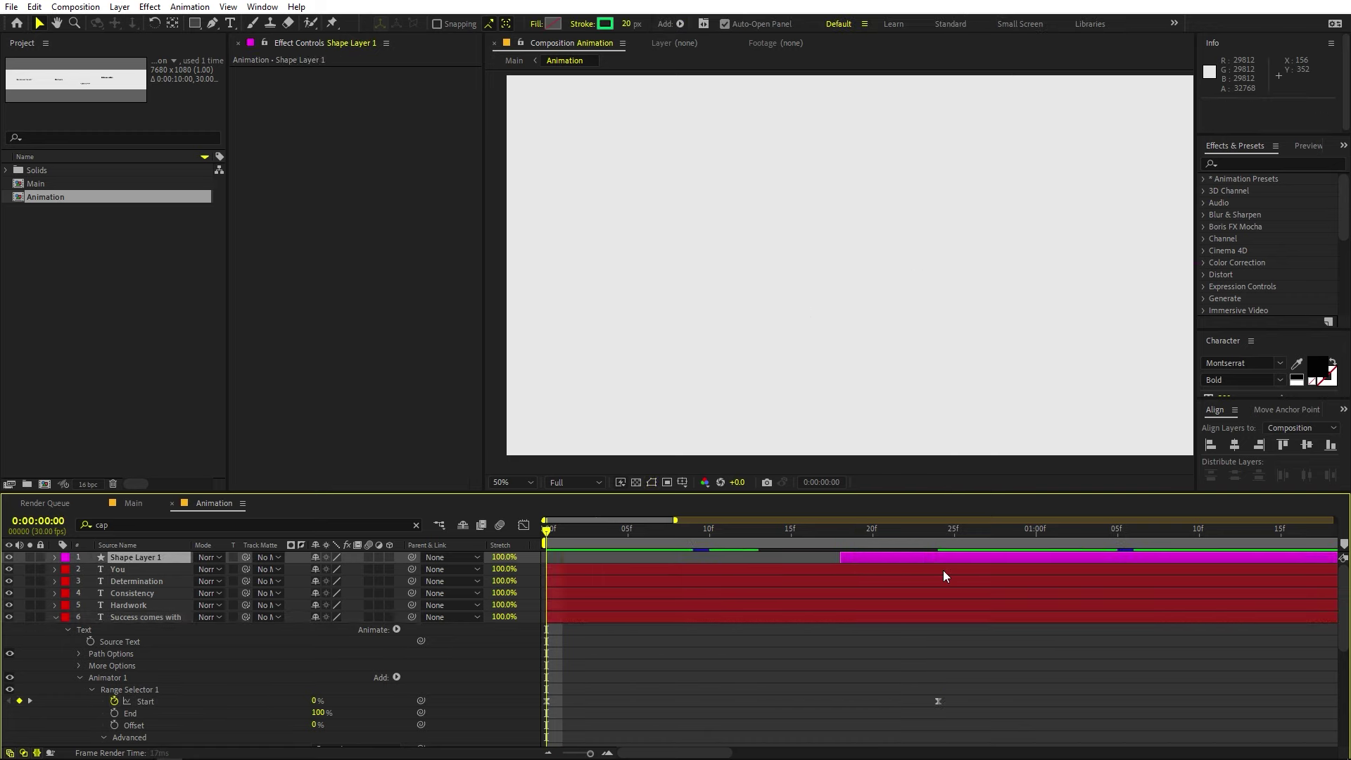
key("space")
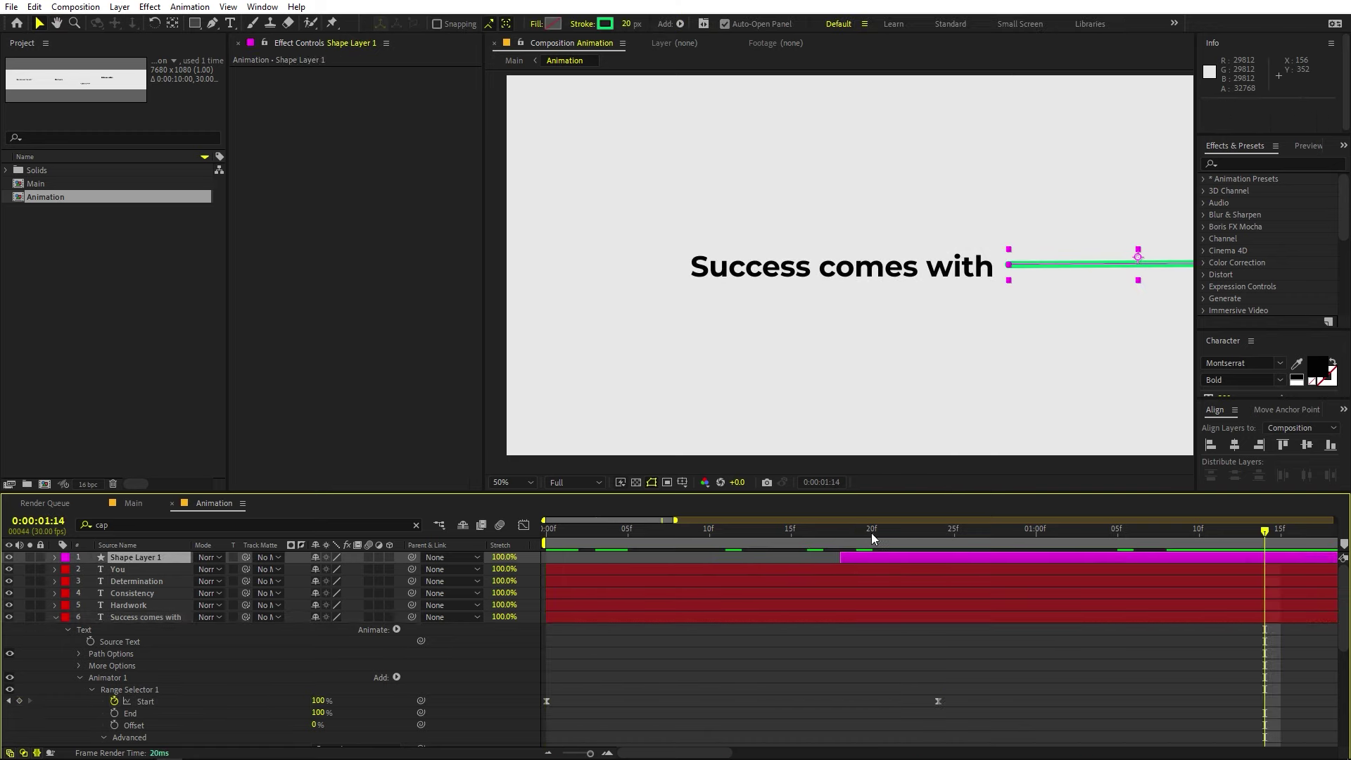
left_click_drag(897, 561, 908, 553)
left_click(905, 549)
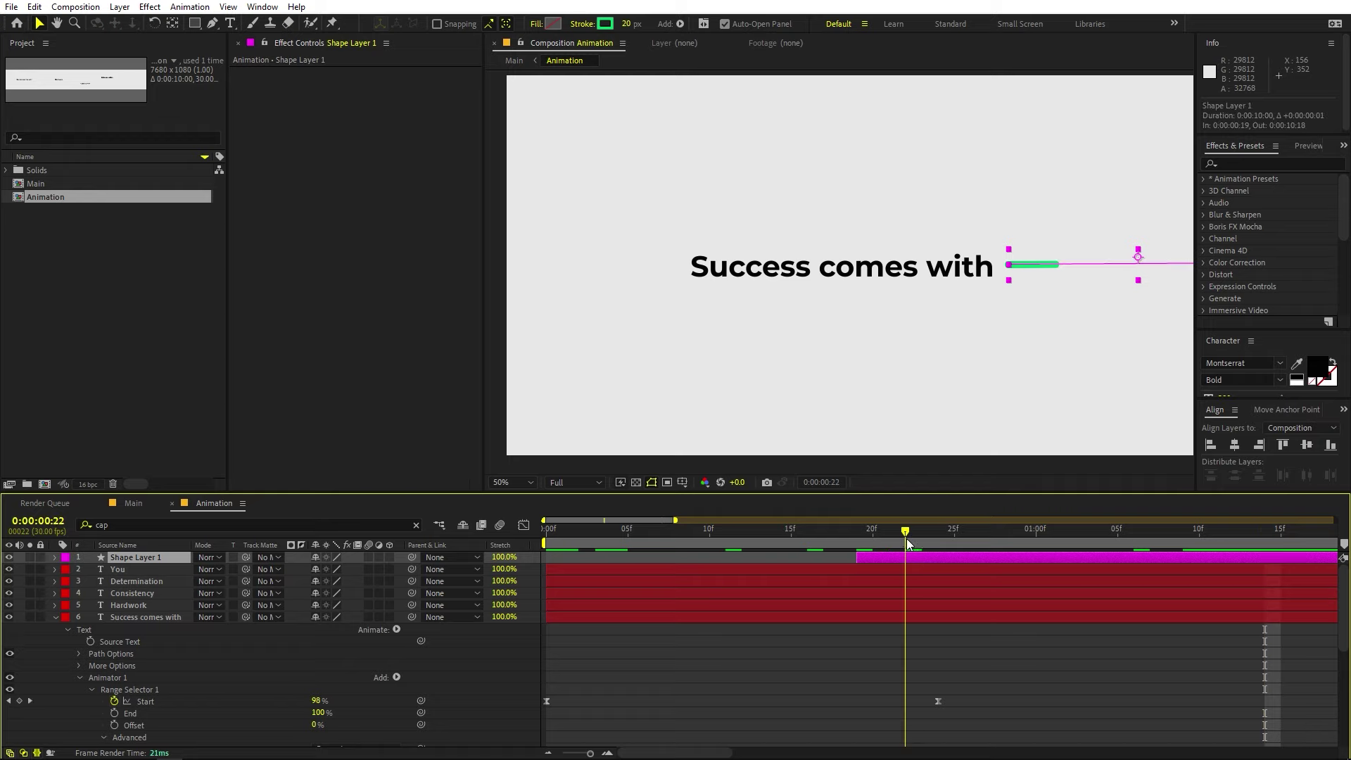
- View the whole composition at frame 25, then examine the Hardwork text at the arrow's tip up close
left_click(526, 482)
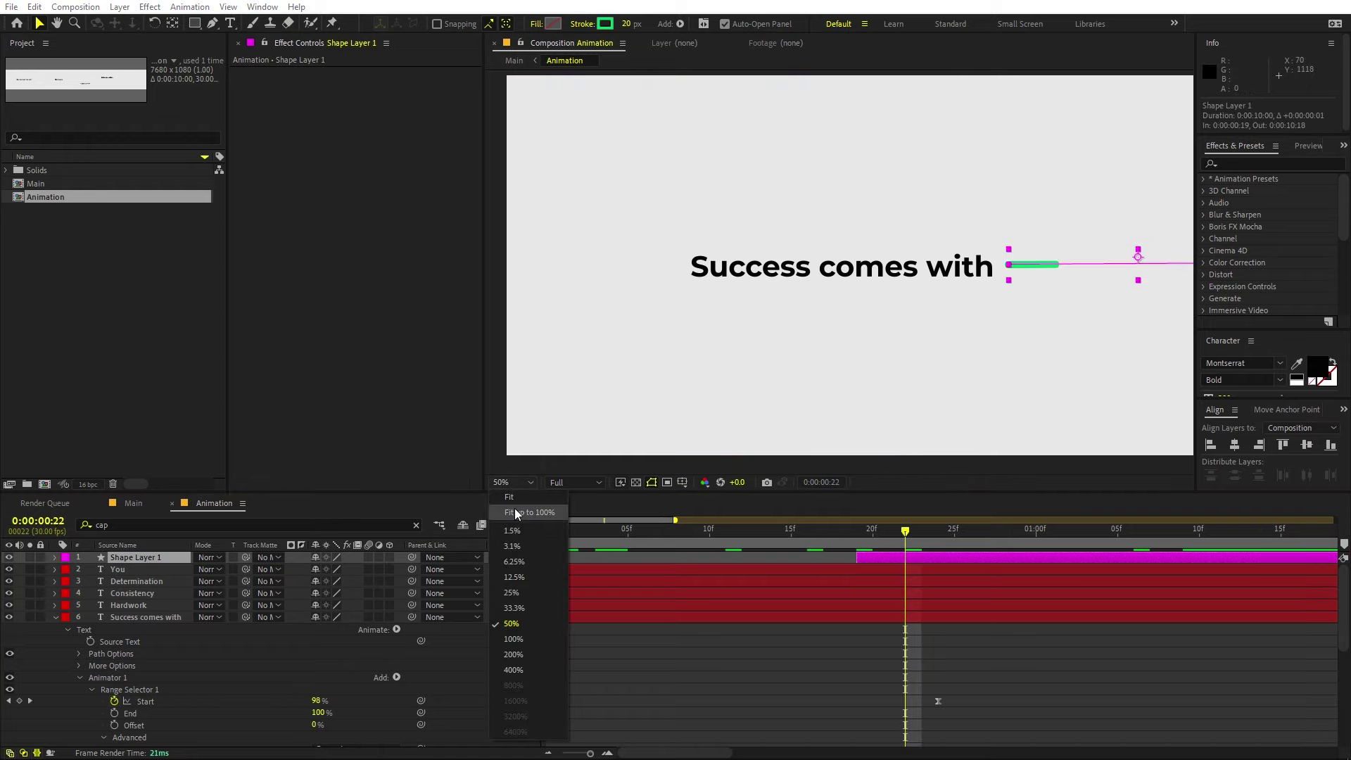
left_click(517, 513)
left_click_drag(906, 540, 955, 540)
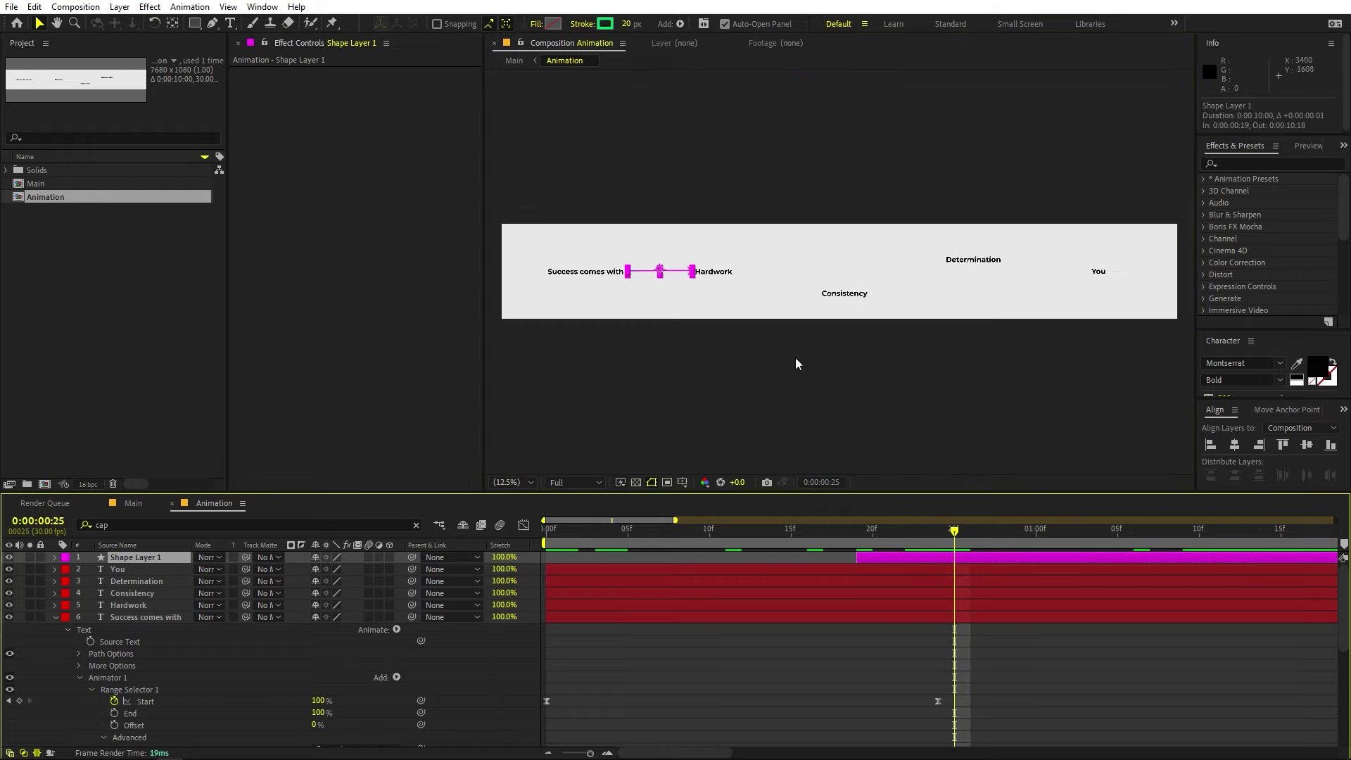
key("period")
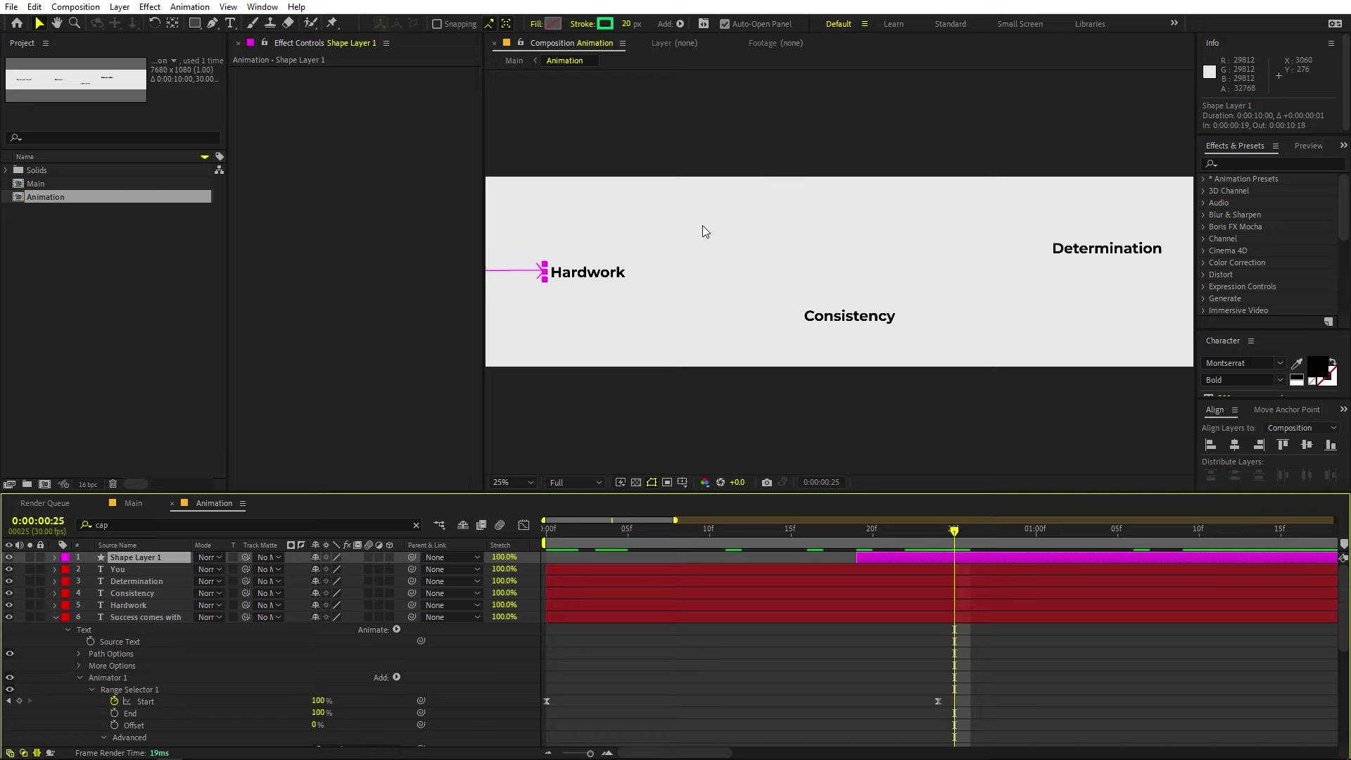
key("period")
left_click_drag(592, 217, 908, 214)
left_click_drag(743, 239, 851, 220)
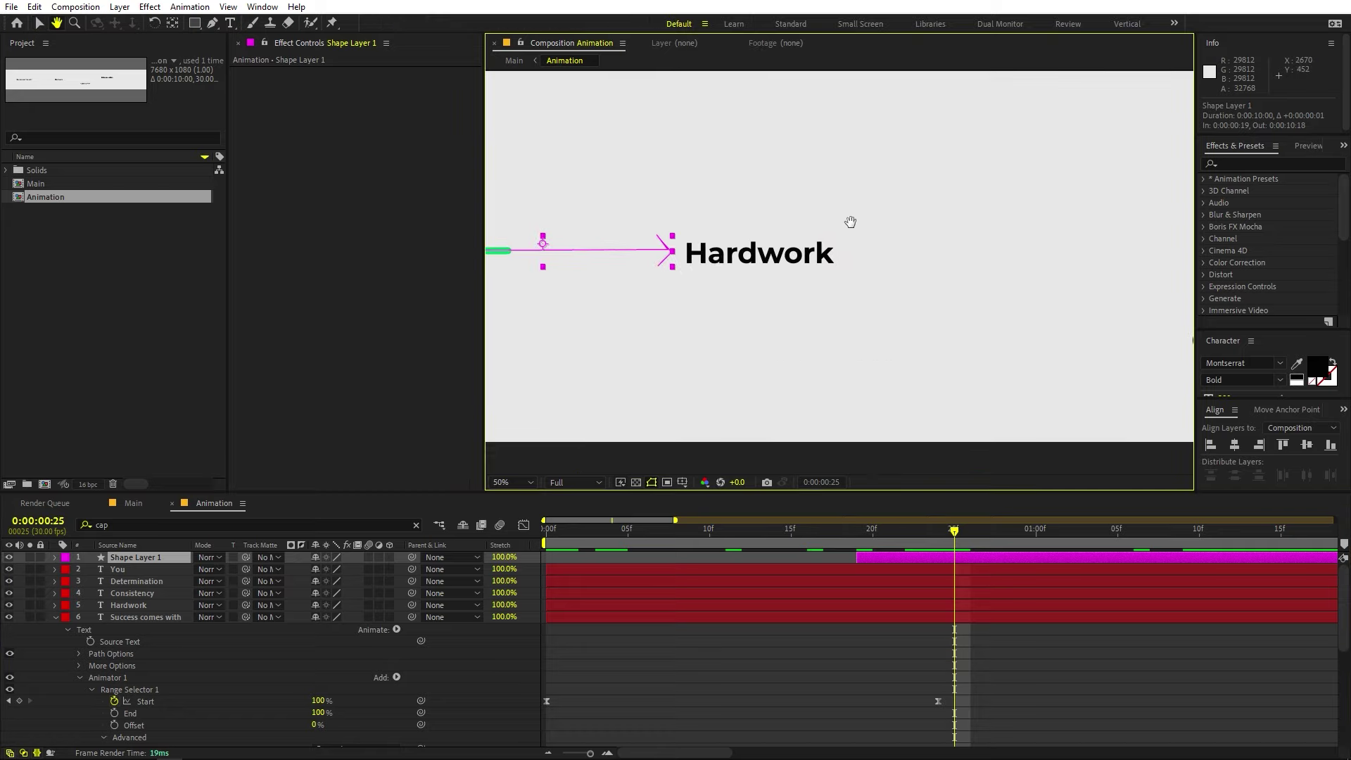
key("v")
- Collapse the "Success comes with" layer's properties and leave all layers deselected
left_click(221, 639)
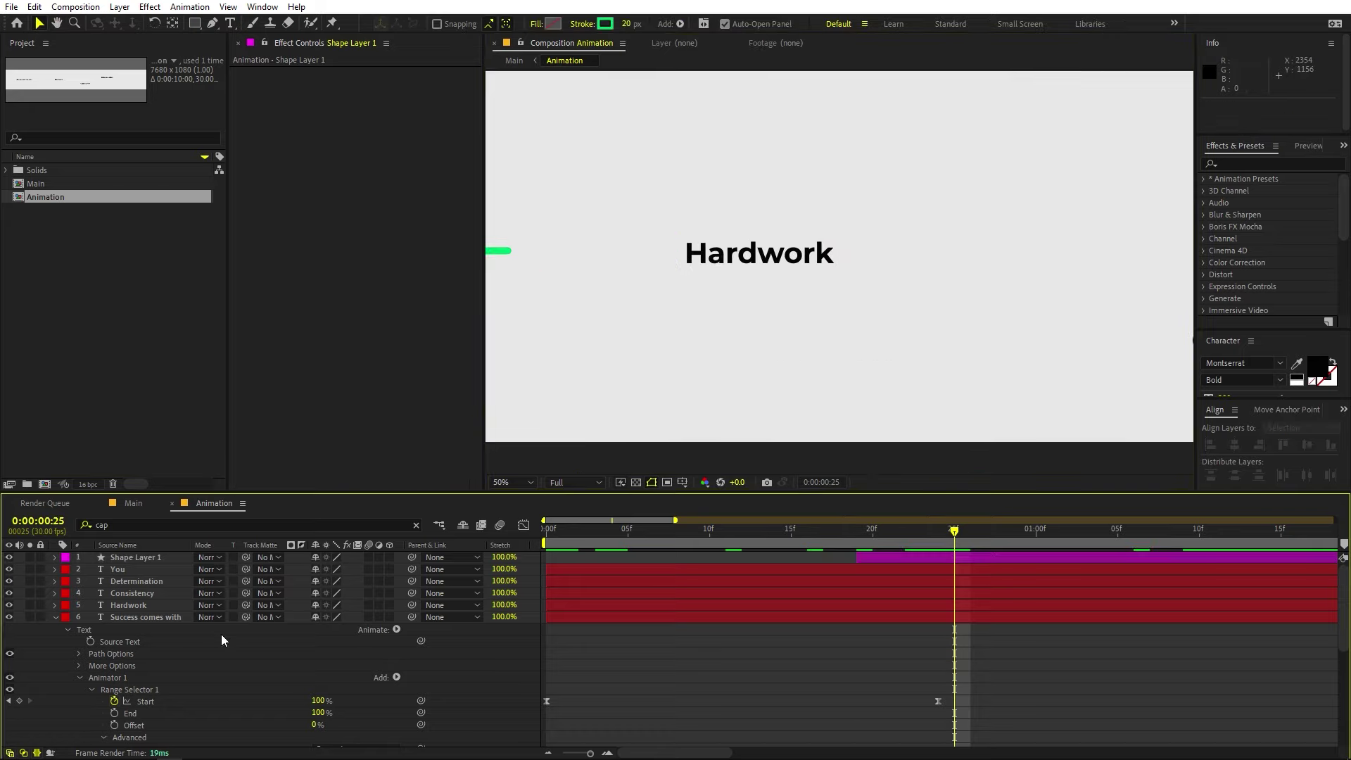
left_click(62, 618)
left_click(56, 618)
left_click(56, 618)
left_click(152, 640)
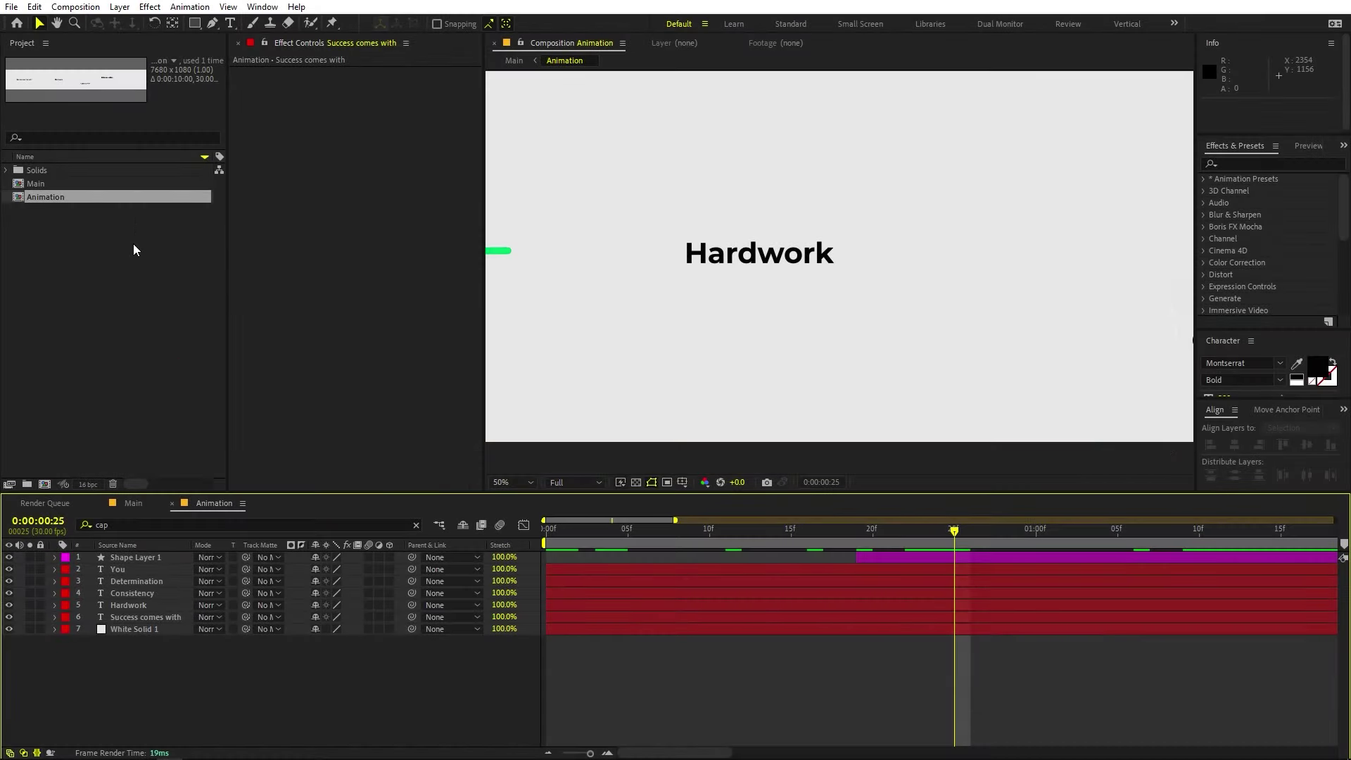
- At 0:00:01:10, draw a curved green path with the Pen tool from above the canvas down to just above the Hardwork text
left_click(212, 24)
left_click(658, 665)
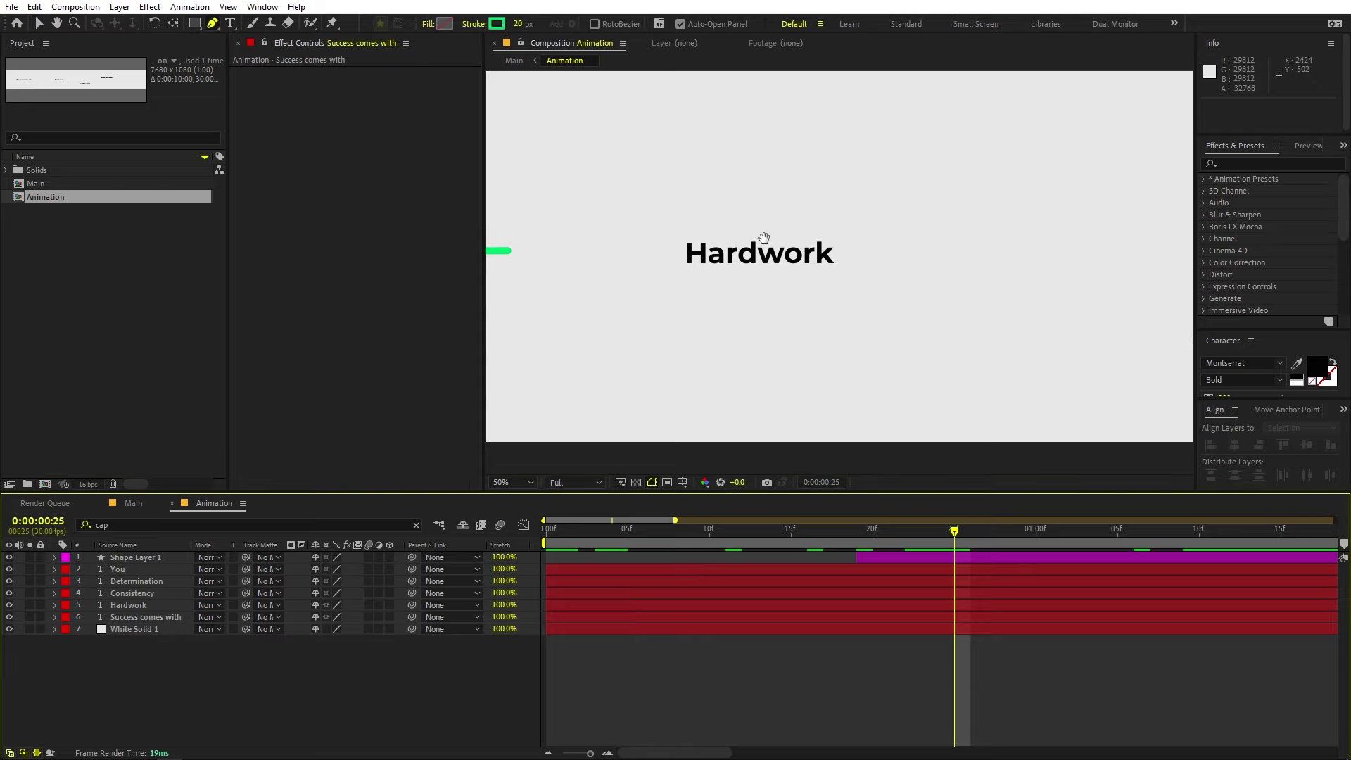
key("space")
left_click_drag(763, 241, 759, 300)
key("g")
left_click_drag(943, 528, 1196, 550)
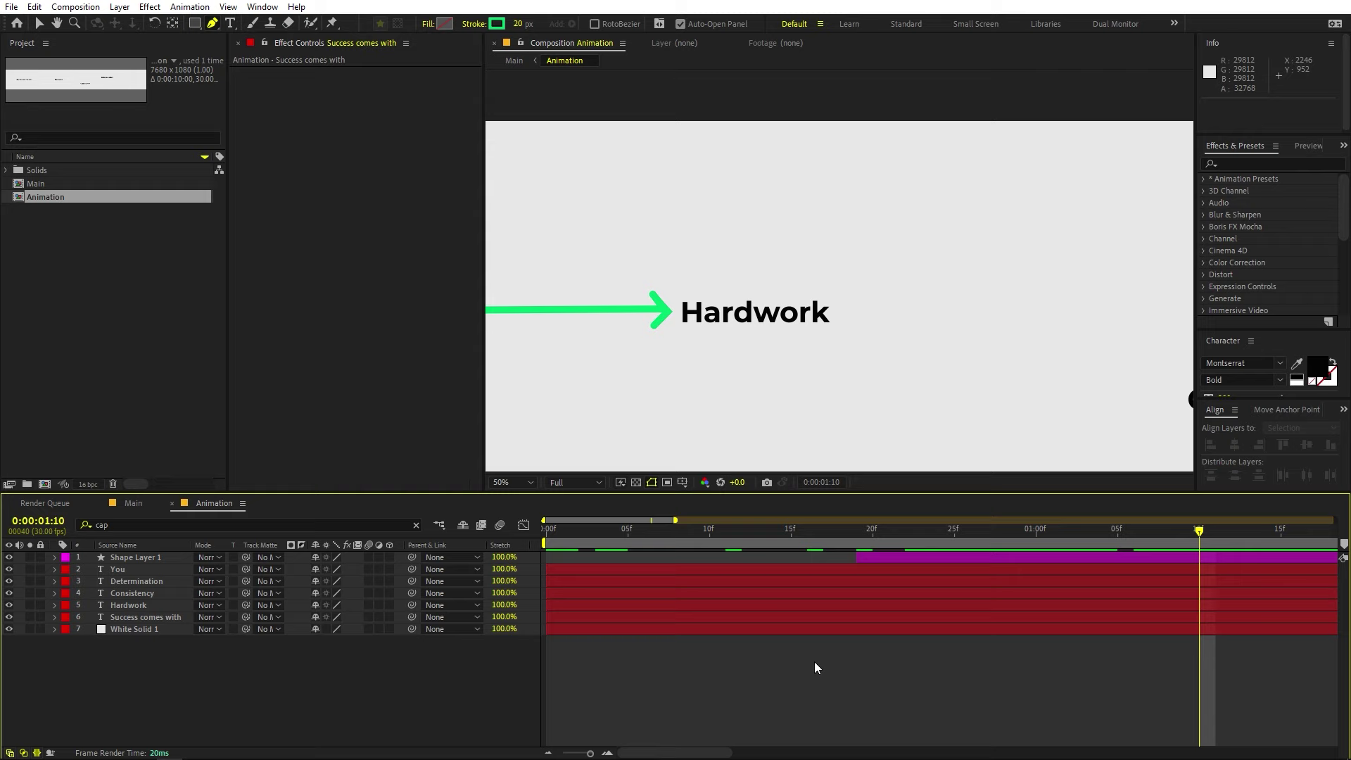
left_click(576, 106)
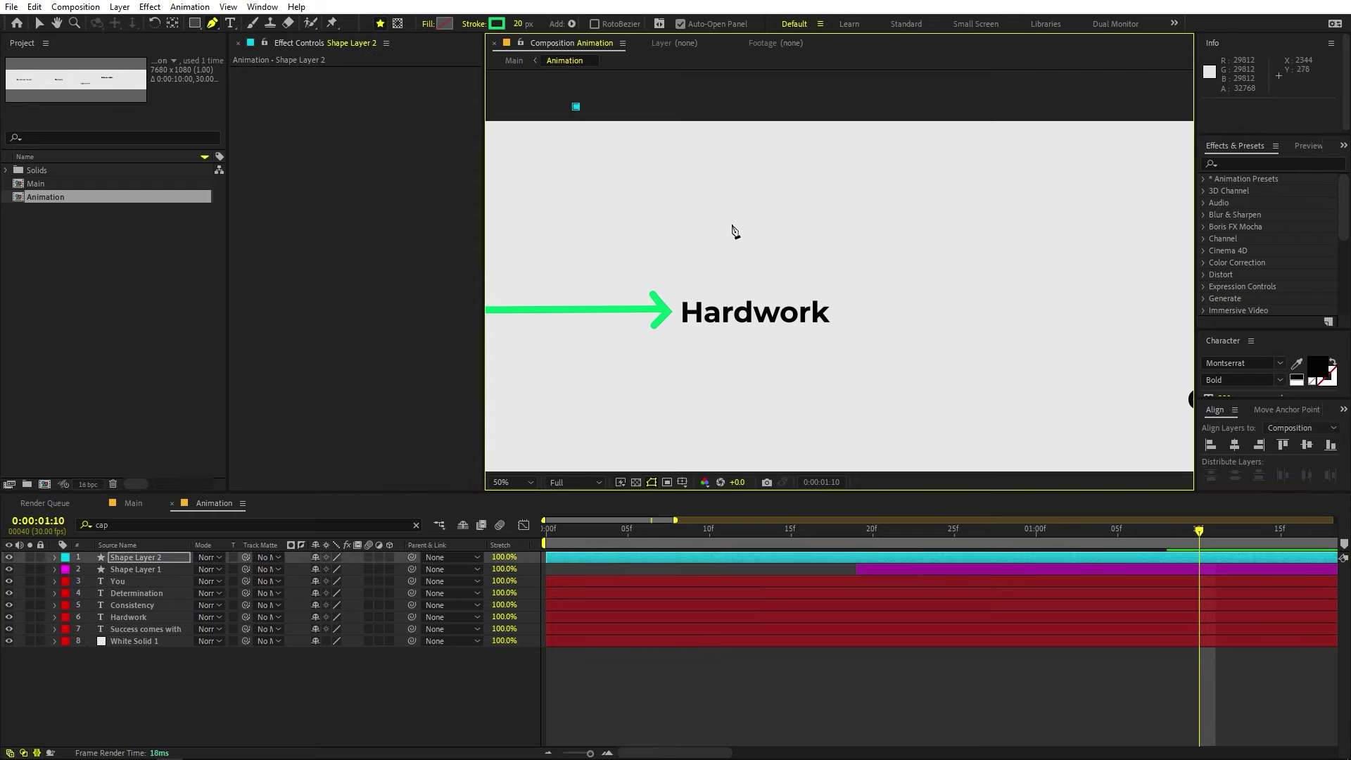
mouse_move(751, 287)
left_mouse_down()
mouse_move(756, 394)
mouse_move(788, 450)
mouse_move(770, 365)
left_mouse_up()
left_click_drag(771, 294, 773, 271)
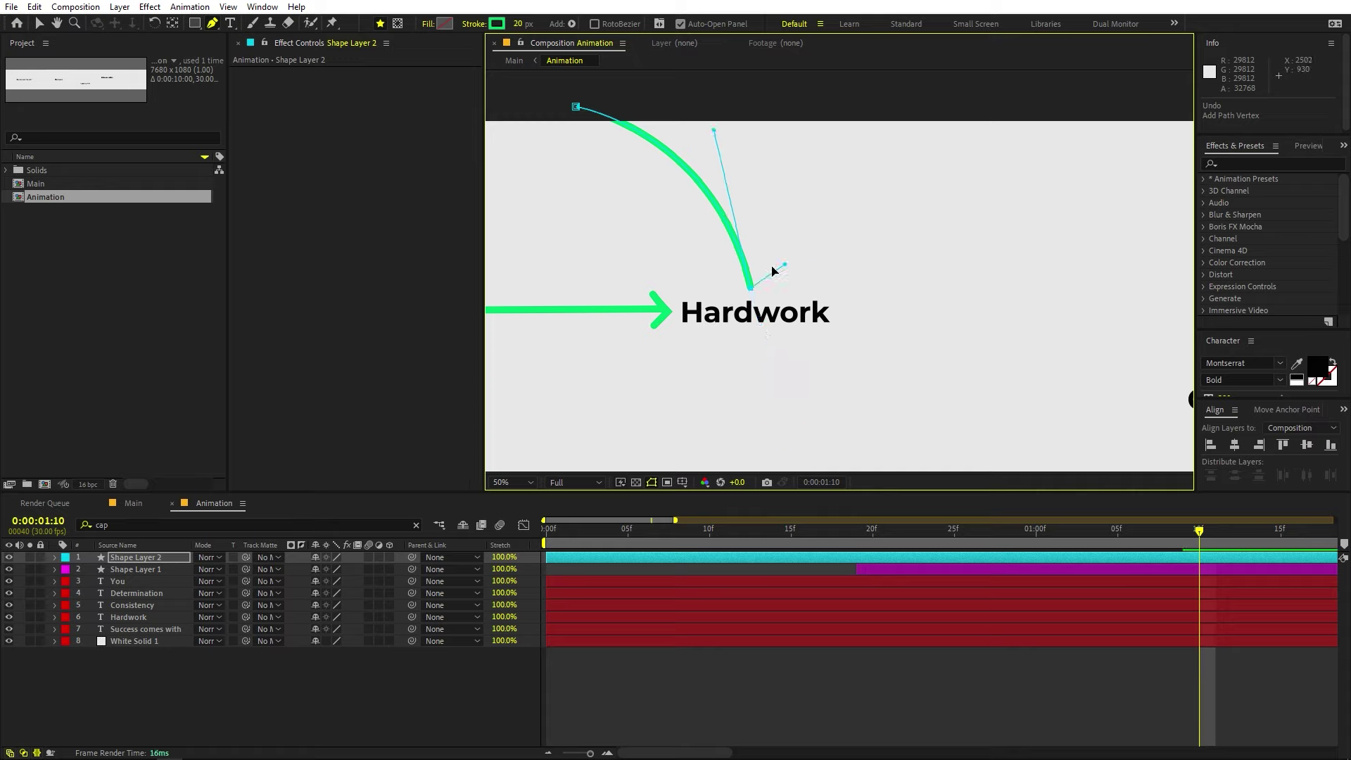
- Extend the curved path with a straight arrowhead barb up and to the right, and return the path to the tip
scroll(764, 273, "up", 3)
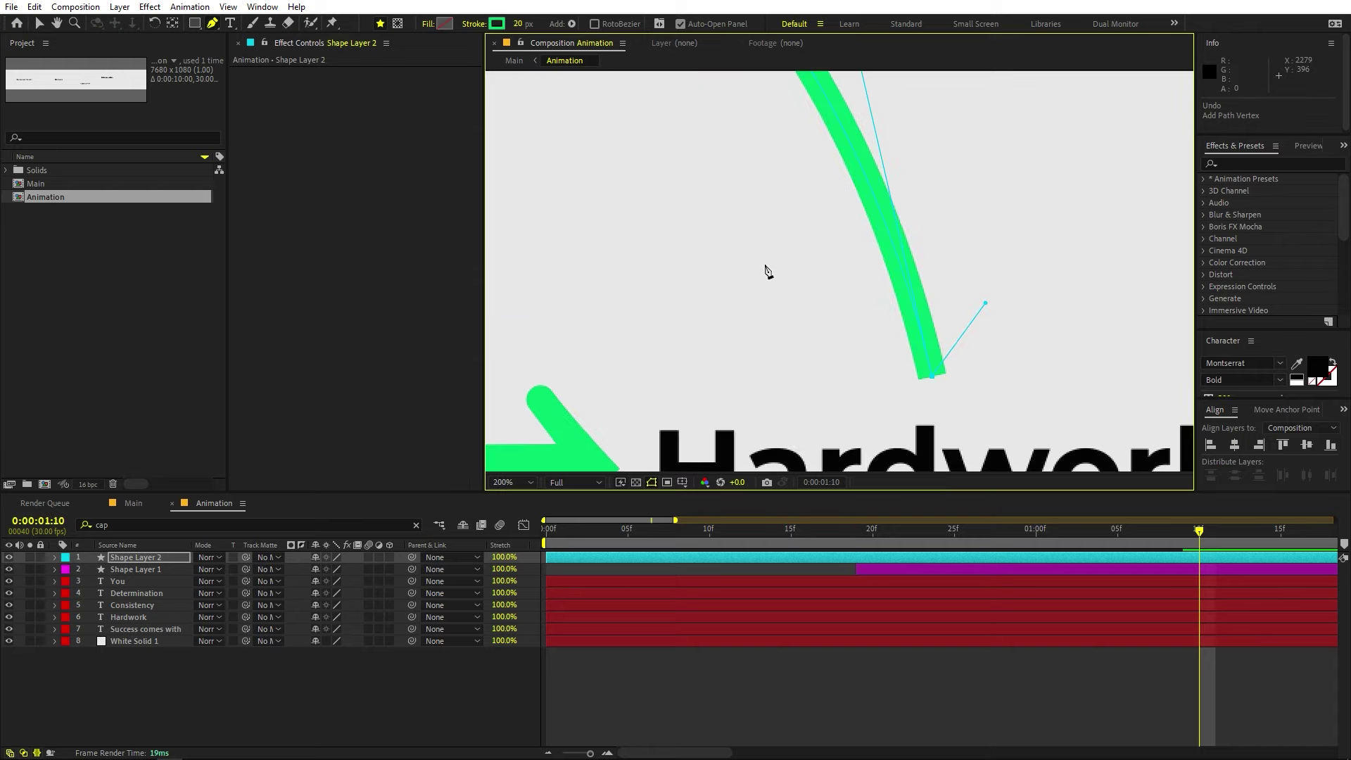
left_click_drag(971, 277, 845, 264)
key("g")
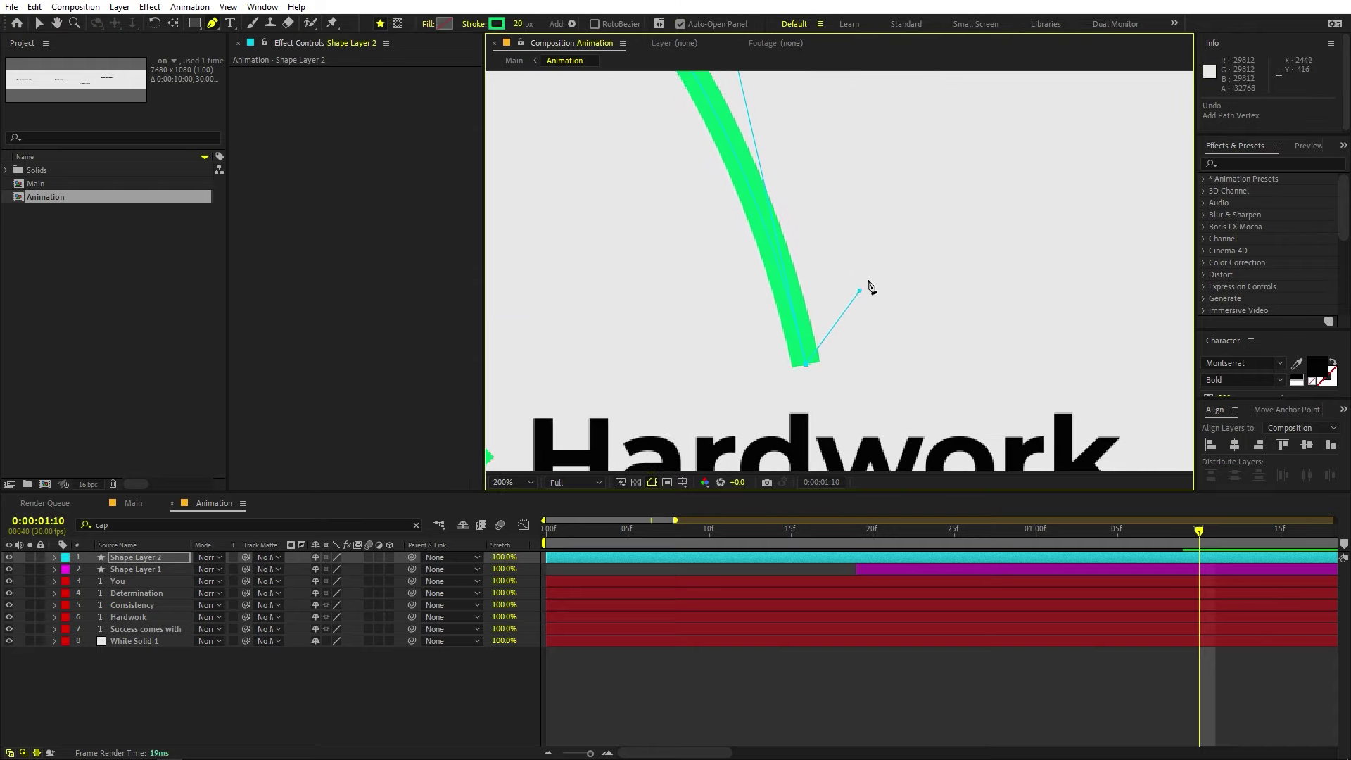
left_click(867, 278)
left_click(866, 278)
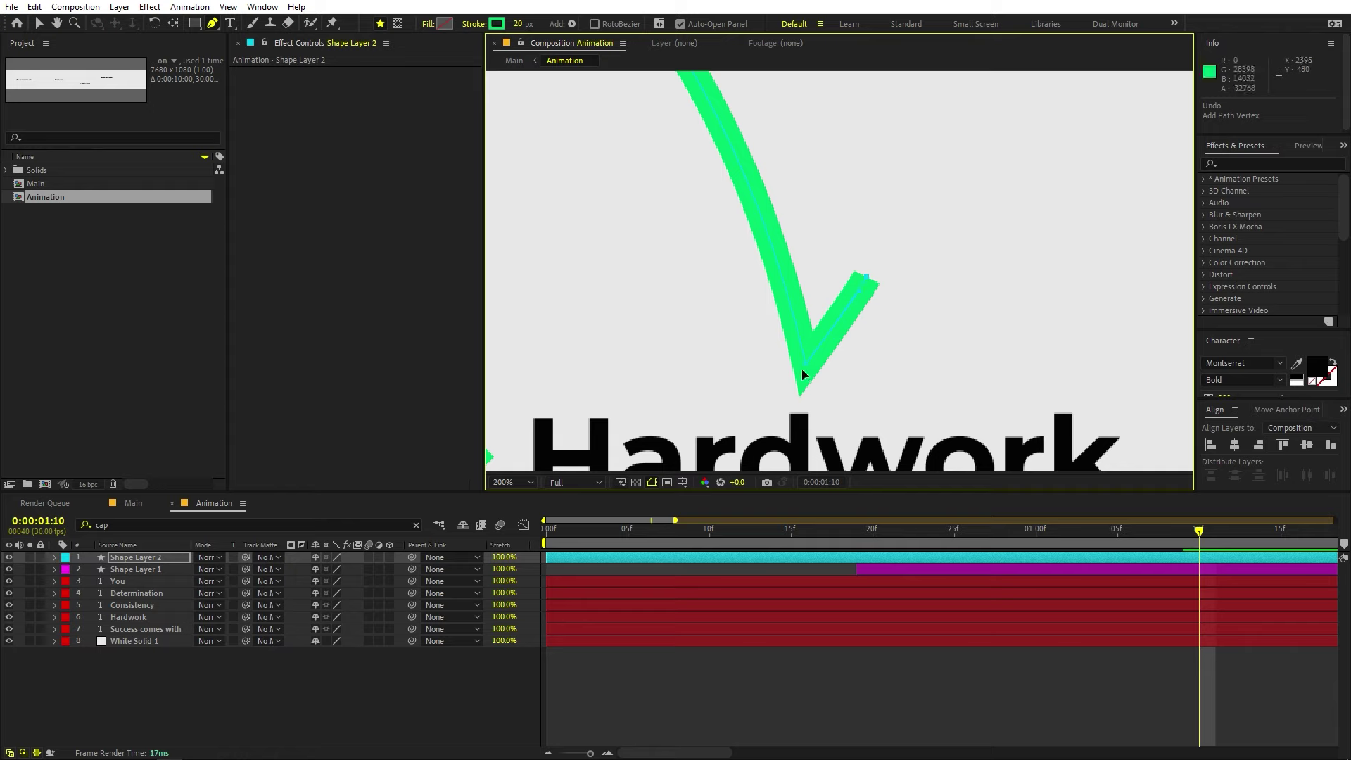
left_click(801, 369)
left_click(867, 277)
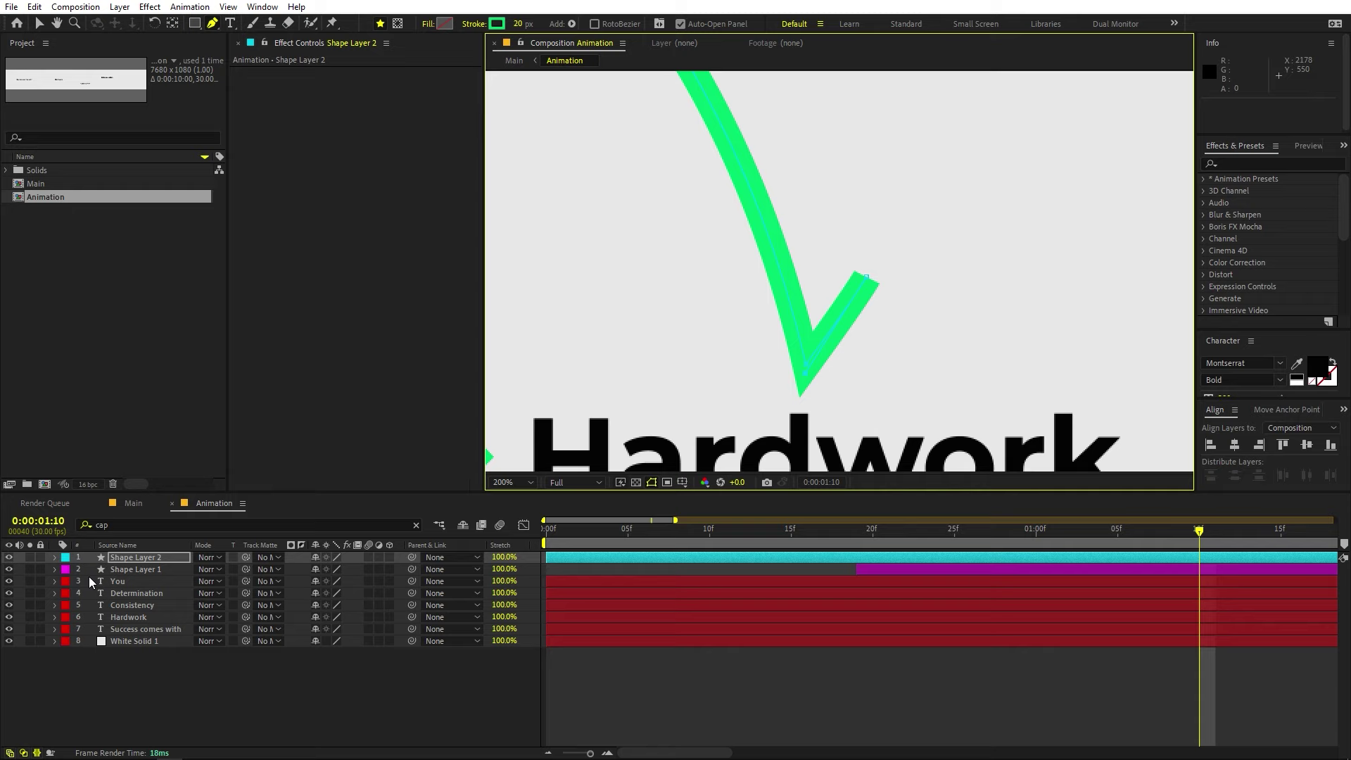
- Change Shape Layer 2's label color to Fuchsia and complete the arrowhead with a barb up and to the left
left_click(66, 557)
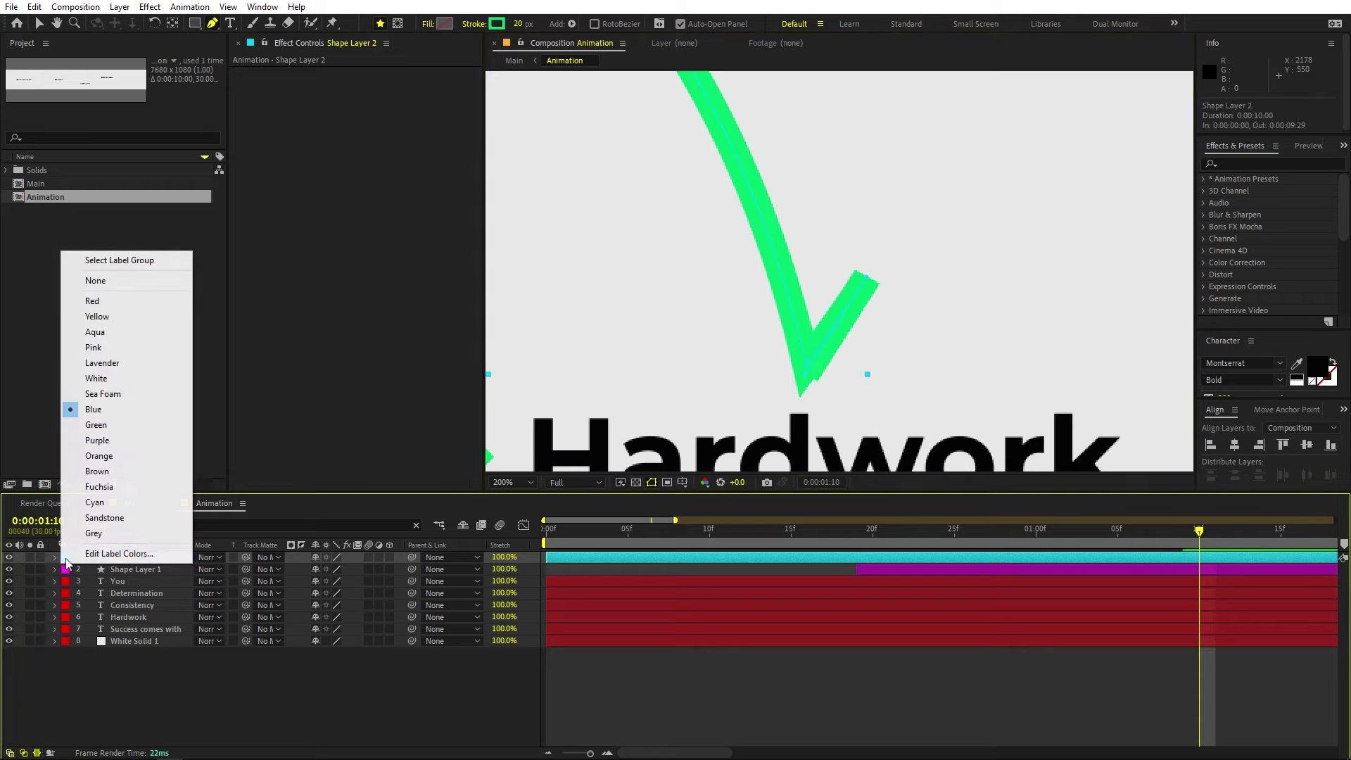
left_click(99, 487)
left_click_drag(806, 373, 801, 370)
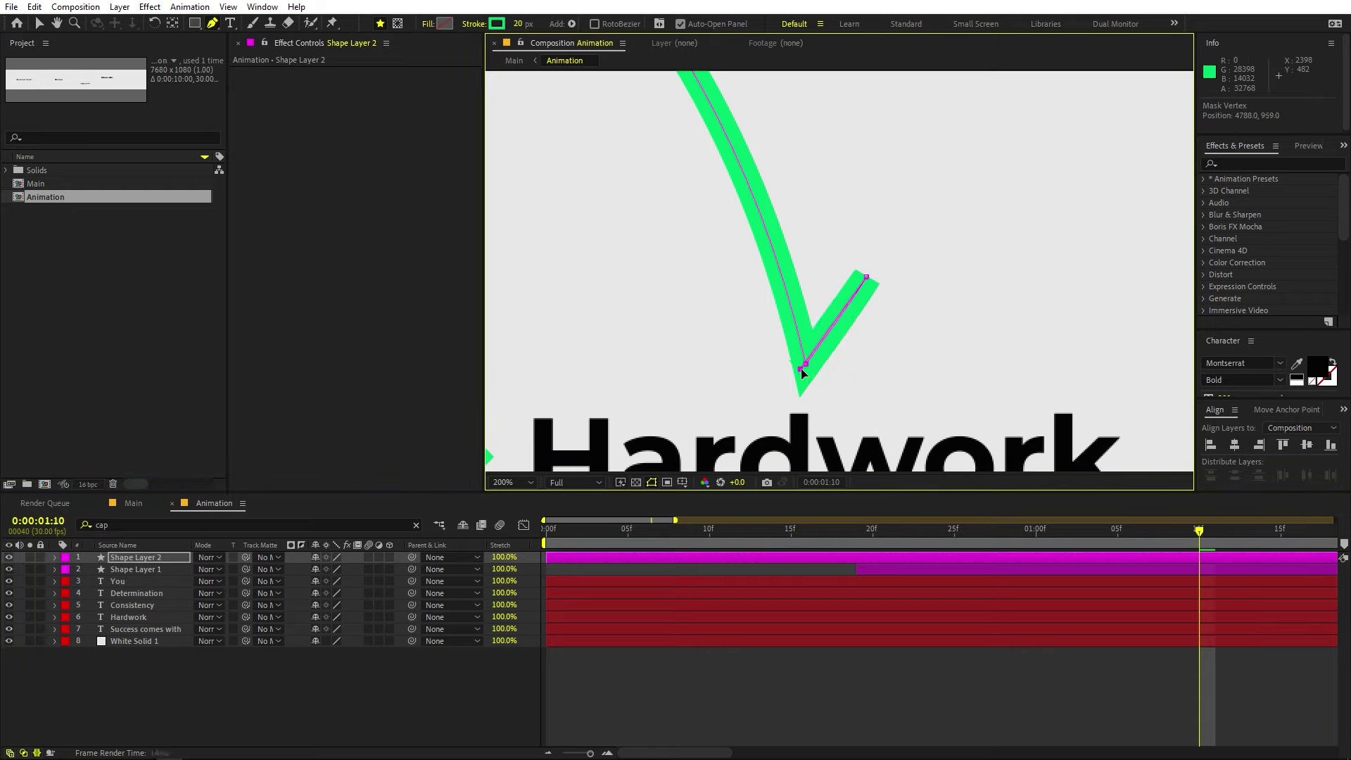
left_click(700, 322)
left_click_drag(700, 323, 704, 316)
- Set the Line Cap of Shape Layer 2's stroke to Round Cap
left_click(138, 522)
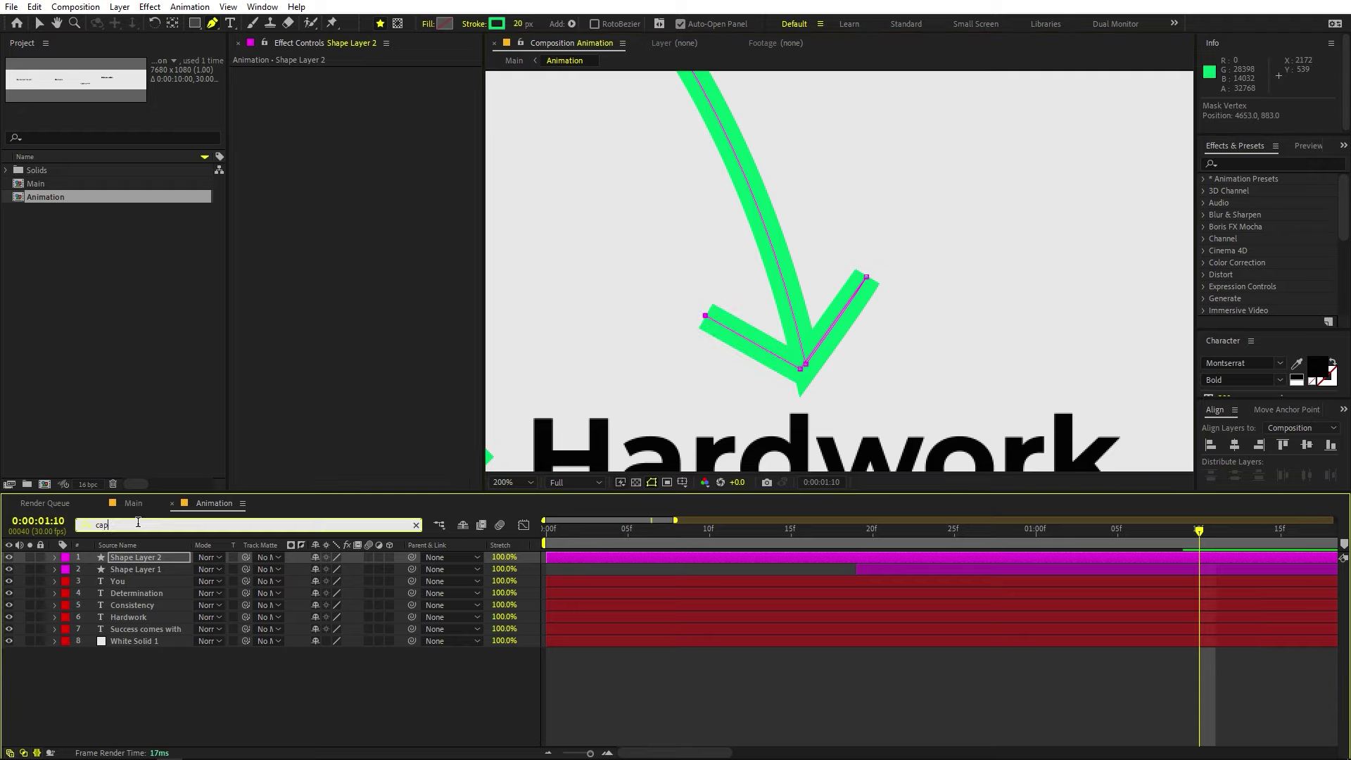
left_click(338, 605)
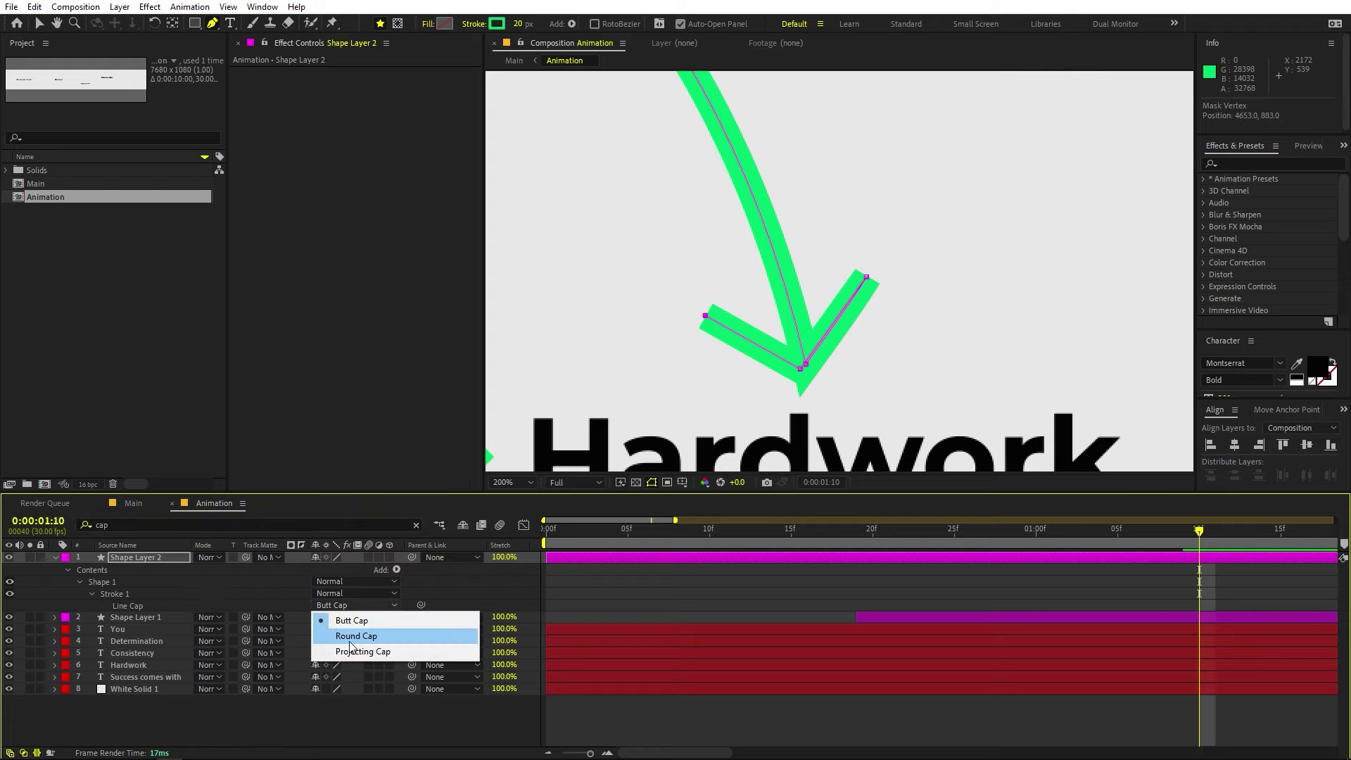
left_click(454, 635)
- Reshape the curved arrow's head by adjusting its tip, barb ends and curve handles, then deselect the layer
left_click_drag(801, 369, 801, 389)
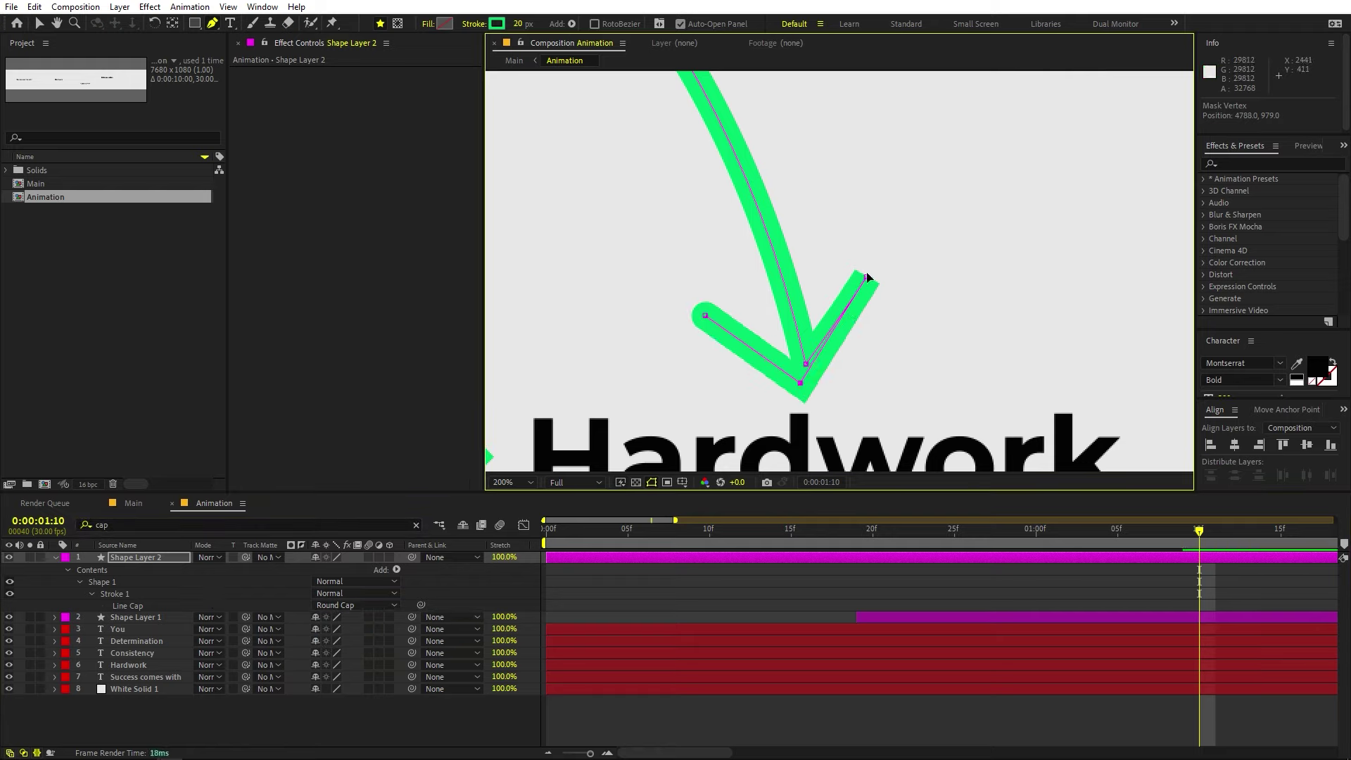
left_click_drag(867, 280, 877, 244)
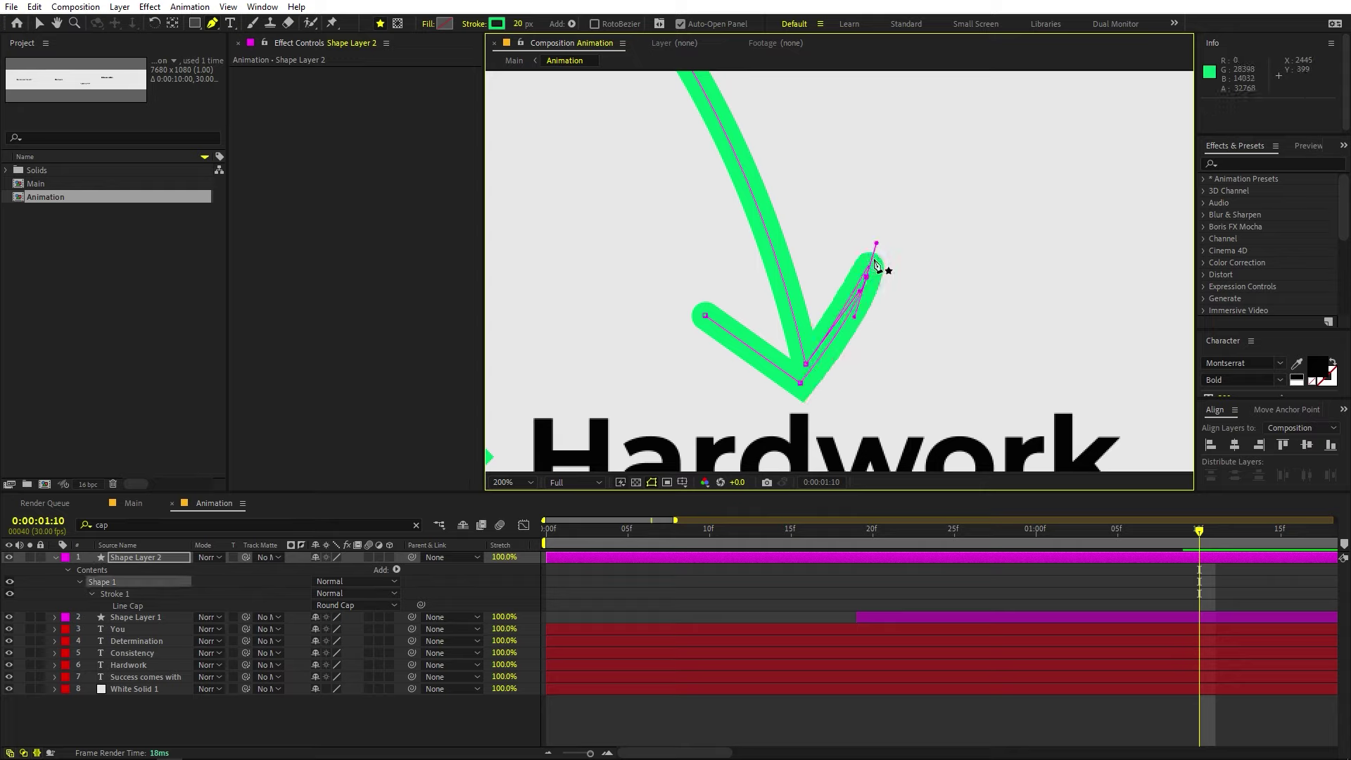
left_click_drag(854, 321, 846, 315)
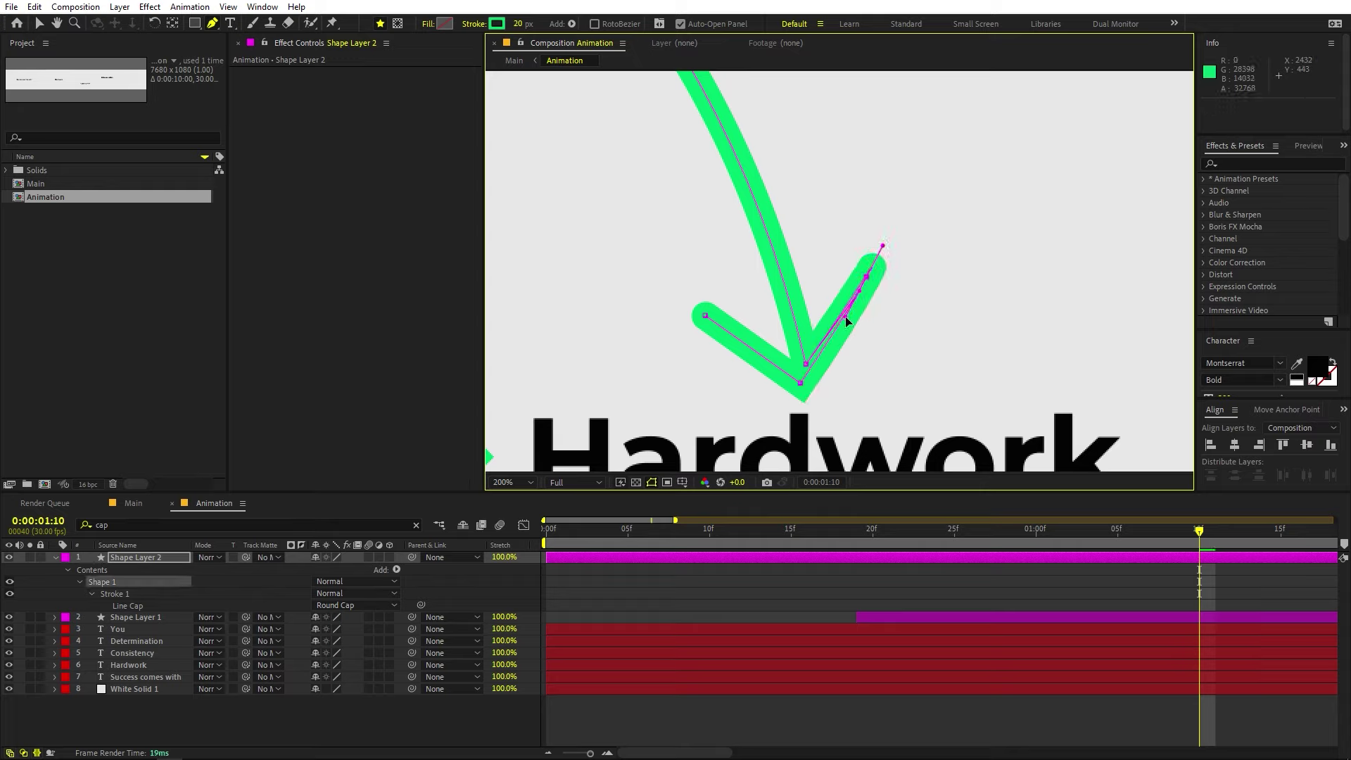
left_click_drag(805, 363, 804, 359)
left_click_drag(707, 314, 704, 306)
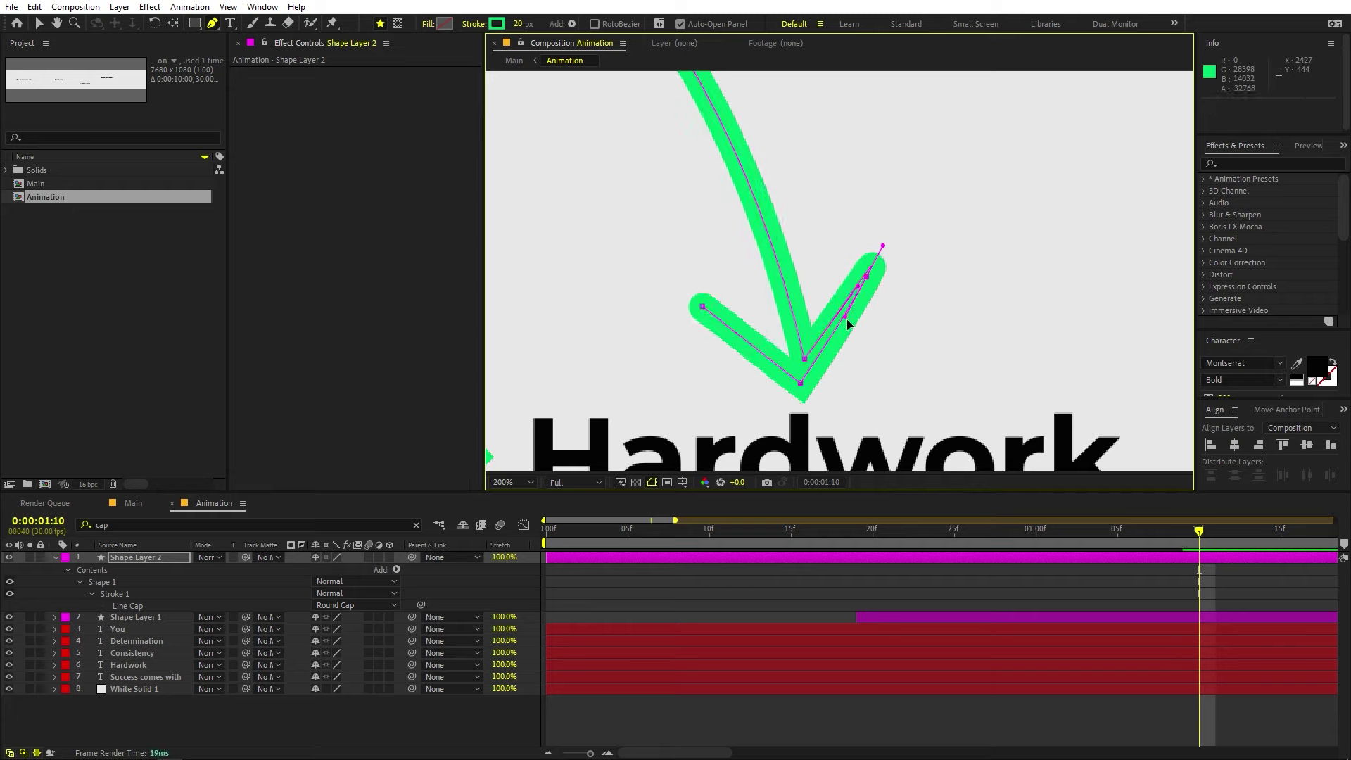
left_click_drag(843, 315, 839, 315)
left_click_drag(803, 357, 802, 366)
left_click(863, 716)
scroll(878, 306, "down", 4)
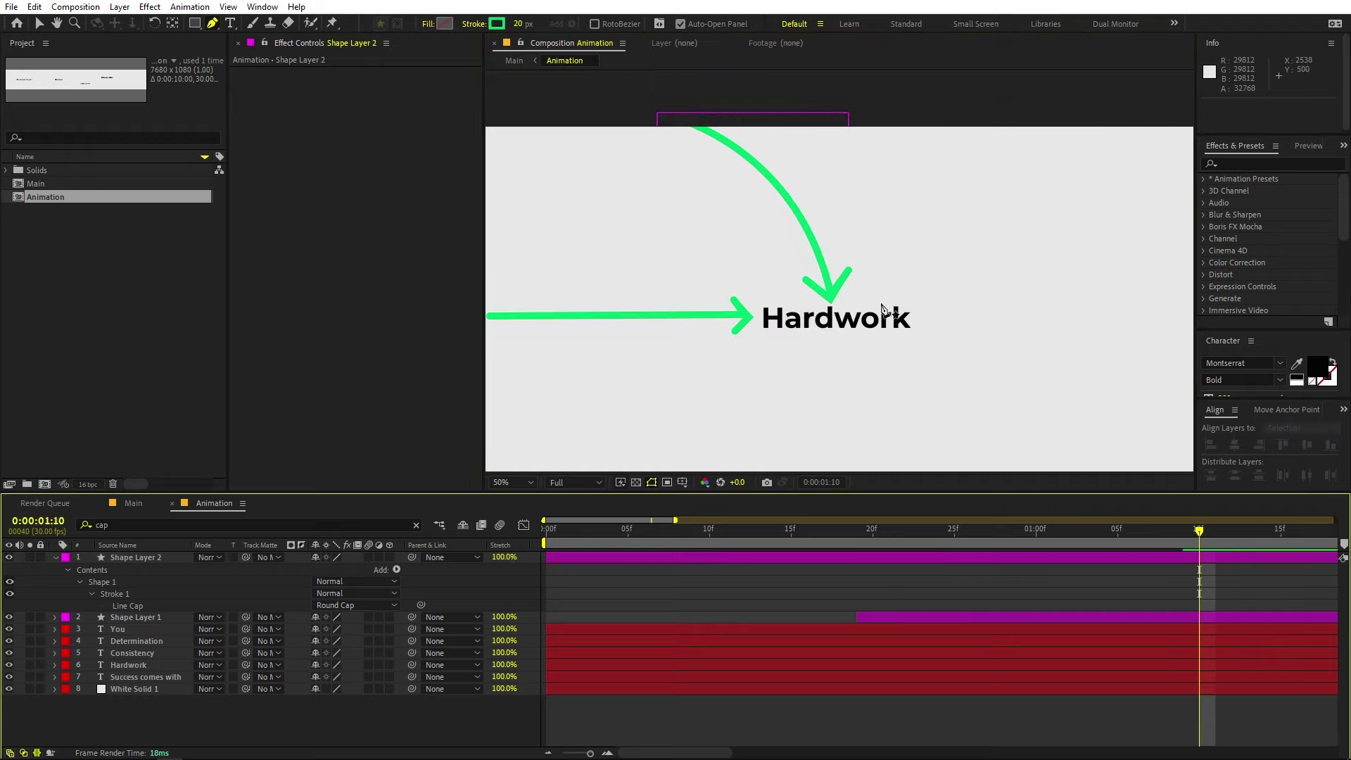
- Shift Shape Layer 2 to start at frame 18 and copy Shape Layer 1's two End keyframes onto it there
key("period")
left_click_drag(627, 559, 898, 556)
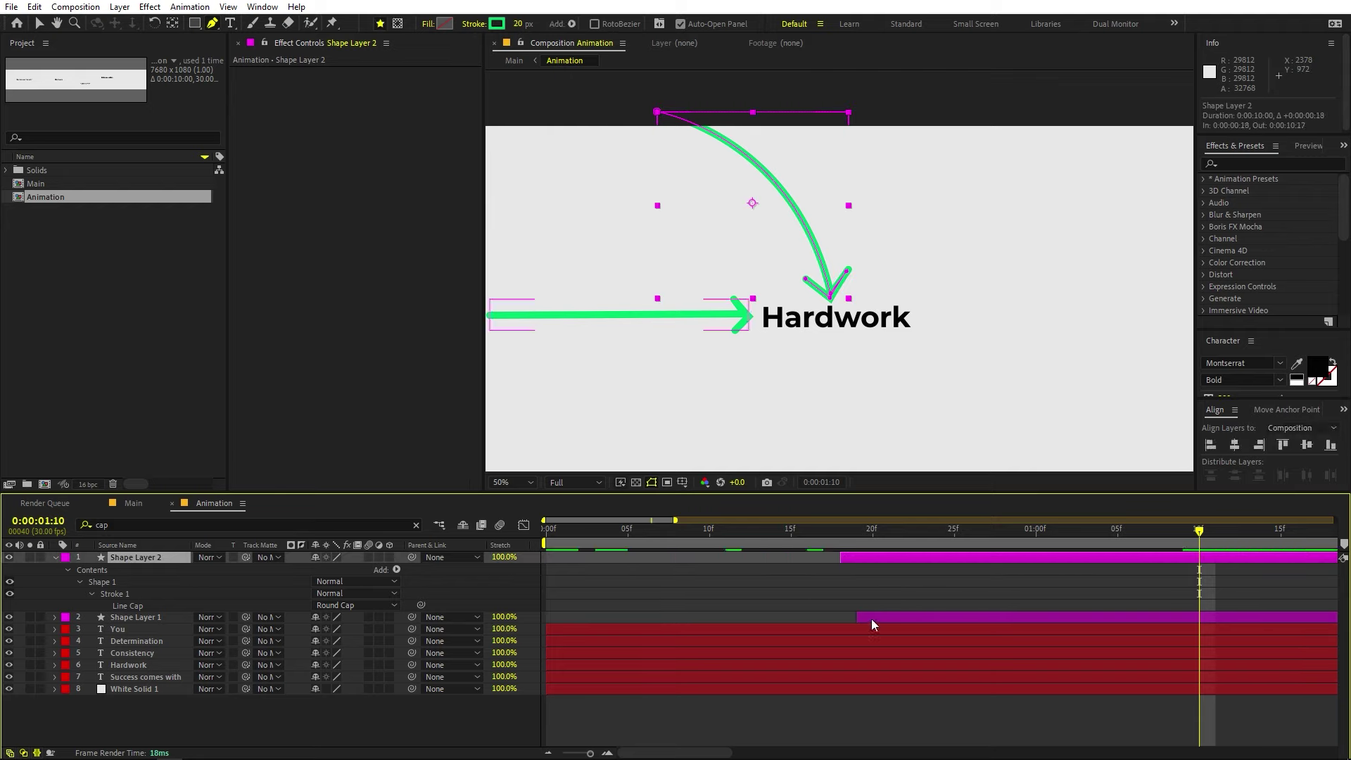
left_click(871, 617)
key("u")
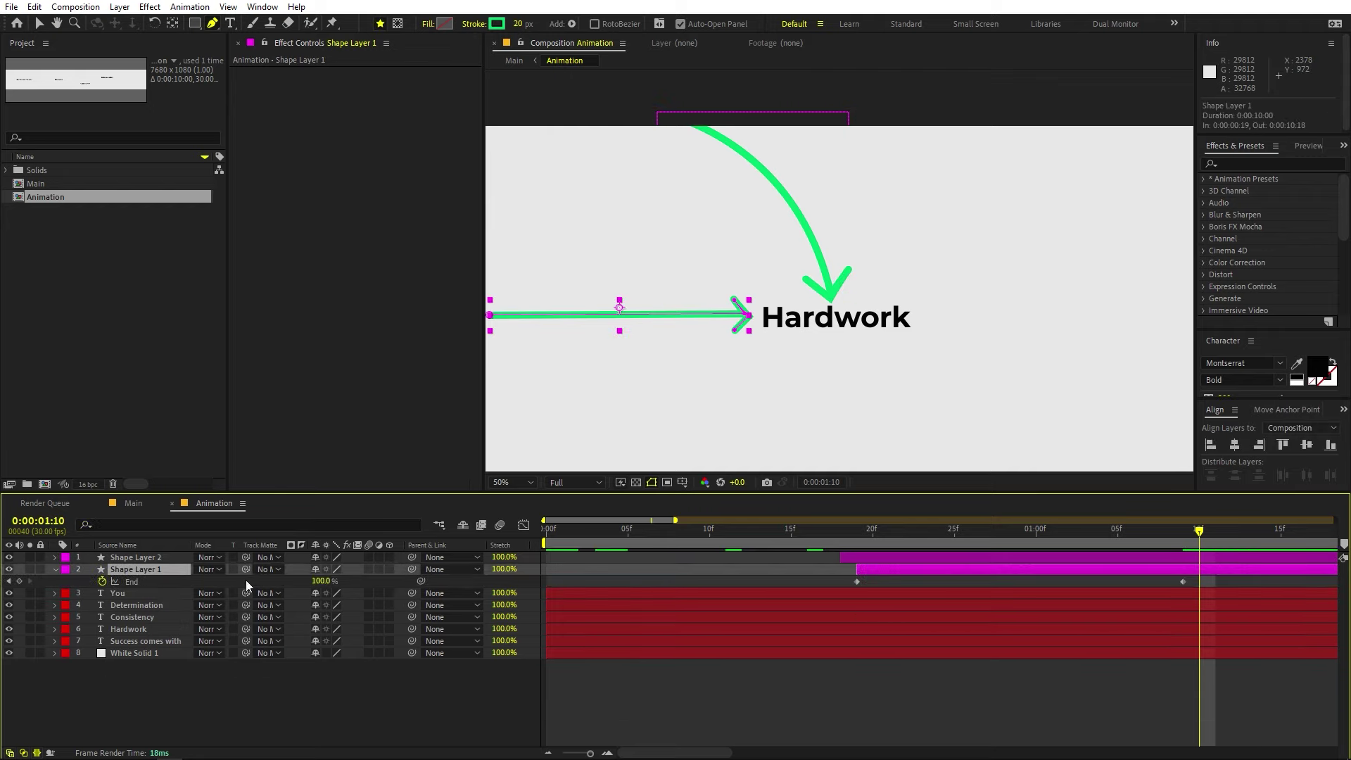
left_click(132, 584)
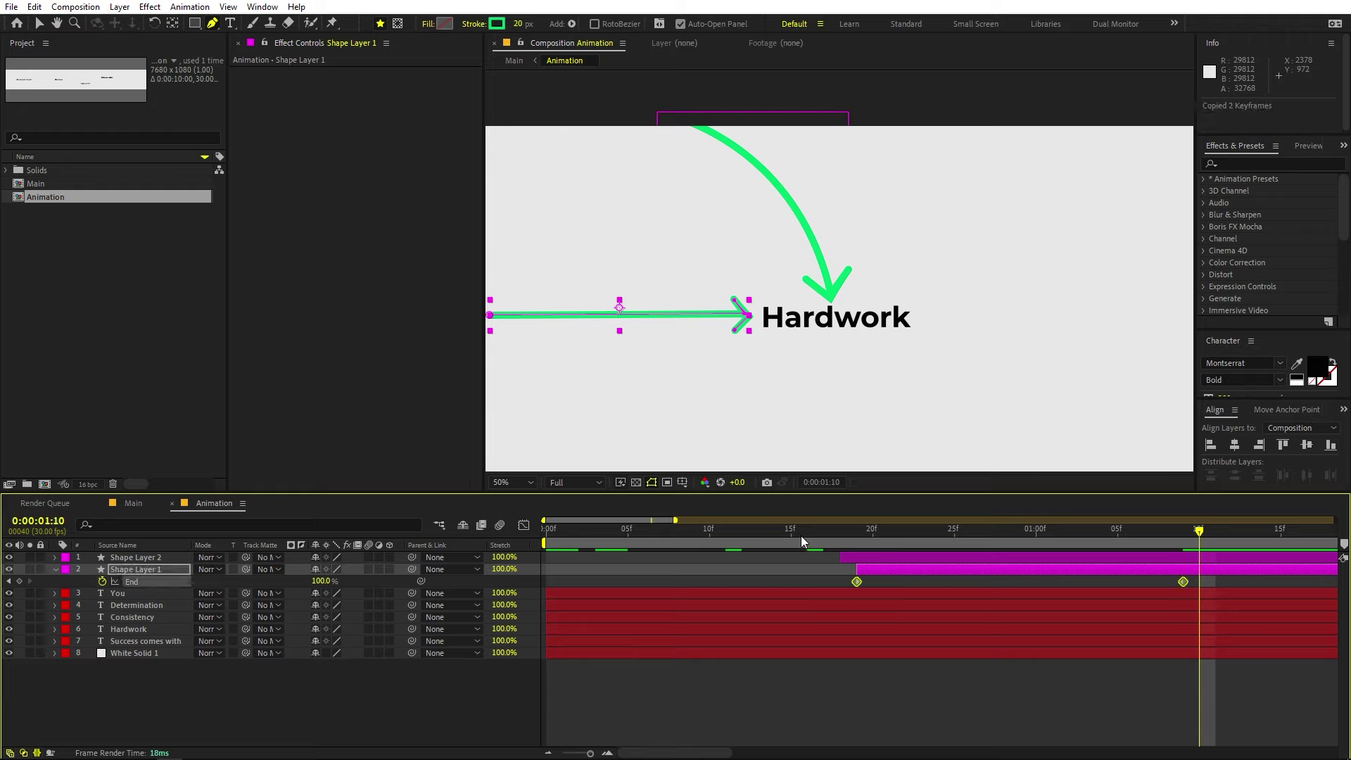
left_click(842, 529)
left_click(873, 559)
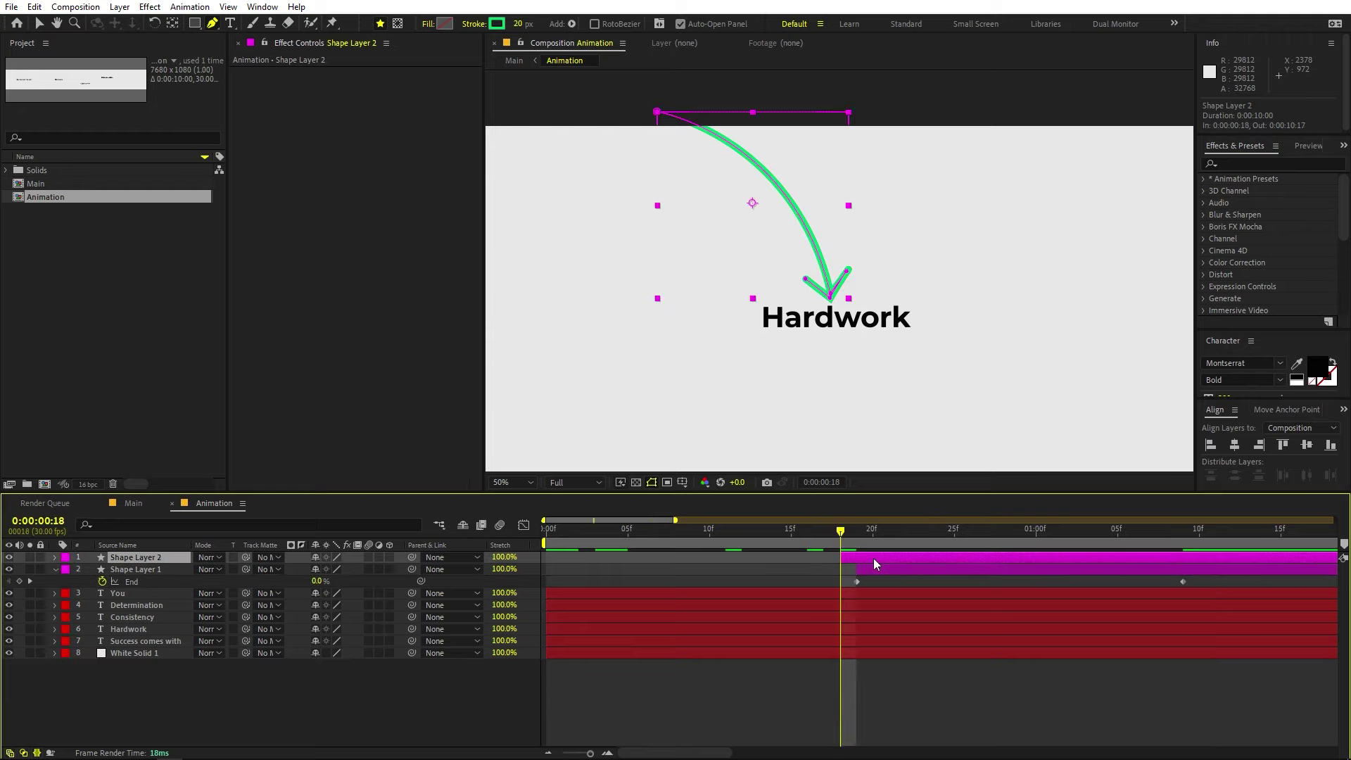
key("ctrl+v")
- Shift Shape Layer 2 to start at frame 27 and preview the two arrows drawing on
scroll(822, 566, "down", 4)
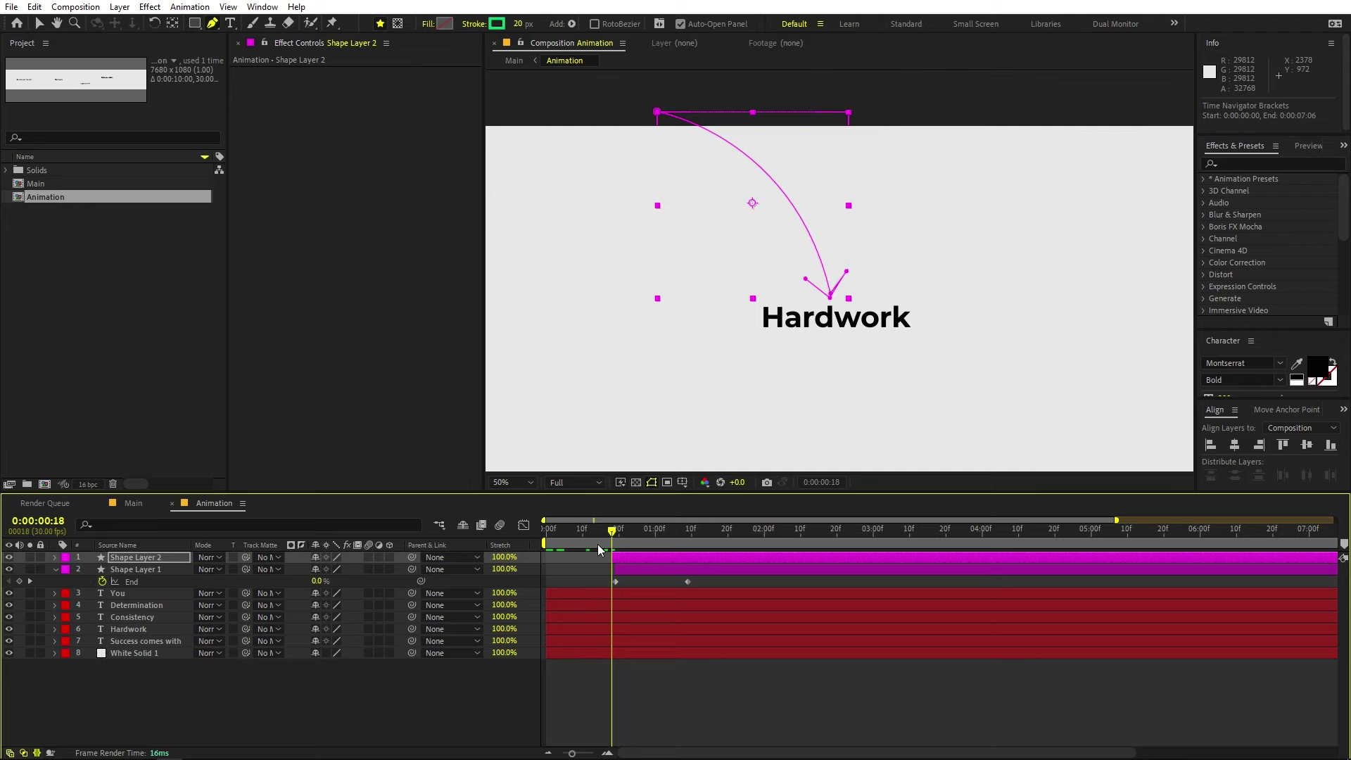
left_click_drag(625, 561, 659, 557)
key("space")
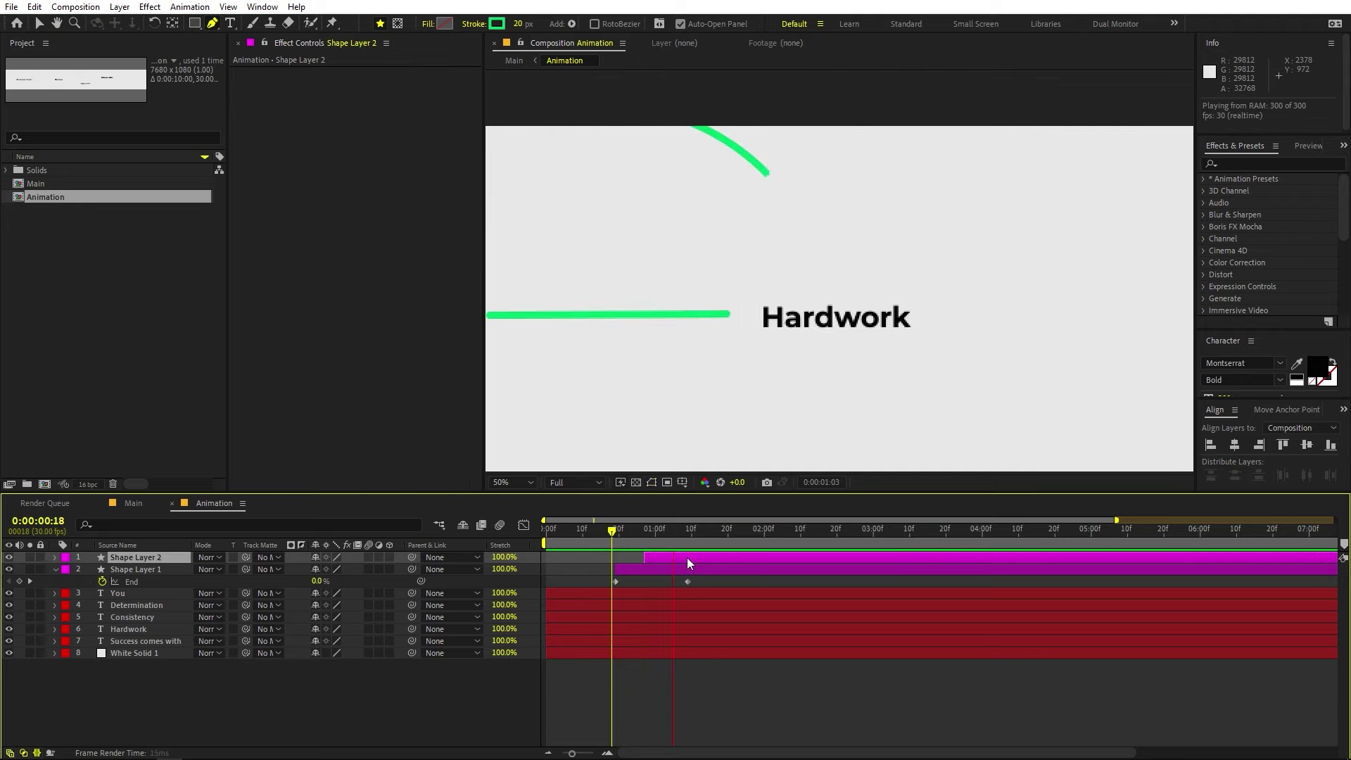
key("space")
- Apply Easy Ease to all End keyframes of Shape Layer 1 and Shape Layer 2
key("u")
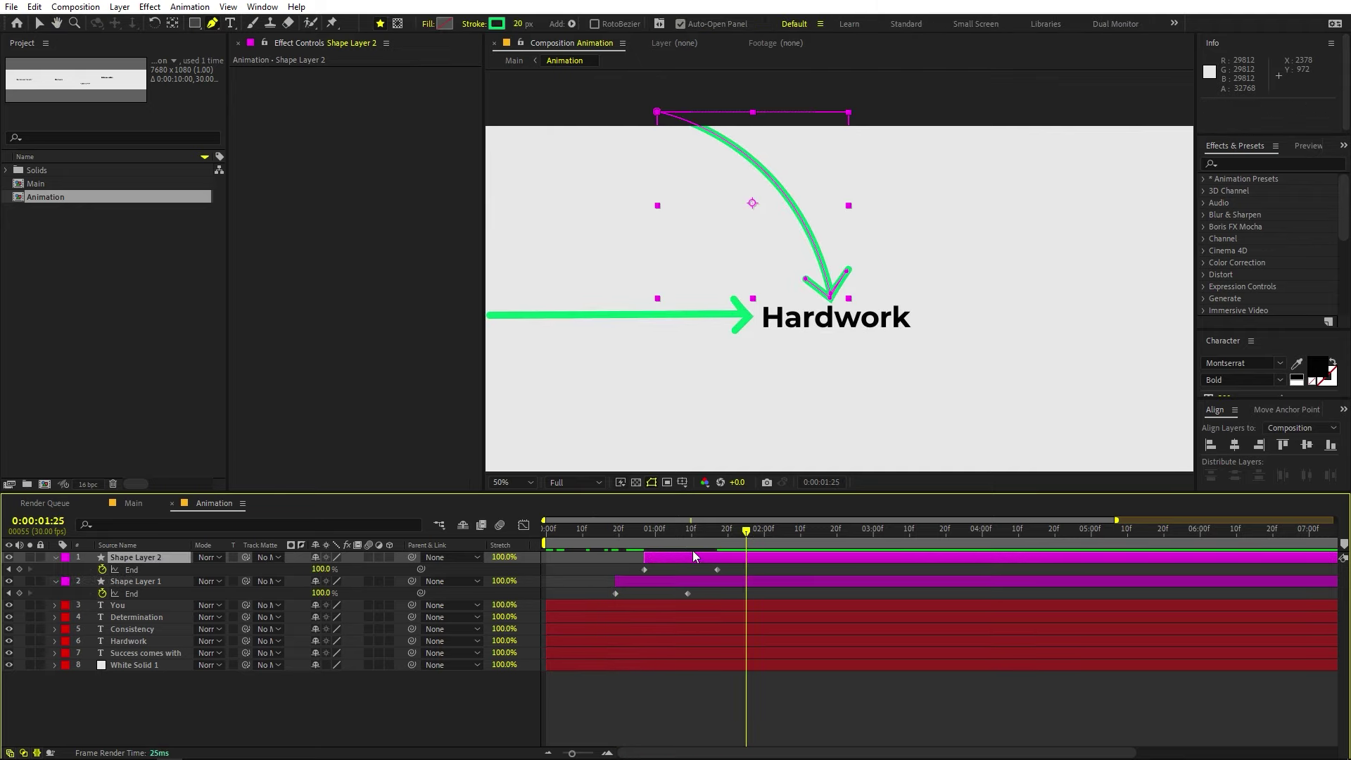
left_click_drag(734, 575, 547, 596)
key("F9")
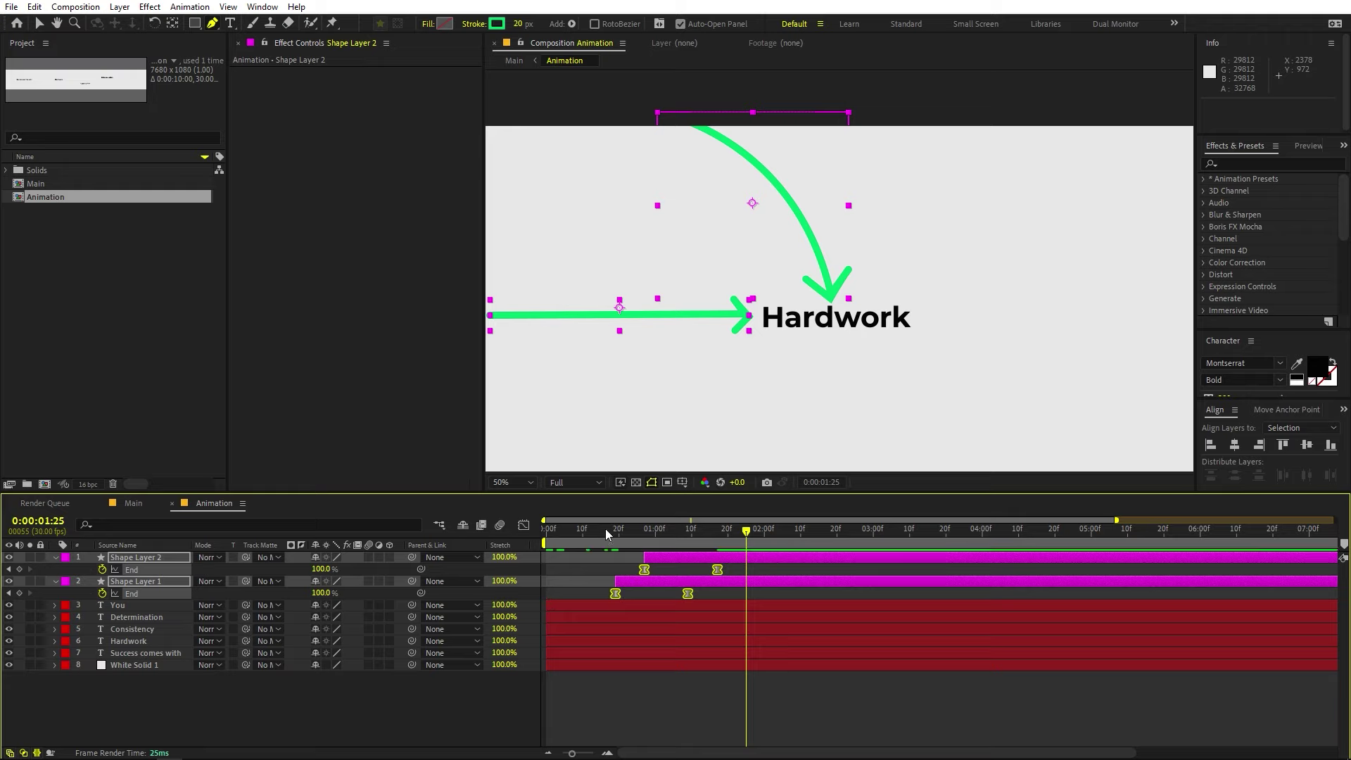
- Preview the eased arrows from the beginning and shift Shape Layer 2 to start at frame 23
key("Home")
left_click(652, 675)
key("space")
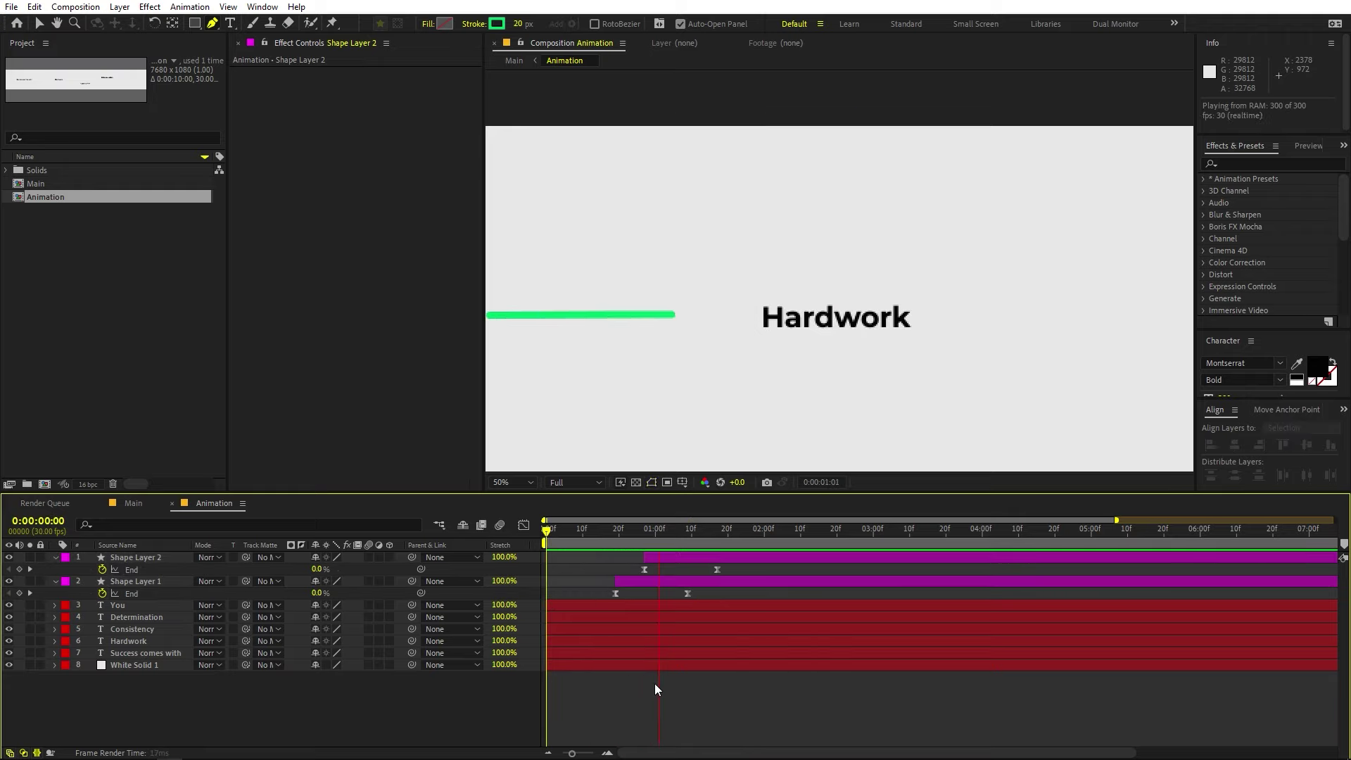
left_click(687, 561)
left_click_drag(682, 557, 668, 557)
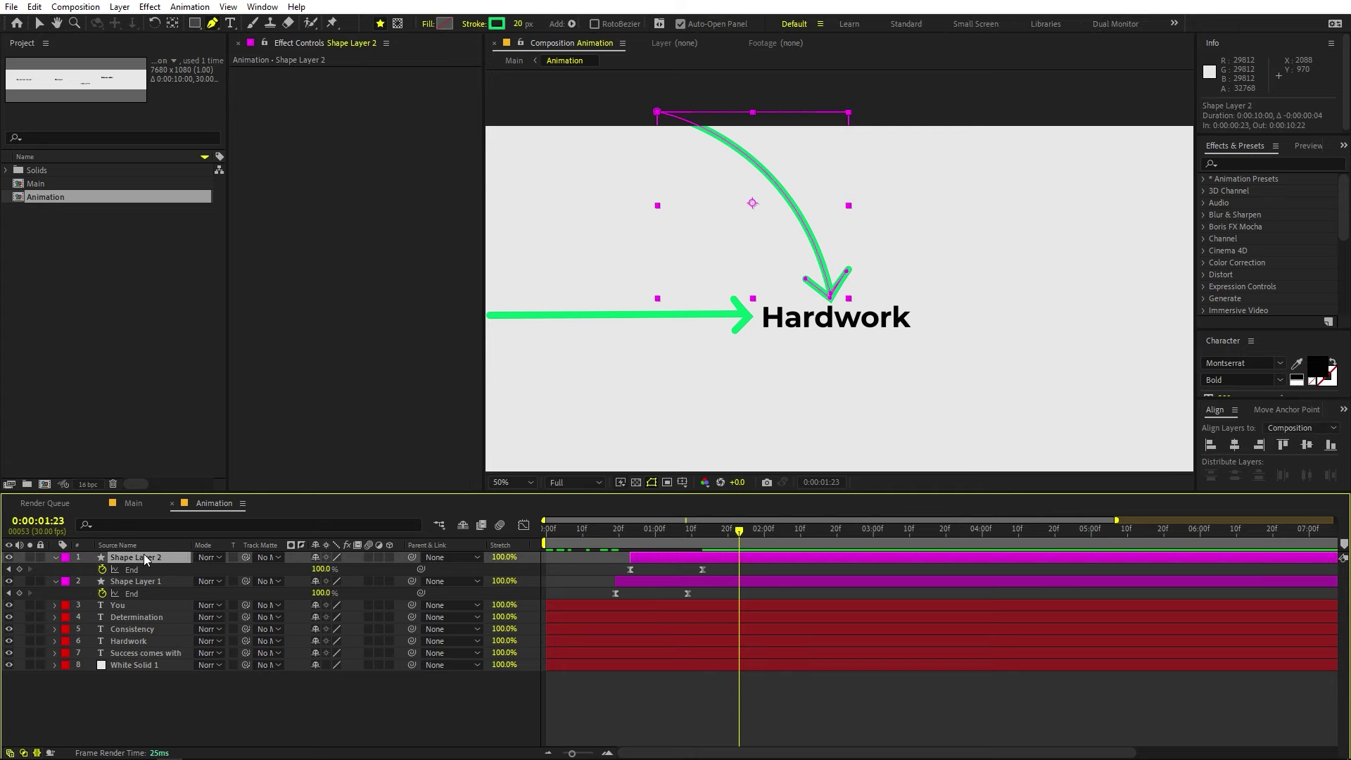
- Duplicate Shape Layer 2 and flip the copy vertically by setting its Scale to 100, -100%
key("ctrl+d")
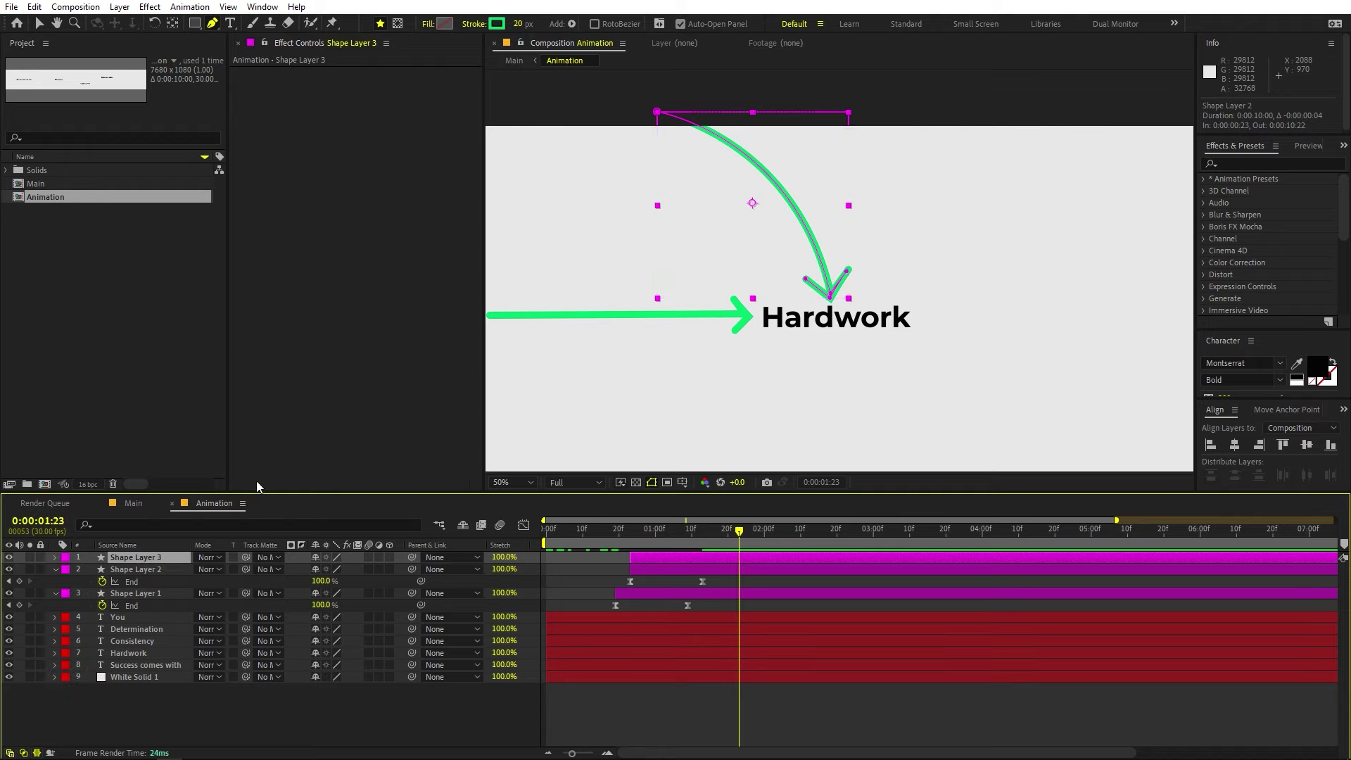
key("s")
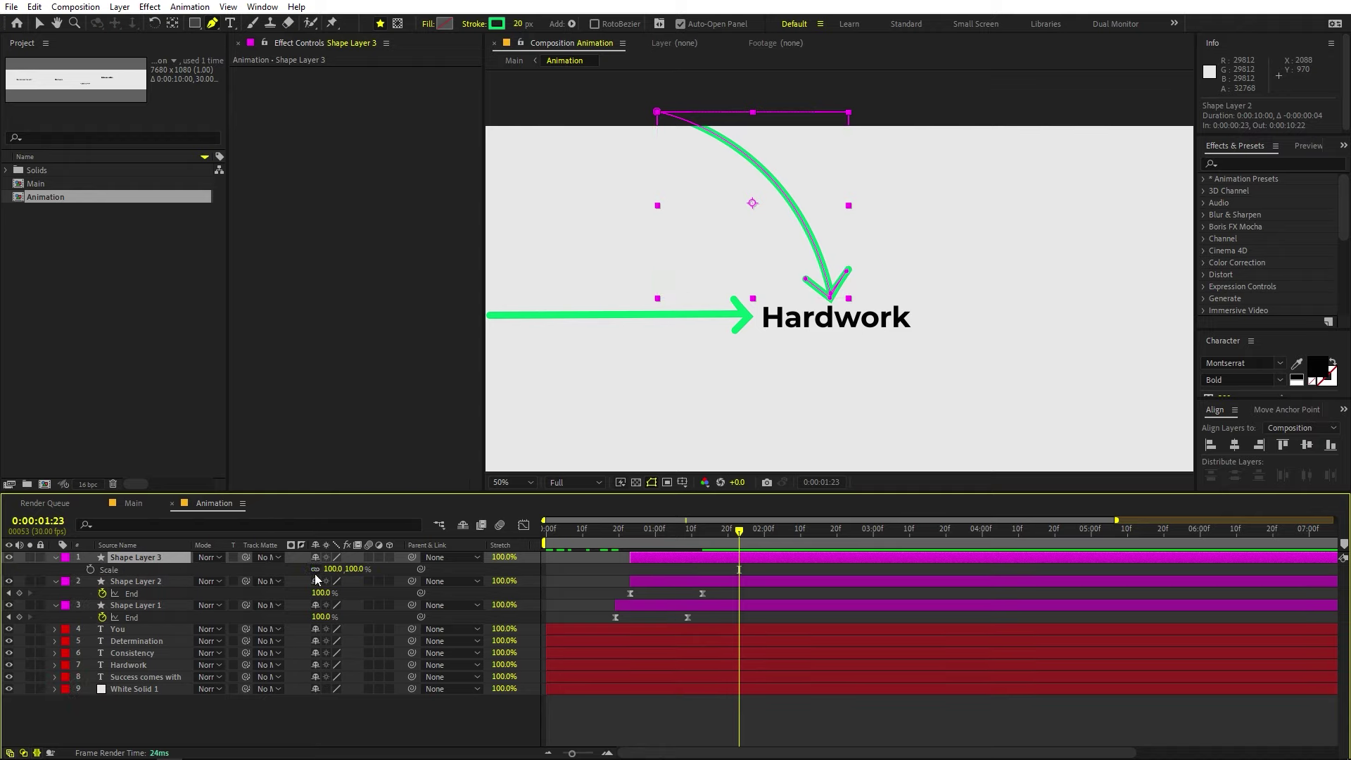
left_click(357, 568)
type("-100")
key("Return")
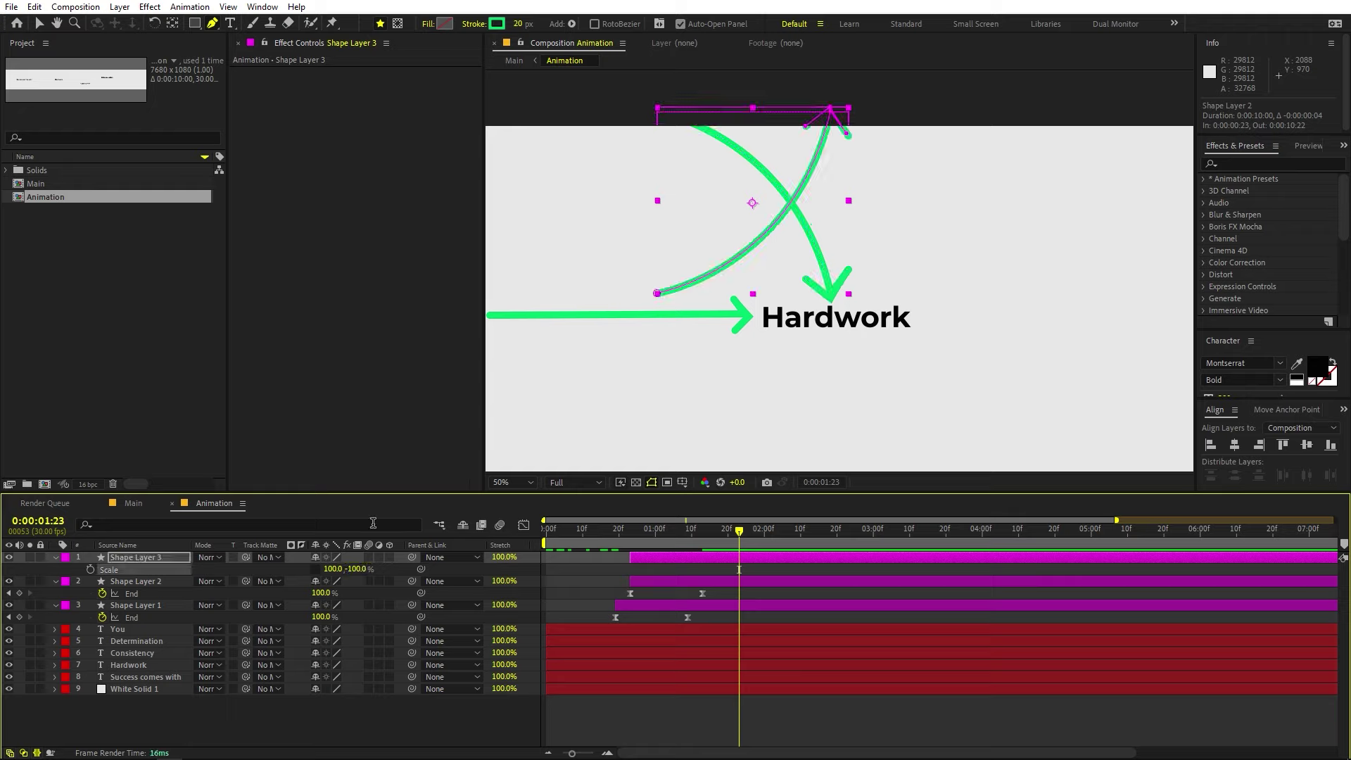
- Move the flipped arrow below the Hardwork text so that its tip points up at the word
left_click(40, 24)
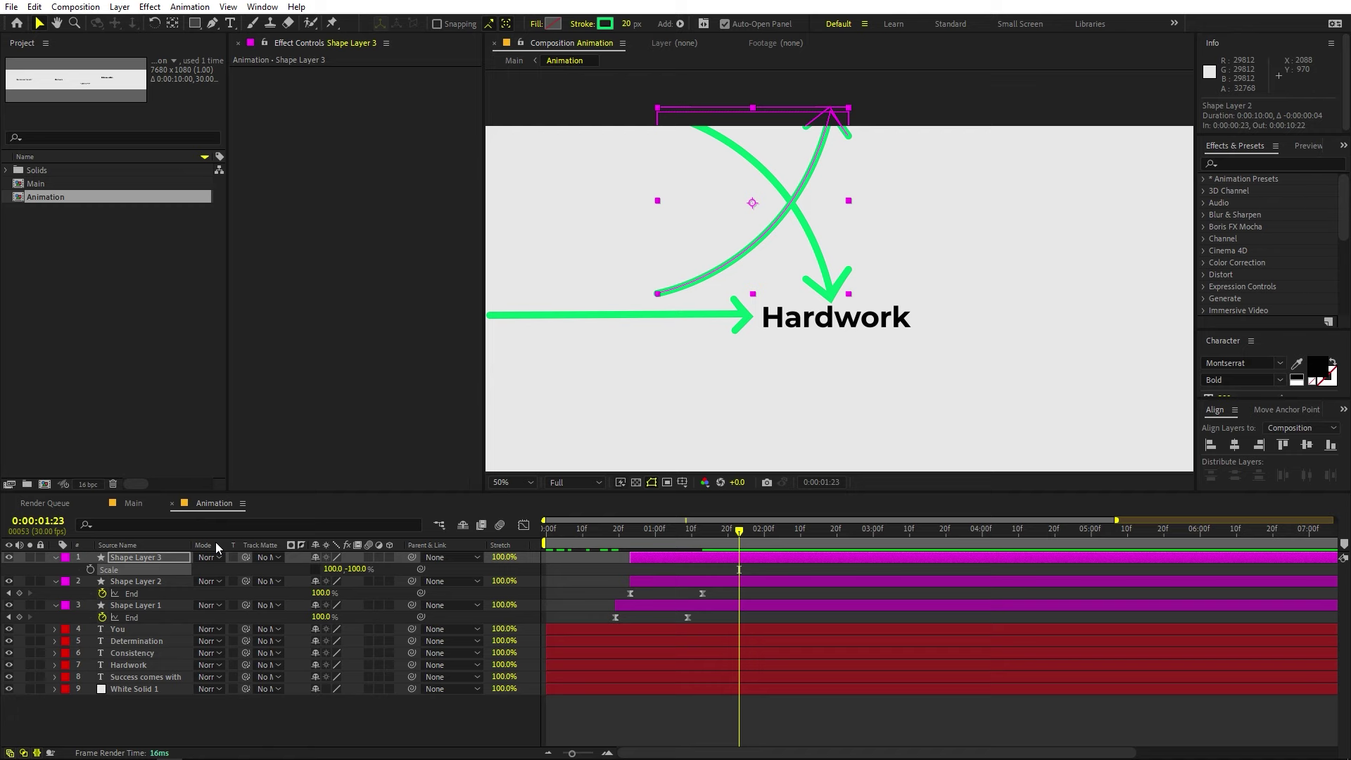
right_click(156, 560)
mouse_move(226, 202)
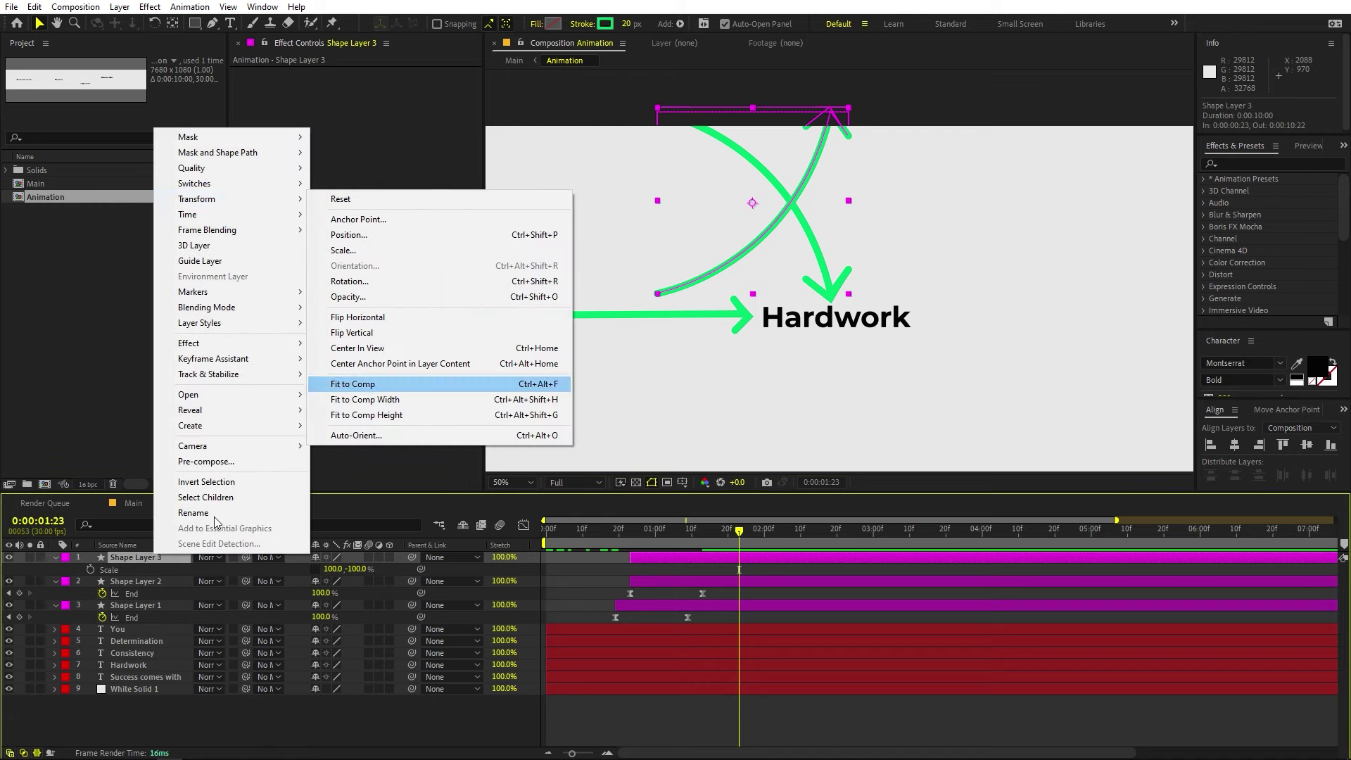
left_click(123, 557)
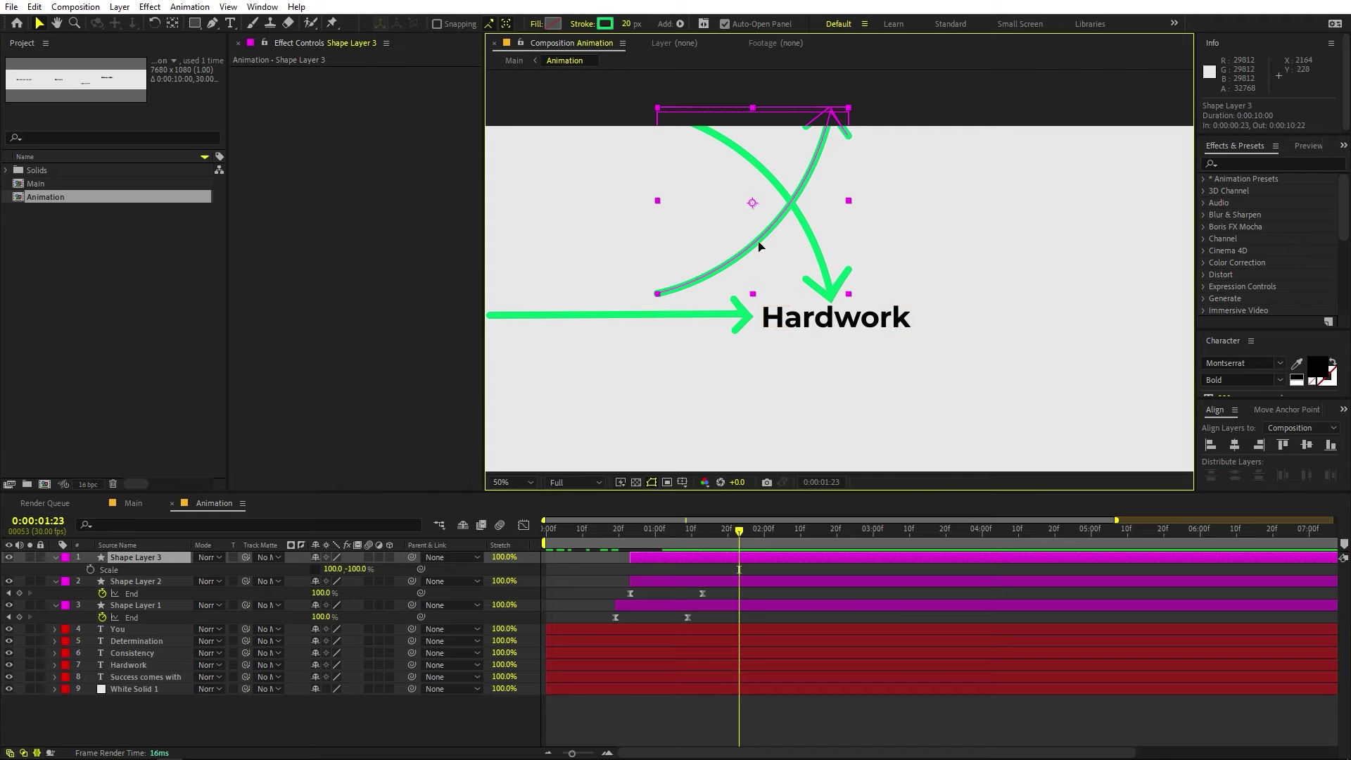
left_click_drag(753, 209, 718, 437)
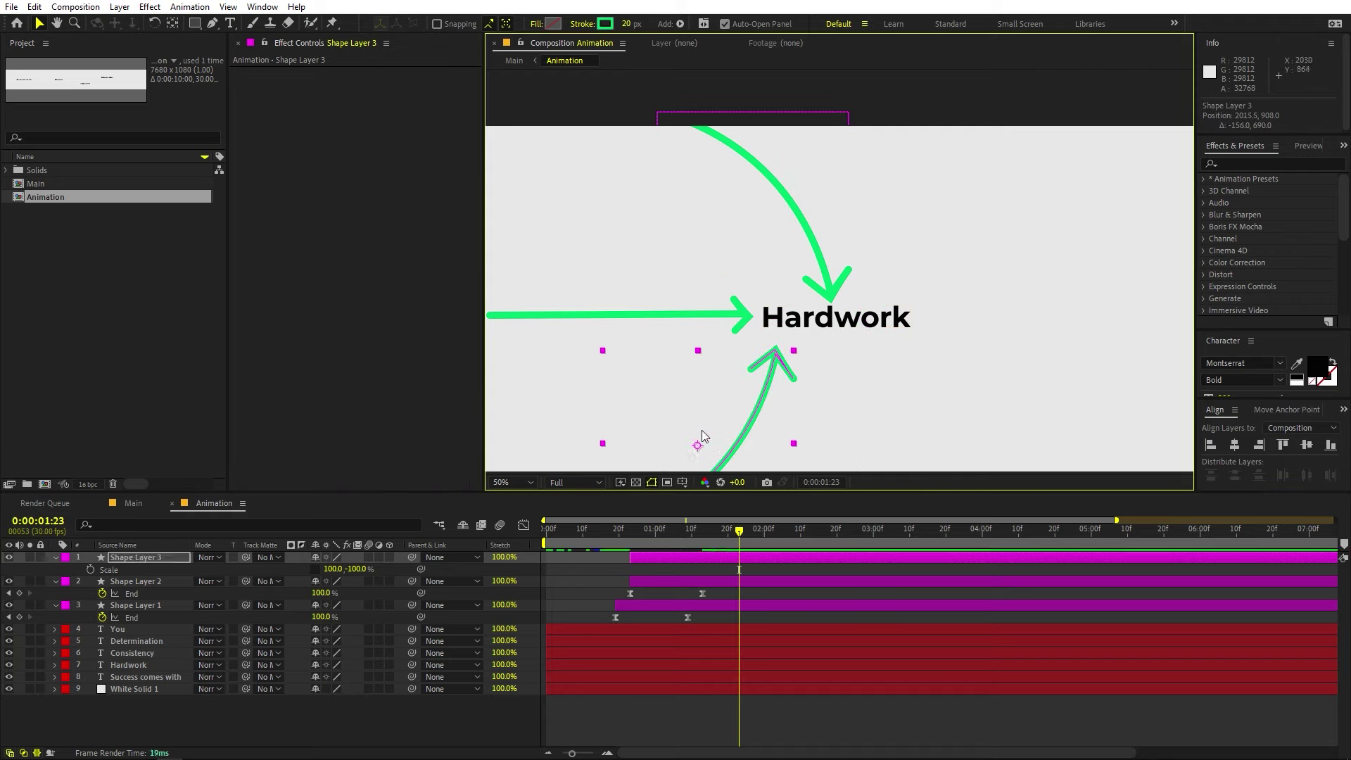
- Rotate the flipped arrow to 17° and reposition it so its tip sits just under the start of Hardwork
key("r")
left_click_drag(335, 571, 347, 570)
left_click_drag(725, 431, 708, 416)
scroll(774, 387, "down", 2)
left_click_drag(815, 371, 801, 345)
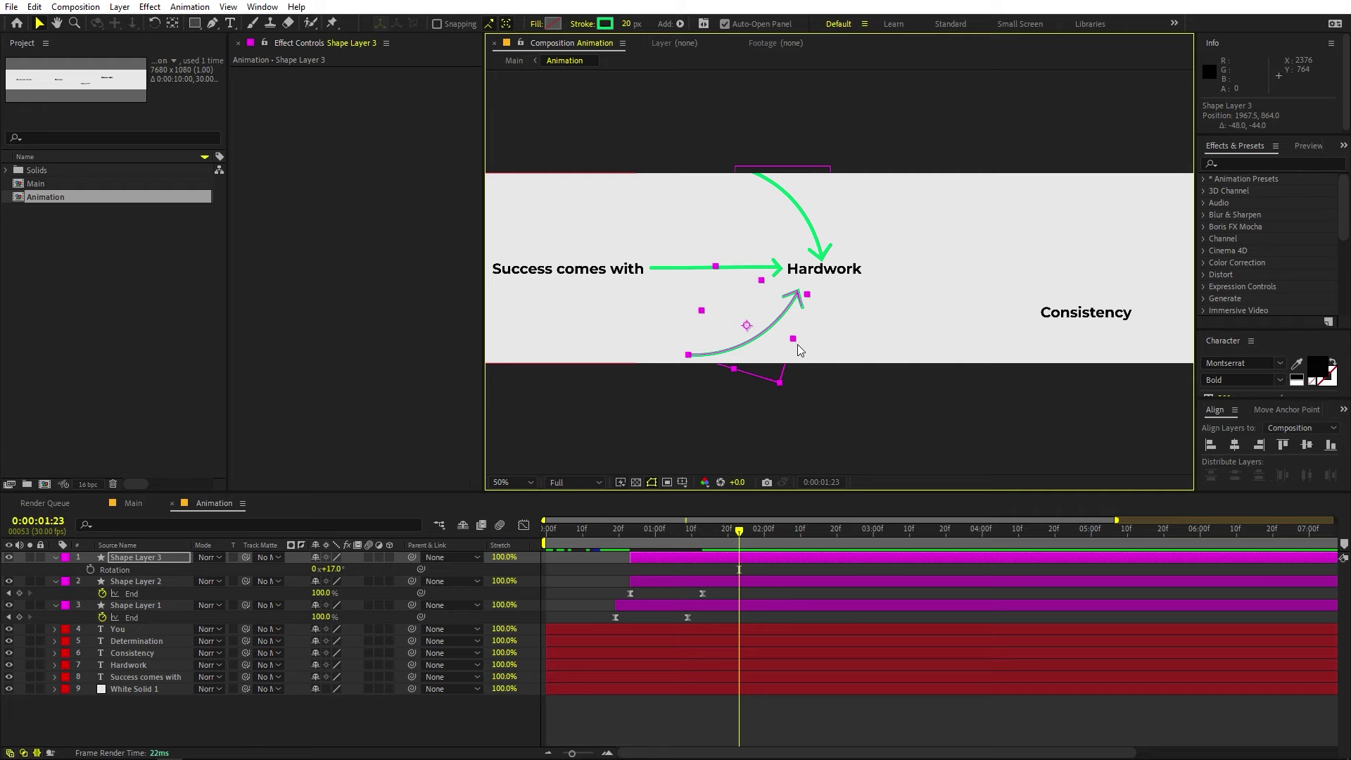
- Extend the tail of the lower flipped arrow past the composition's bottom edge by moving its path end point, and check the arrows
scroll(797, 344, "up", 2)
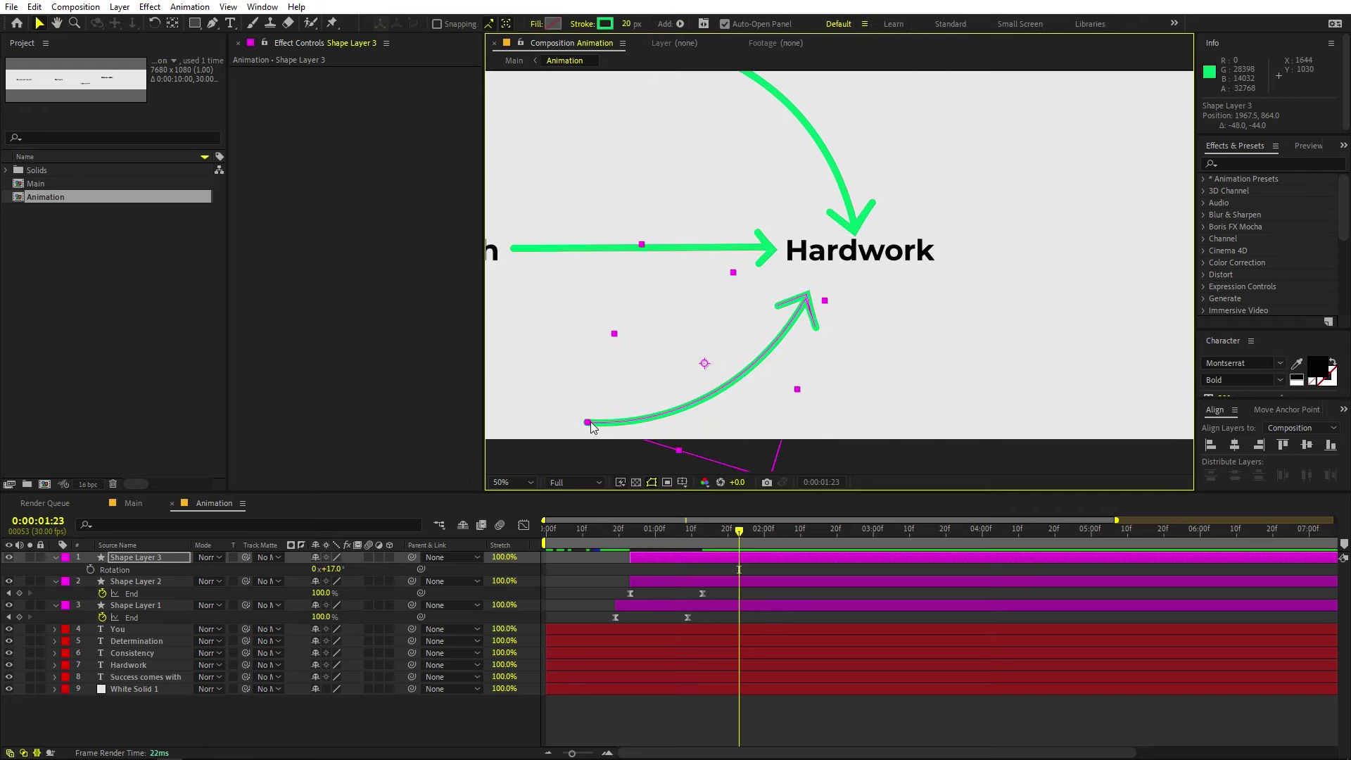
key("g")
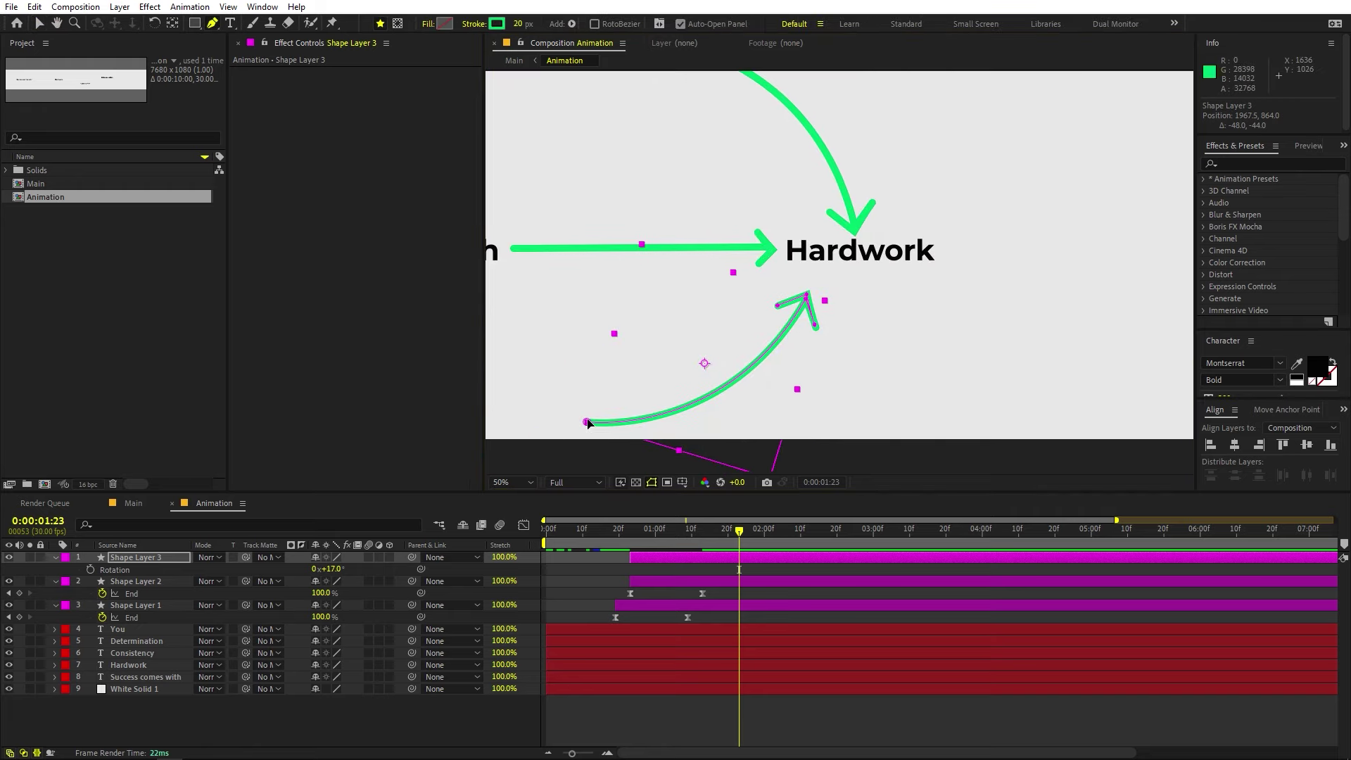
left_click(588, 422)
left_click_drag(588, 424, 582, 455)
left_click(708, 705)
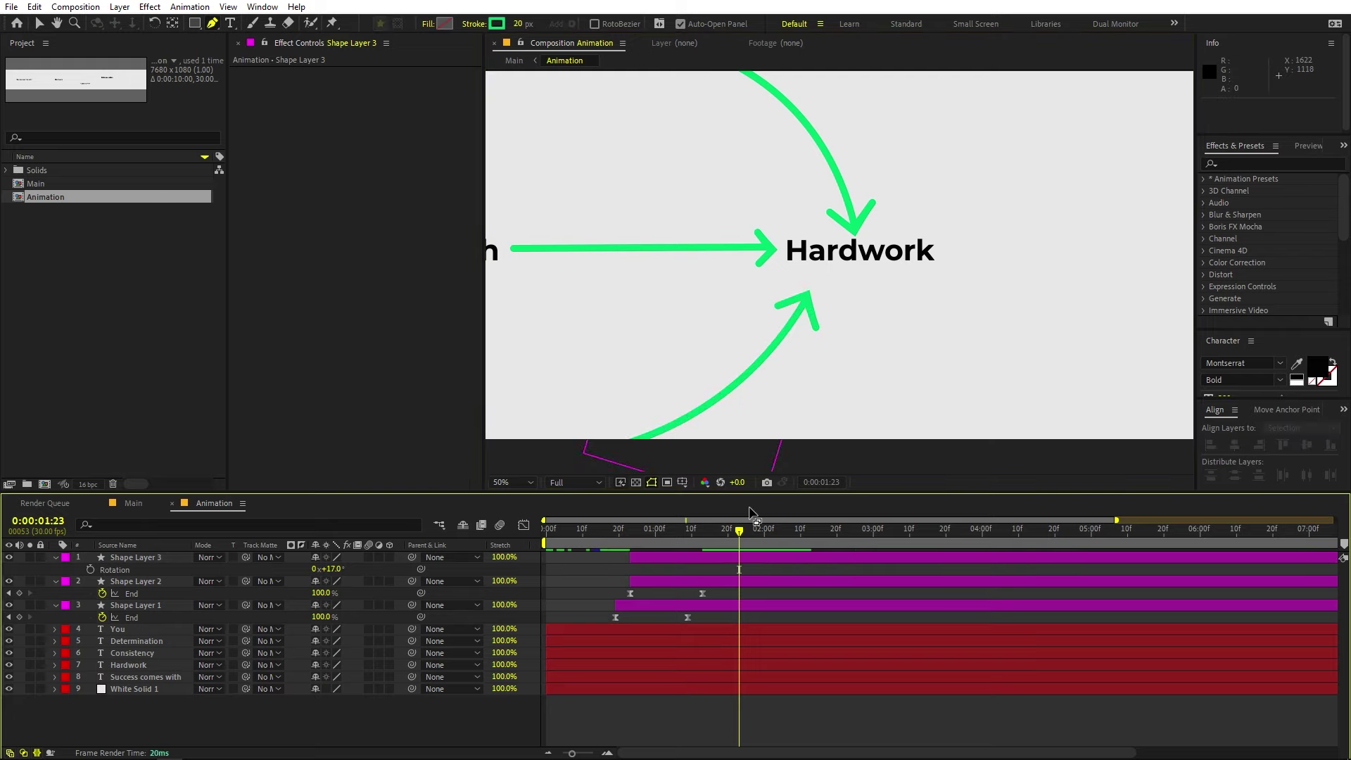
mouse_move(739, 531)
left_mouse_down()
mouse_move(641, 567)
mouse_move(645, 540)
mouse_move(734, 549)
left_mouse_up()
left_click_drag(880, 211, 754, 206)
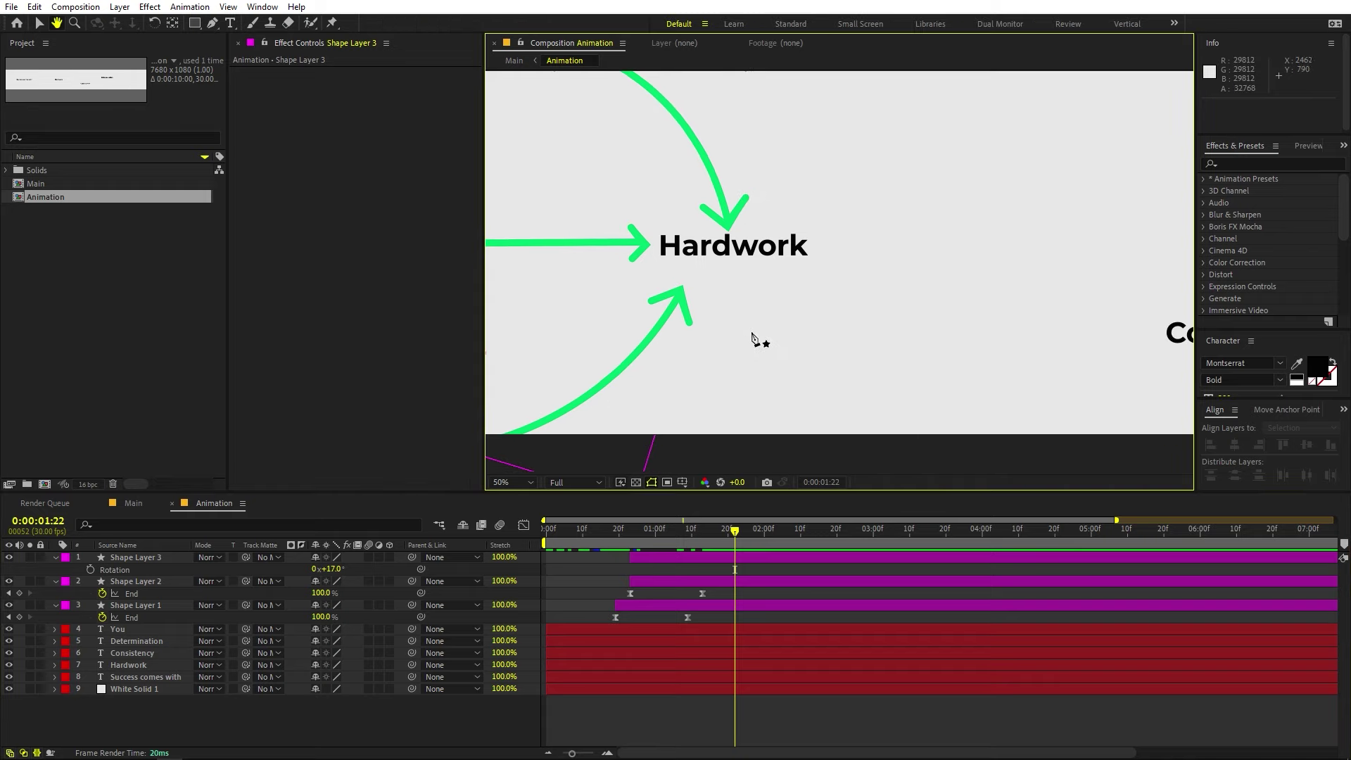
mouse_move(738, 543)
left_mouse_down()
mouse_move(750, 543)
mouse_move(632, 541)
mouse_move(721, 542)
left_mouse_up()
- In the Main composition, add a Position keyframe of 3840, 540 to the Animation layer at 0:00:00:21
left_click(143, 504)
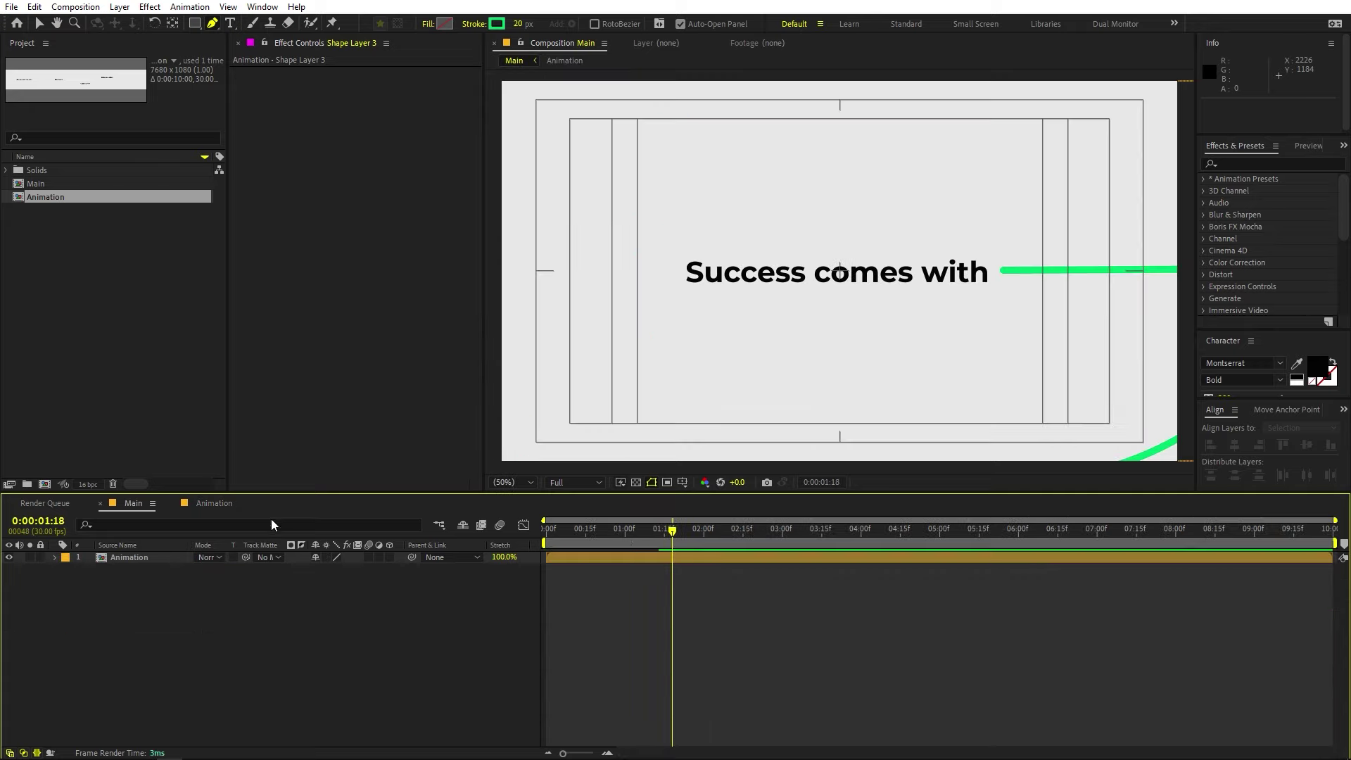
key("Home")
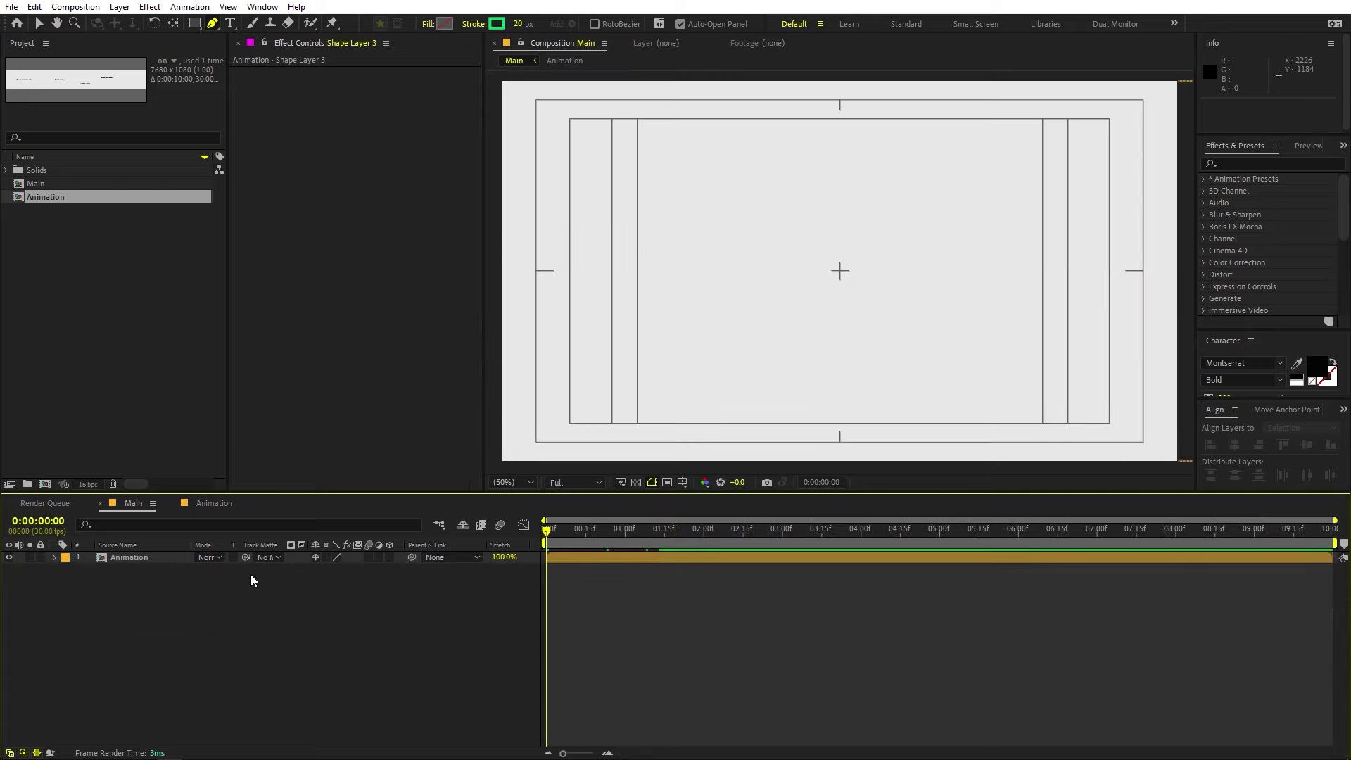
left_click(138, 561)
key("p")
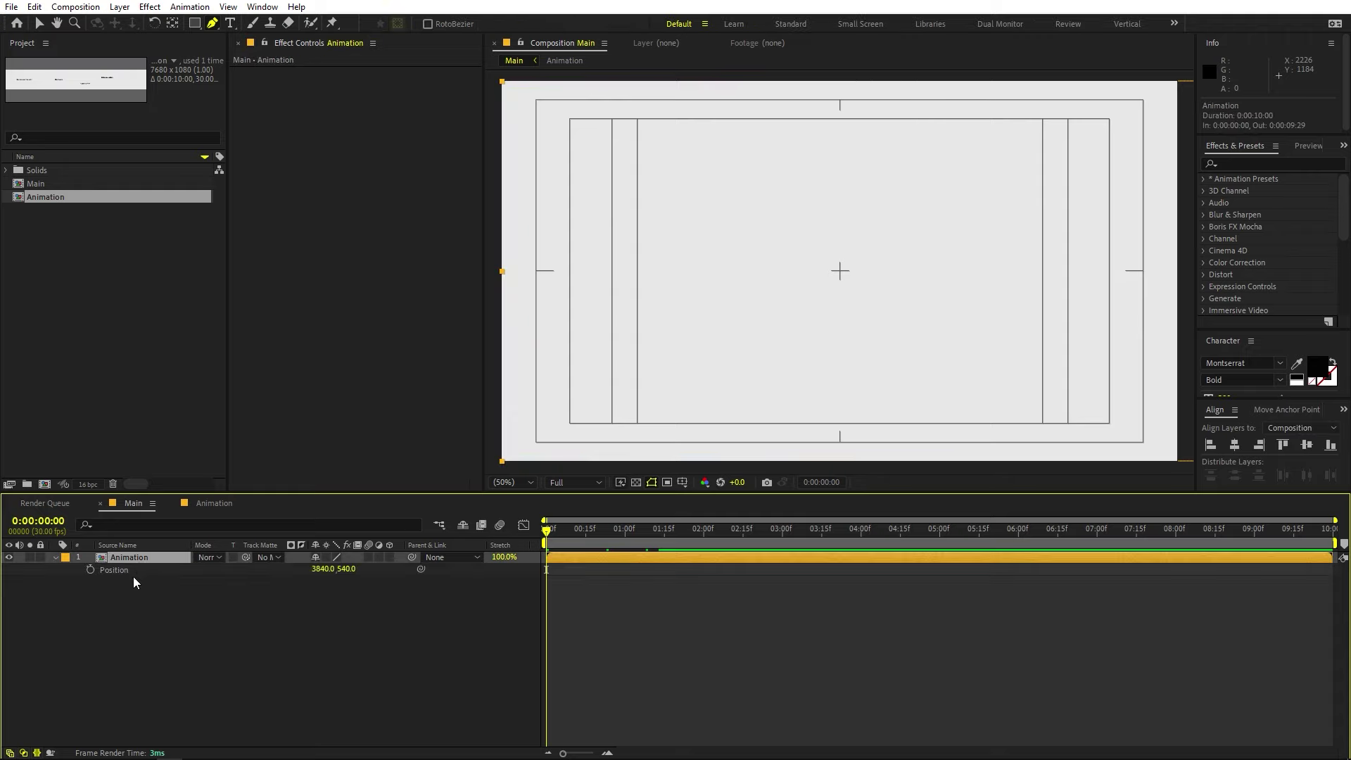
left_click(88, 570)
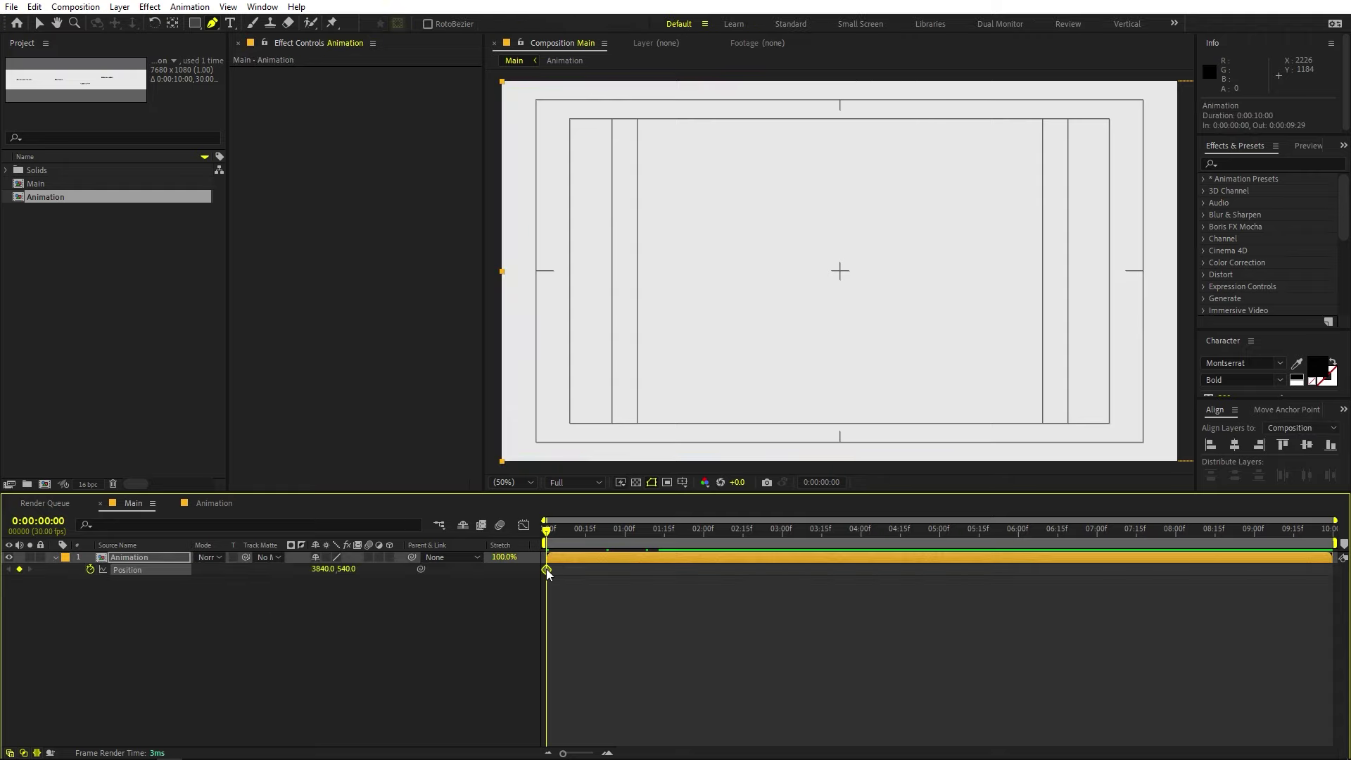
mouse_move(546, 569)
left_mouse_down()
mouse_move(618, 570)
mouse_move(603, 536)
mouse_move(601, 568)
mouse_move(619, 533)
mouse_move(645, 538)
left_mouse_up()
- Set the Animation layer's Position to 2343, 540 at 0:00:01:07 so that Hardwork is centred in the frame
key("space")
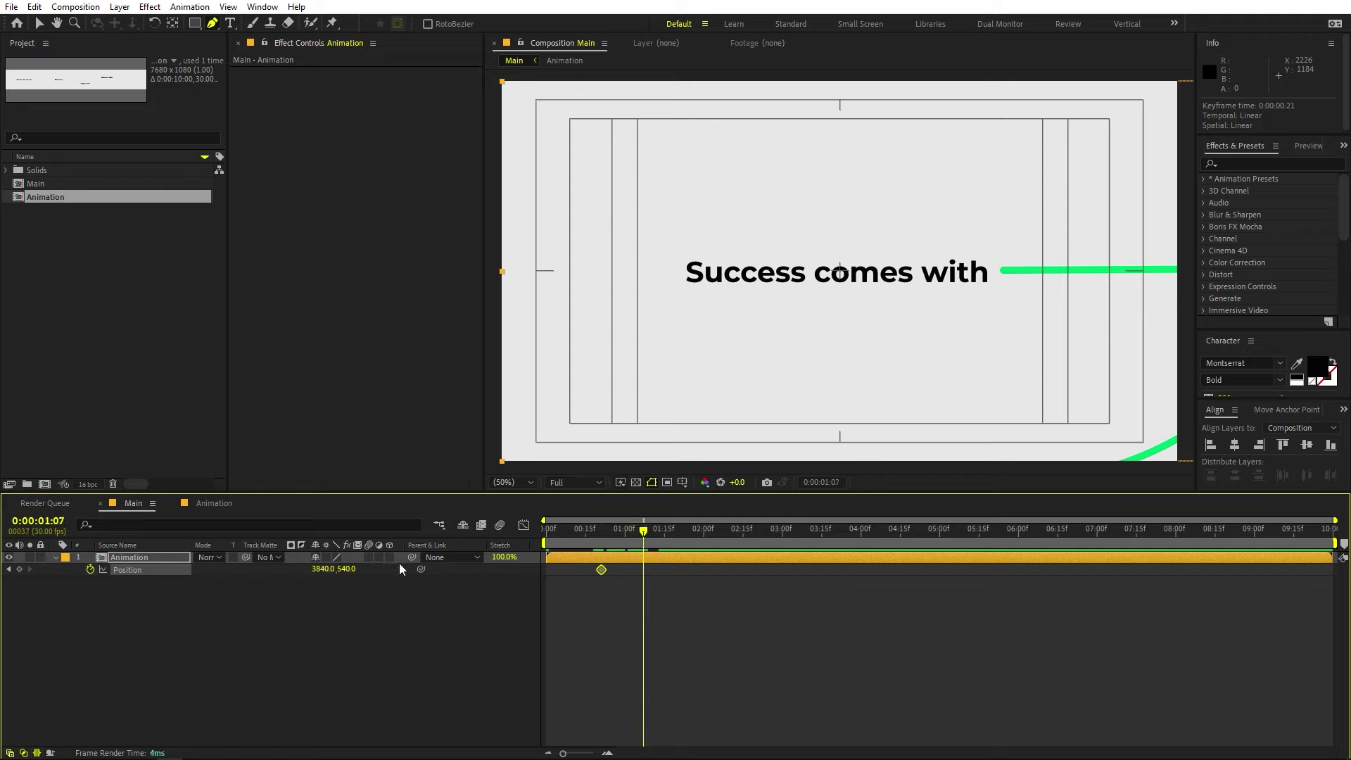
left_click_drag(325, 570, 233, 570)
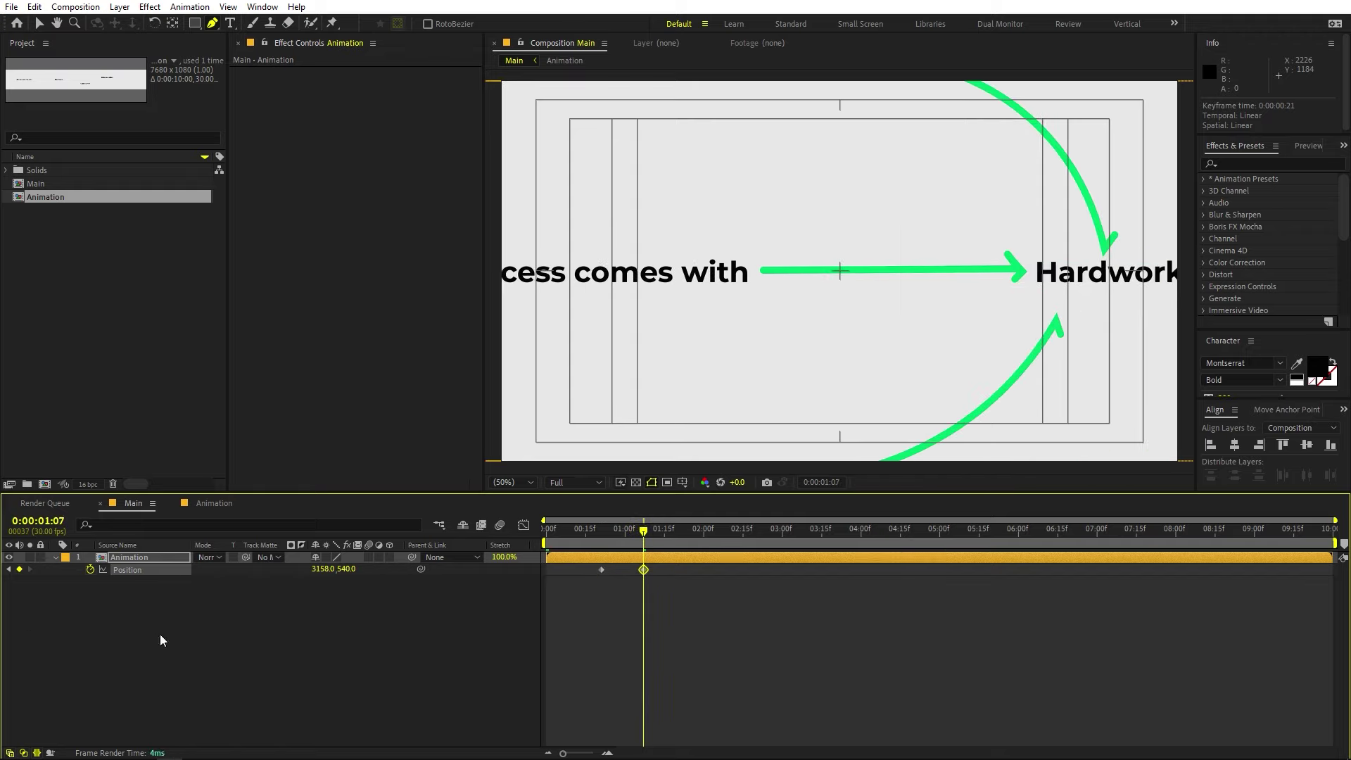
mouse_move(320, 570)
left_mouse_down()
mouse_move(222, 570)
mouse_move(329, 570)
left_mouse_up()
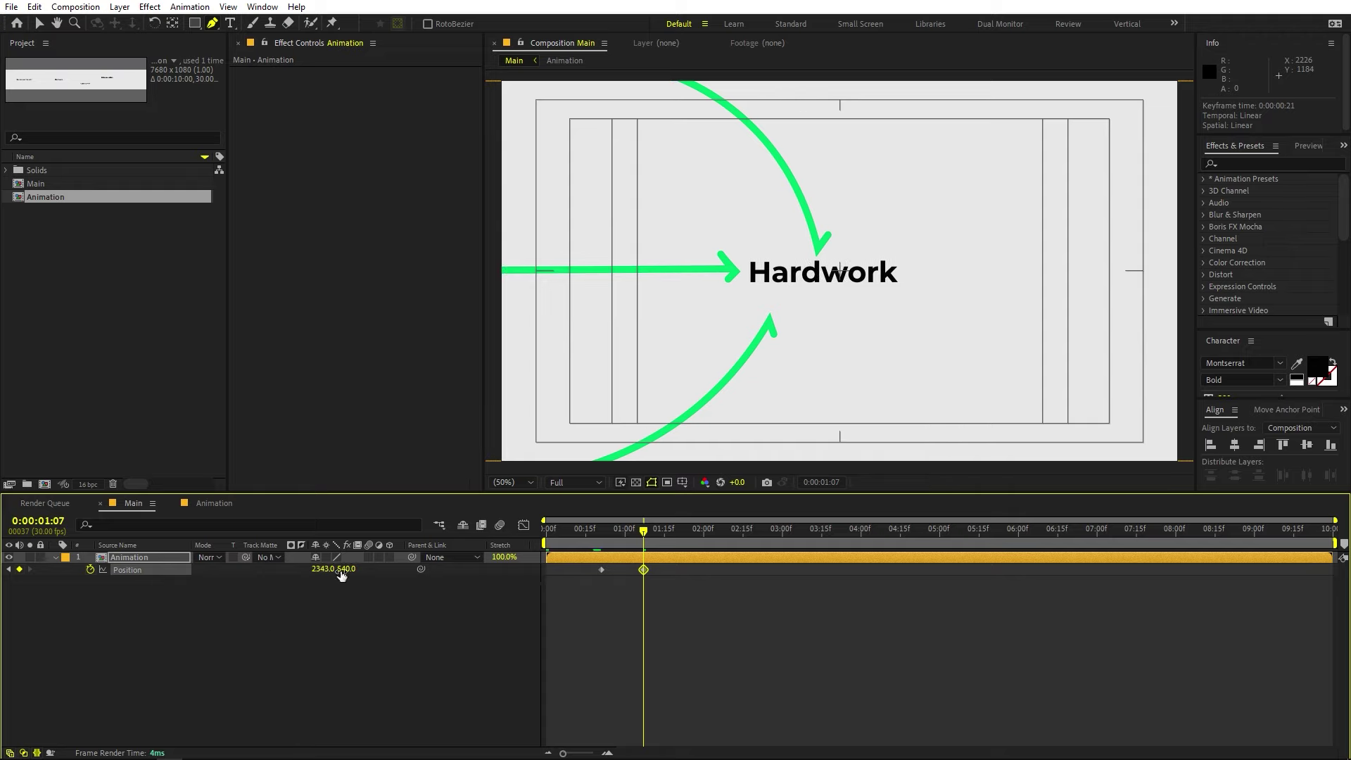
- Apply Easy Ease to both Position keyframes of the Animation layer and show their speed graph
left_click_drag(649, 529, 548, 529)
left_click_drag(699, 594, 584, 562)
key("F9")
left_click(524, 527)
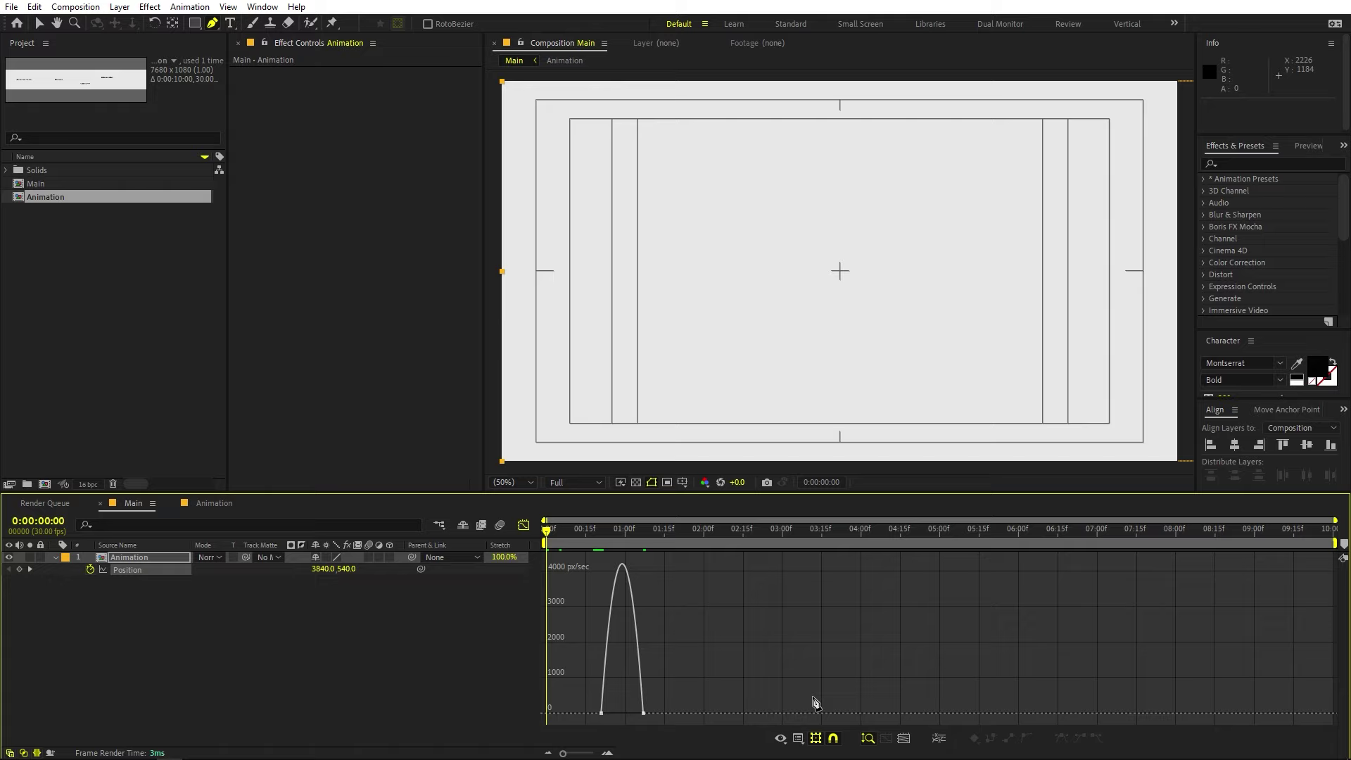
left_click_drag(794, 553, 598, 728)
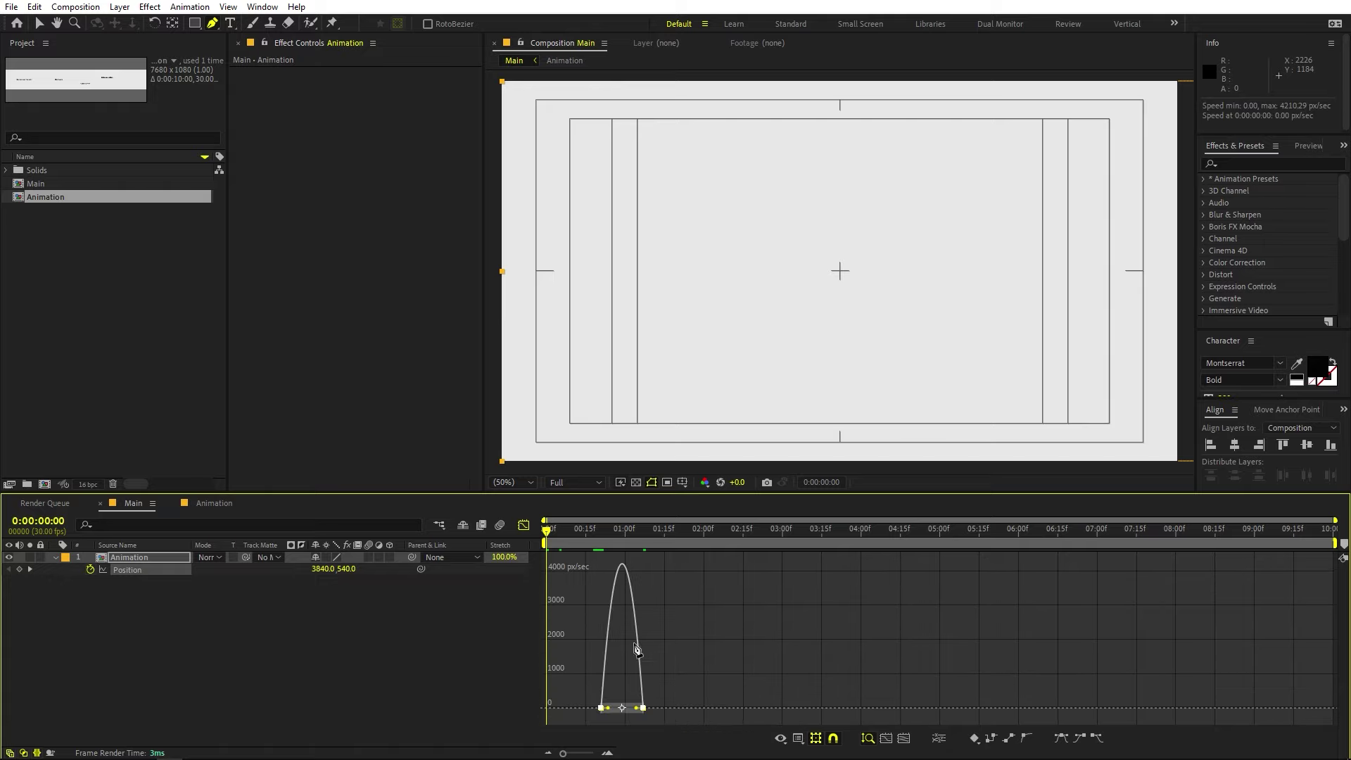
left_click(815, 737)
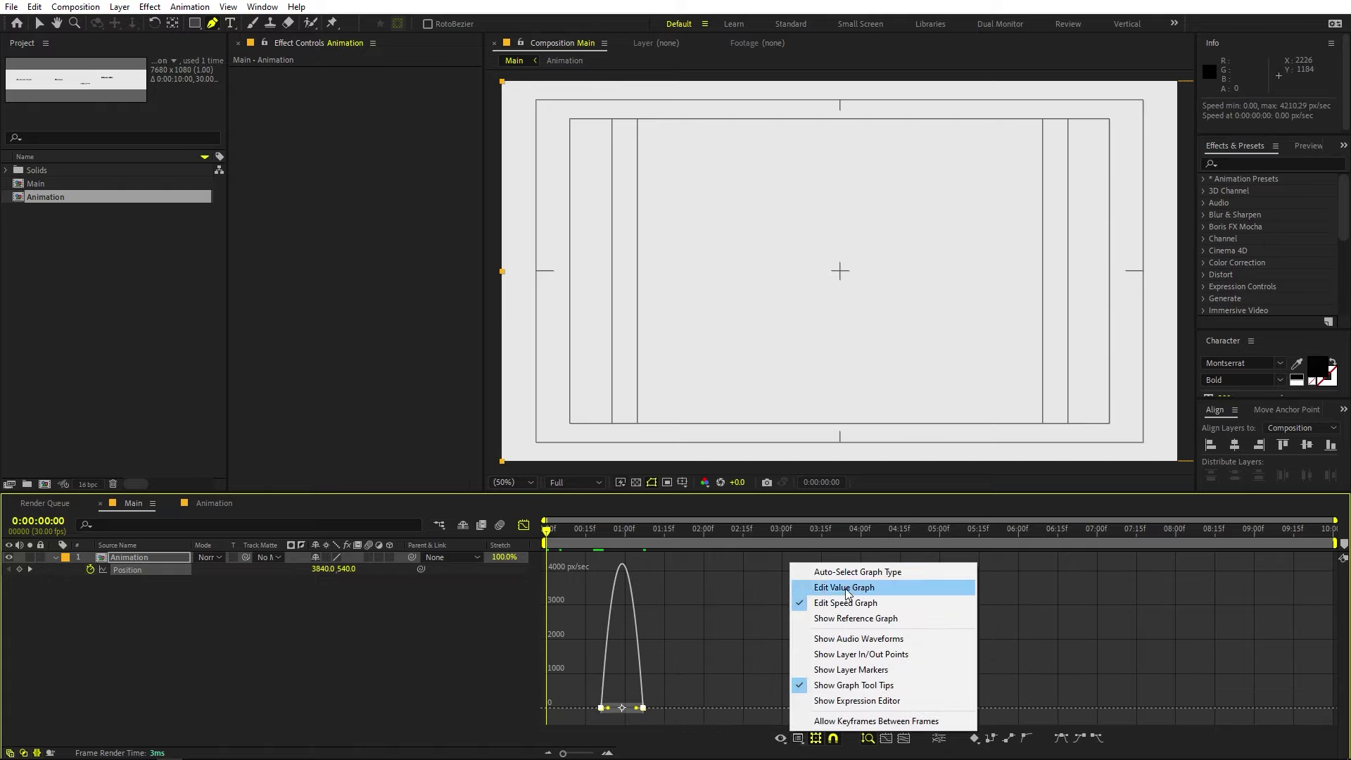
left_click(637, 622)
- Stretch the Position keyframes' speed handles so the move peaks sharply near its start and slows gradually, and close the graph editor
key("v")
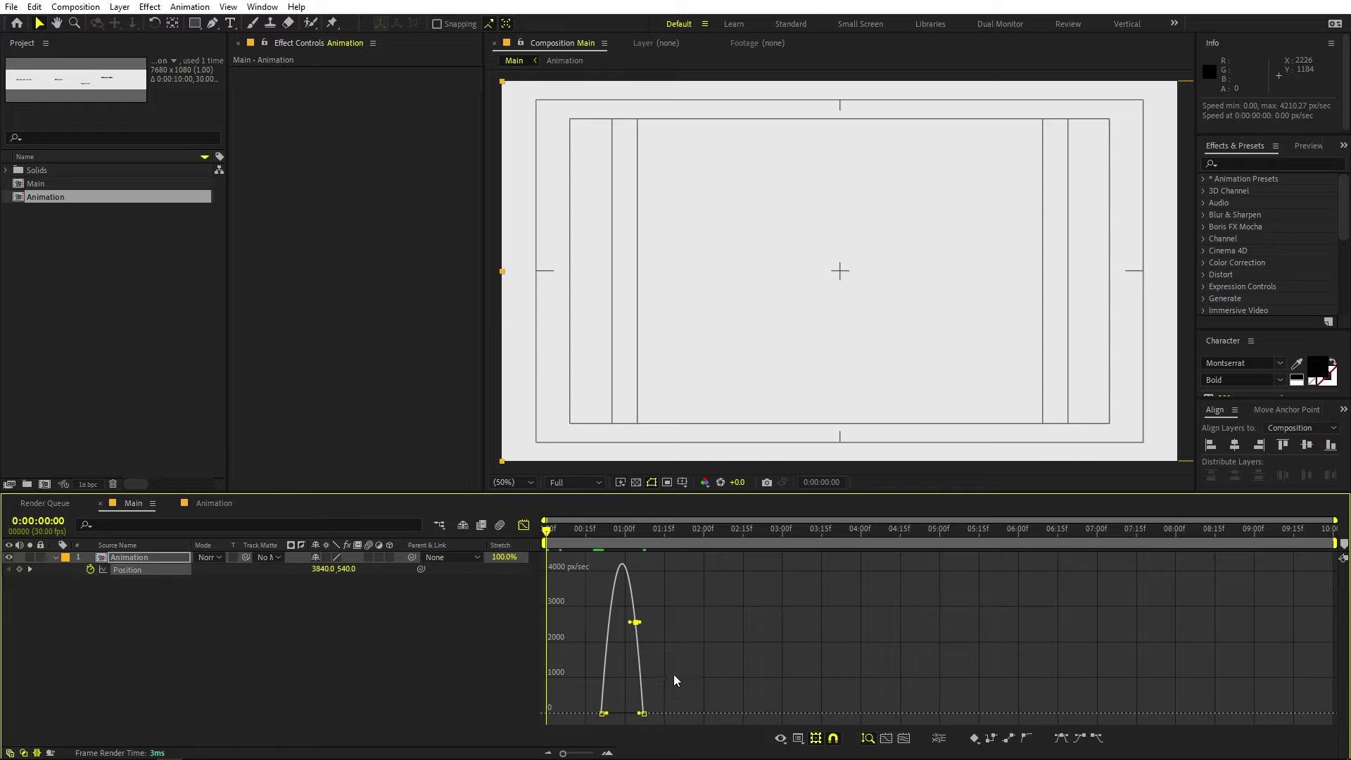
left_click_drag(673, 679, 618, 715)
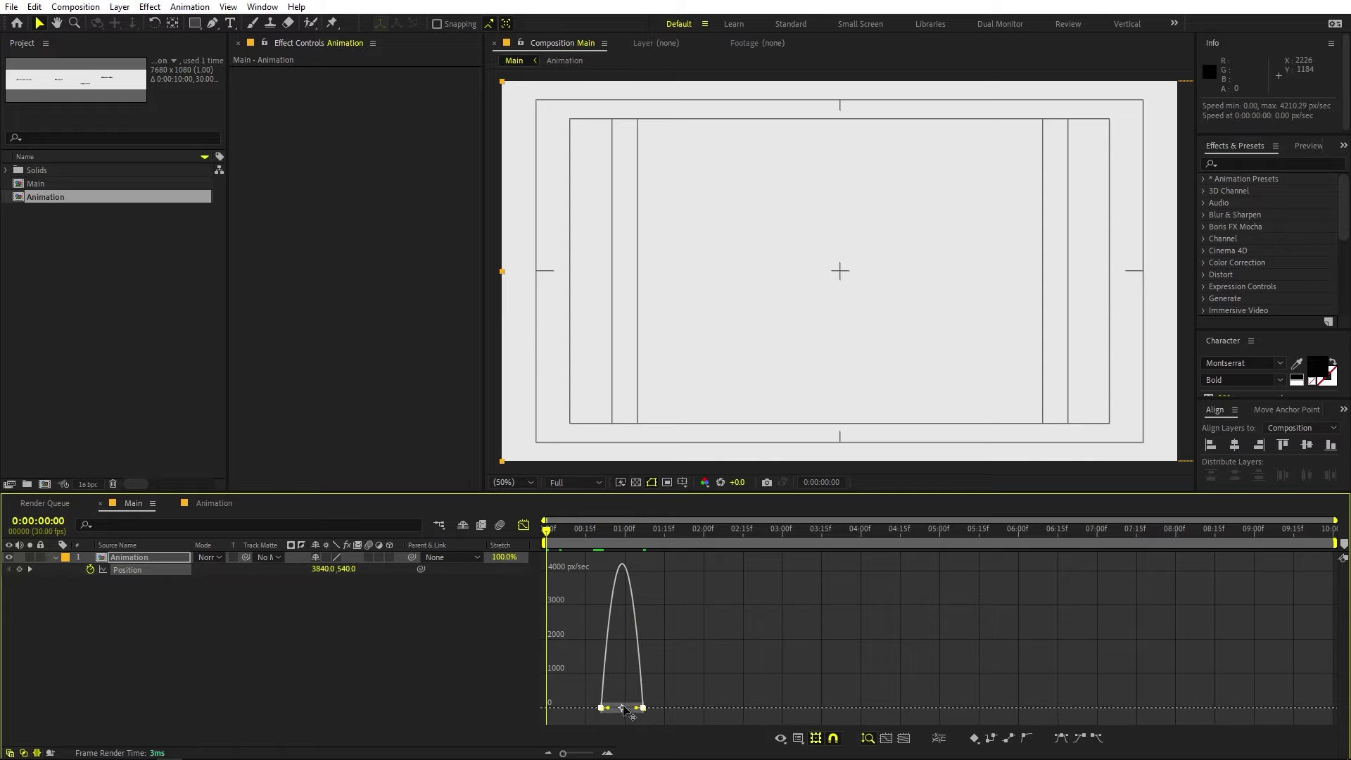
scroll(624, 708, "up", 2)
left_click_drag(651, 710, 618, 714)
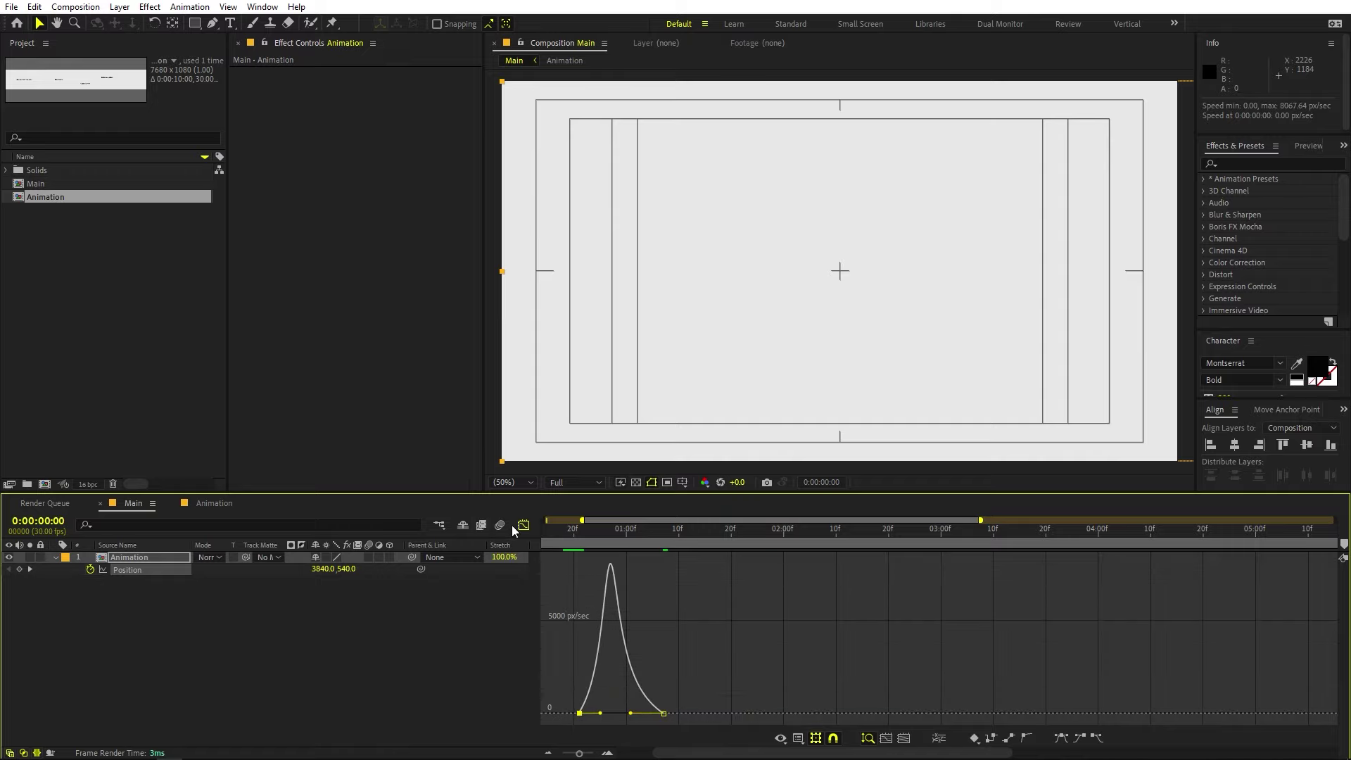
left_click(524, 525)
- Preview the eased pan to Hardwork in Main and check the arrow timing around 0:00:01:00
key("space")
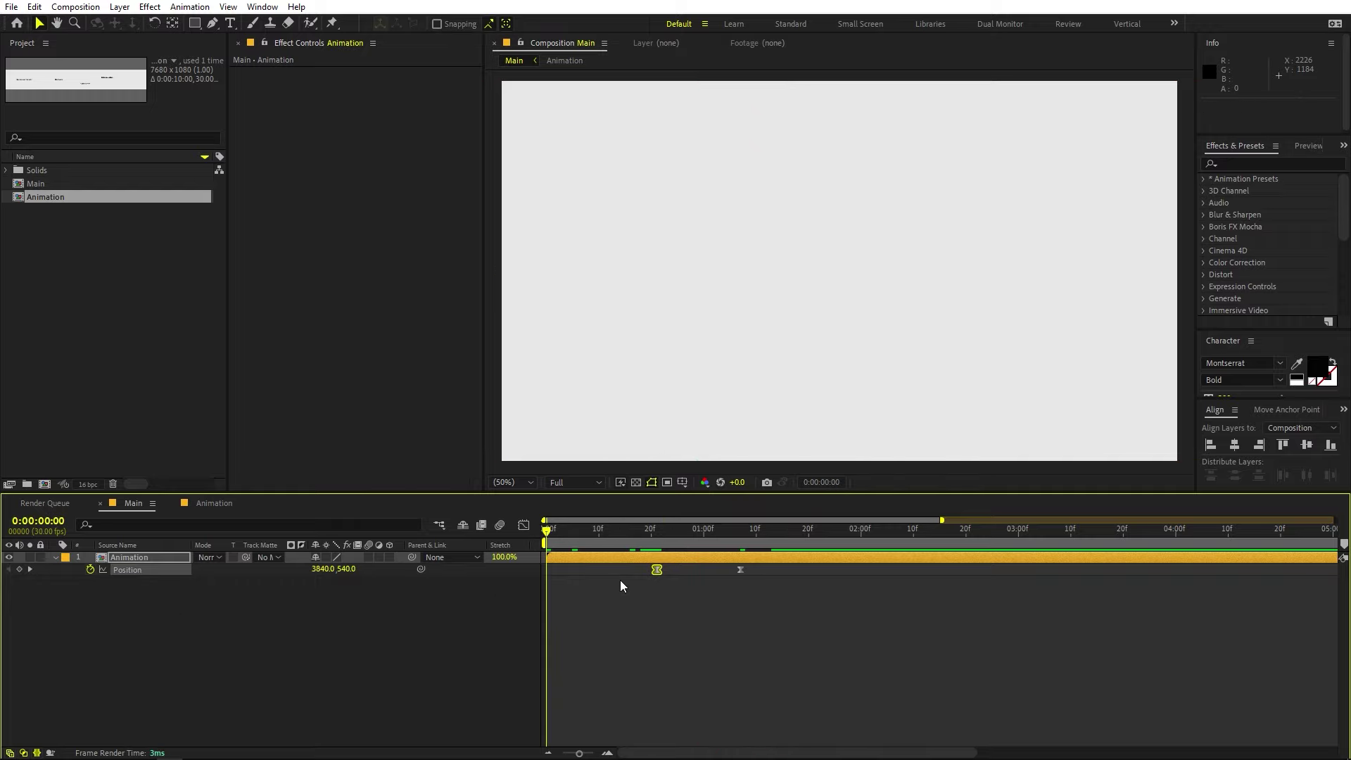
key("apostrophe")
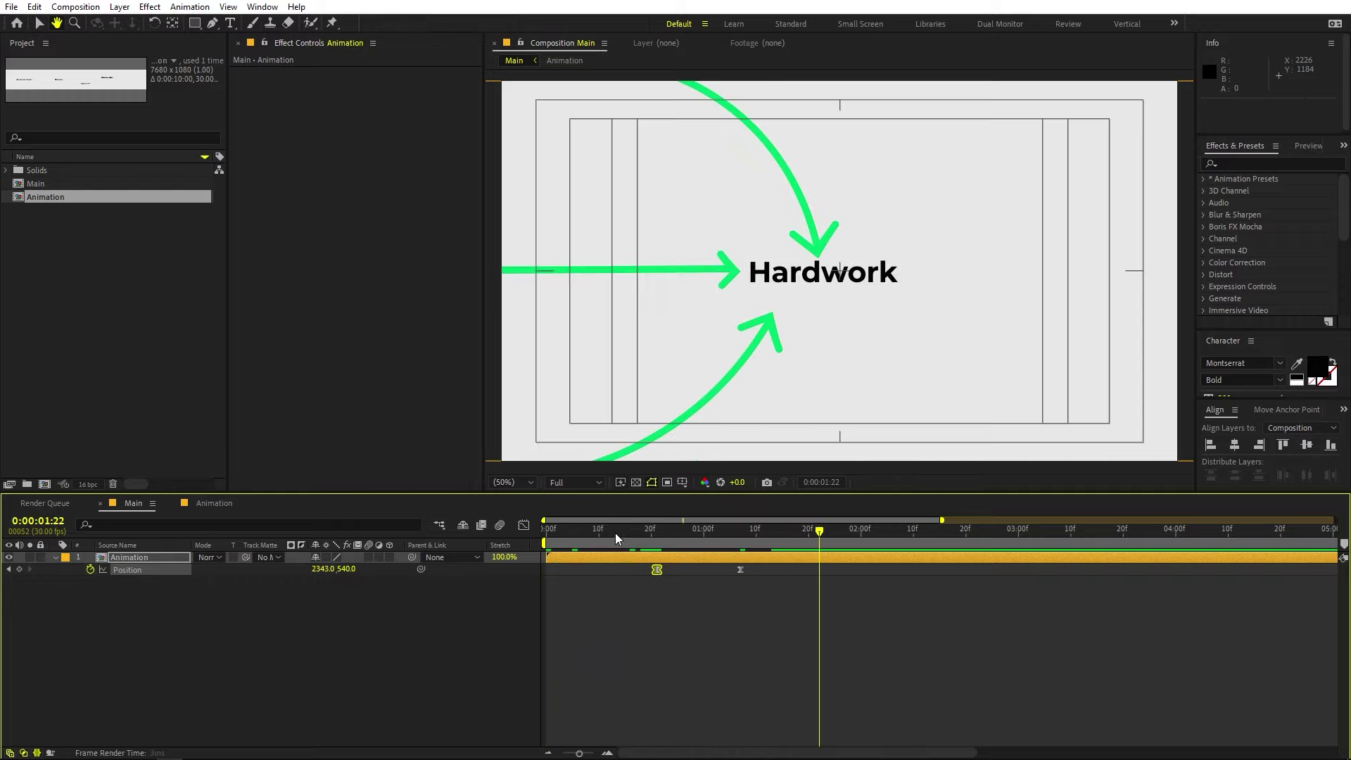
left_click_drag(615, 534, 706, 542)
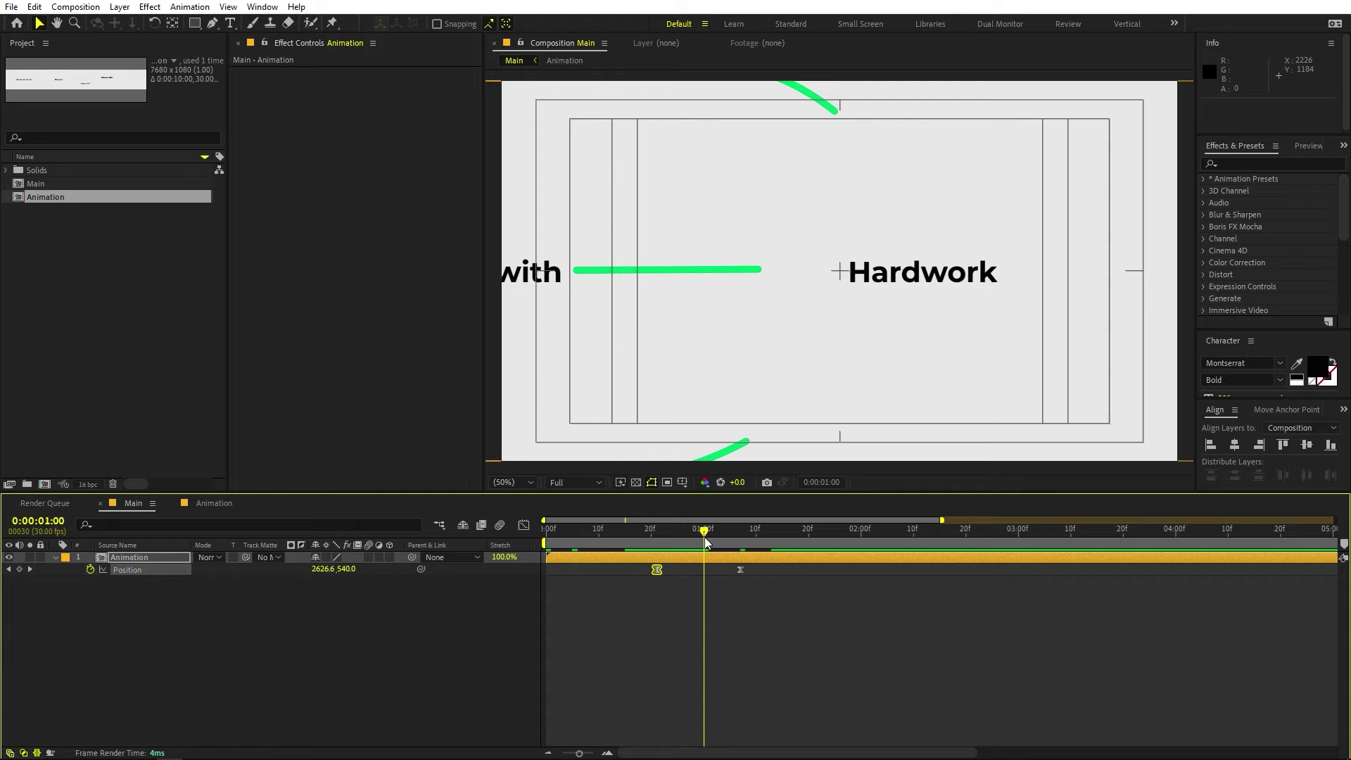
- In the Animation composition, shift Shape Layer 2 and Shape Layer 3 two frames earlier to start at 0:00:00:21
double_click(736, 559)
left_click(682, 560)
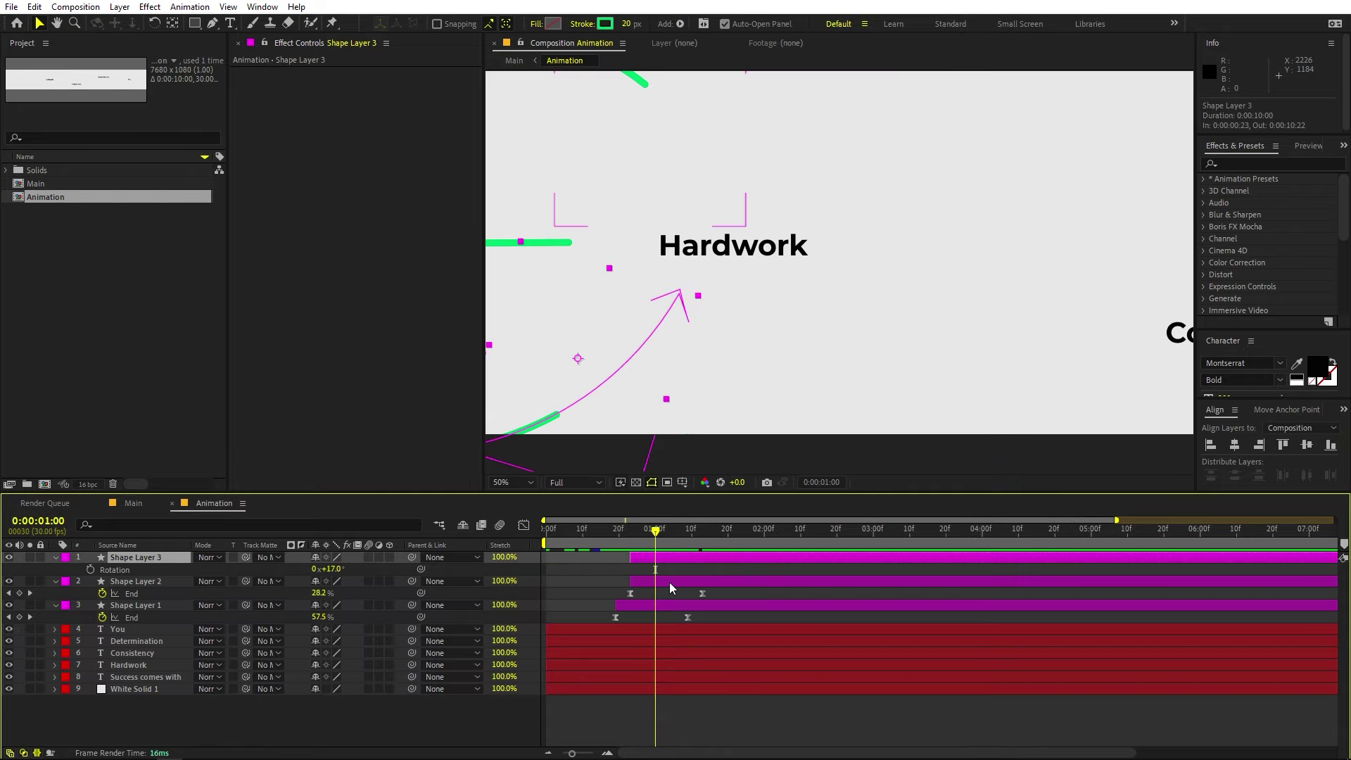
left_click(686, 585, "shift")
left_click_drag(686, 585, 684, 585)
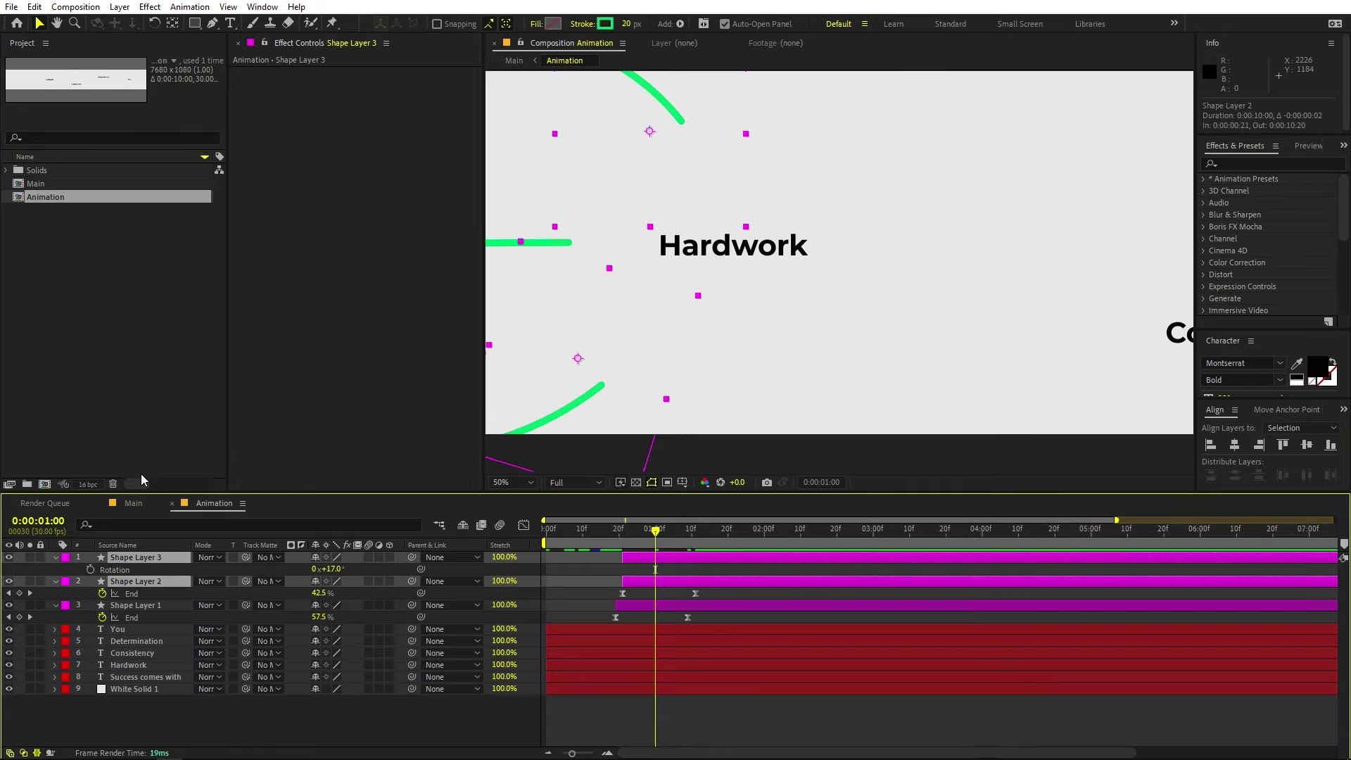
- Preview the retimed curved arrows from the beginning of the Main composition
left_click(133, 504)
key("space")
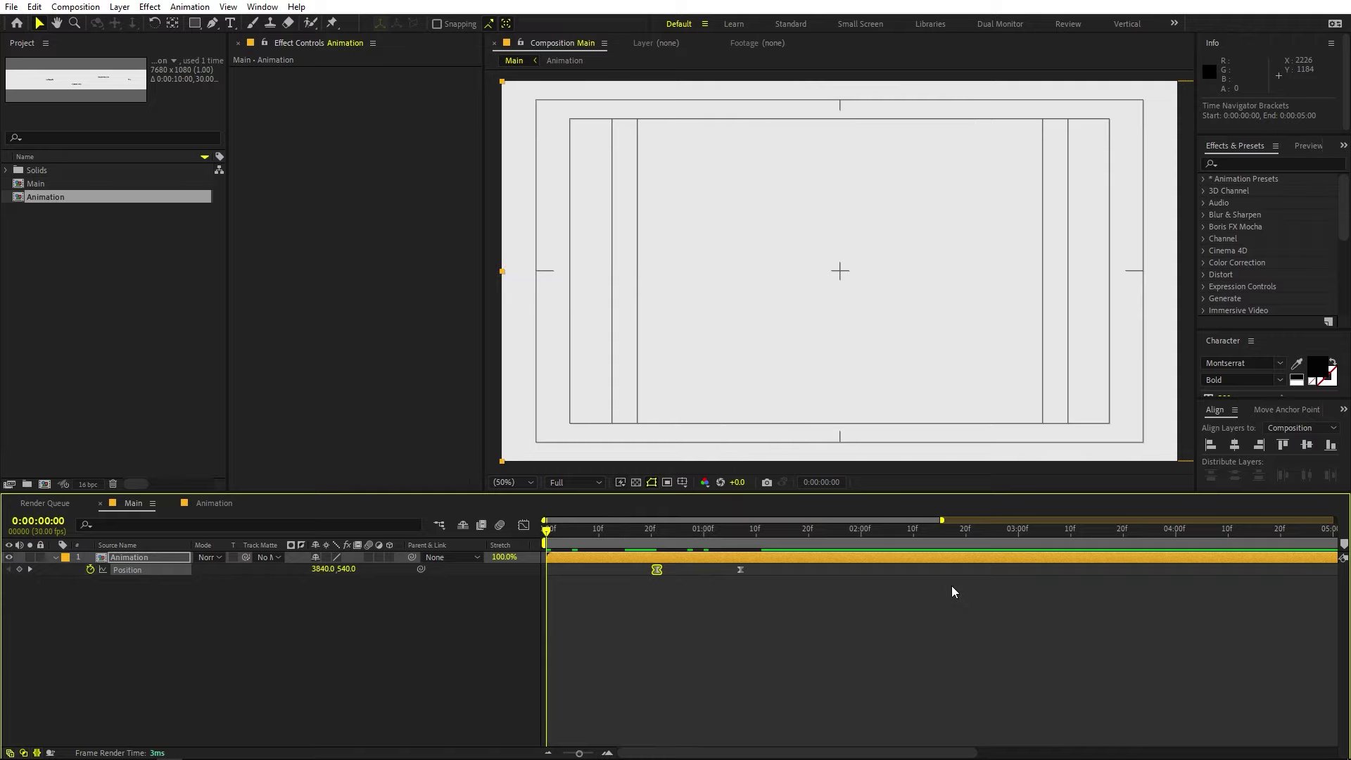
key("apostrophe")
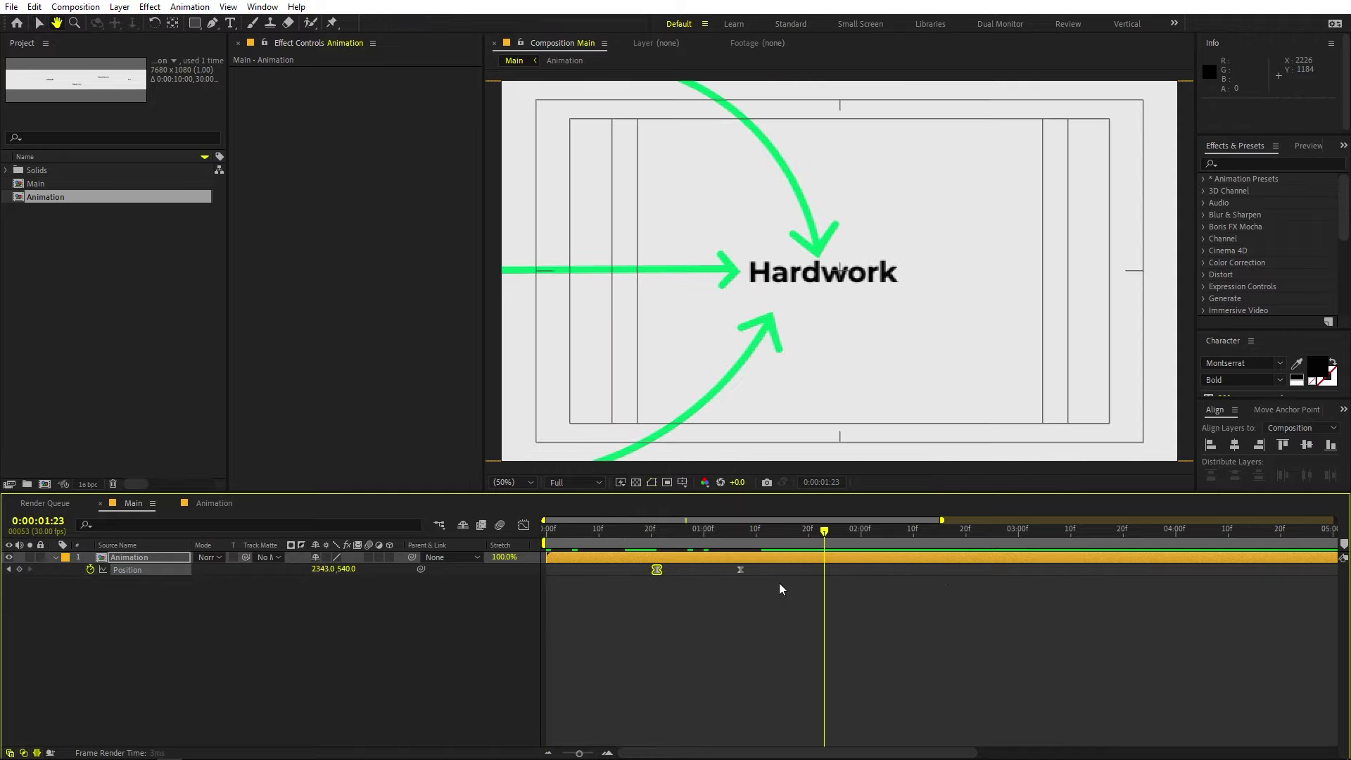
left_click(727, 628)
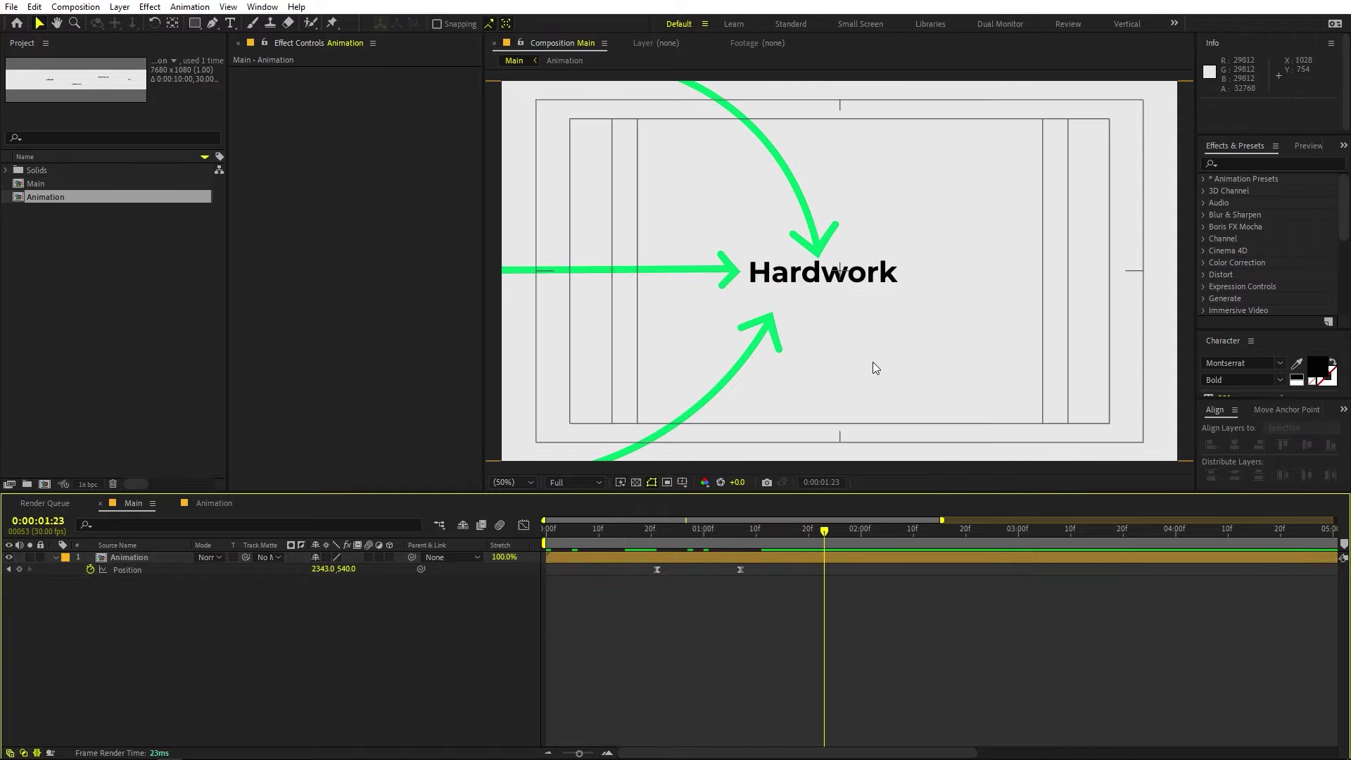
- In the Animation composition, start a new green Pen tool path on its own shape layer just after the word Hardwork
double_click(710, 558)
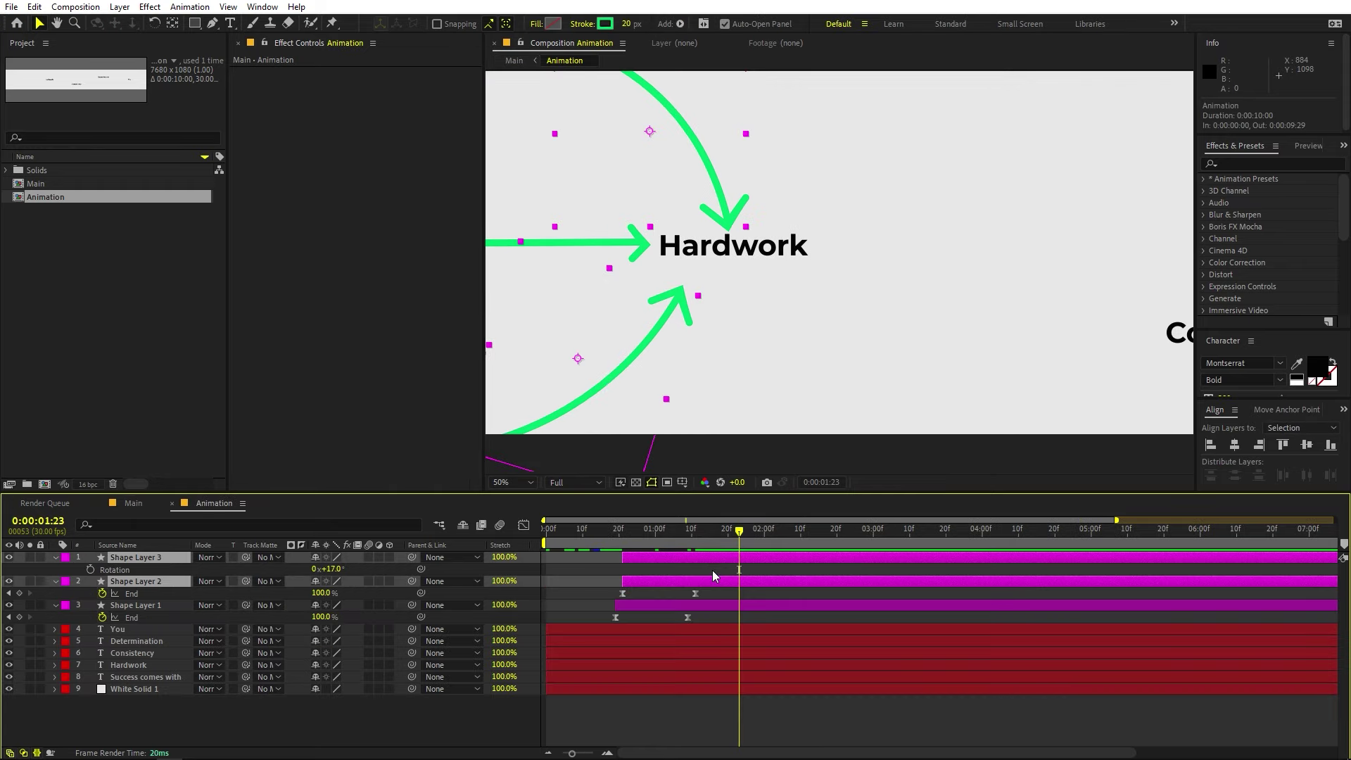
left_click(579, 595)
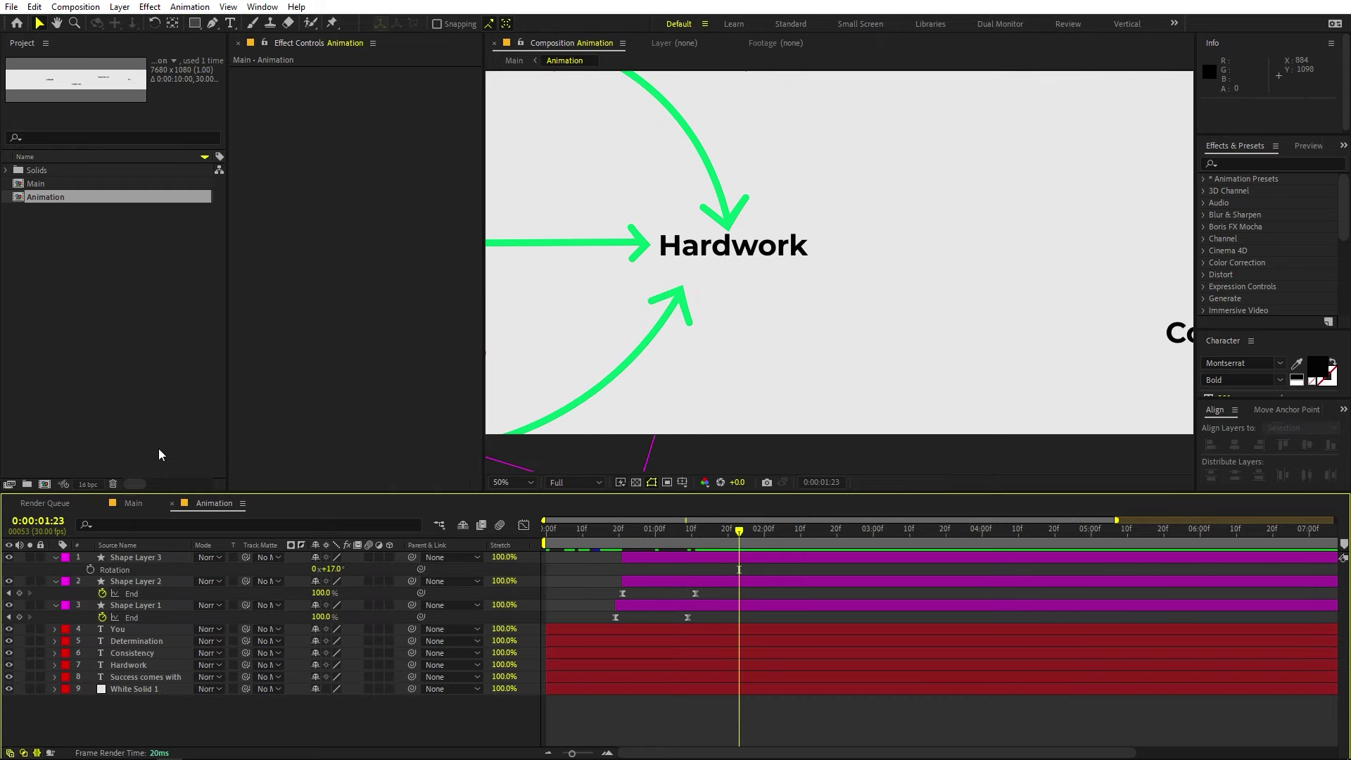
left_click(117, 412)
key("comma")
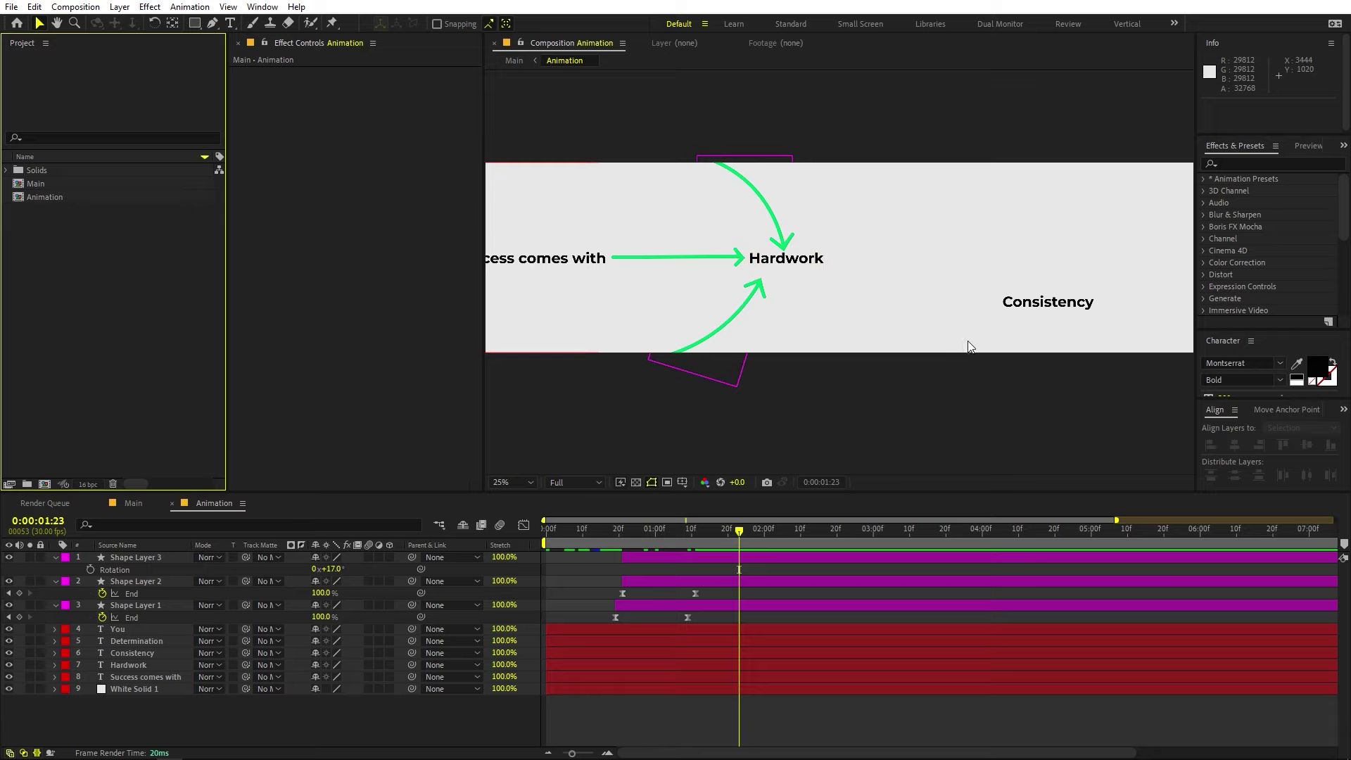
key("space")
left_click_drag(957, 247, 793, 266)
key("period")
left_click_drag(751, 320, 824, 293)
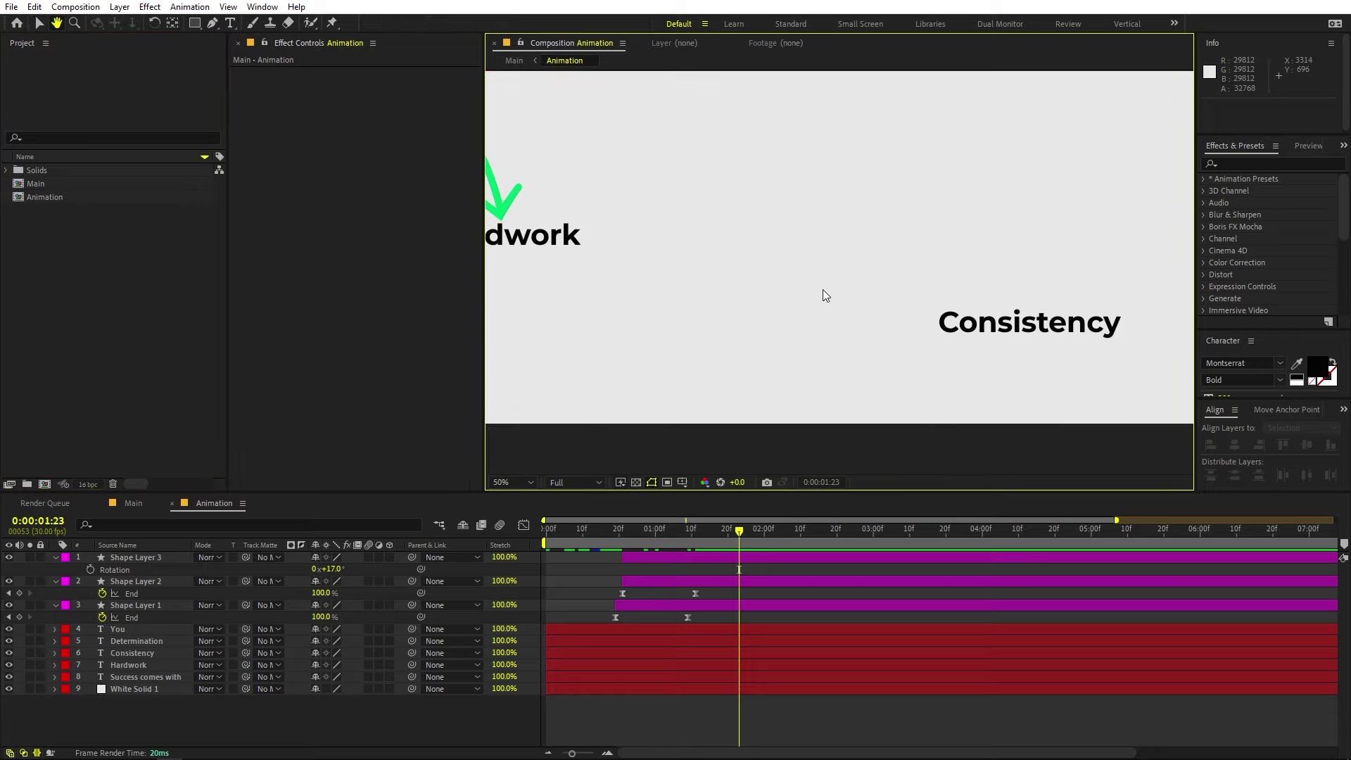
left_click(72, 362)
left_click(212, 24)
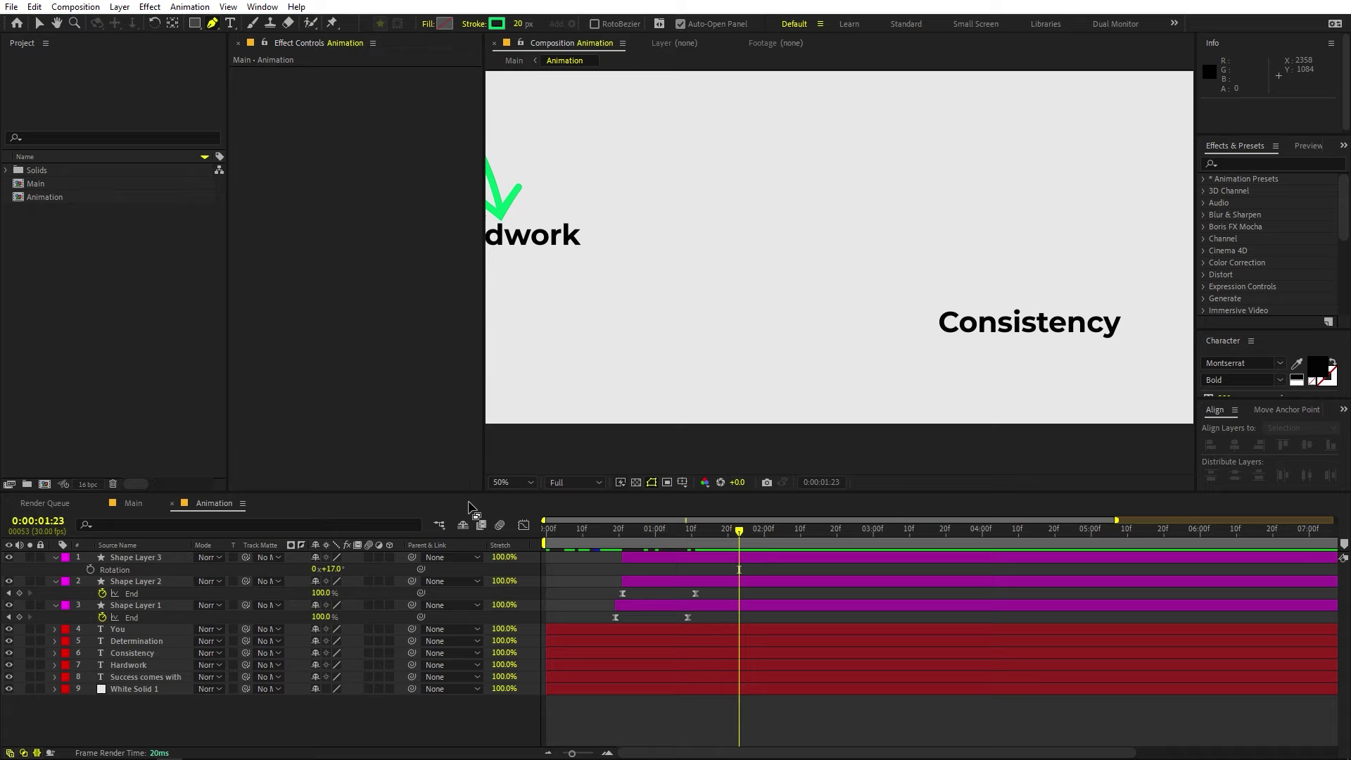
left_click(661, 724)
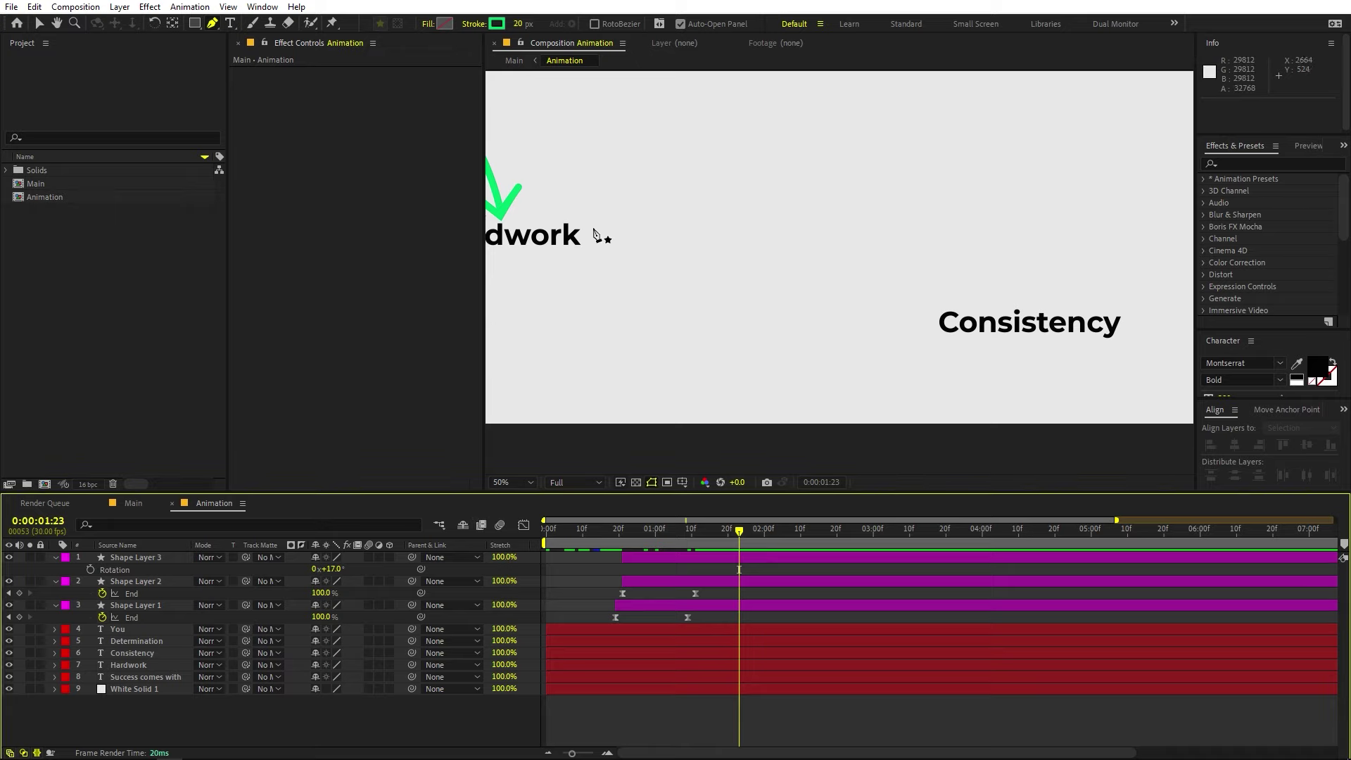
left_click(599, 230)
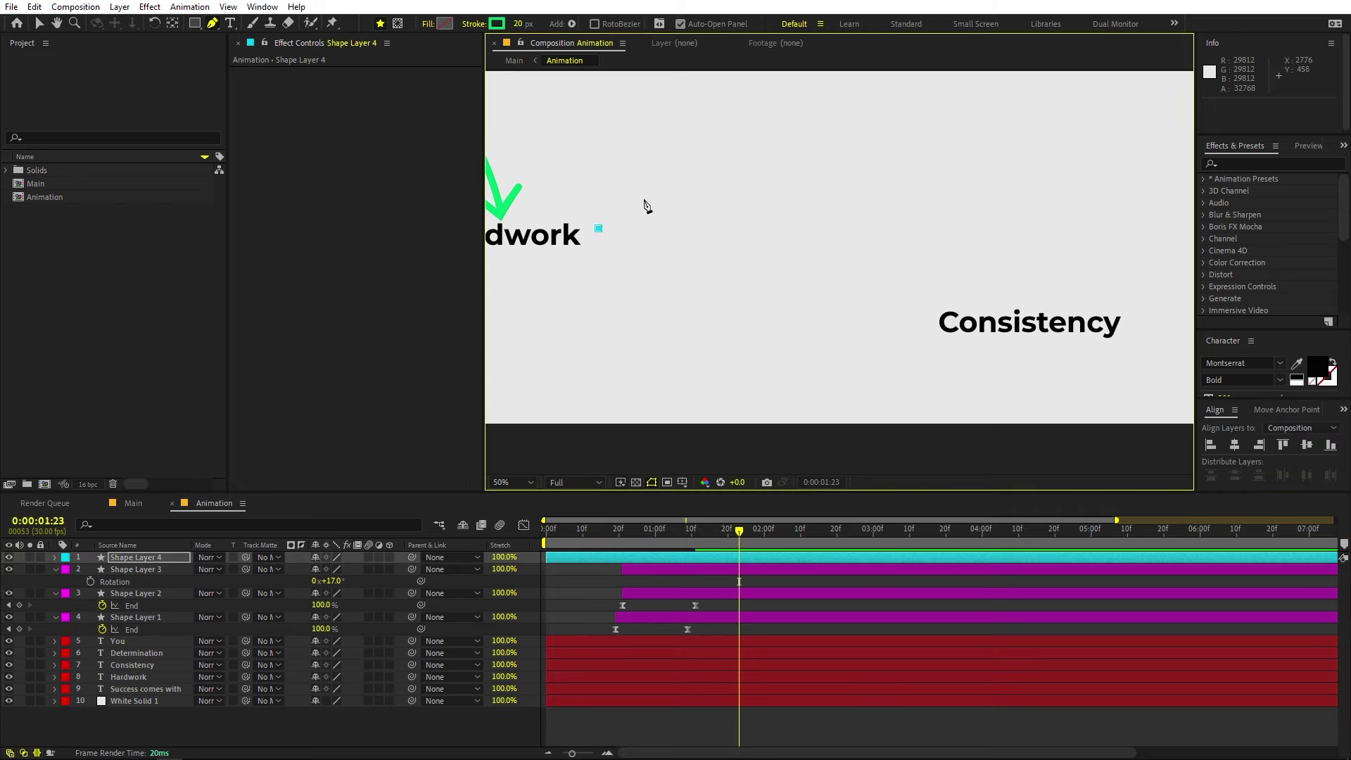
- Draw the path through a small loop midway and end it with a gentle curve just before Consistency
left_click_drag(747, 240, 762, 200)
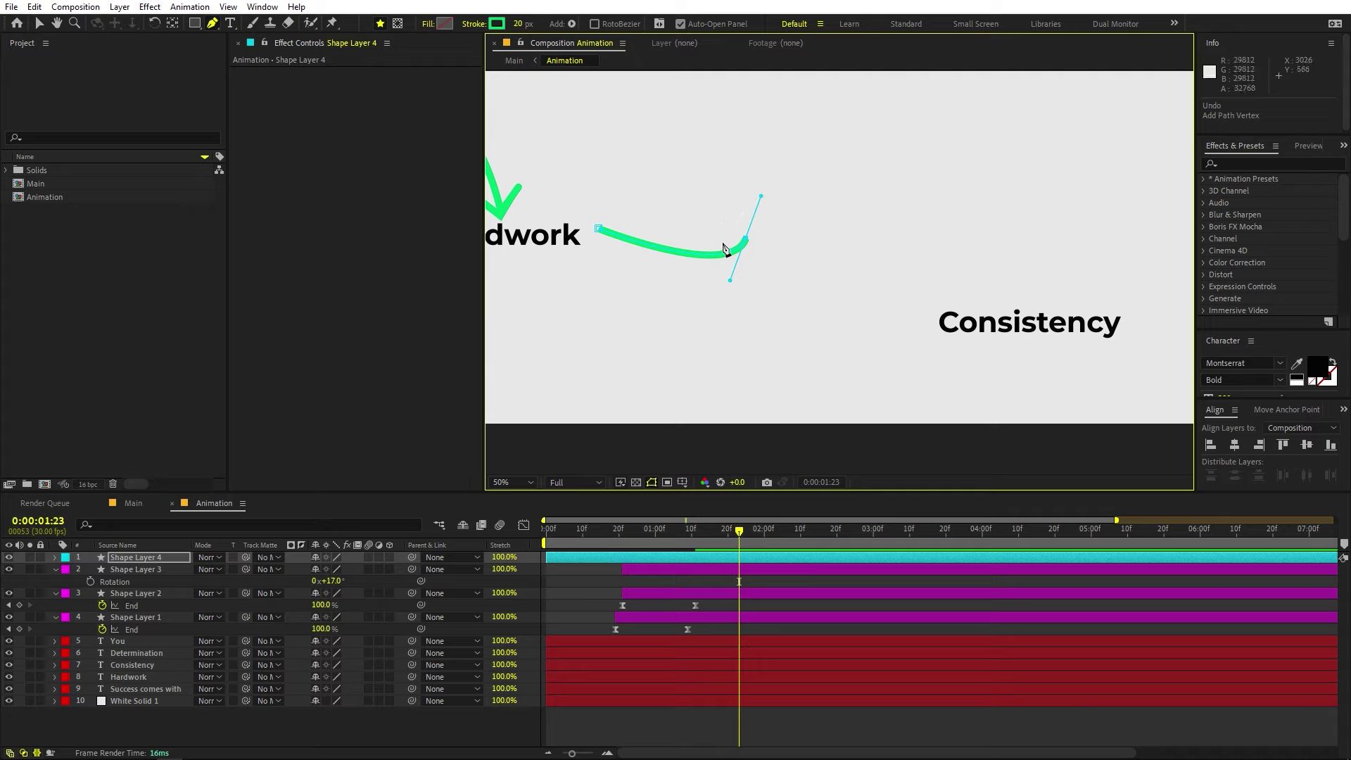
left_click_drag(715, 245, 728, 280)
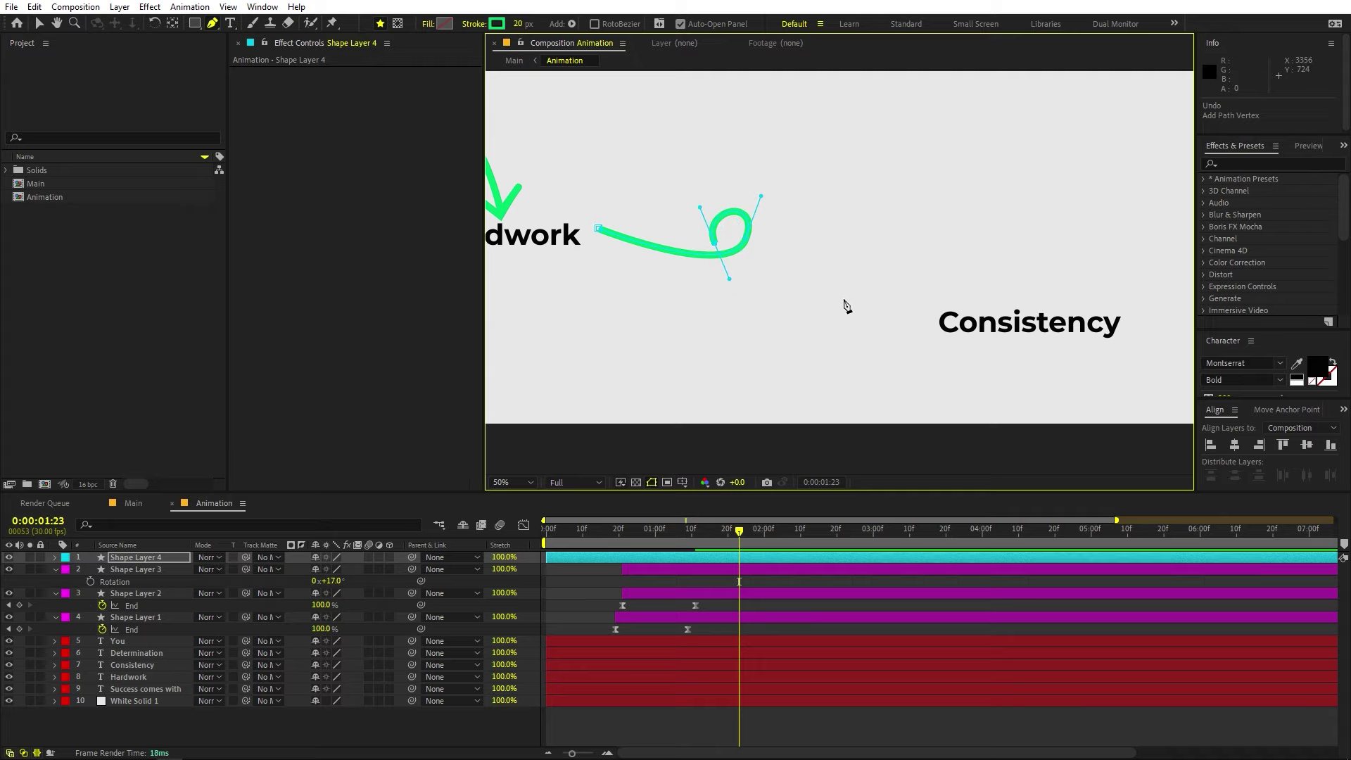
mouse_move(893, 311)
left_mouse_down()
mouse_move(941, 322)
mouse_move(908, 315)
left_mouse_up()
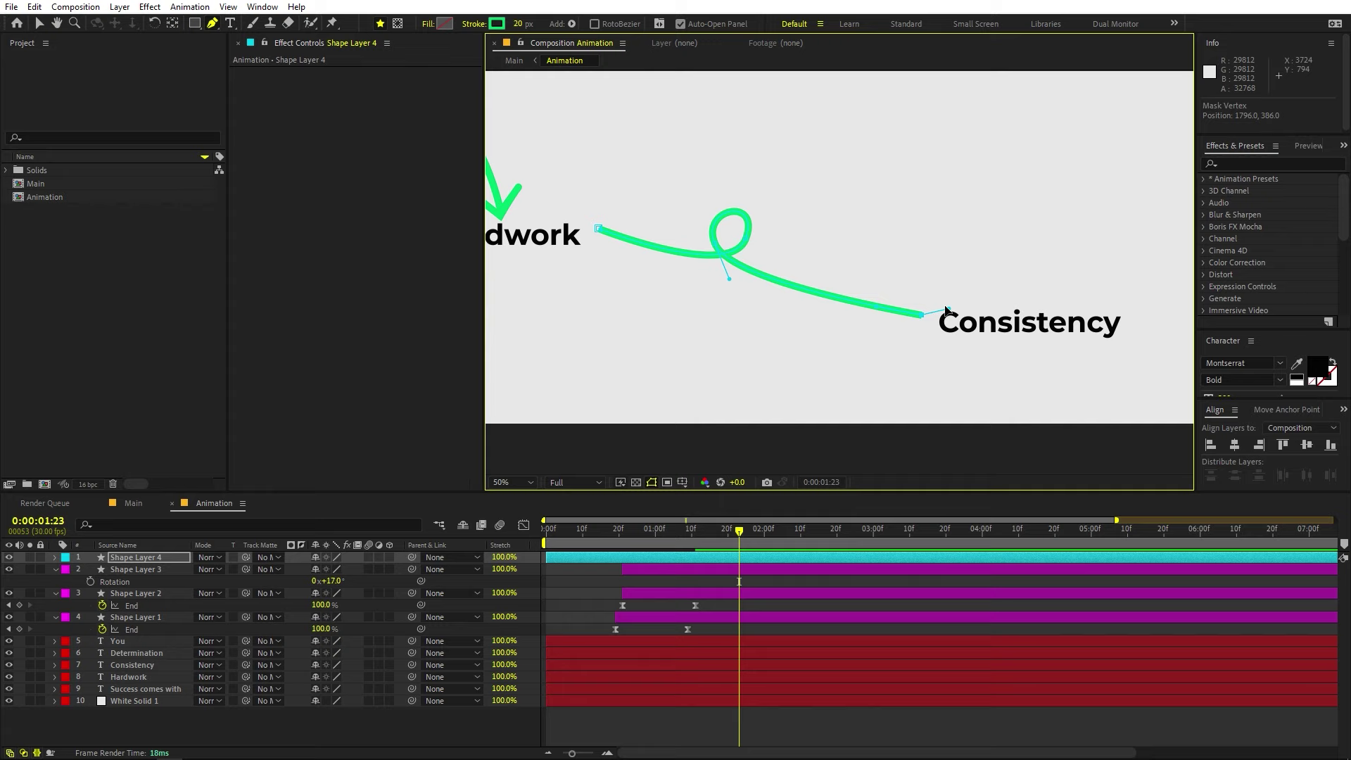
- Draw the upper arrowhead stroke at the path's end before Consistency and give Shape Layer 4 the other arrow layers' magenta label colour
left_click_drag(947, 310, 937, 303)
scroll(899, 296, "up", 4)
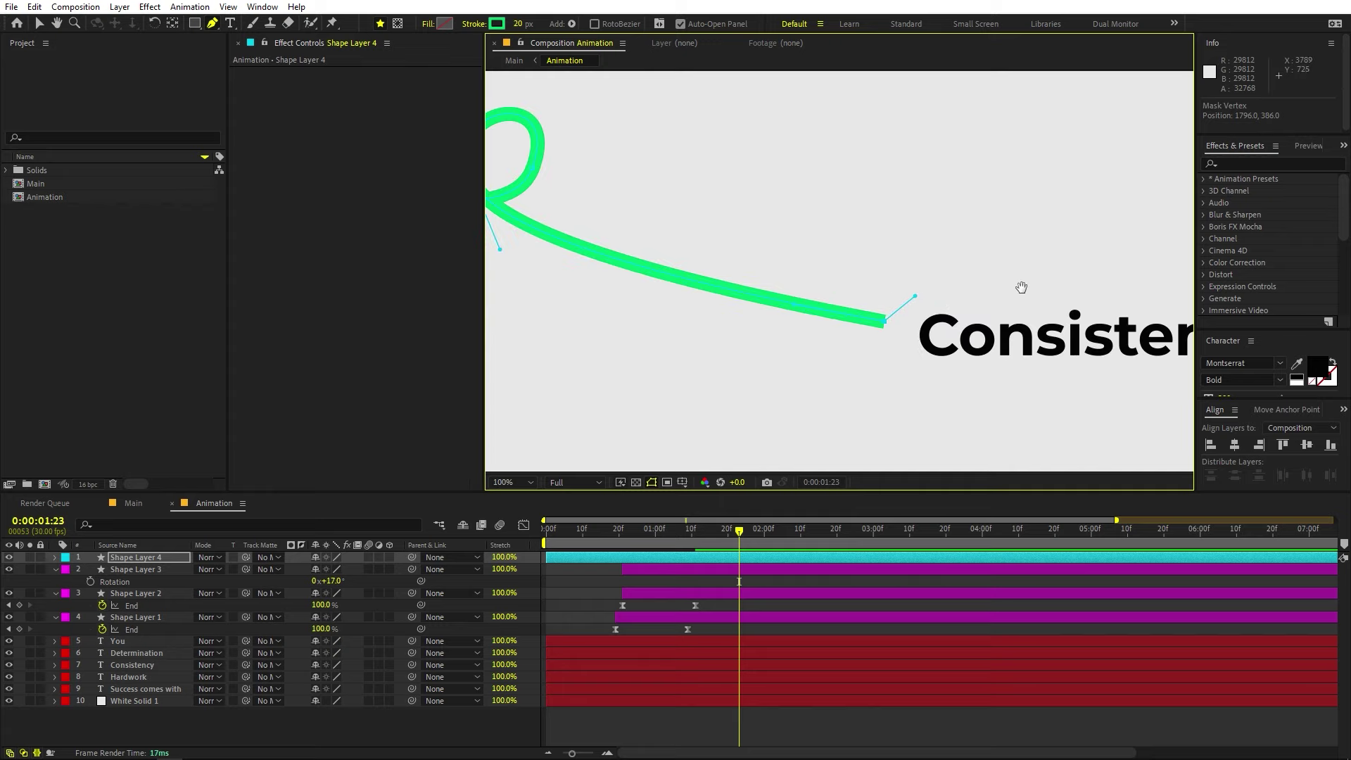
left_click_drag(919, 275, 836, 252)
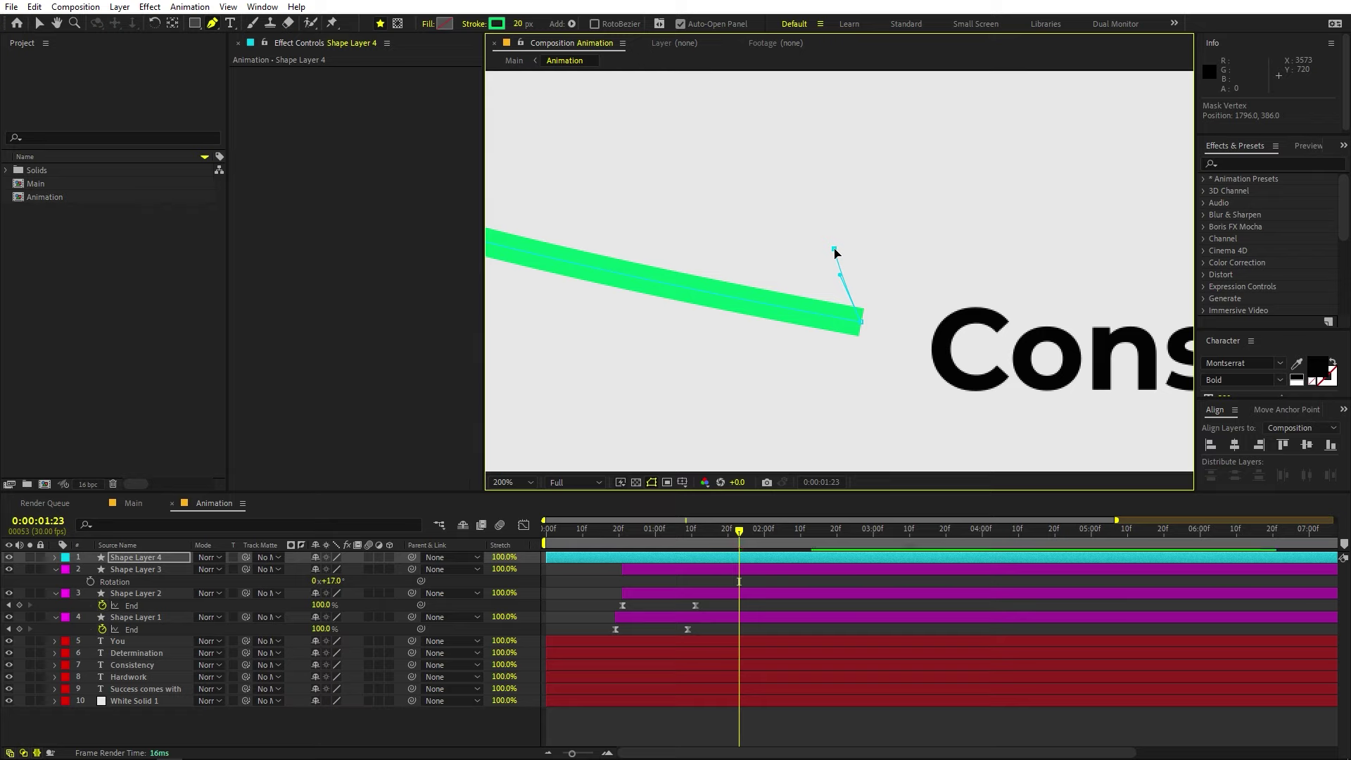
left_click(825, 237)
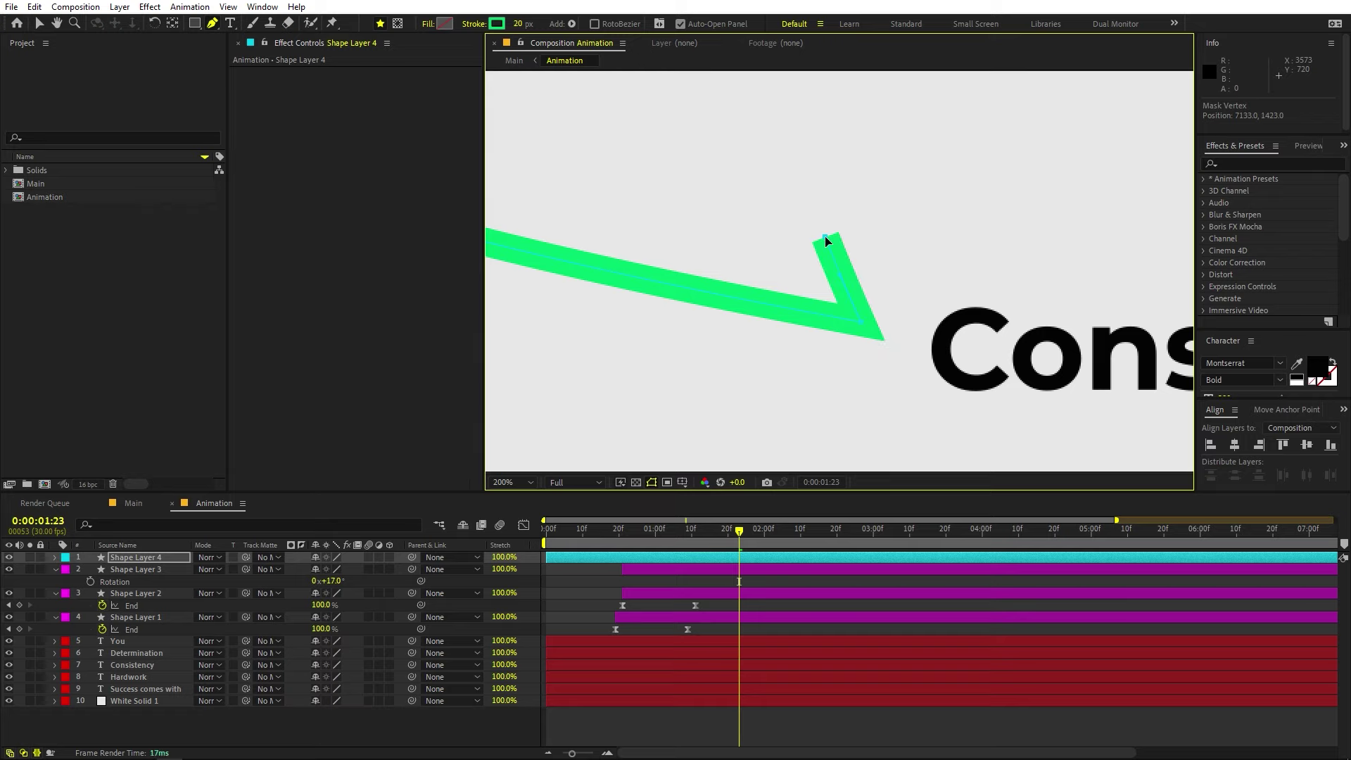
left_click(65, 557)
left_click(109, 486)
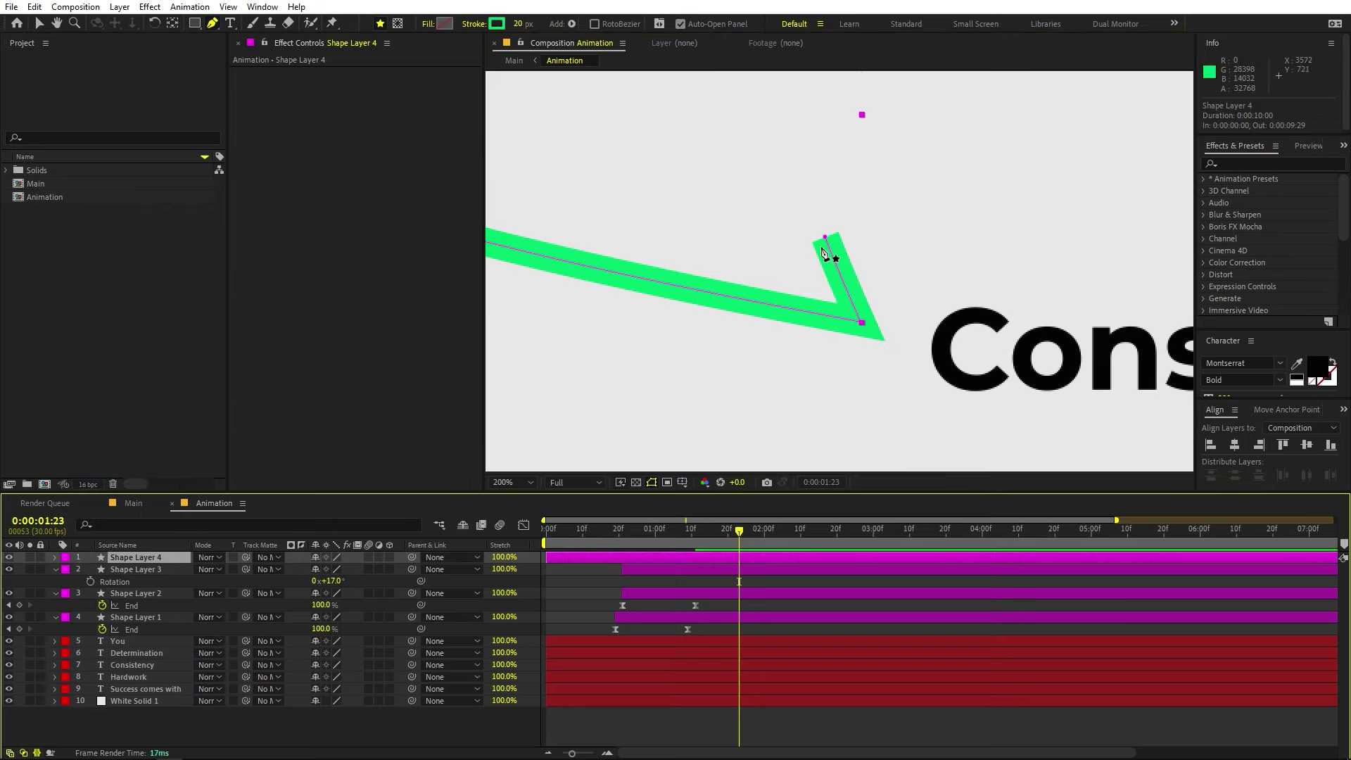
- Adjust the upper arrowhead stroke and extend the path back through the arrow tip to form the lower stroke
left_click_drag(825, 237, 819, 237)
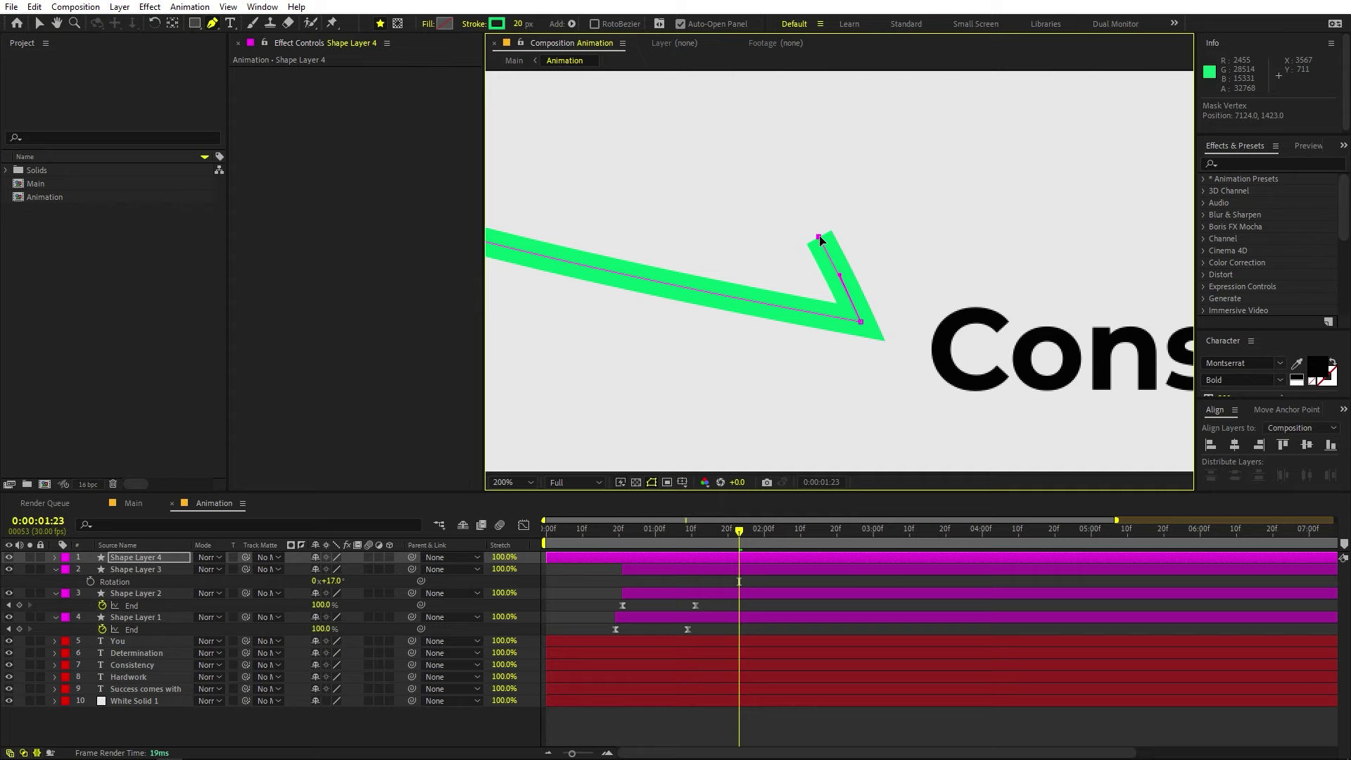
left_click(874, 328)
key("v")
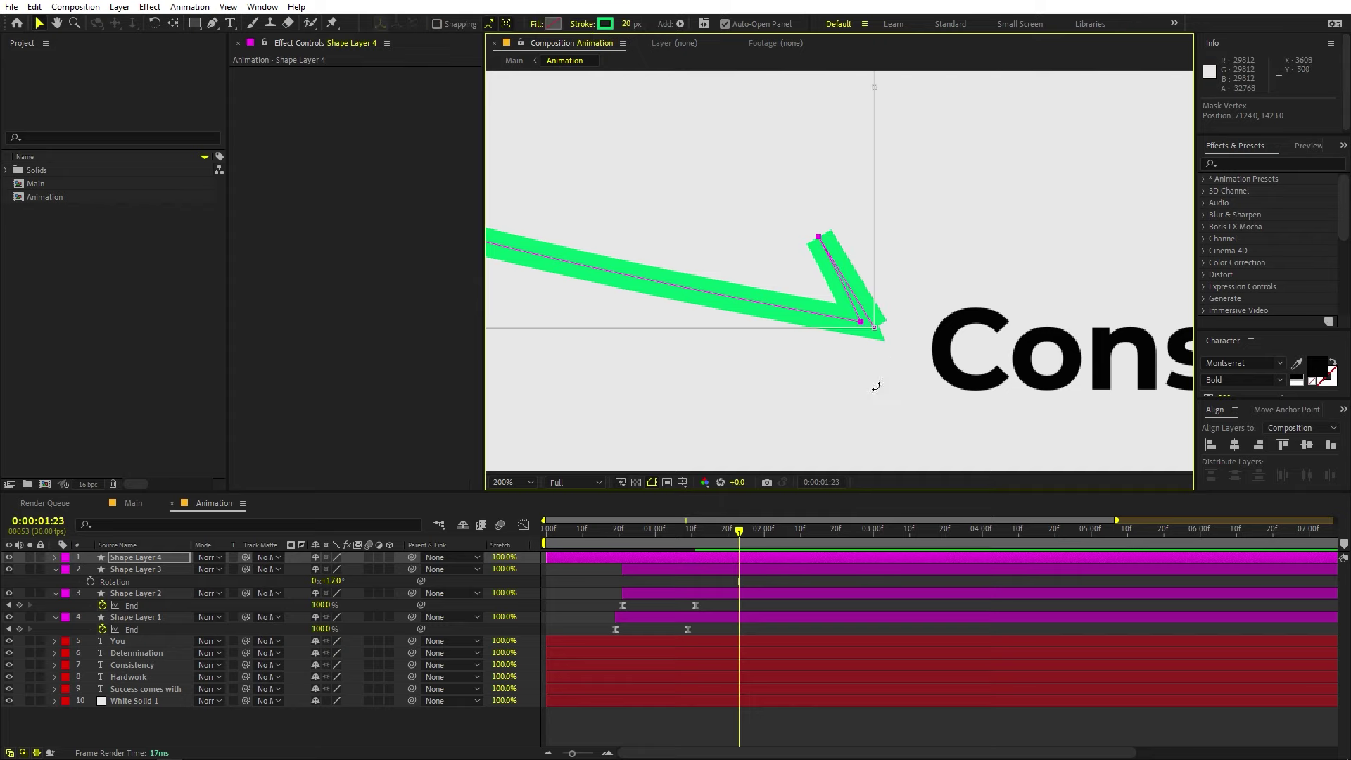
key("g")
left_click_drag(874, 327, 871, 328)
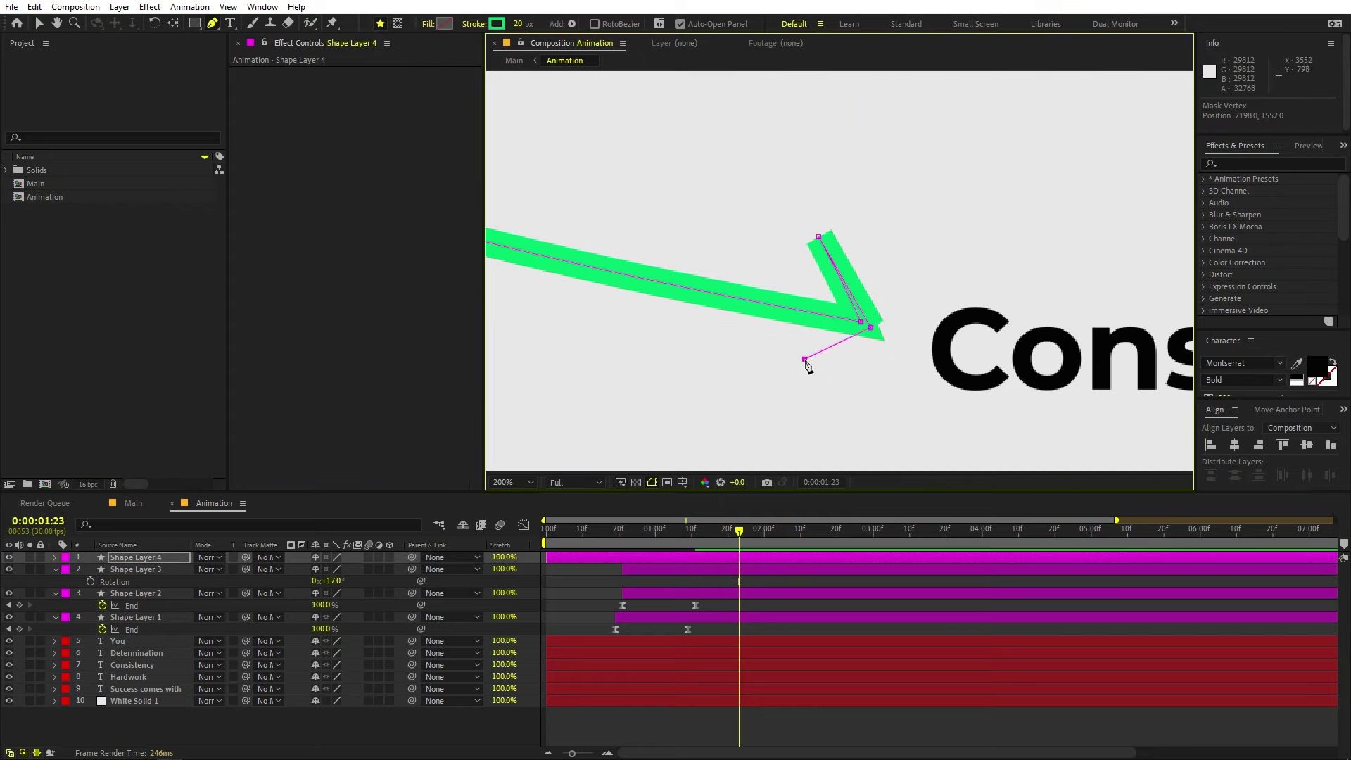
- Find Shape Layer 4's Line Cap property and set its stroke to Round Cap
left_click(108, 525)
type("cap")
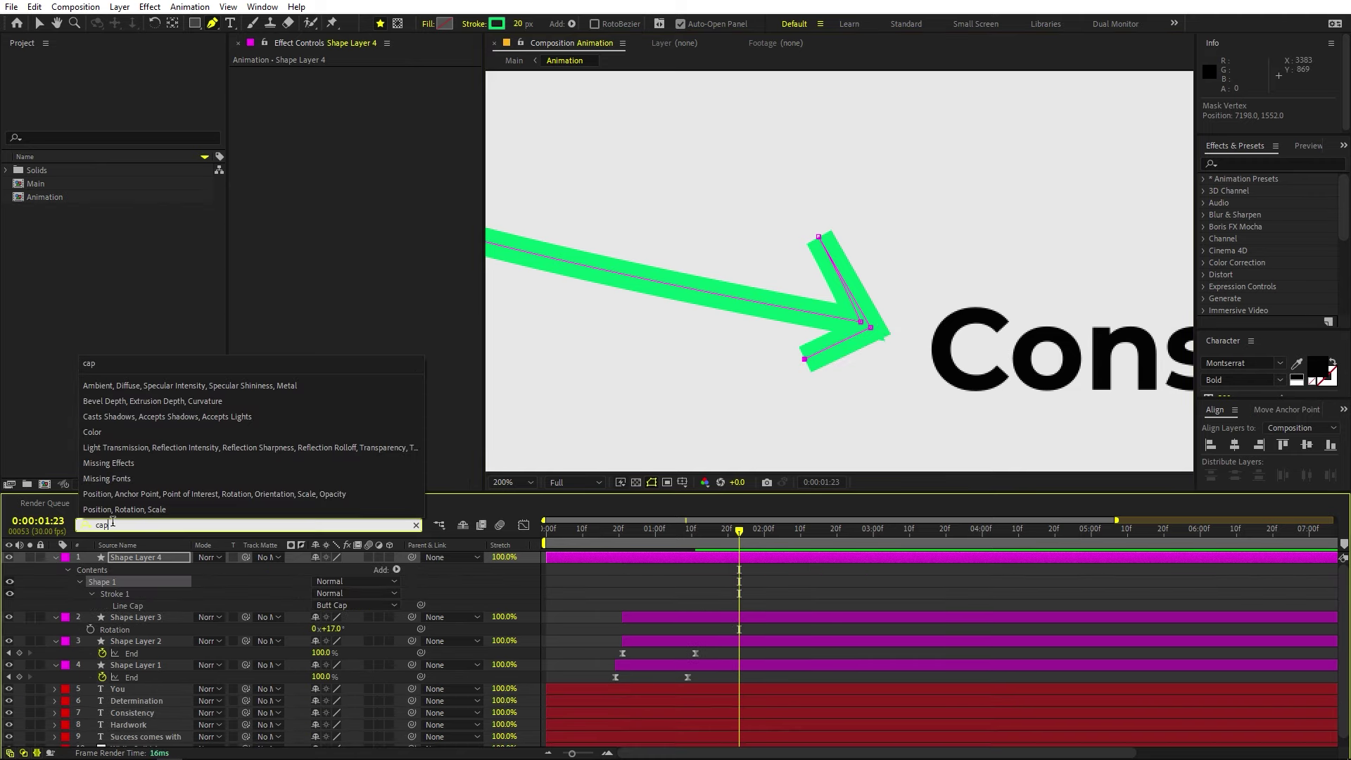
left_click(346, 610)
left_click(341, 631)
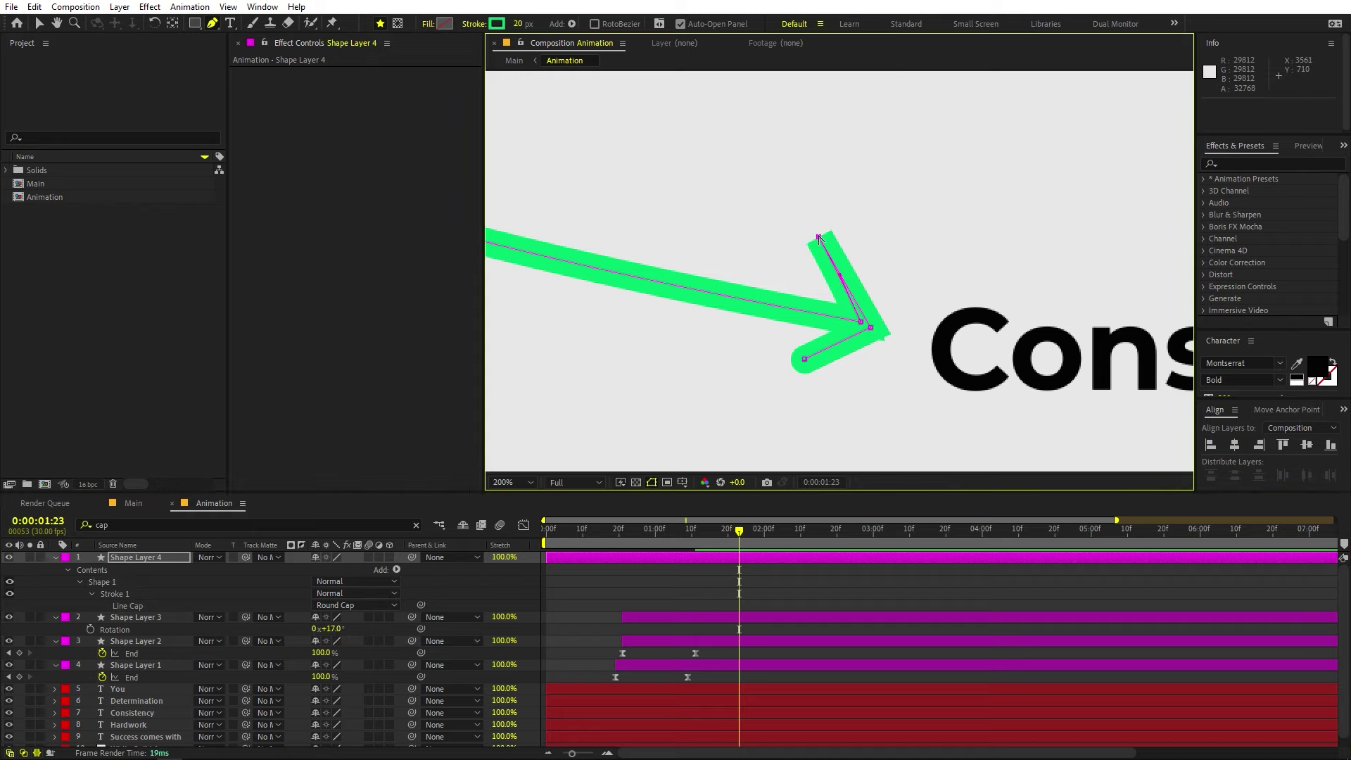
- Curve the upper arrowhead stroke slightly, tuck the shaft's end vertex behind the tip and extend the lower stroke a little
mouse_move(820, 239)
left_mouse_down()
mouse_move(801, 225)
mouse_move(837, 266)
left_mouse_up()
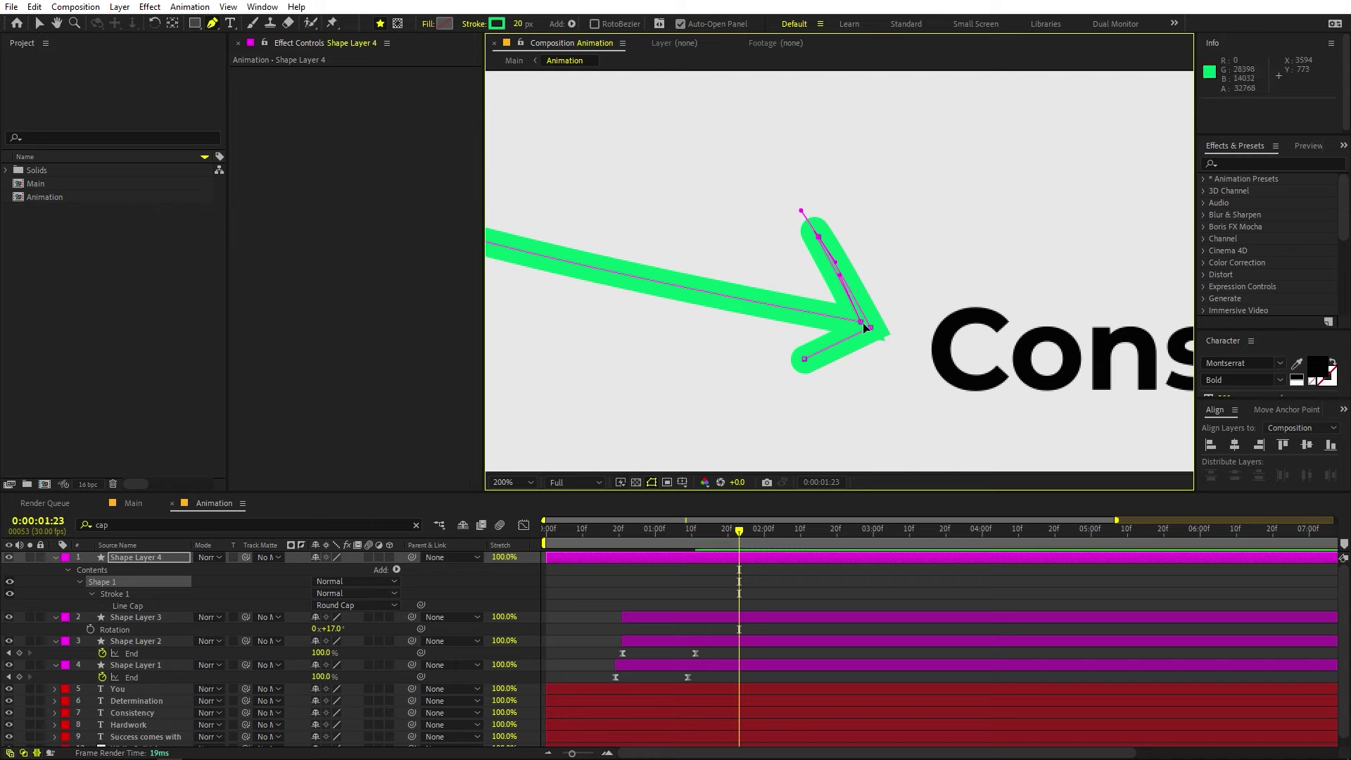
left_click_drag(860, 320, 858, 315)
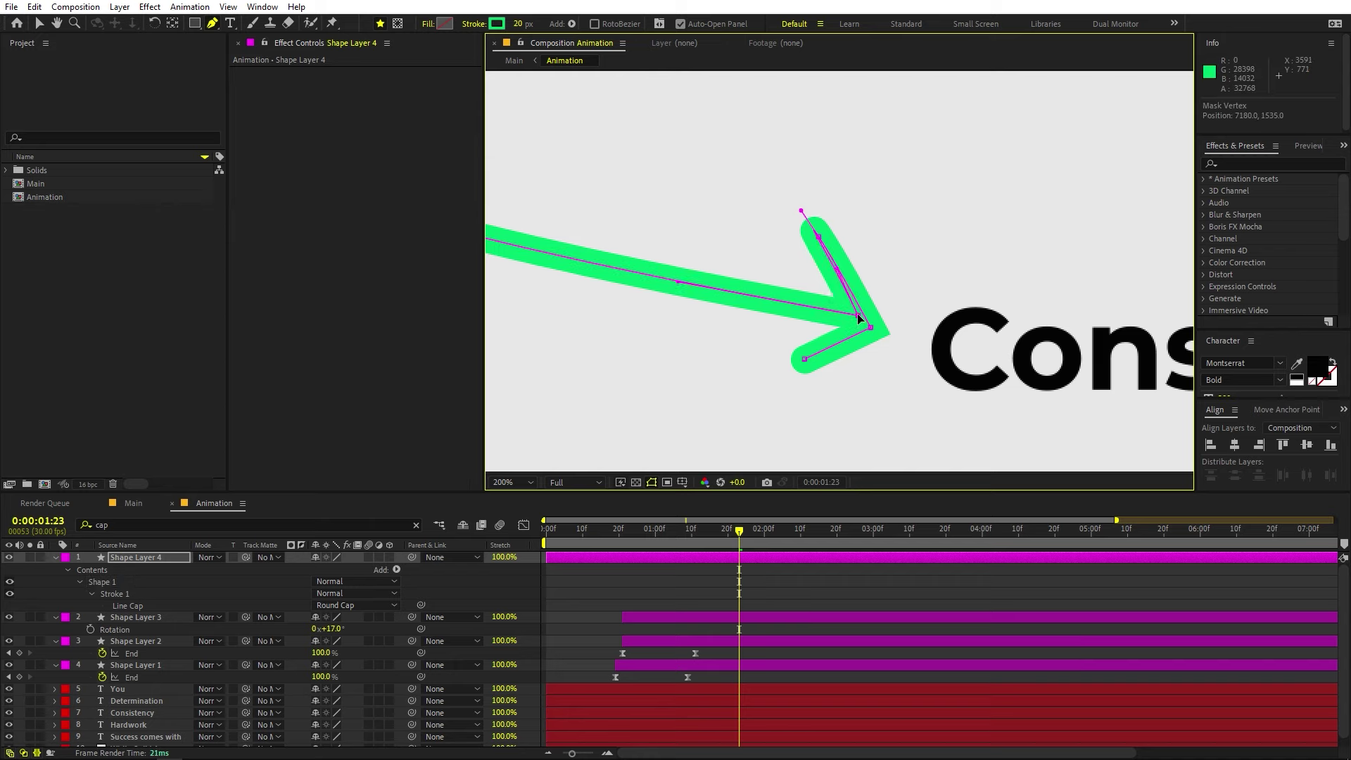
left_click_drag(804, 359, 800, 358)
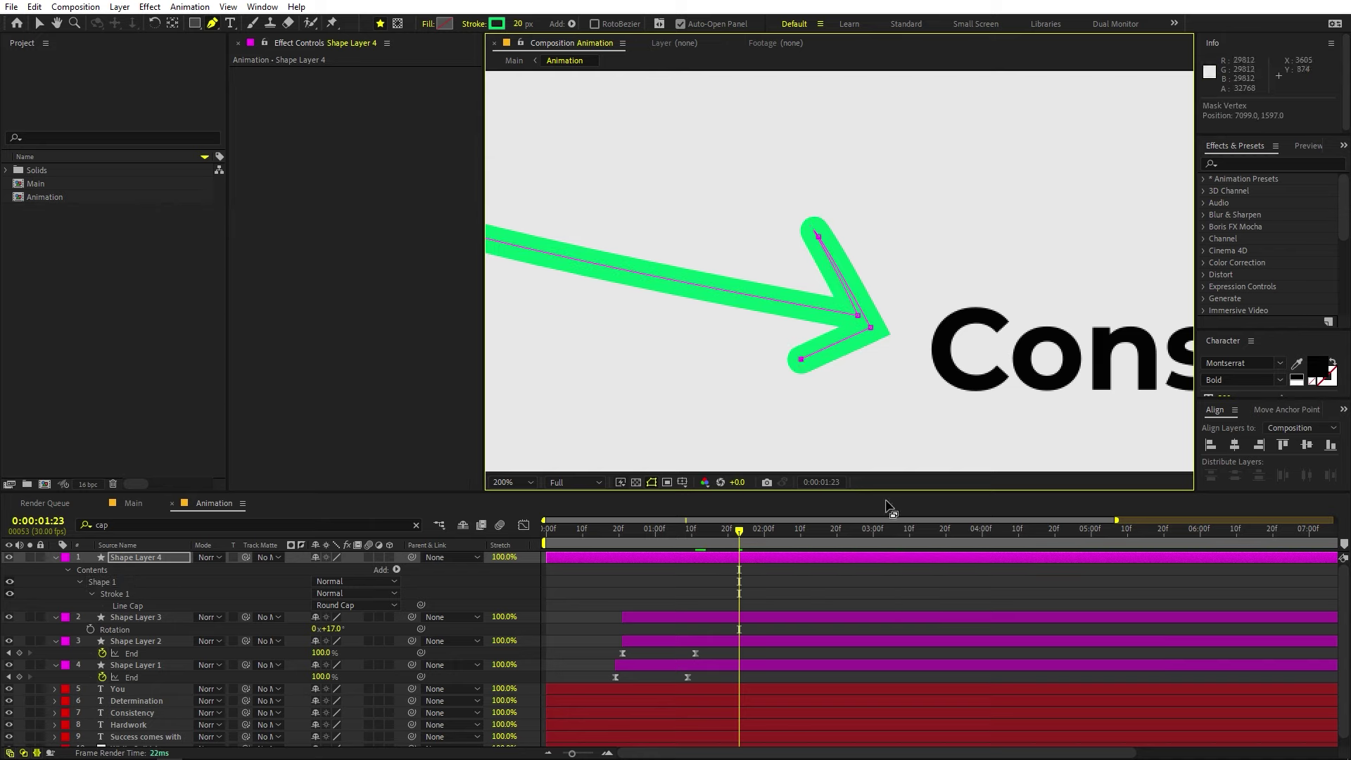
- Lengthen the lower arrowhead stroke of Shape Layer 4 slightly more and check the finished arrow against Consistency
left_click(881, 615)
scroll(876, 368, "down", 2)
scroll(874, 368, "up", 1)
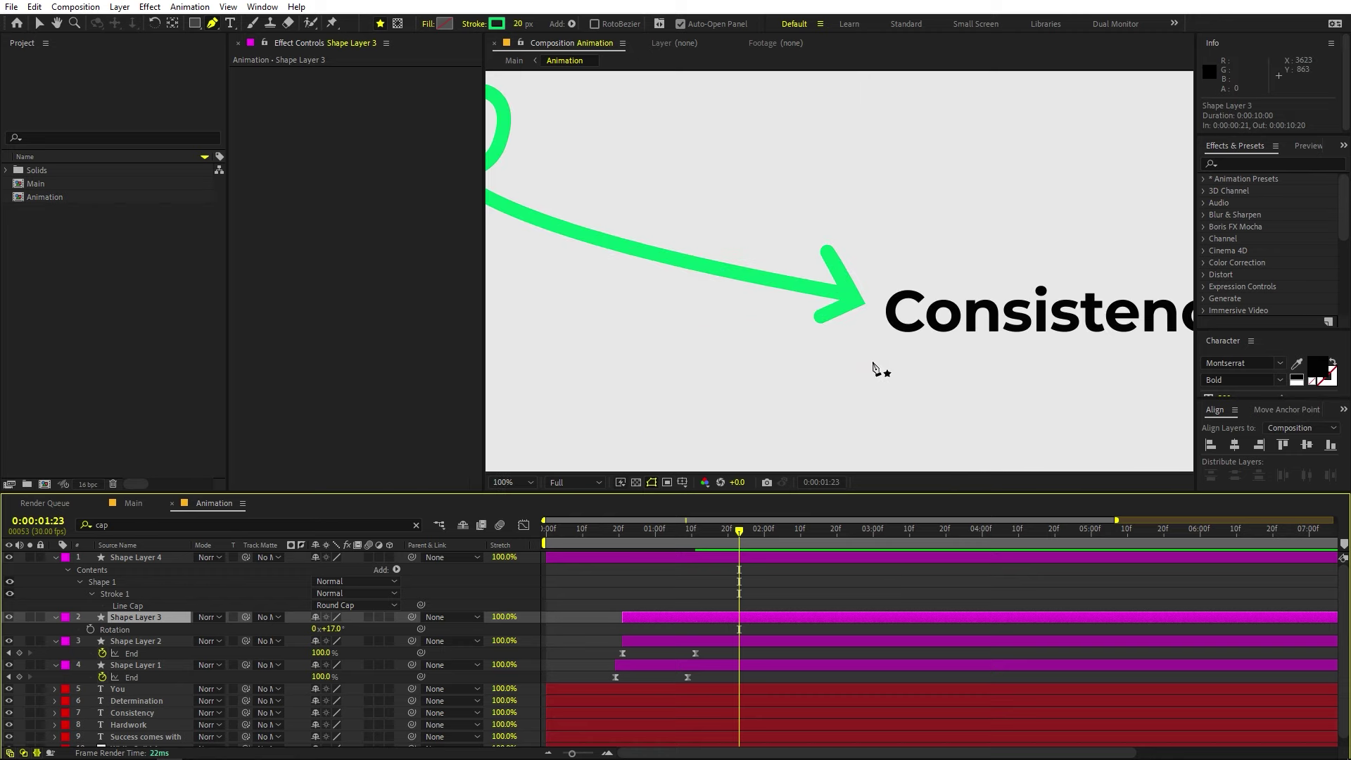
left_click(785, 559)
scroll(842, 321, "up", 1)
scroll(839, 323, "down", 1)
middle_click(837, 324)
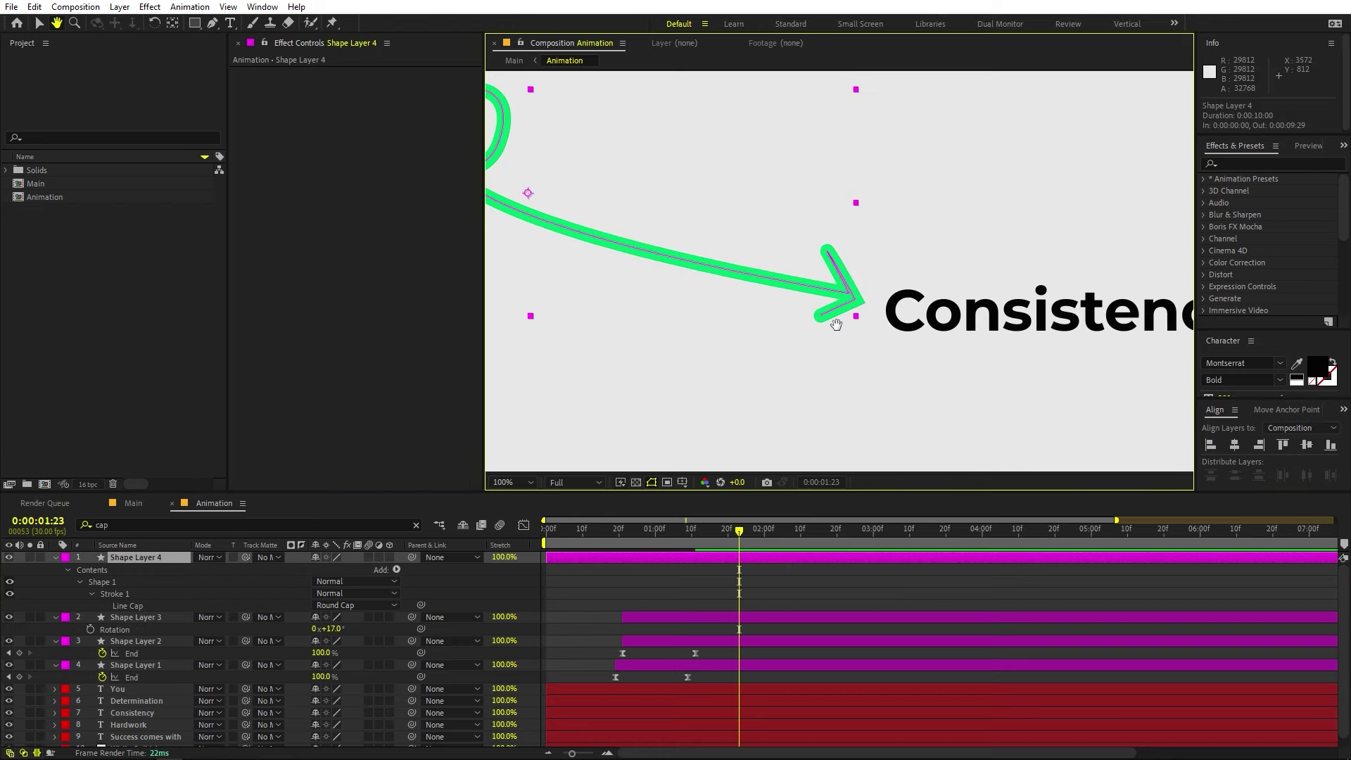
scroll(836, 325, "up", 2)
key("g")
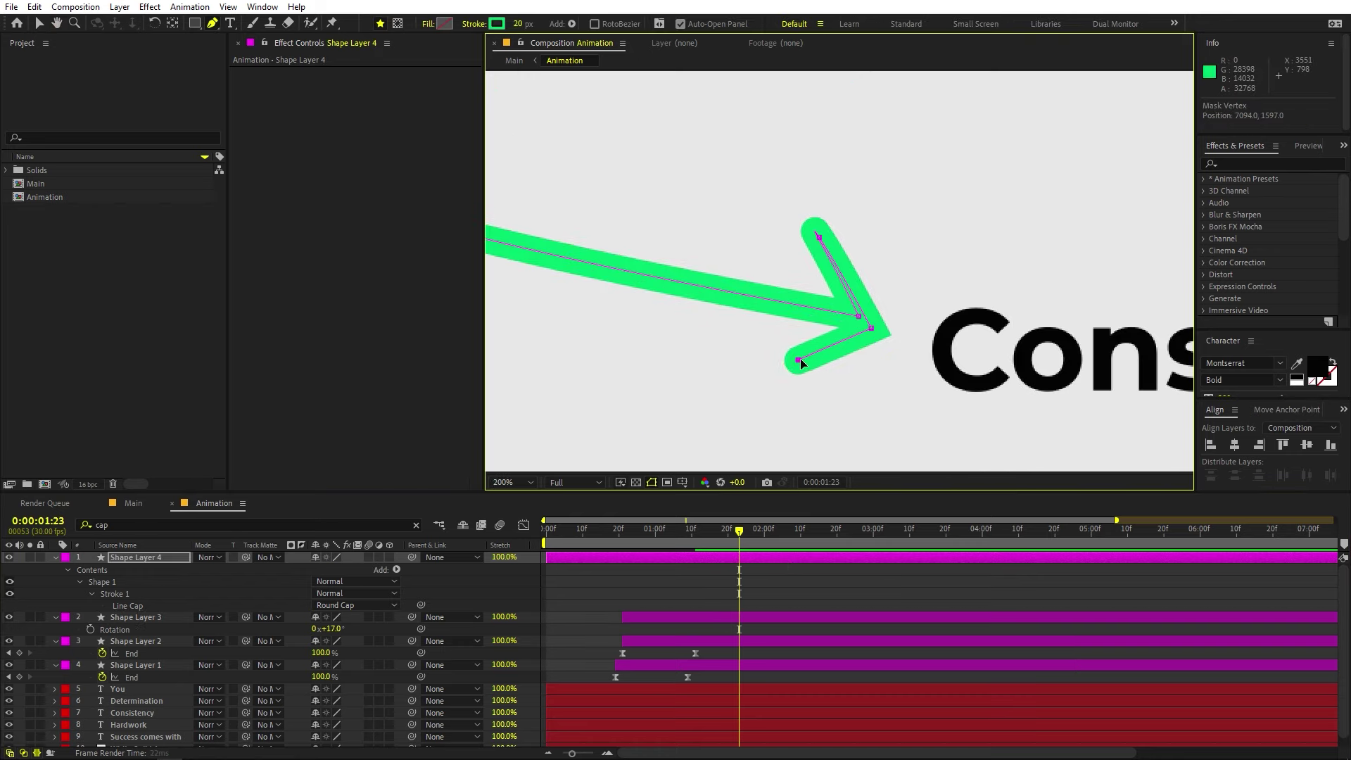
left_click_drag(800, 360, 796, 361)
left_click(819, 589)
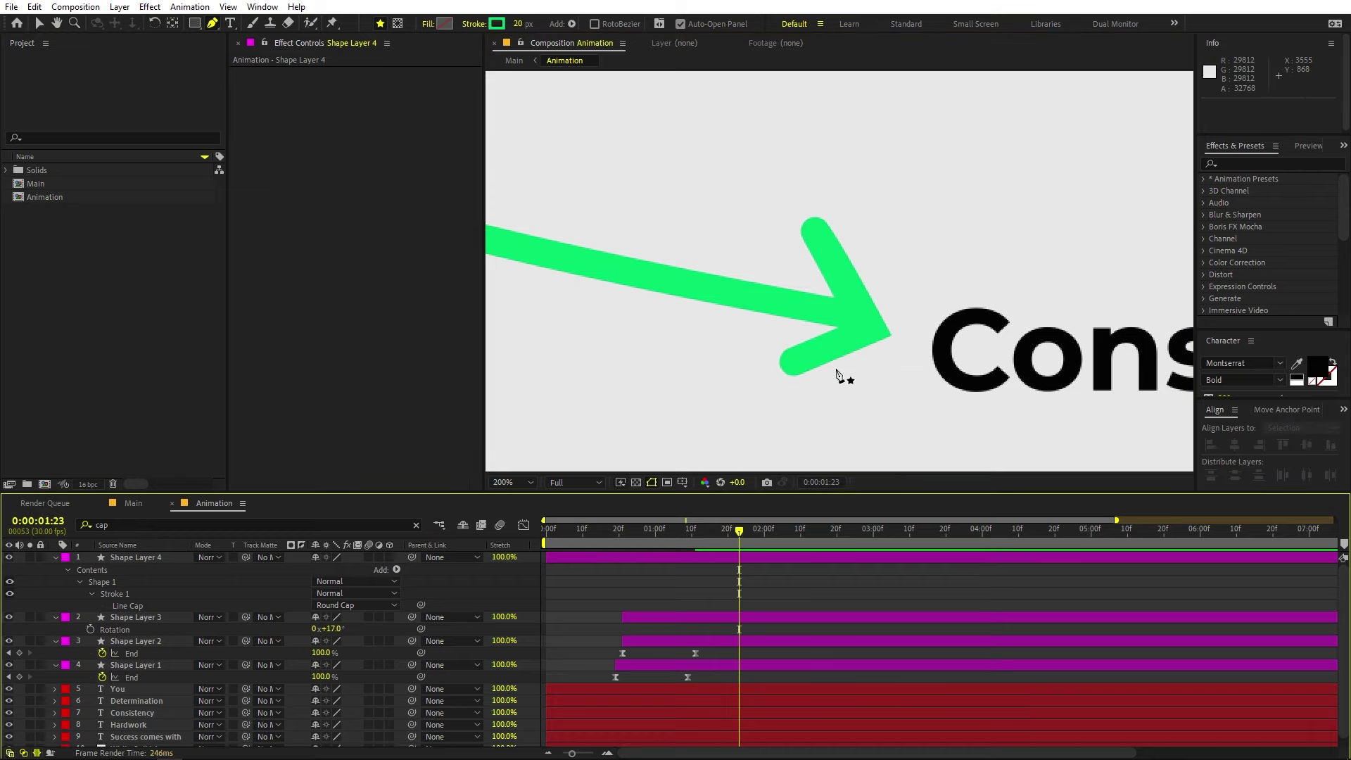
scroll(841, 363, "down", 4)
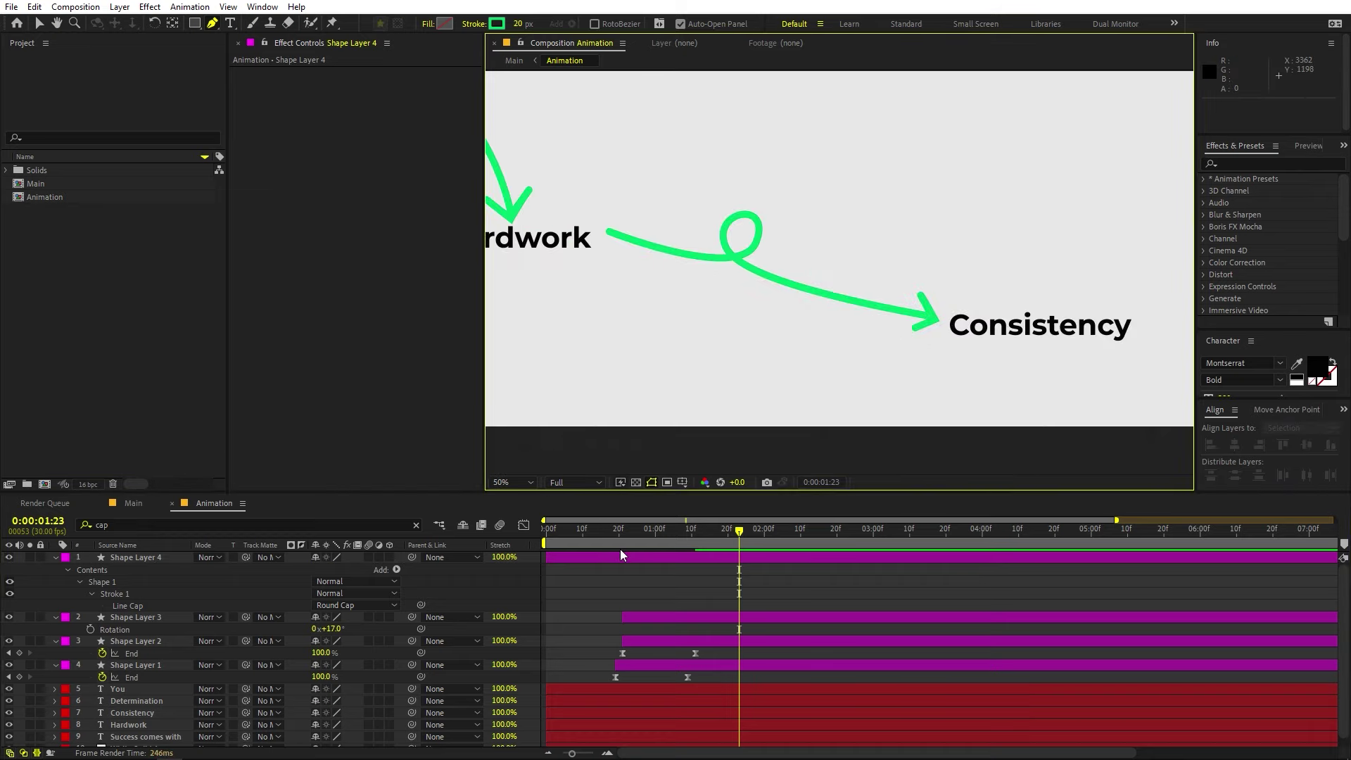
- Start Shape Layer 4 at 0:00:01:03, paste Shape Layer 2's End keyframes onto it there, and preview the arrow drawing on
left_click_drag(620, 554, 741, 556)
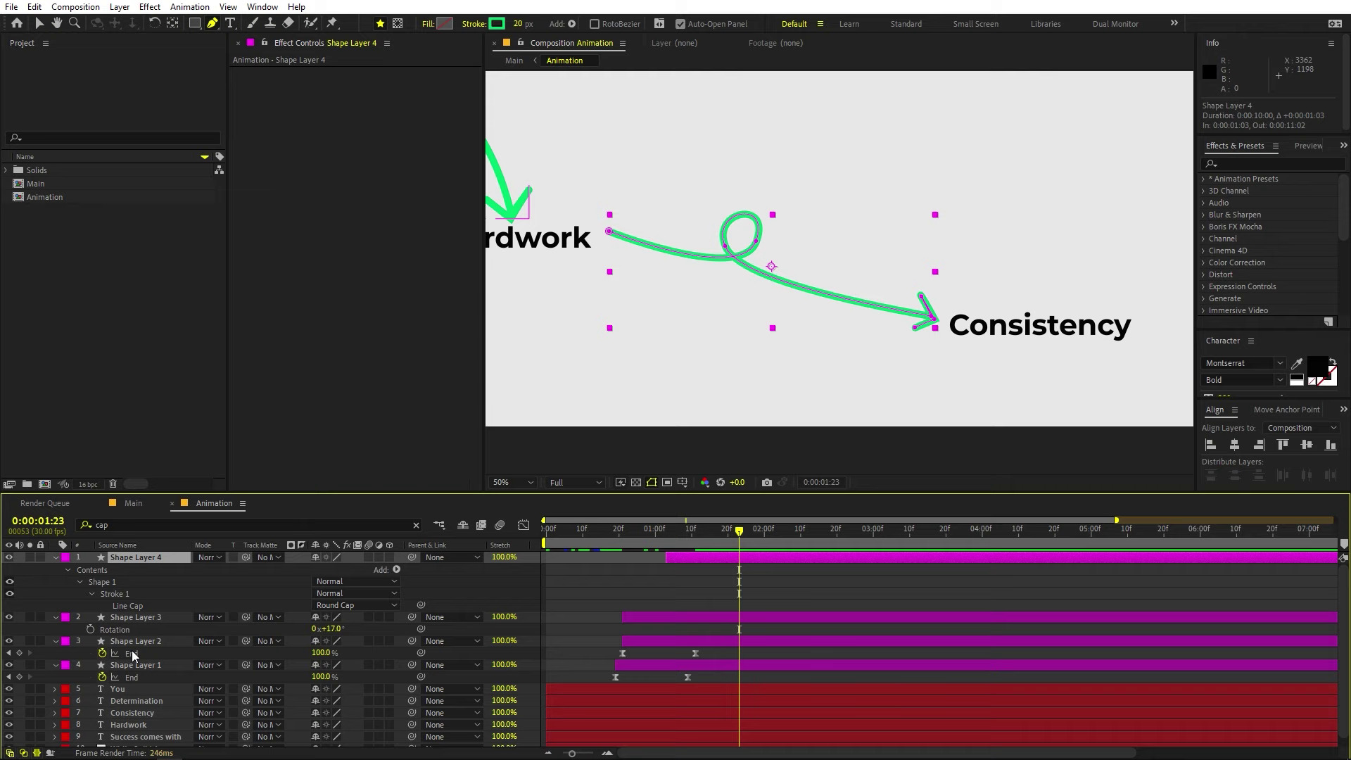
left_click(133, 650)
key("ctrl+c")
left_click(666, 529)
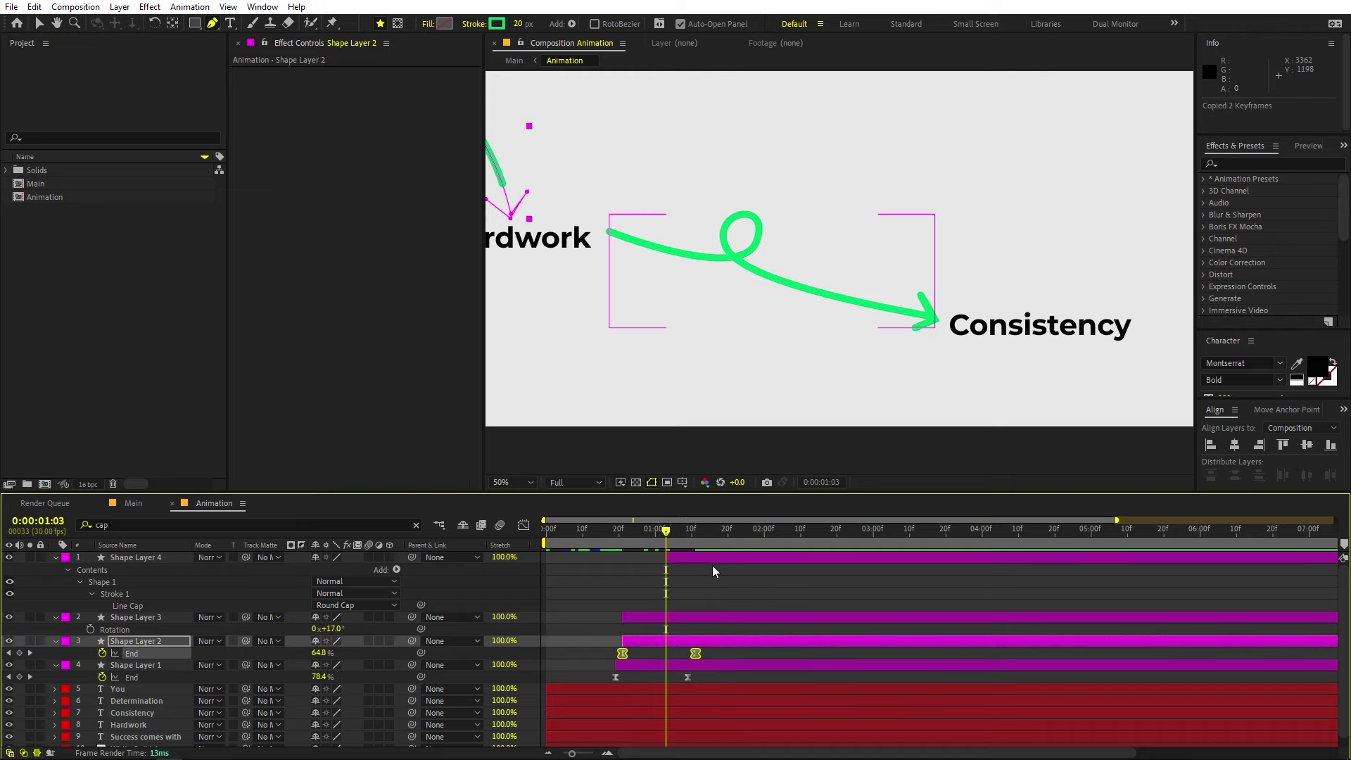
left_click(713, 559)
key("ctrl+v")
key("space")
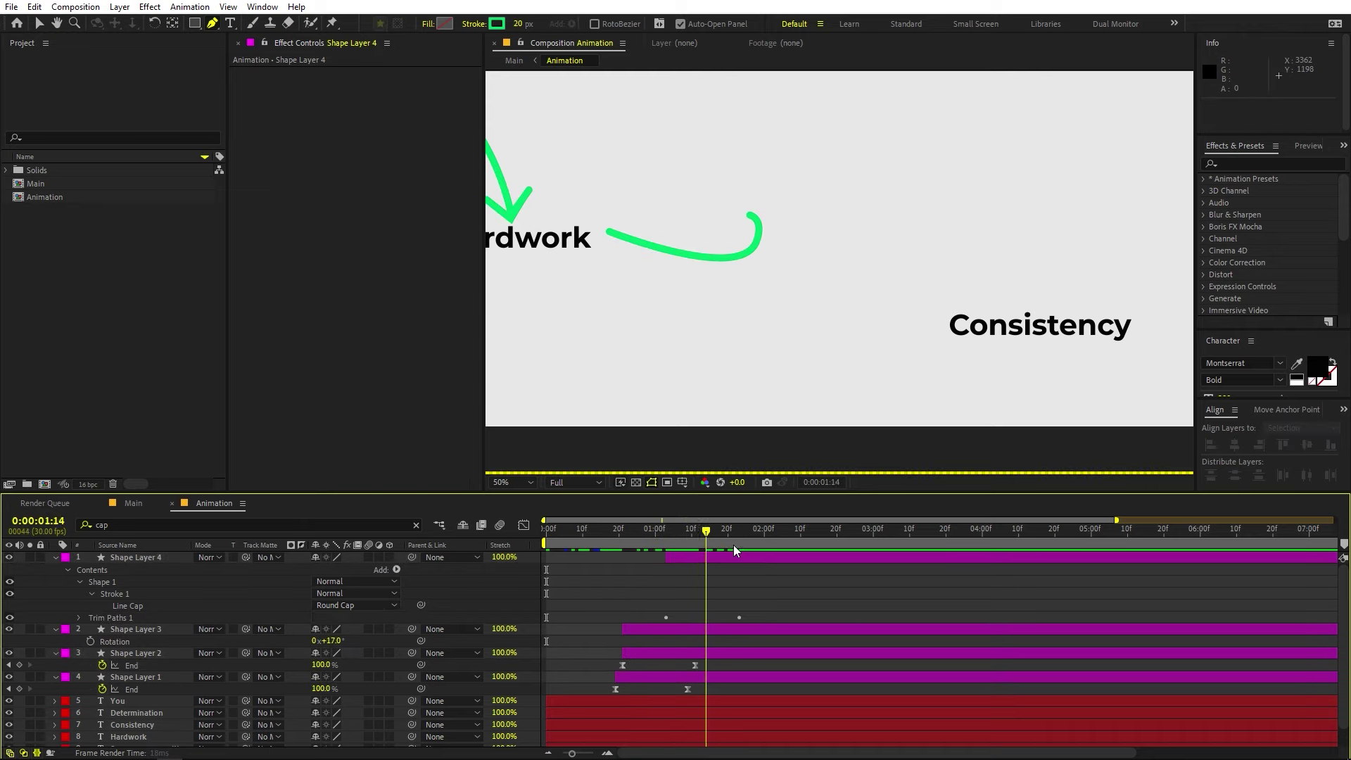
left_click_drag(733, 544, 803, 539)
- In Main, keyframe the Animation layer's Position at 926, 540 at 0:00:01:20 and ease its last move in the Graph Editor
left_click(144, 503)
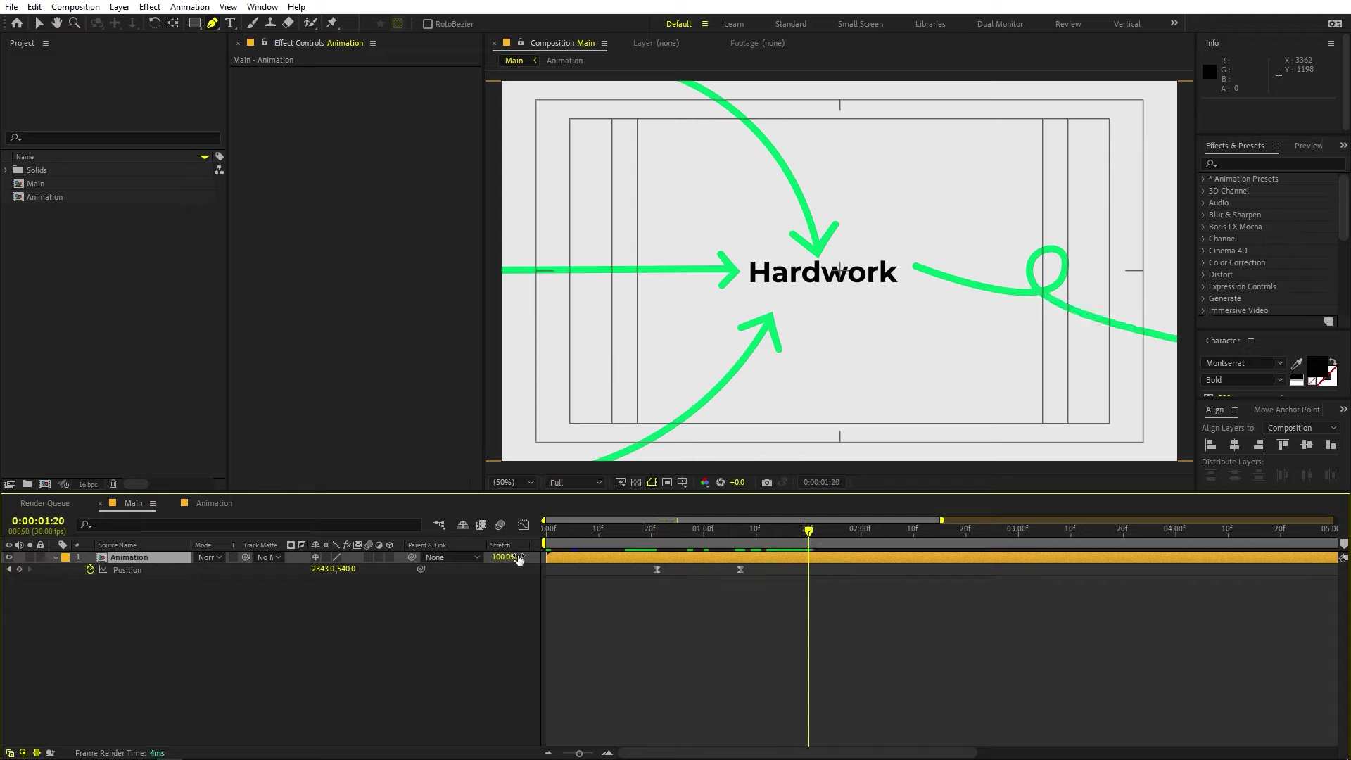
left_click_drag(324, 568, 261, 567)
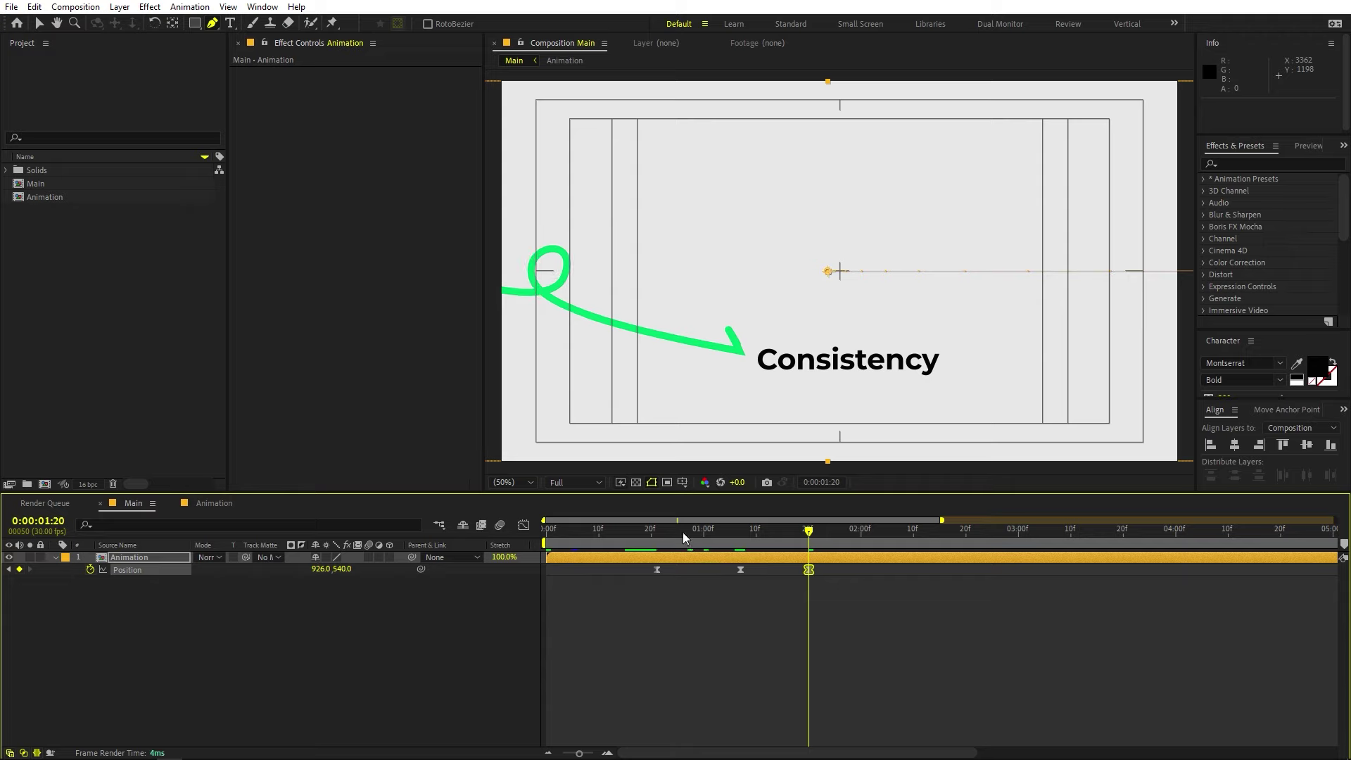
left_click(704, 532)
left_click_drag(889, 582, 706, 568)
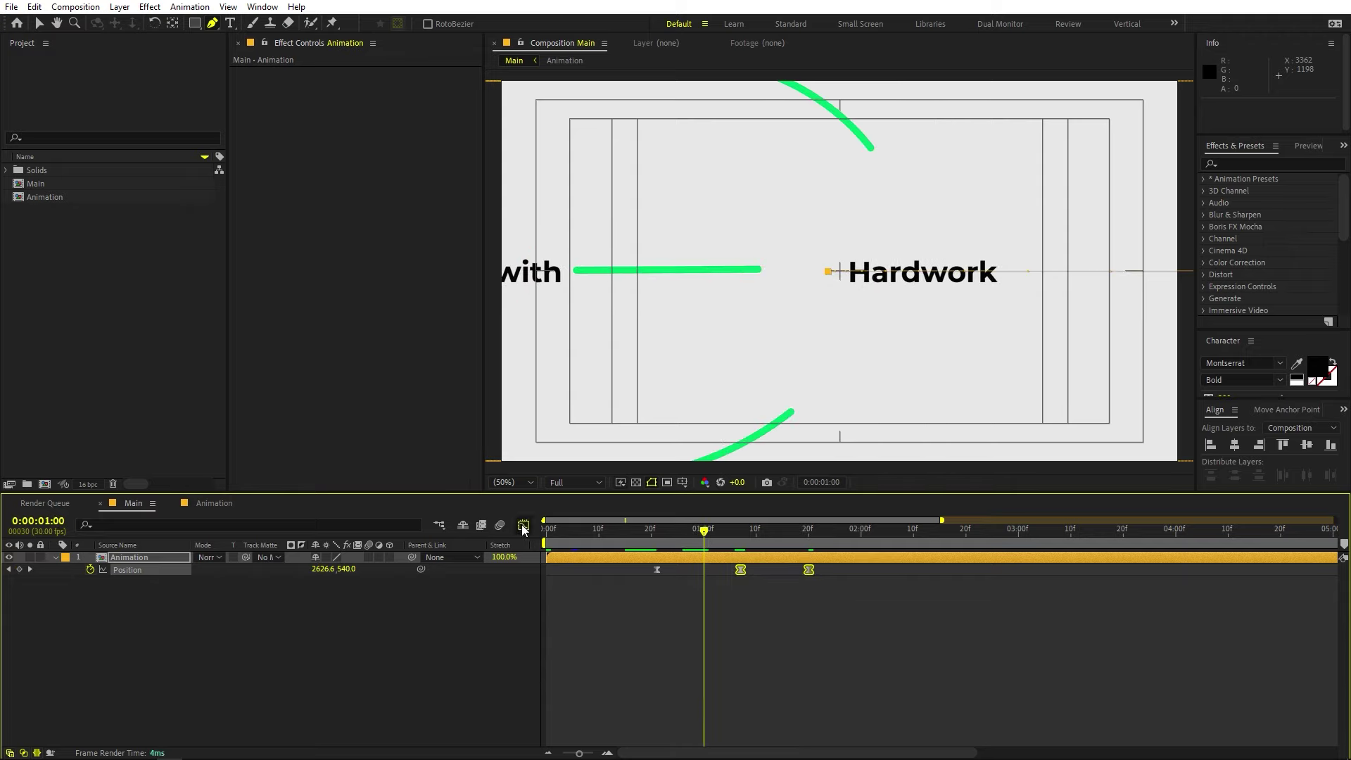
left_click(524, 526)
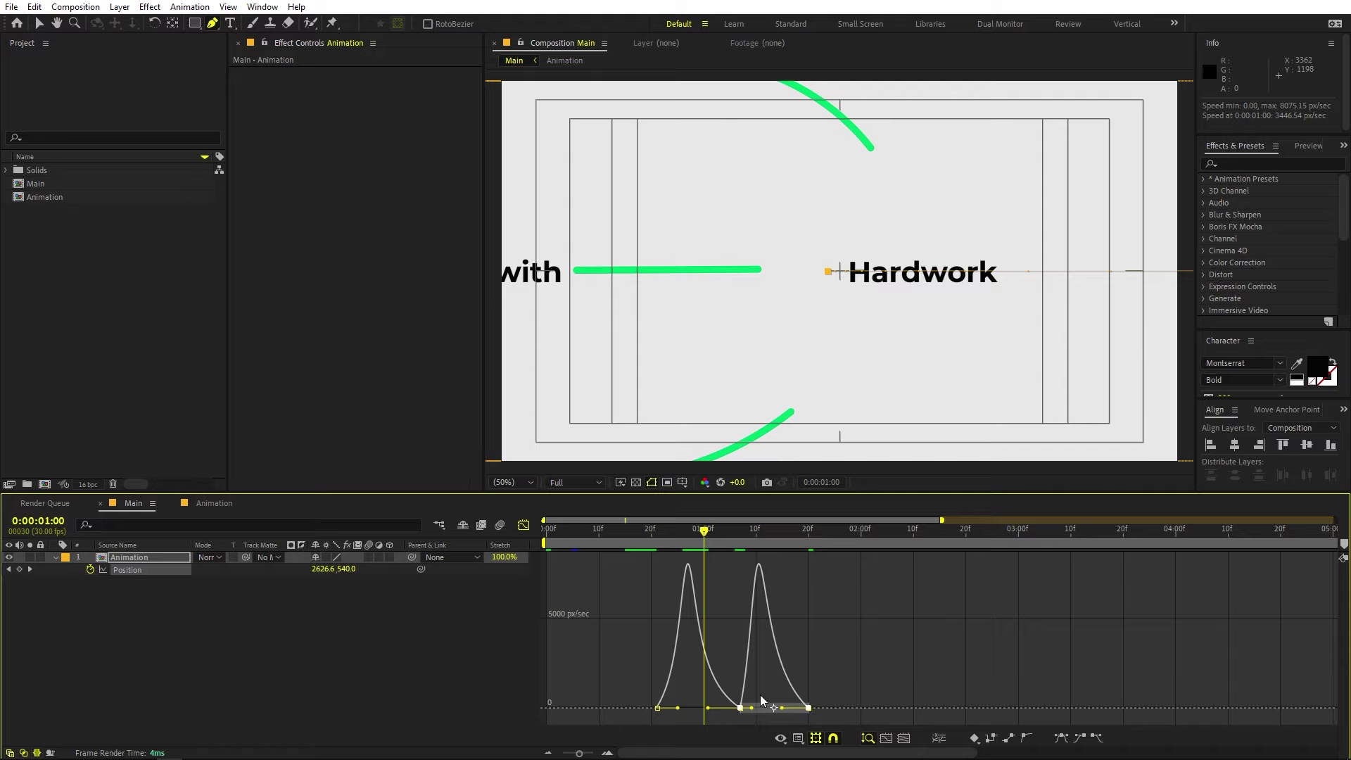
key("v")
left_click_drag(701, 688, 834, 712)
- Preview the eased pan from Hardwork to Consistency in Main and return to the keyframe view
key("space")
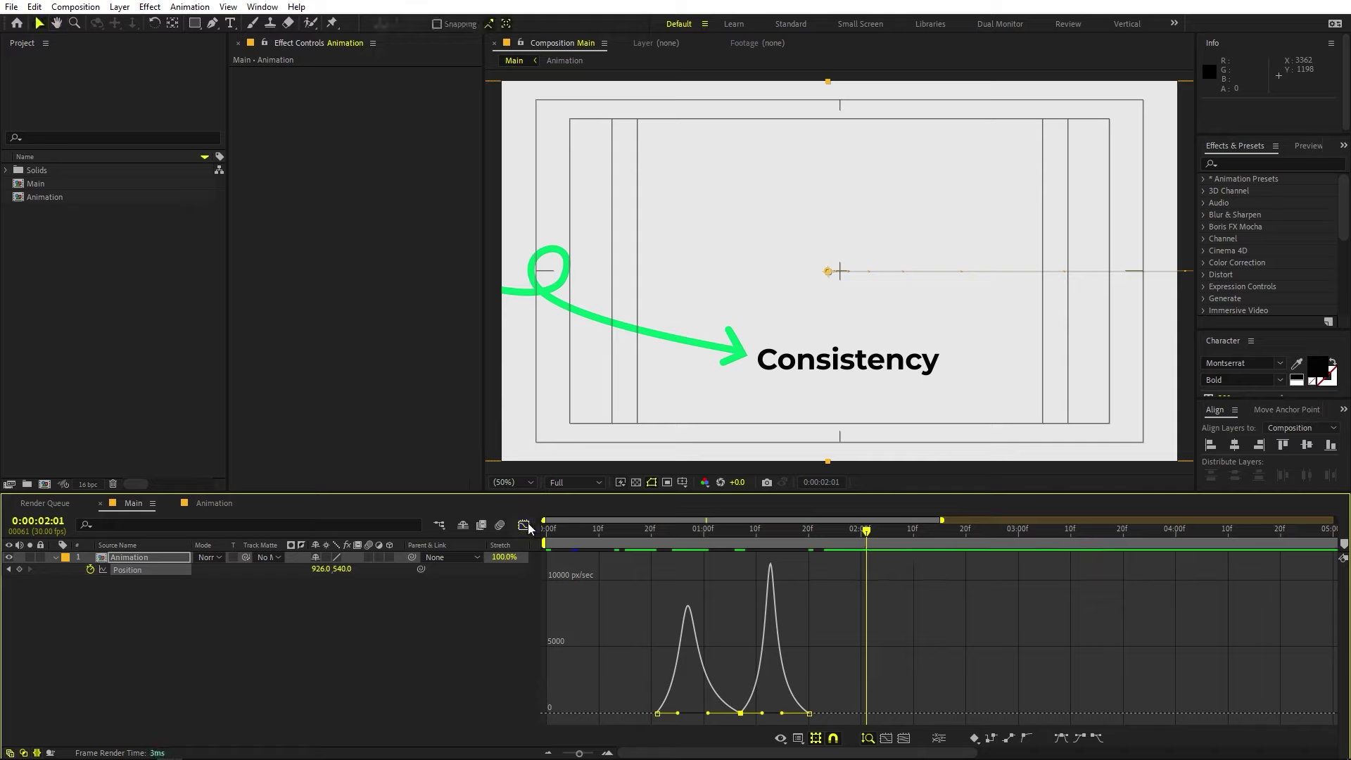
key("shift+F3")
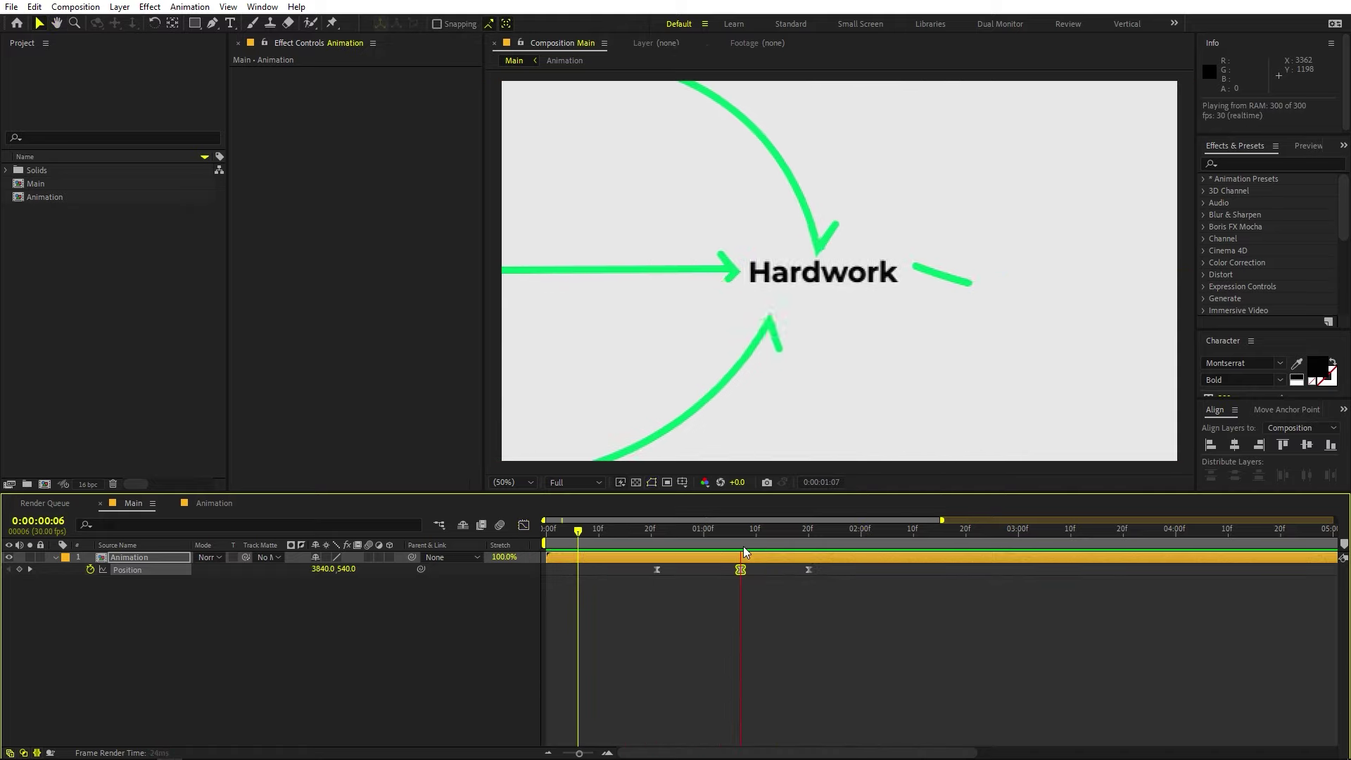
key("space")
- Try moving the Animation layer's last two Position keyframes to about 0:00:01:14 and 0:00:01:27, and preview the pan
left_click_drag(763, 528, 661, 536)
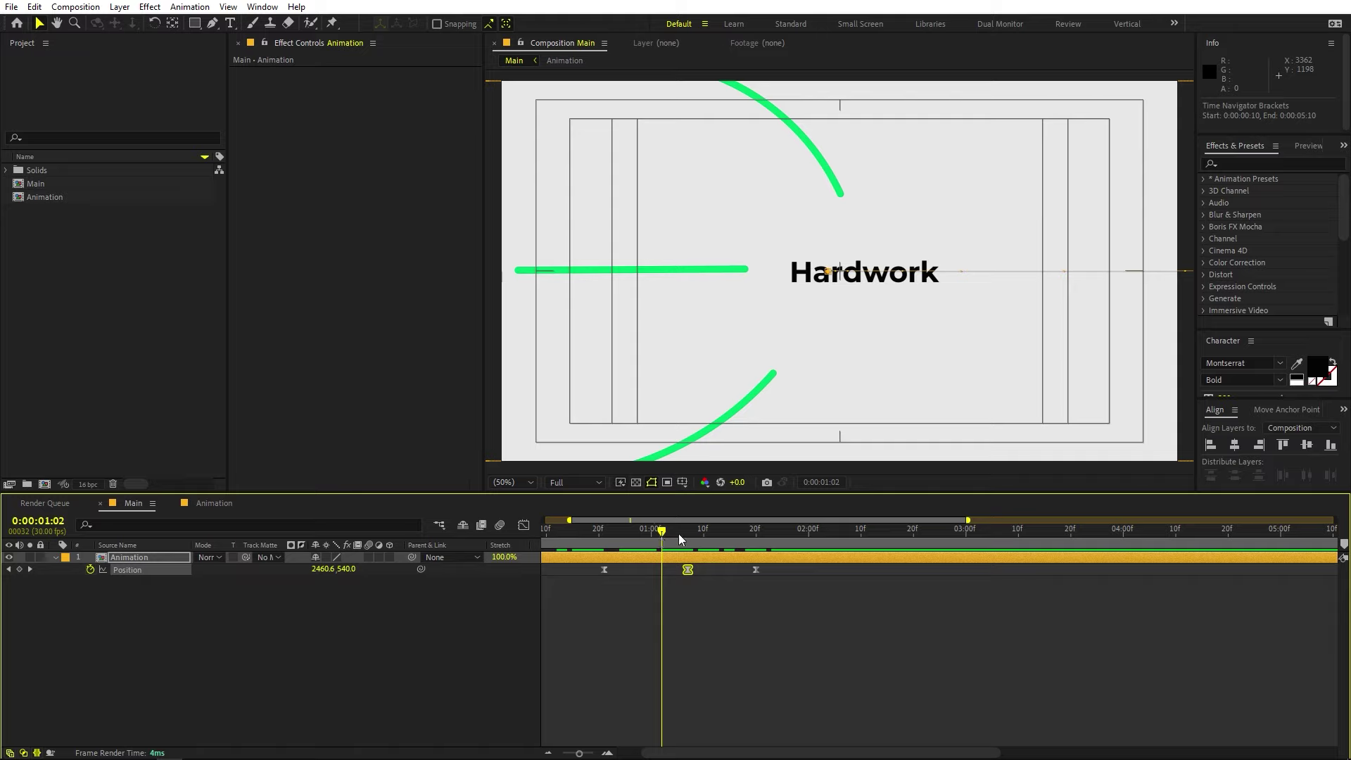
left_click(688, 533)
left_click_drag(826, 605, 724, 572)
key("space")
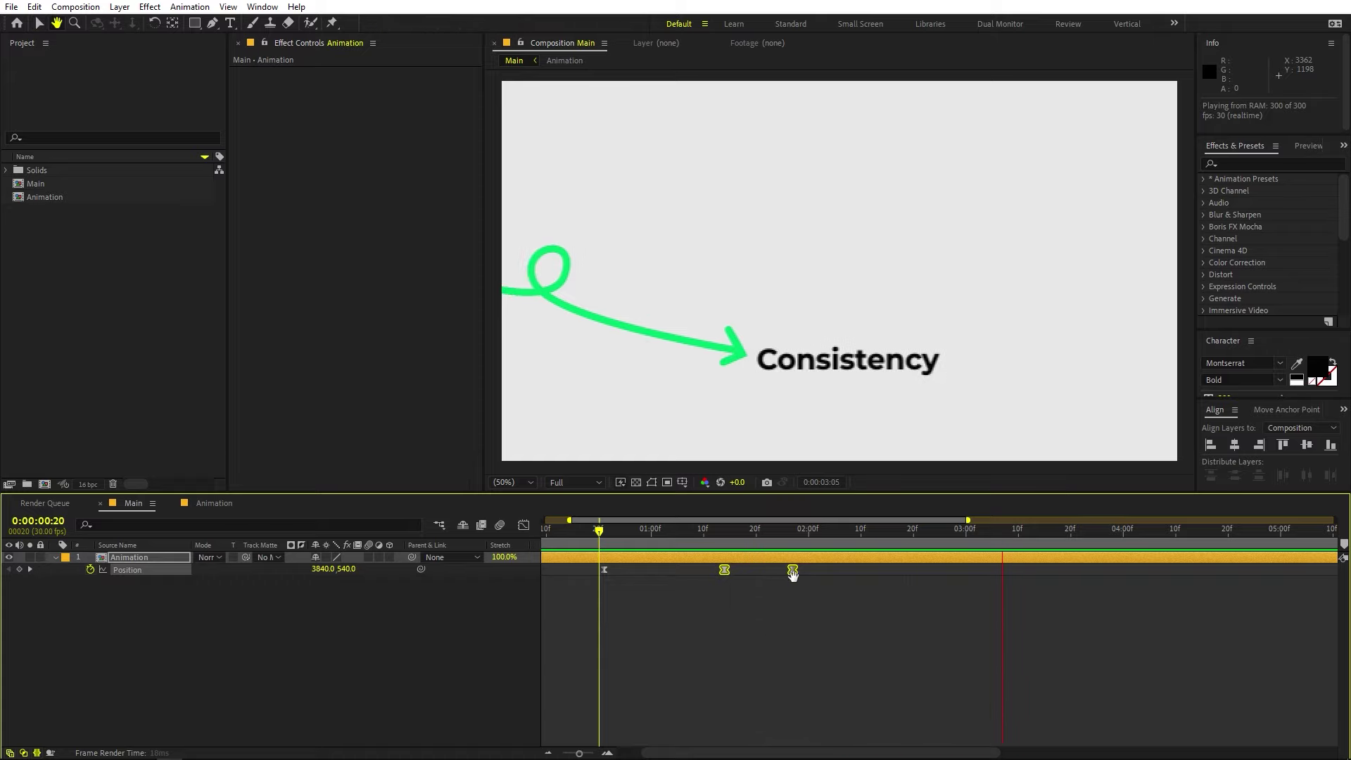
- Try delaying only the last Position keyframe to about 0:00:02:13 and preview the slower pan to Consistency
left_click(812, 574)
left_click_drag(794, 571, 879, 573)
left_click_drag(717, 535, 608, 554)
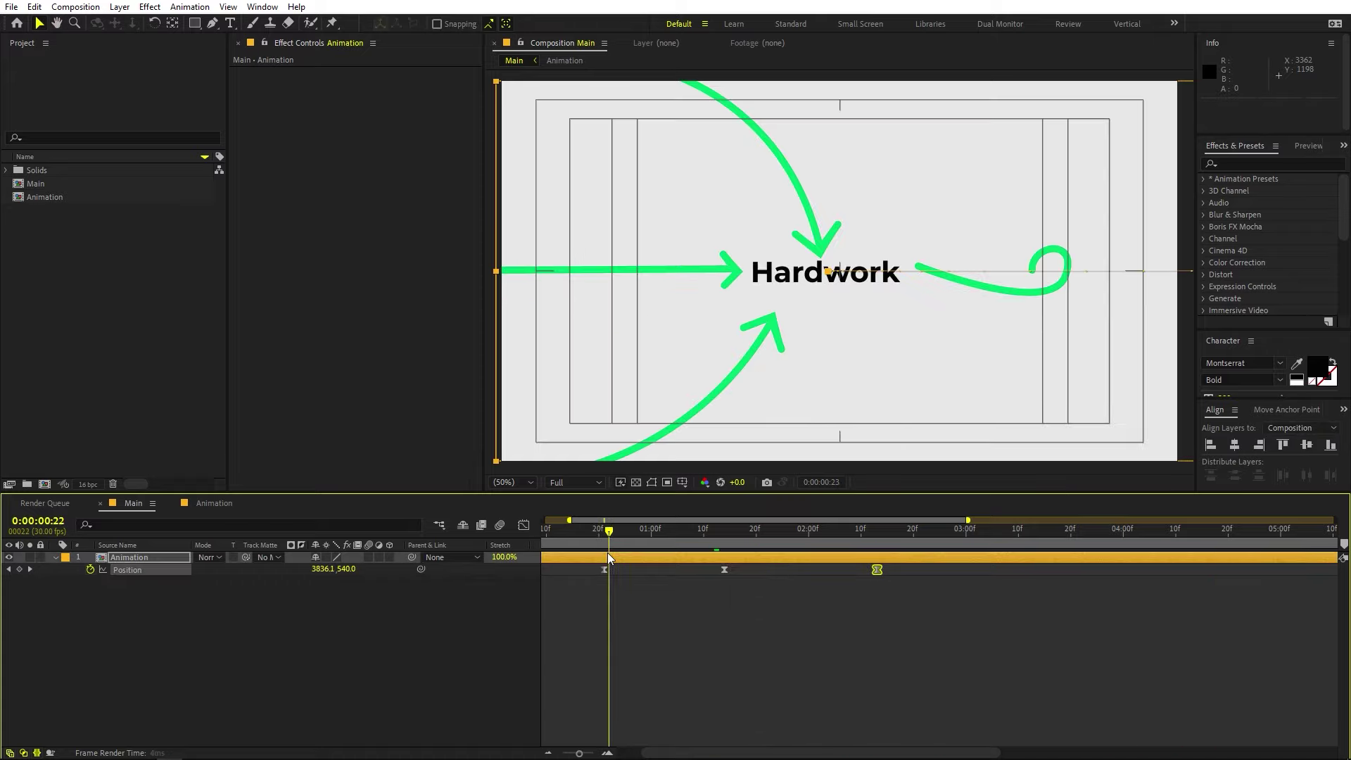
key("space")
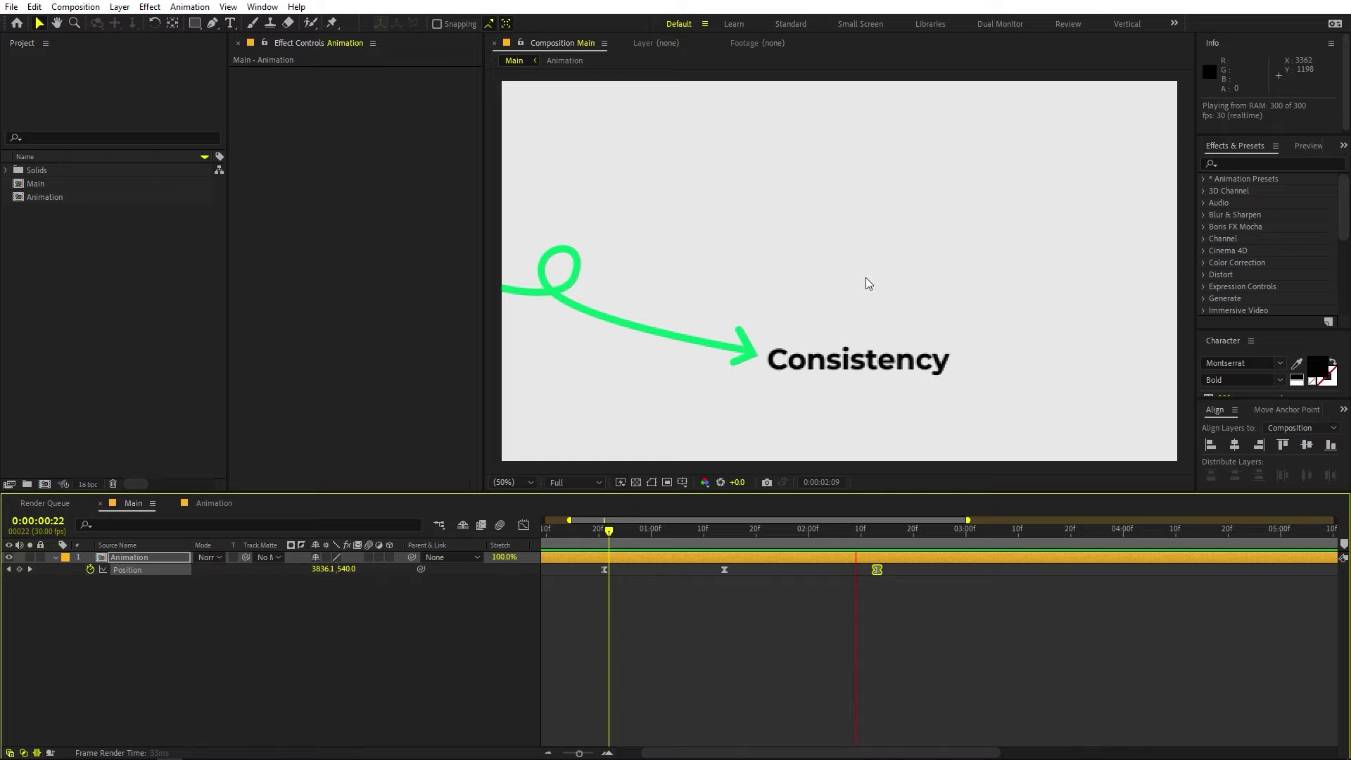
key("space")
- Undo the last two Position keyframe moves and preview Main from the beginning
key("ctrl+z")
key("ctrl+z")
left_click_drag(686, 534, 537, 540)
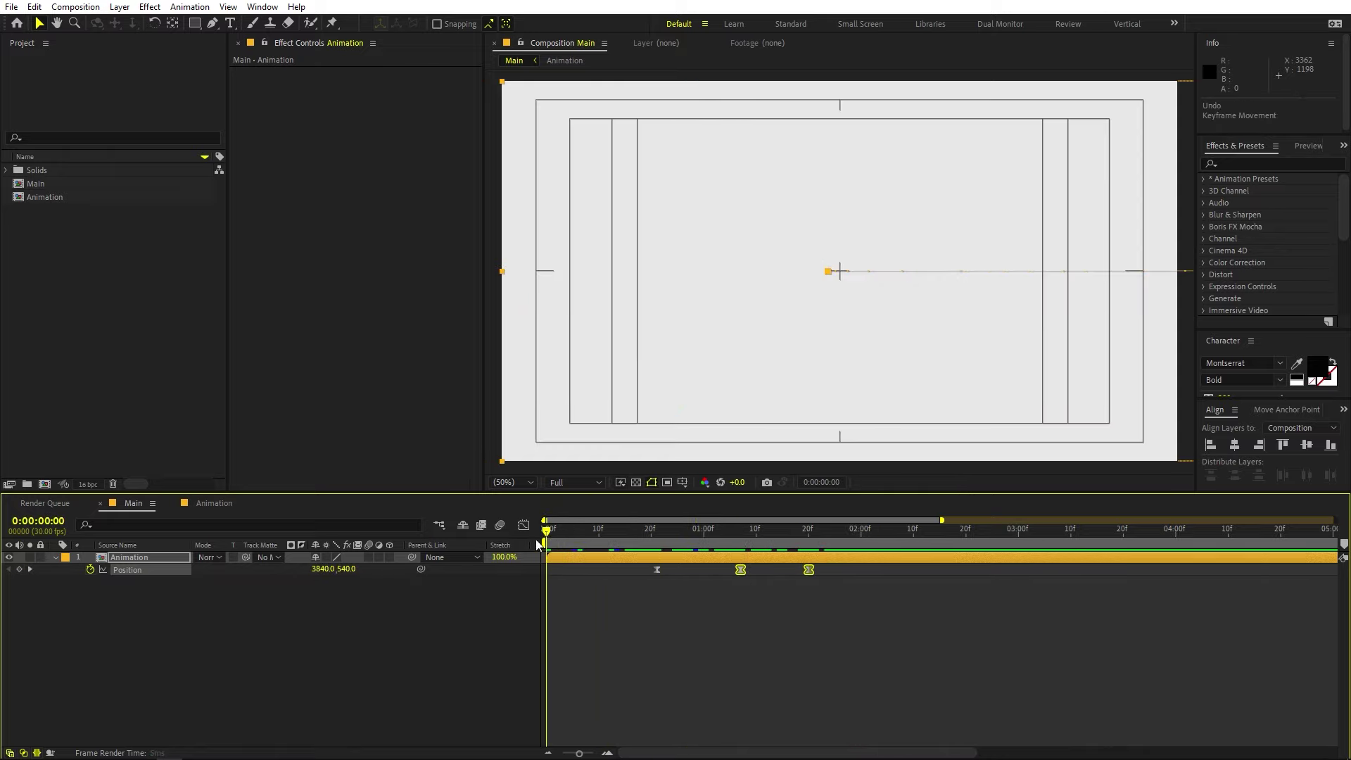
key("space")
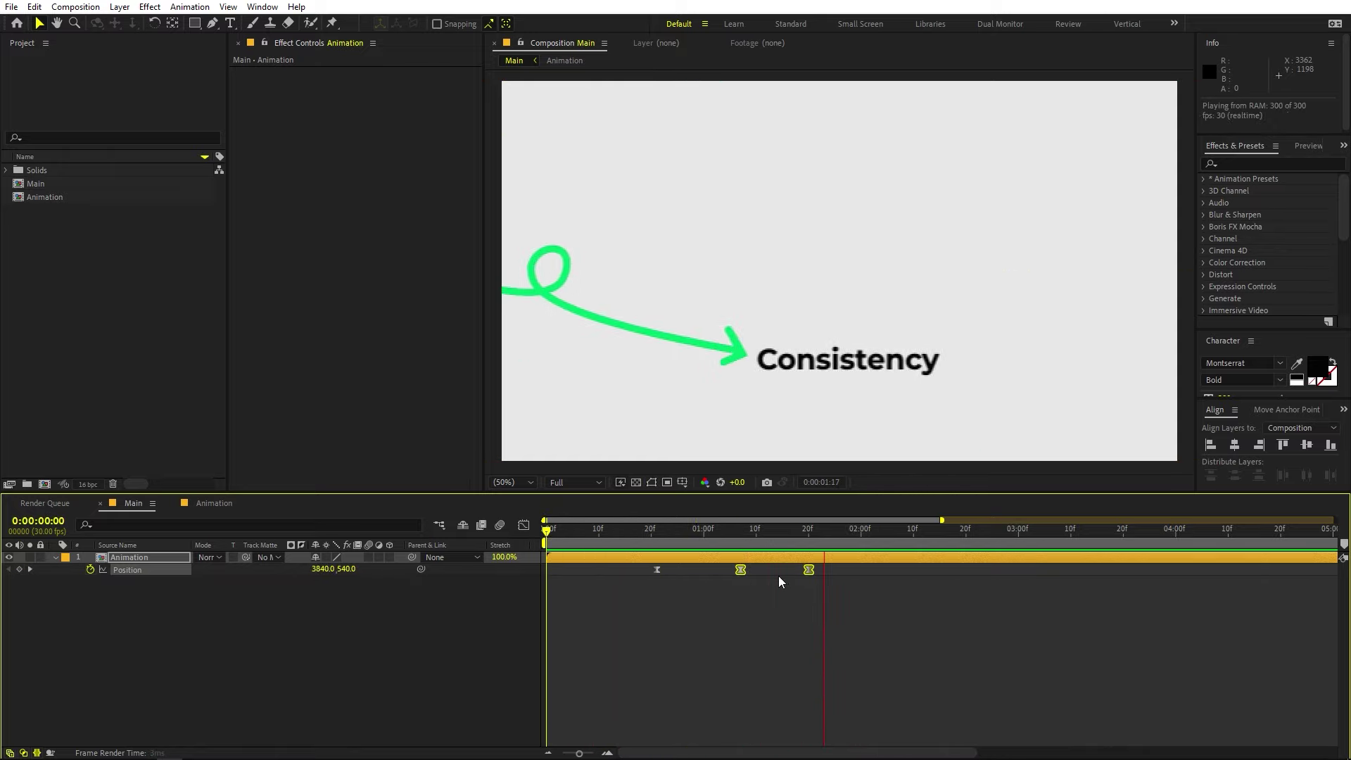
key("space")
- Move the middle Position keyframe to about 0:00:01:08 and the last one to about 0:00:01:26, and preview the pan
left_click(752, 580)
left_click(740, 569)
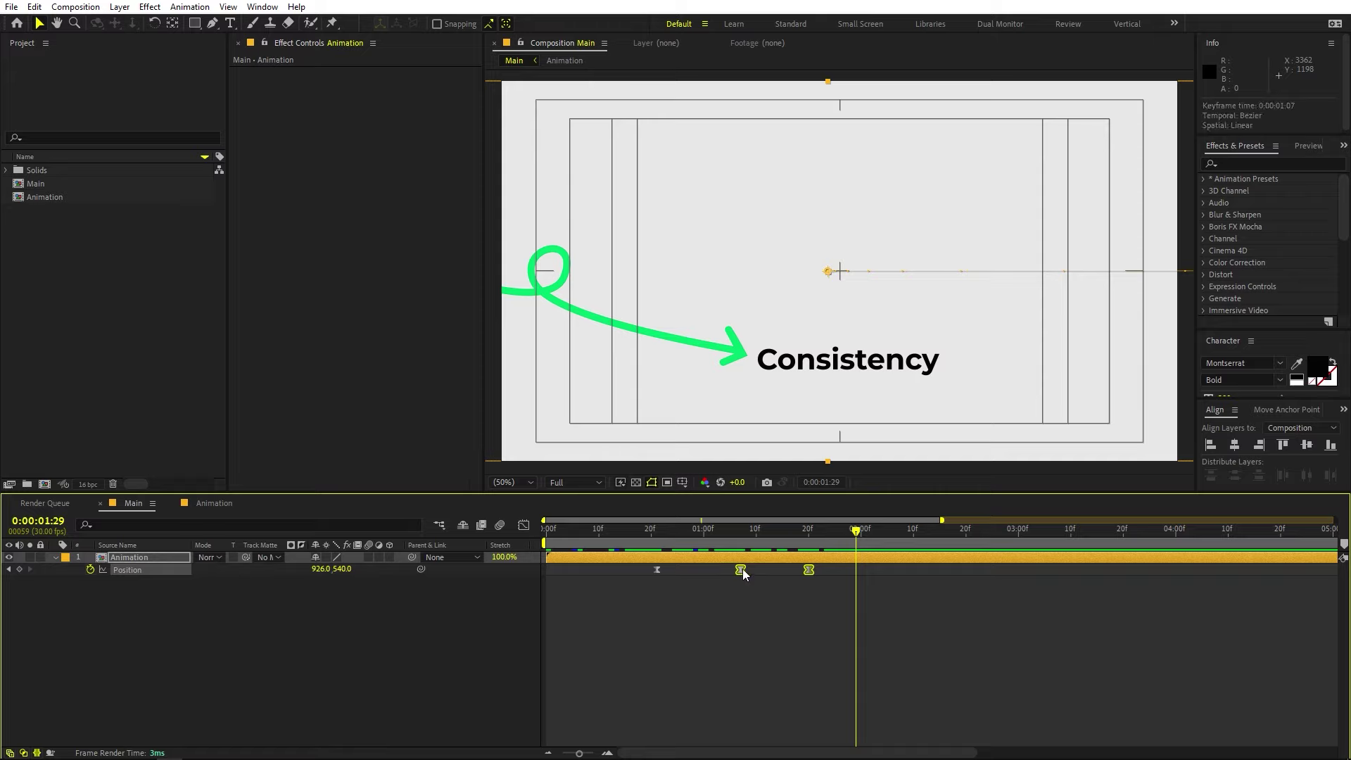
left_click_drag(877, 636, 837, 570)
key("space")
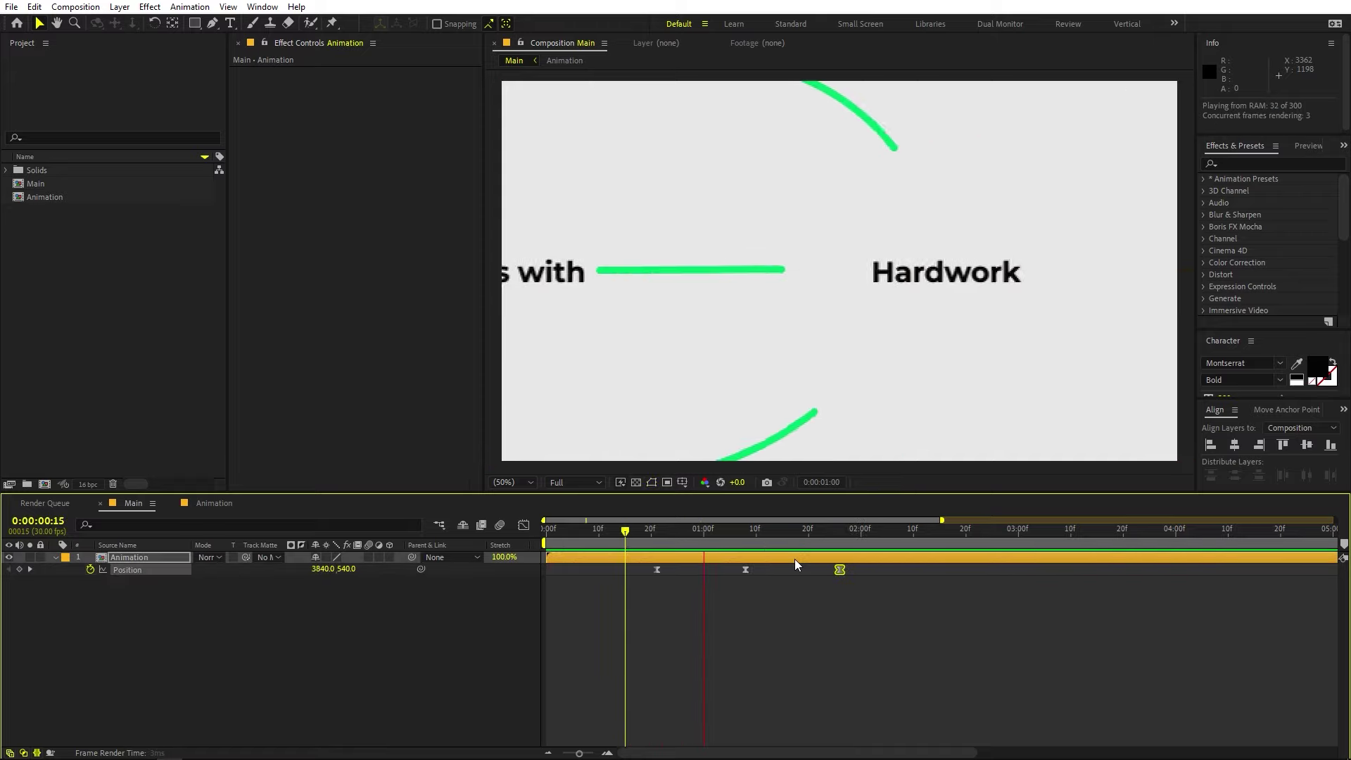
key("space")
left_click(809, 584)
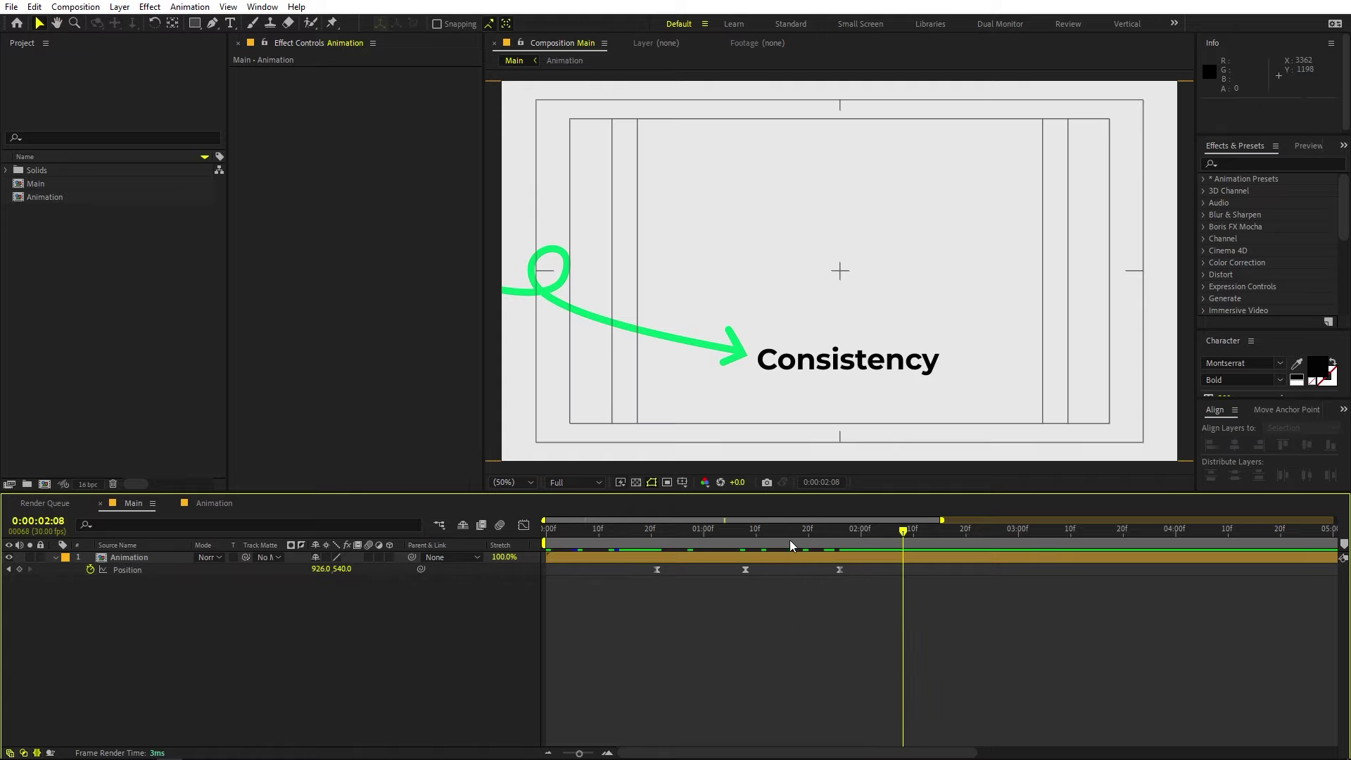
- Duplicate the curved arrow Shape Layer 2 in the Animation composition at 0:00:01:26 and place the copy just above Consistency
left_click_drag(790, 539, 835, 542)
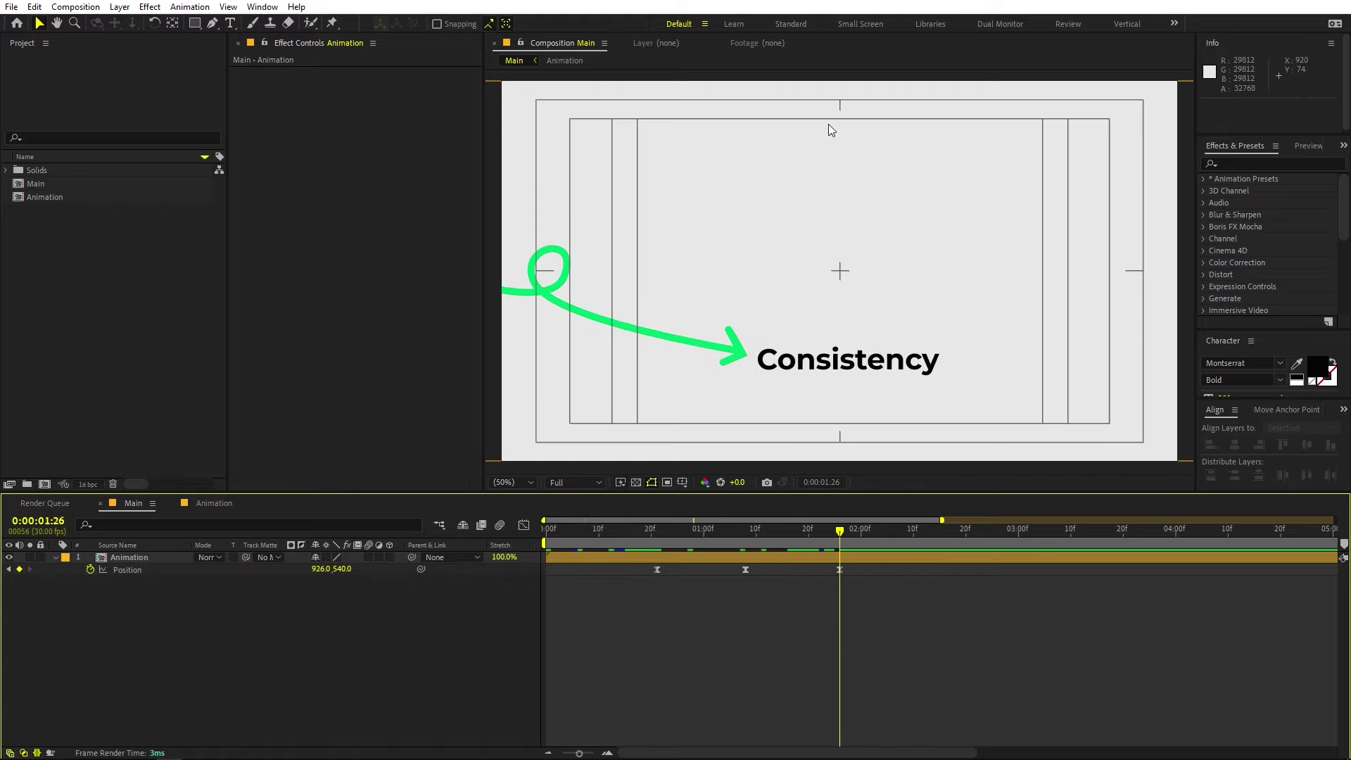
left_click(214, 503)
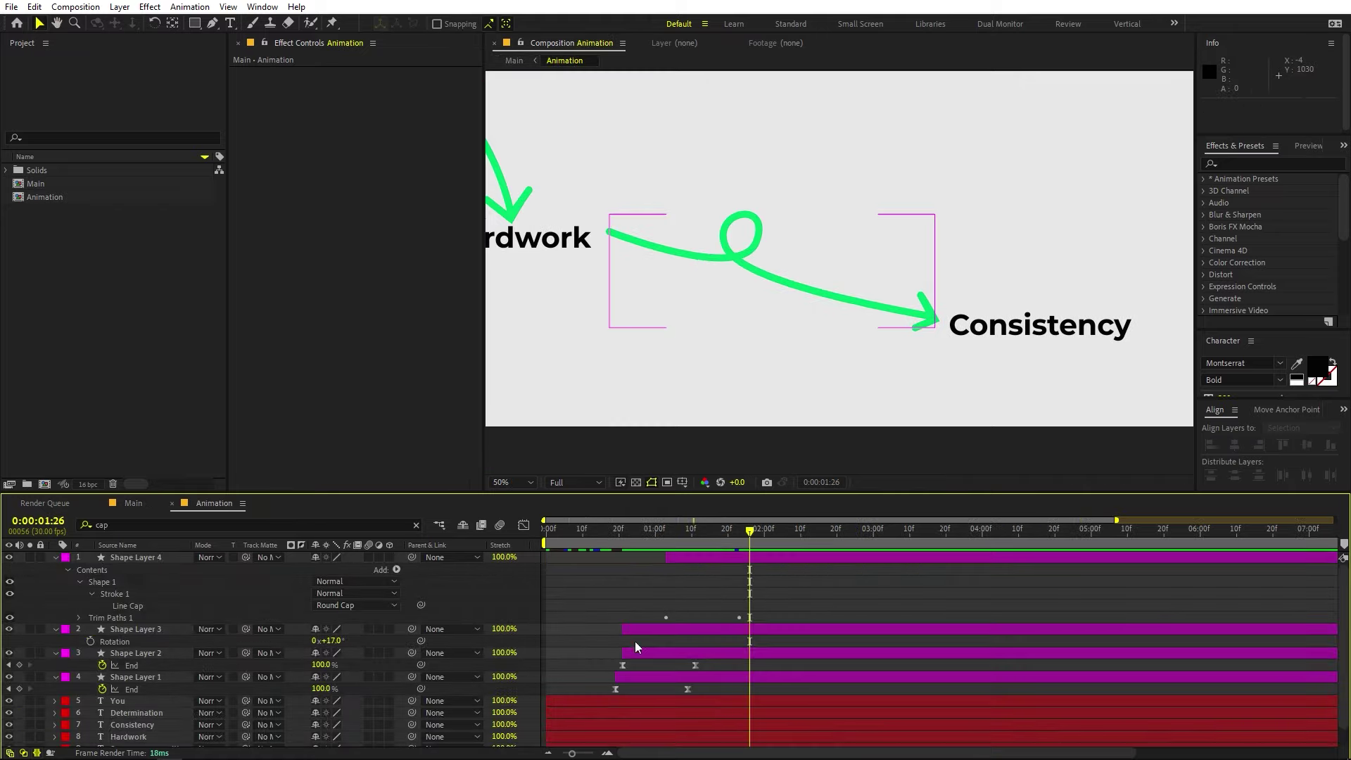
left_click(161, 632)
key("ctrl+d")
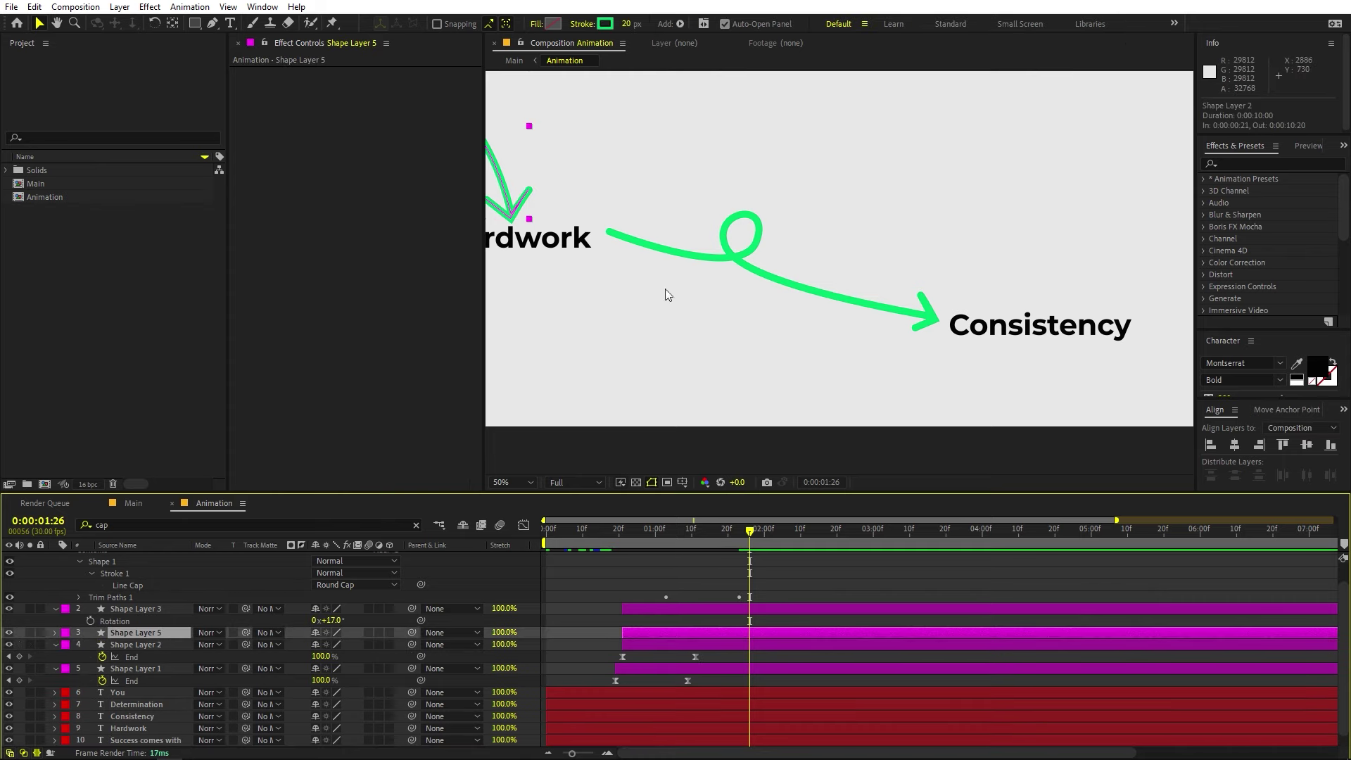
left_click_drag(638, 206, 910, 251)
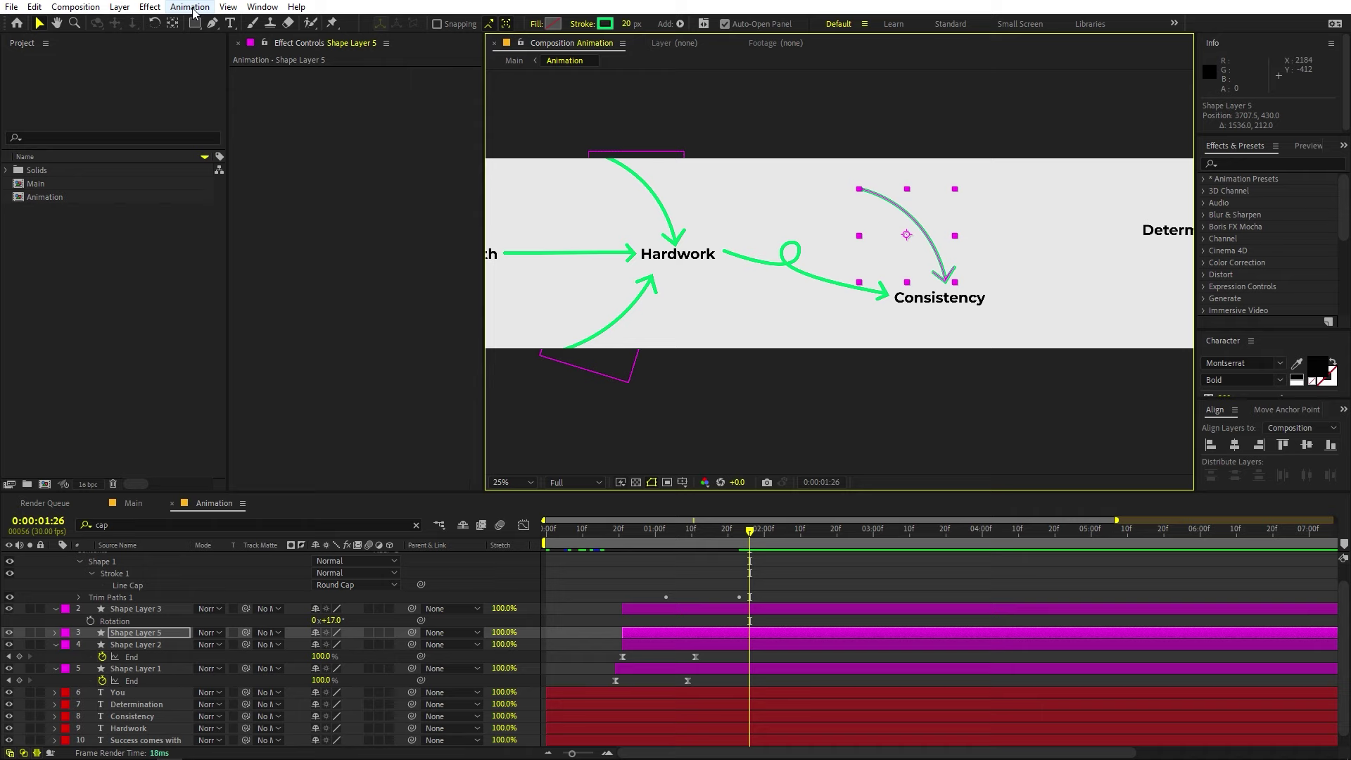
- Reshape the duplicated arrow's path with the Pen tool, extending its tail beyond the composition's upper edge and lengthening the curve handle near the arrowhead
left_click(211, 25)
scroll(911, 169, "up", 2)
left_click_drag(886, 193, 840, 228)
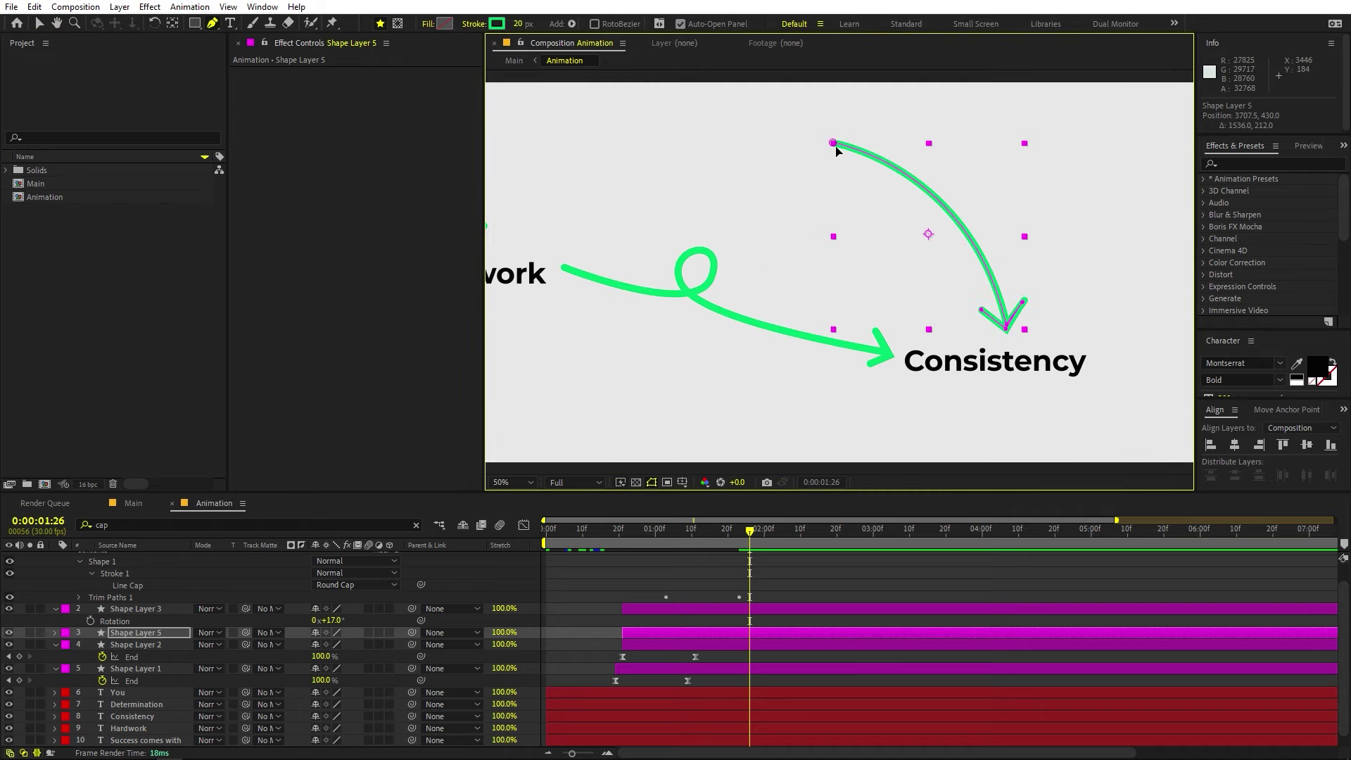
mouse_move(834, 143)
left_mouse_down()
mouse_move(799, 69)
mouse_move(780, 67)
left_mouse_up()
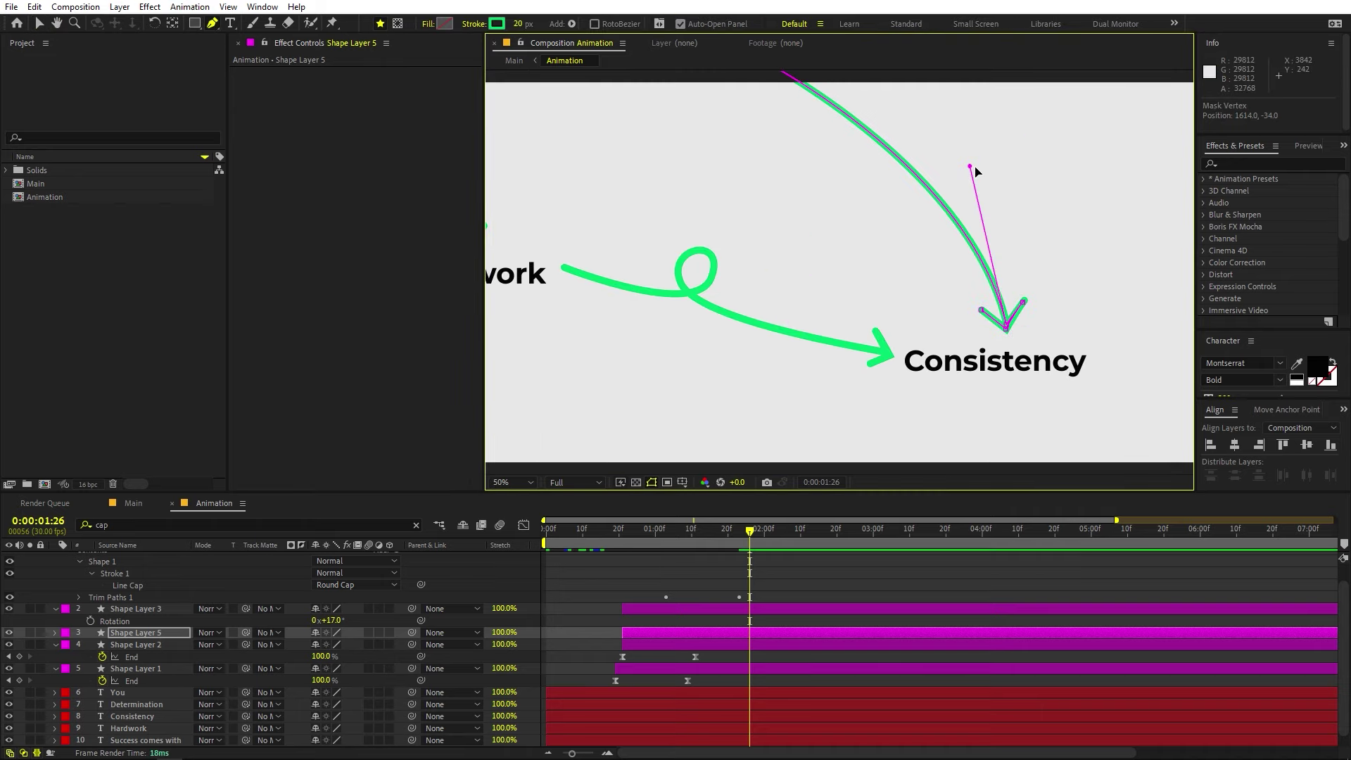
left_click_drag(975, 171, 936, 70)
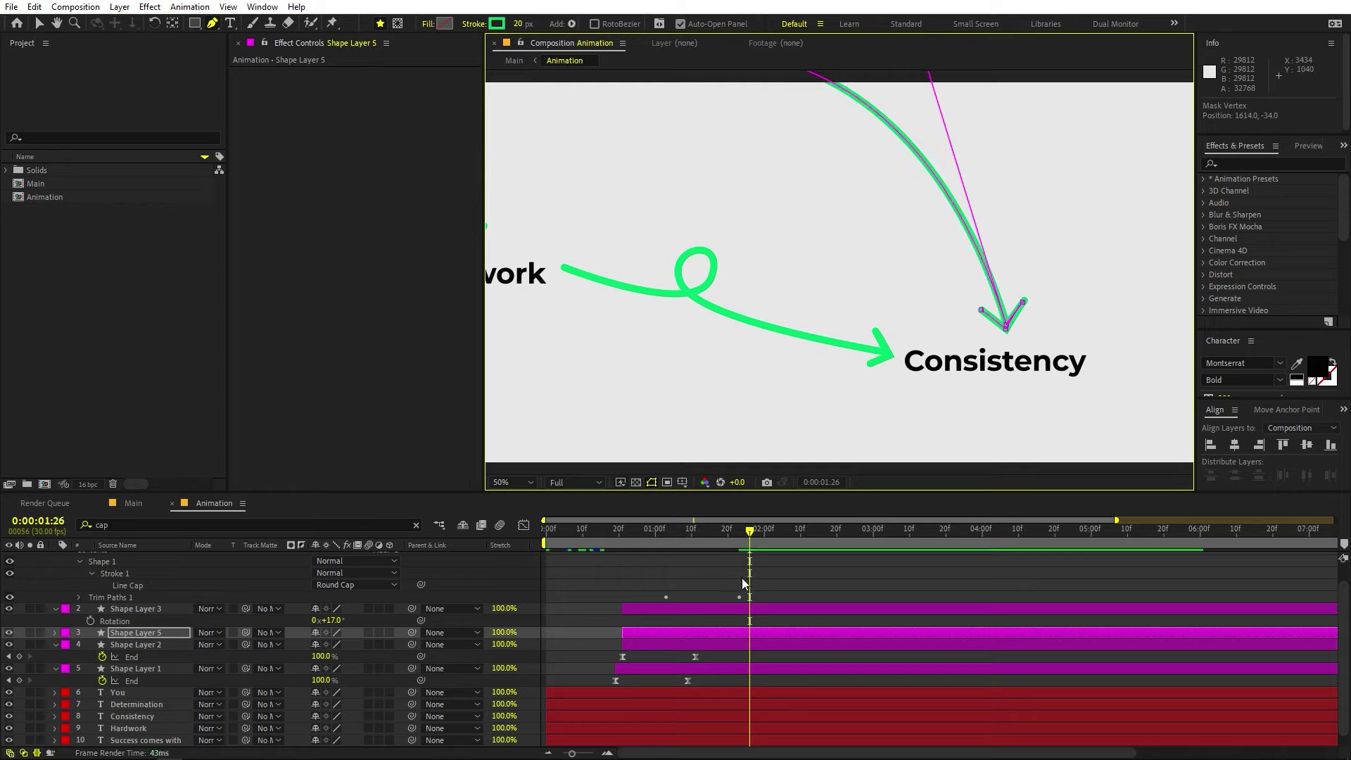
- Shift the duplicated arrow layer in time so it starts at 0:00:01:06, and preview the arrows
left_click_drag(698, 636, 799, 633)
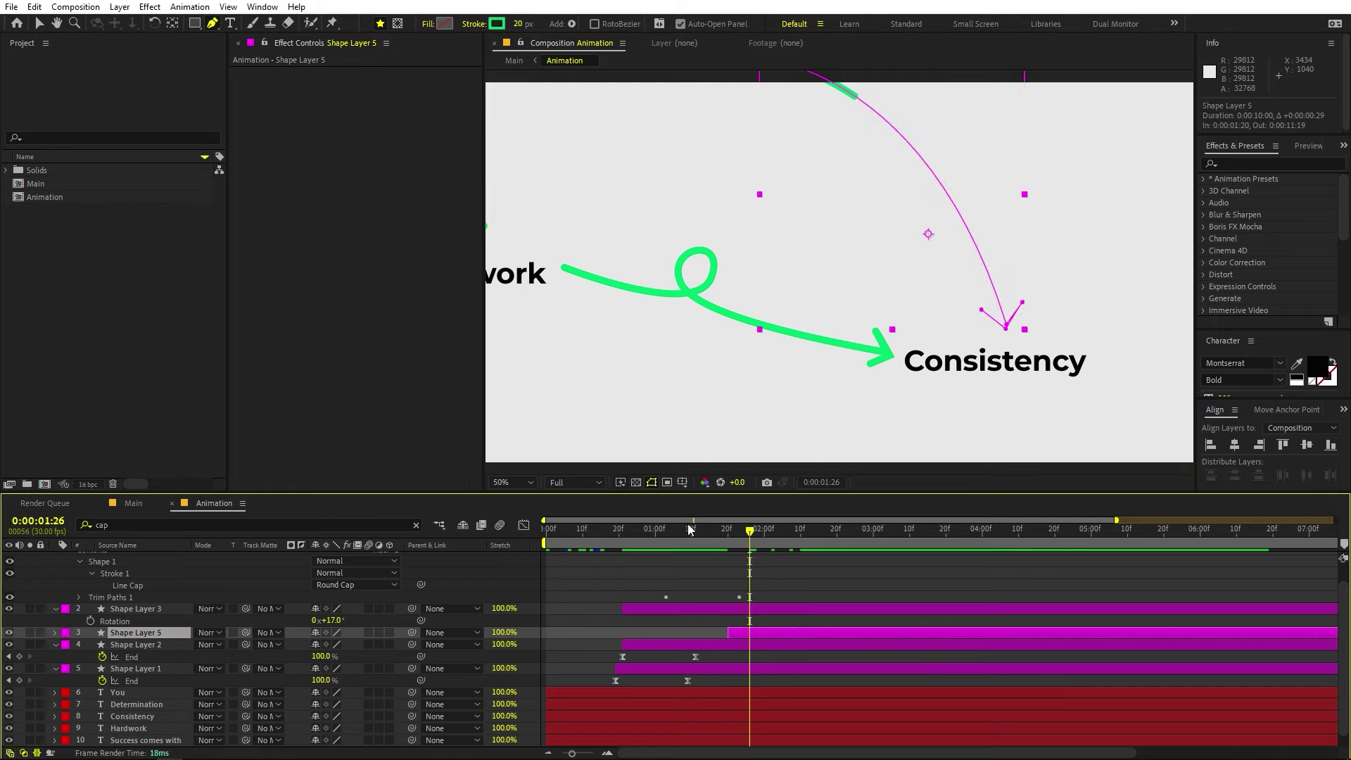
left_click_drag(655, 533, 727, 537)
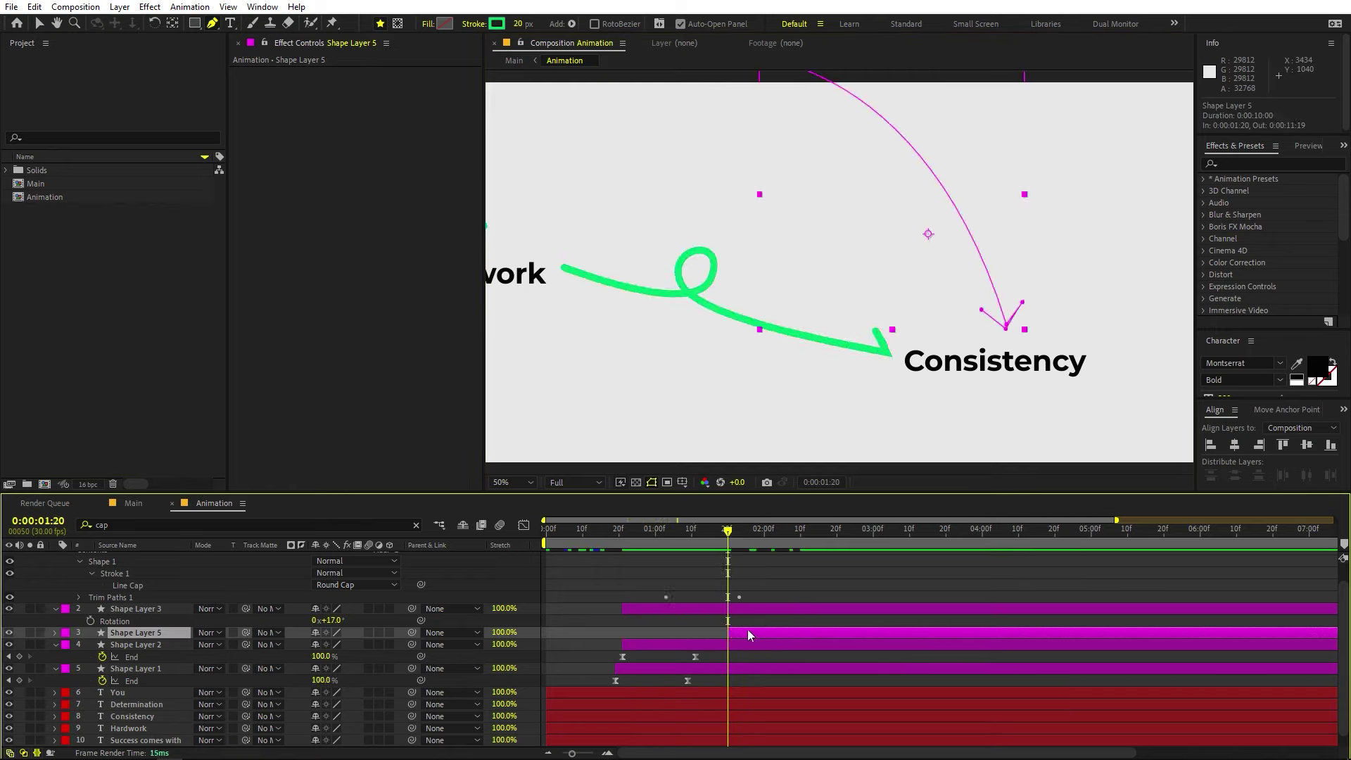
left_click_drag(747, 629, 699, 627)
key("space")
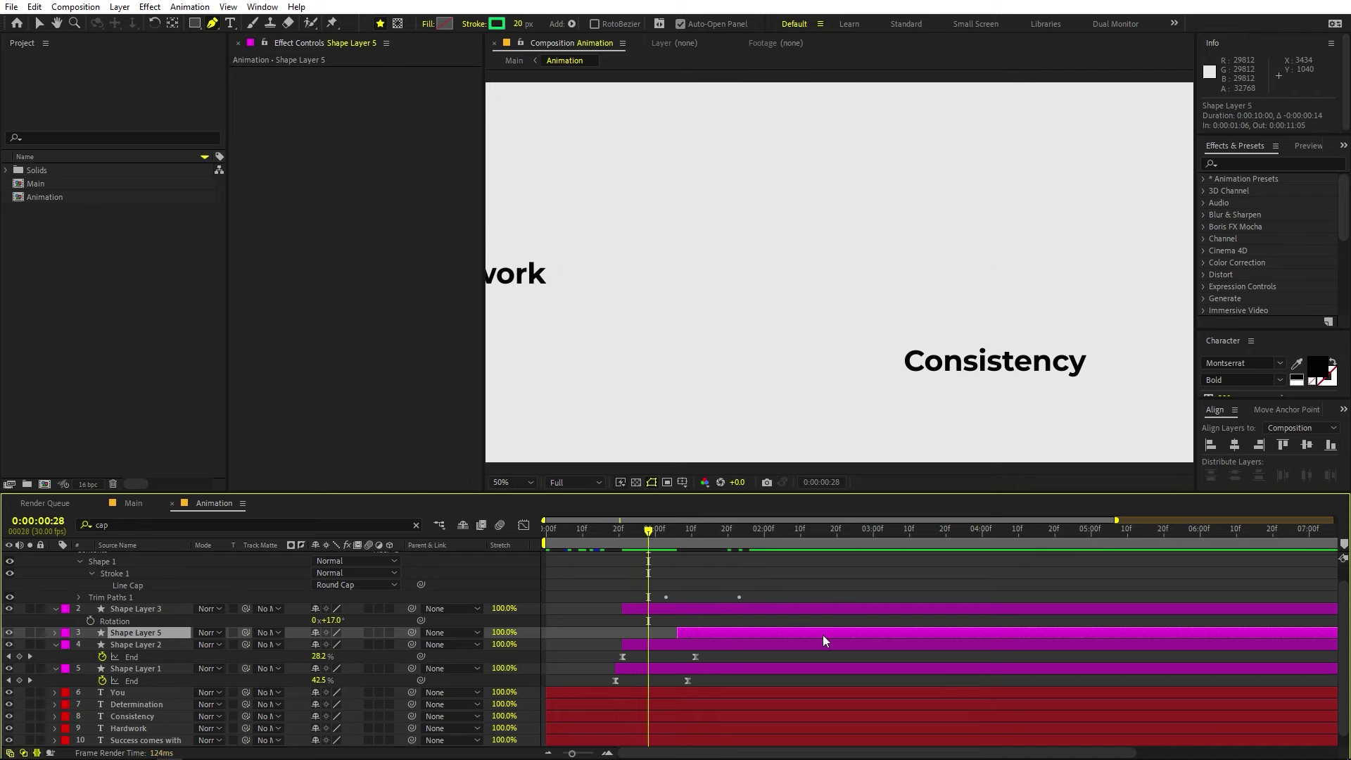
key("space")
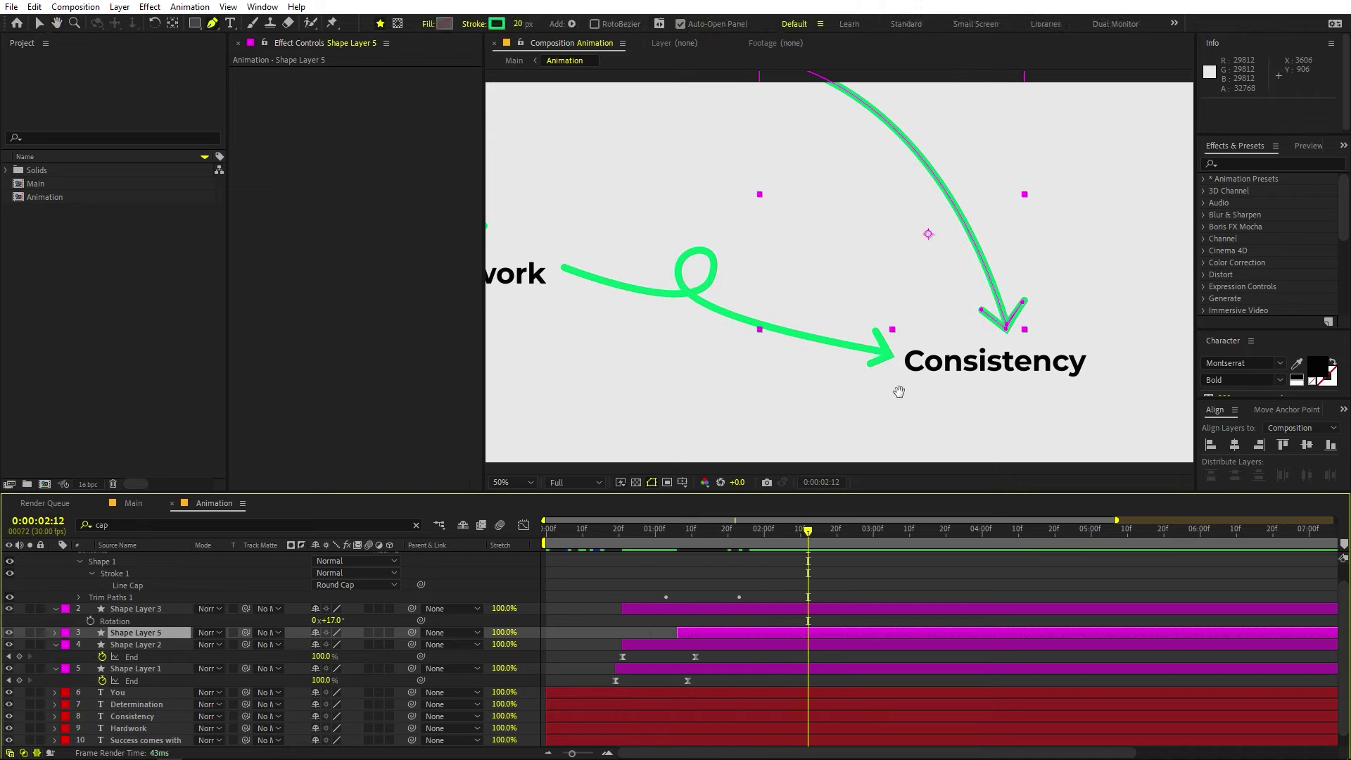
- Preview the Animation composition from the start and examine the arrows leading to Consistency, Determination and You
left_click_drag(937, 349, 822, 331)
scroll(822, 331, "down", 4)
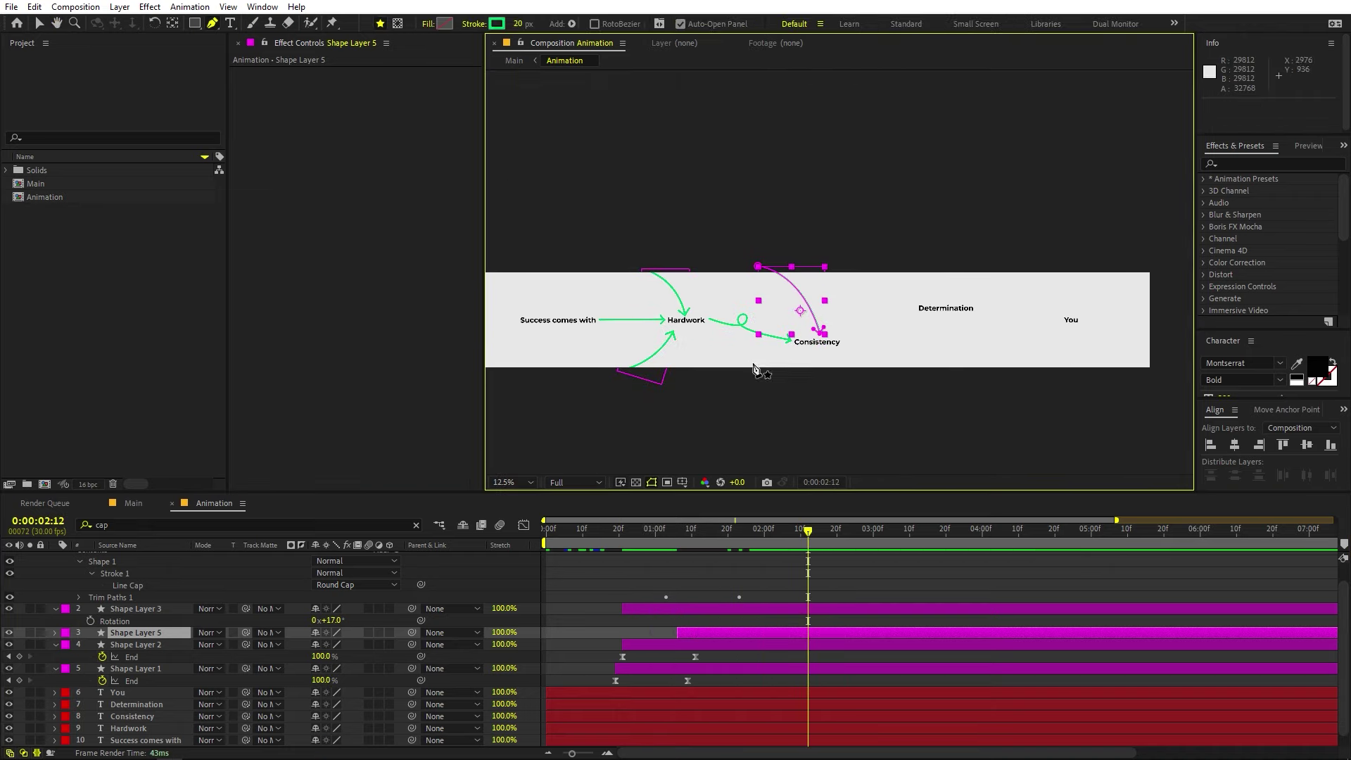
scroll(790, 363, "up", 3)
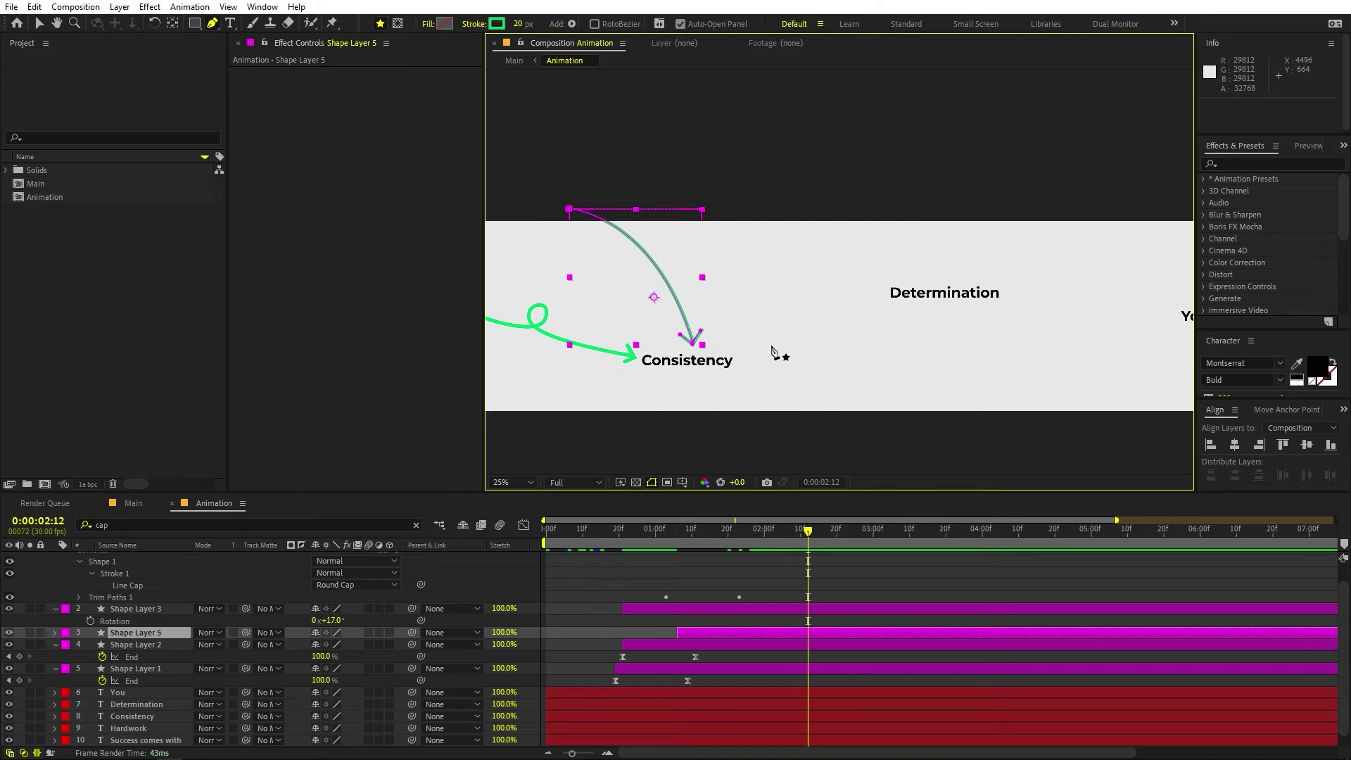
left_click_drag(1080, 331, 998, 339)
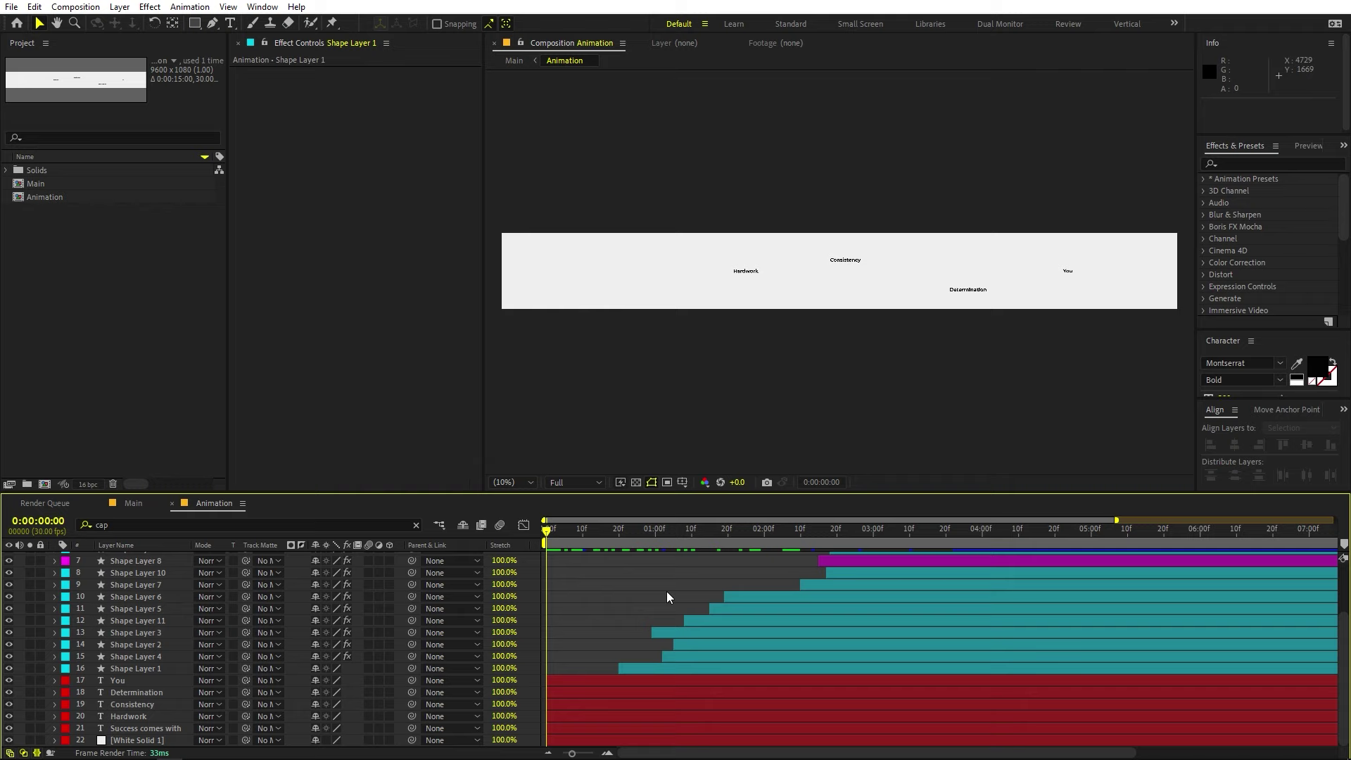
key("space")
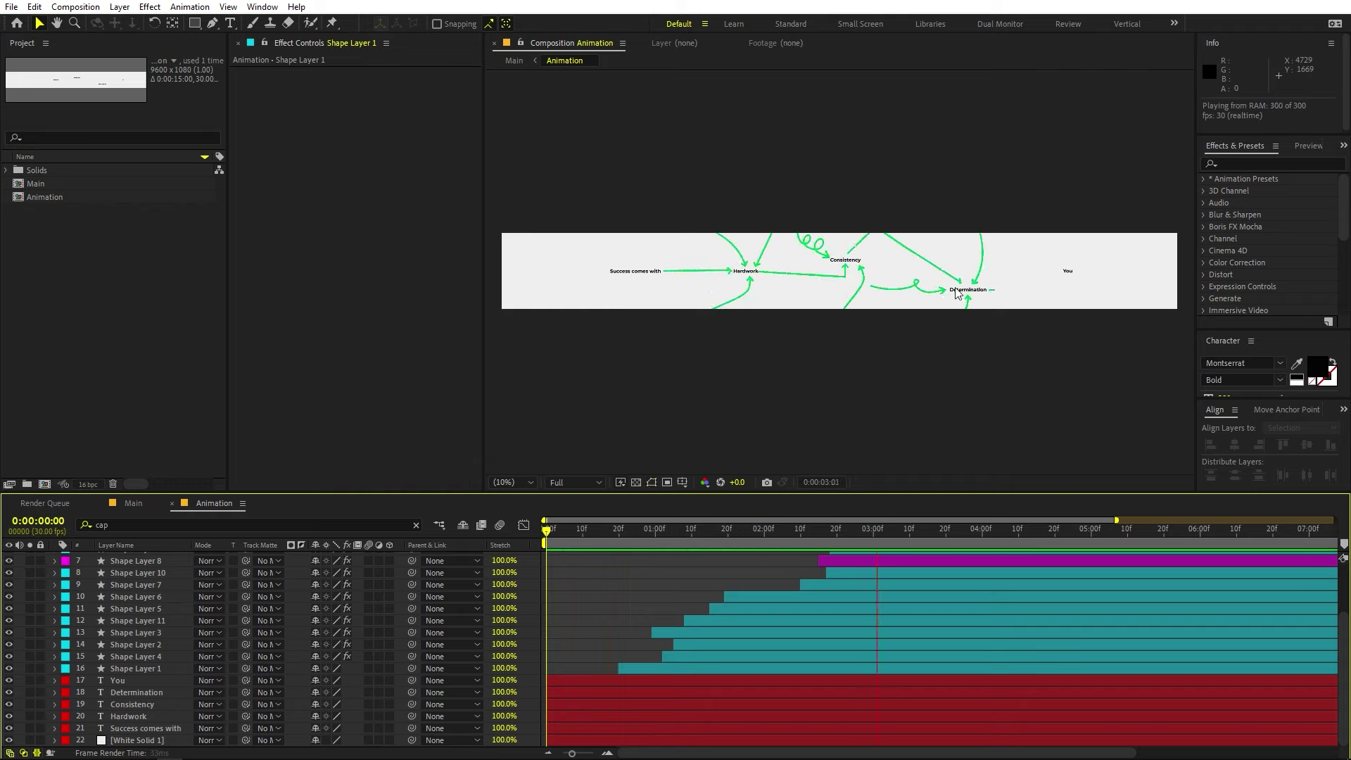
key("space")
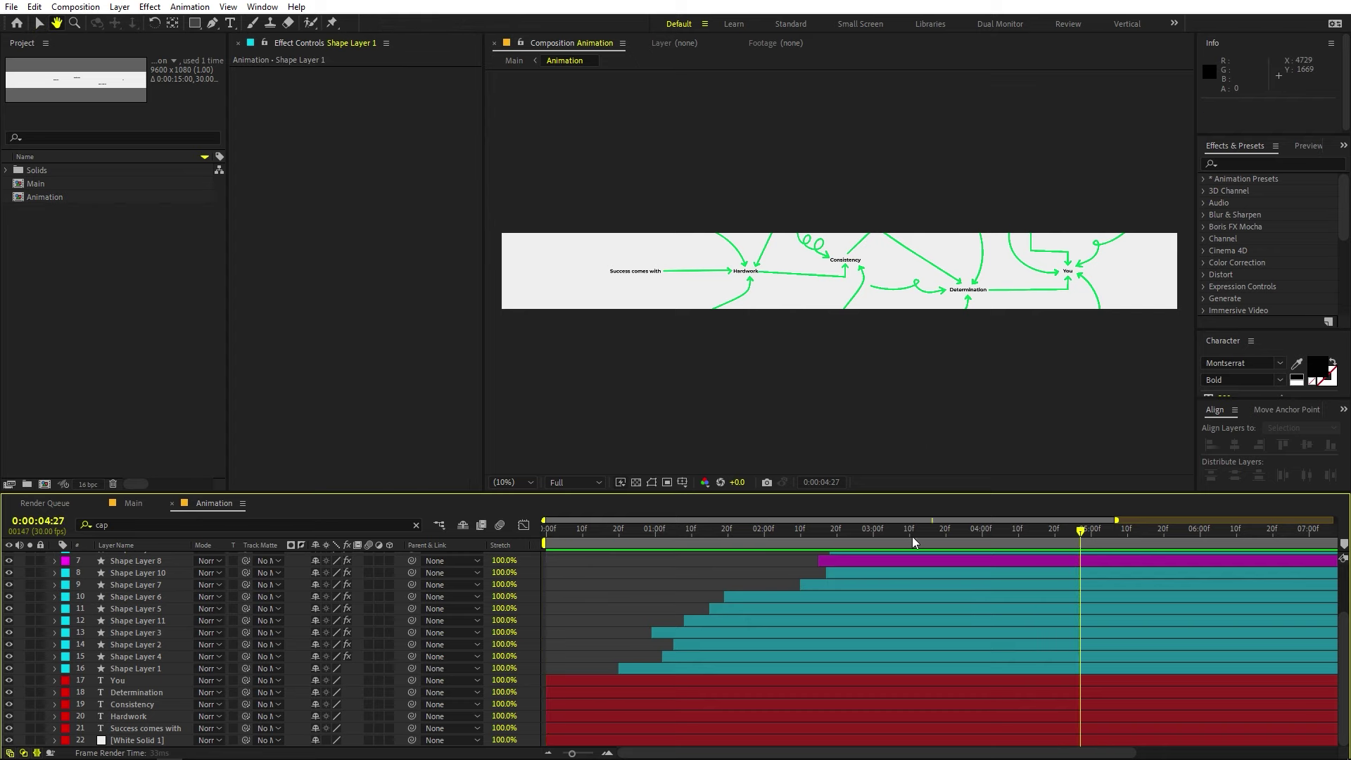
left_click_drag(1060, 240, 904, 270)
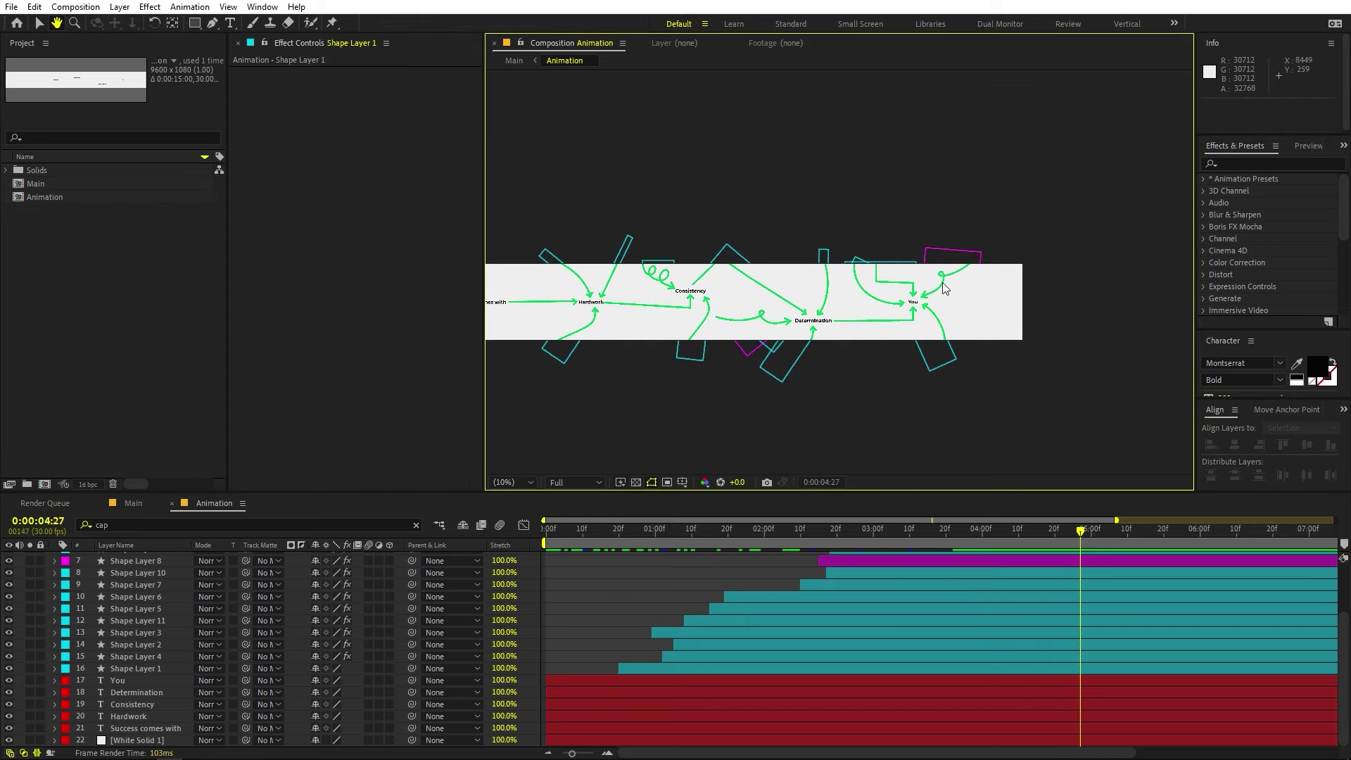
scroll(915, 271, "up", 2)
left_click_drag(1098, 268, 884, 254)
left_click_drag(727, 348, 1014, 332)
- Check the Animation composition's size, frame rate and duration in its settings without changing anything
left_click(75, 7)
left_click(107, 43)
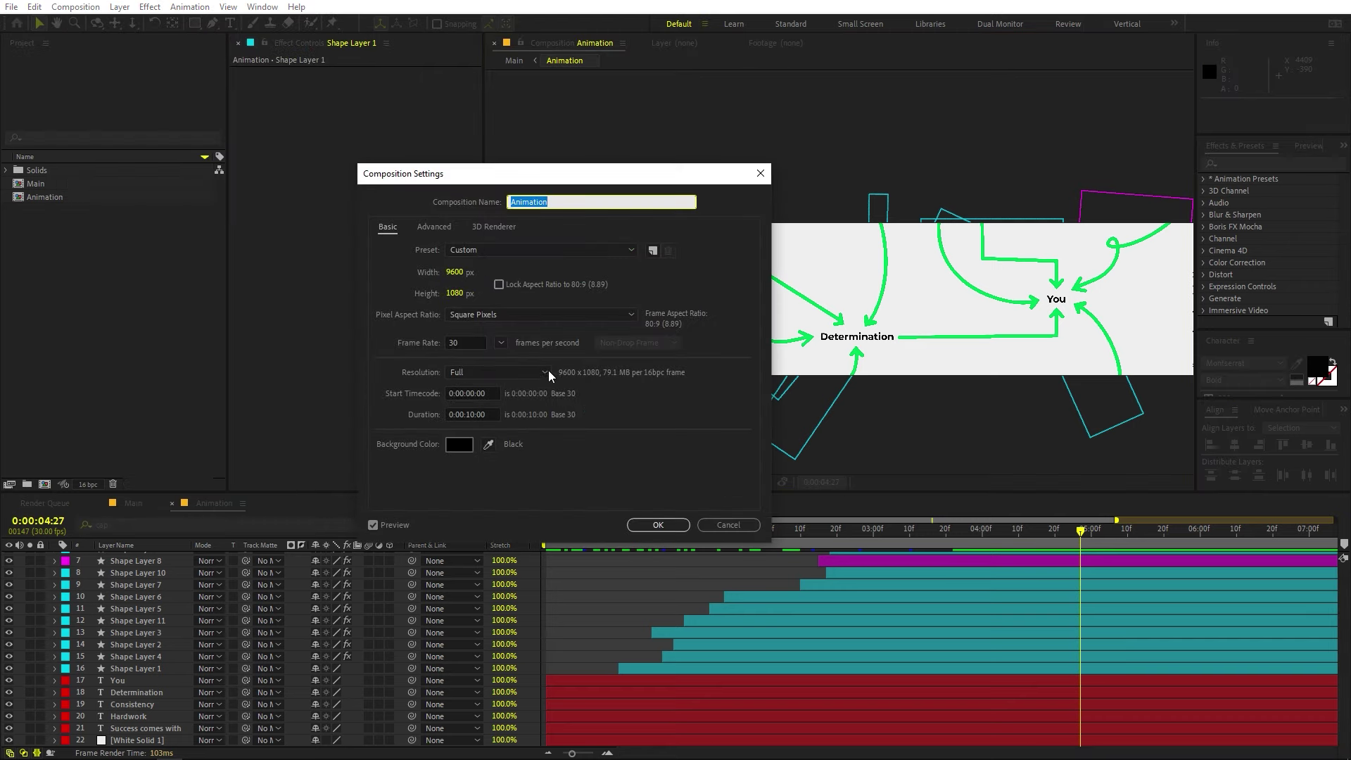
left_click(718, 528)
- Examine the arrows at about 0:00:01:29, from the whole composition down to the straight arrow pointing at Hardwork
scroll(784, 302, "down", 5)
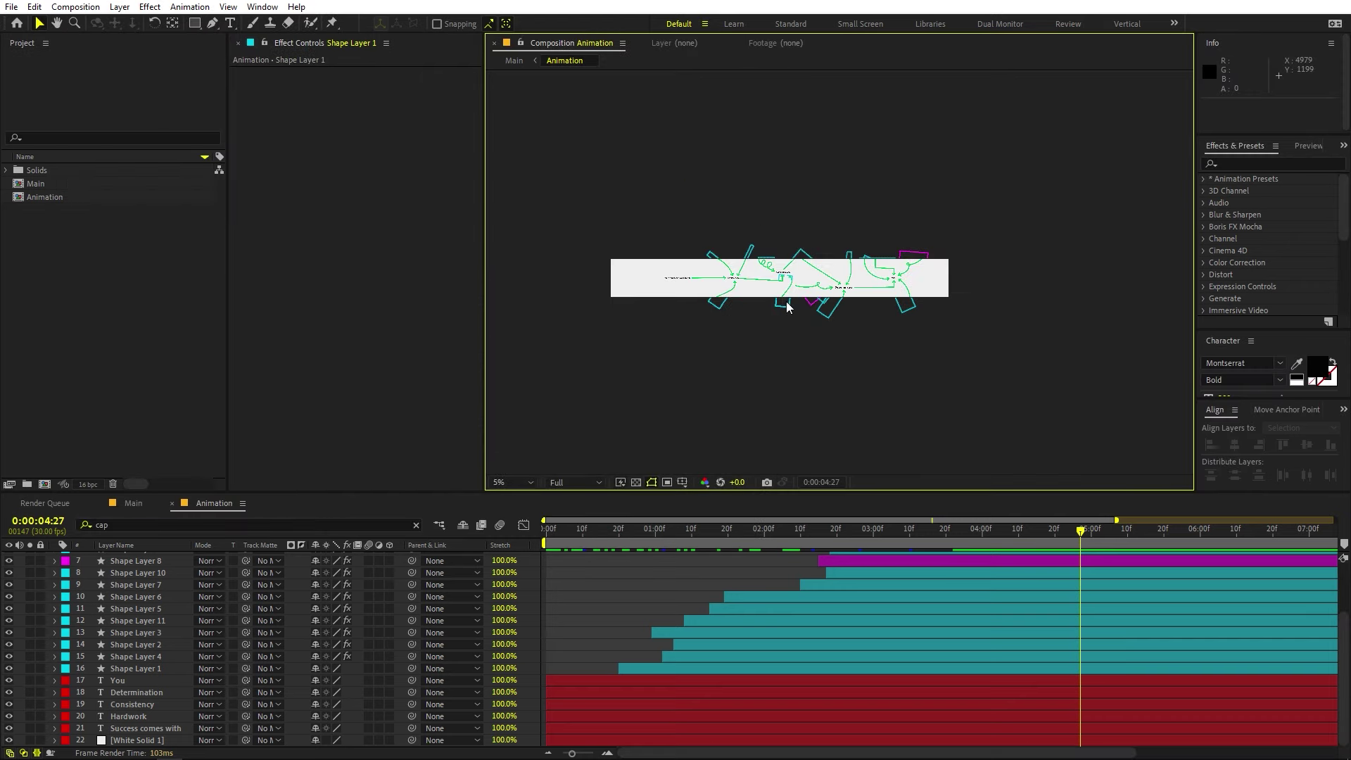
scroll(787, 291, "up", 2)
left_click_drag(696, 154, 767, 176)
left_click_drag(717, 538, 761, 547)
scroll(640, 314, "up", 4)
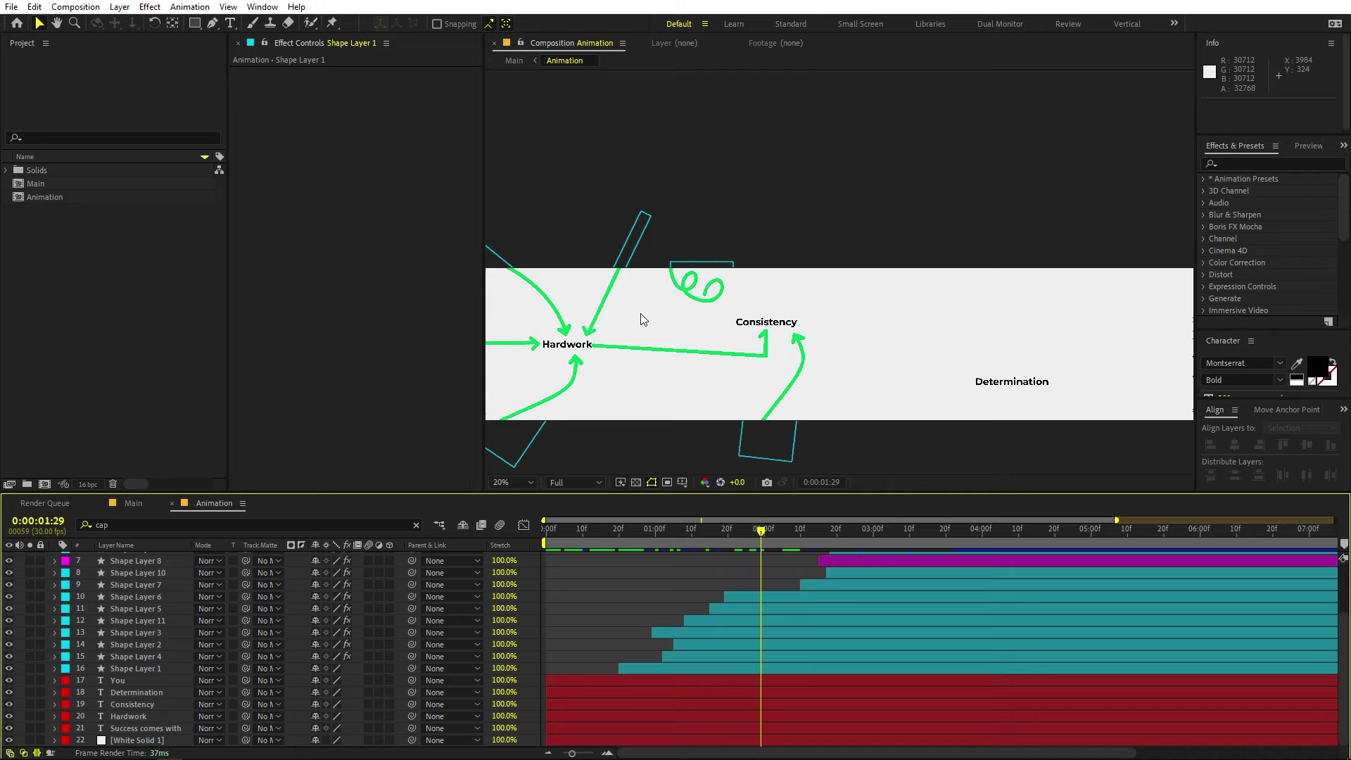
left_click_drag(608, 287, 950, 248)
left_click_drag(712, 268, 752, 260)
scroll(814, 292, "up", 4)
left_click_drag(813, 292, 670, 253)
key("v")
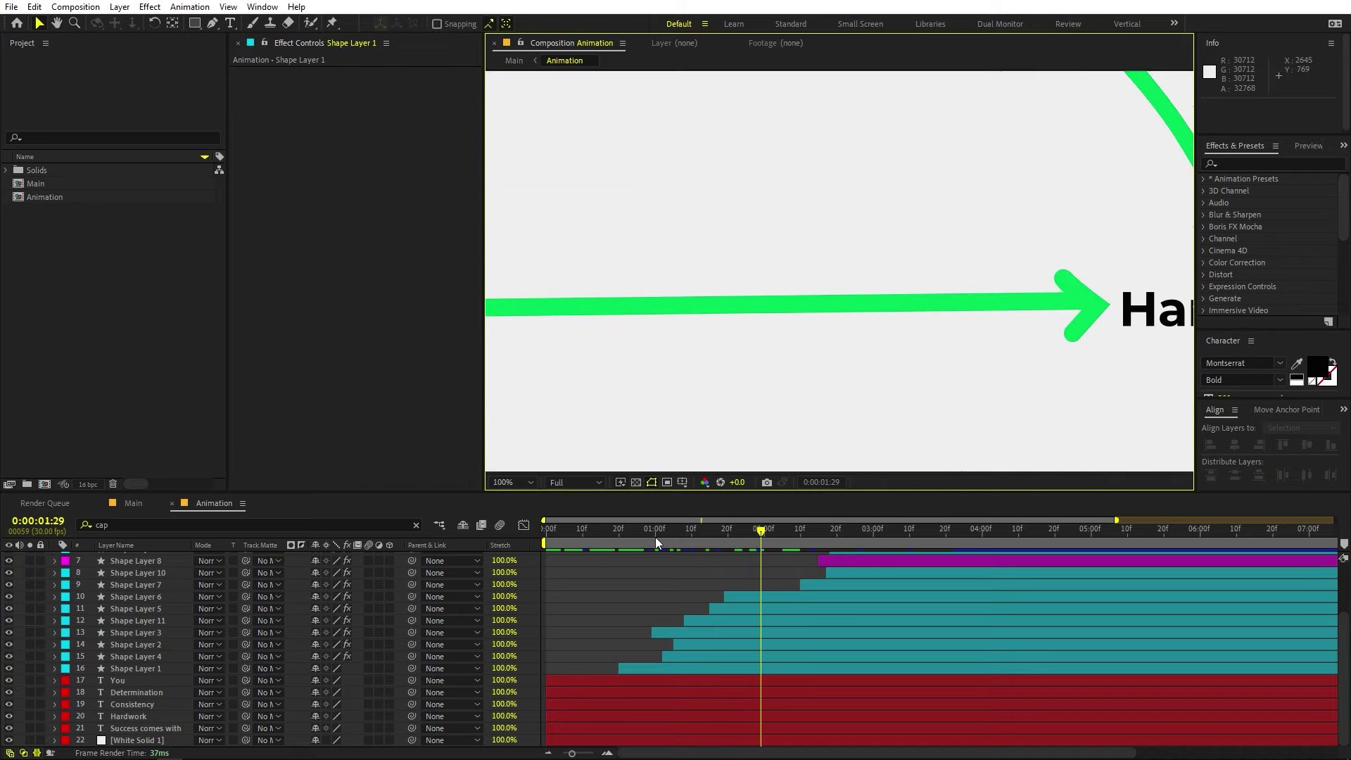
- Apply the Roughen Edges effect to Shape Layer 1, the straight arrow pointing at Hardwork
left_click(643, 672)
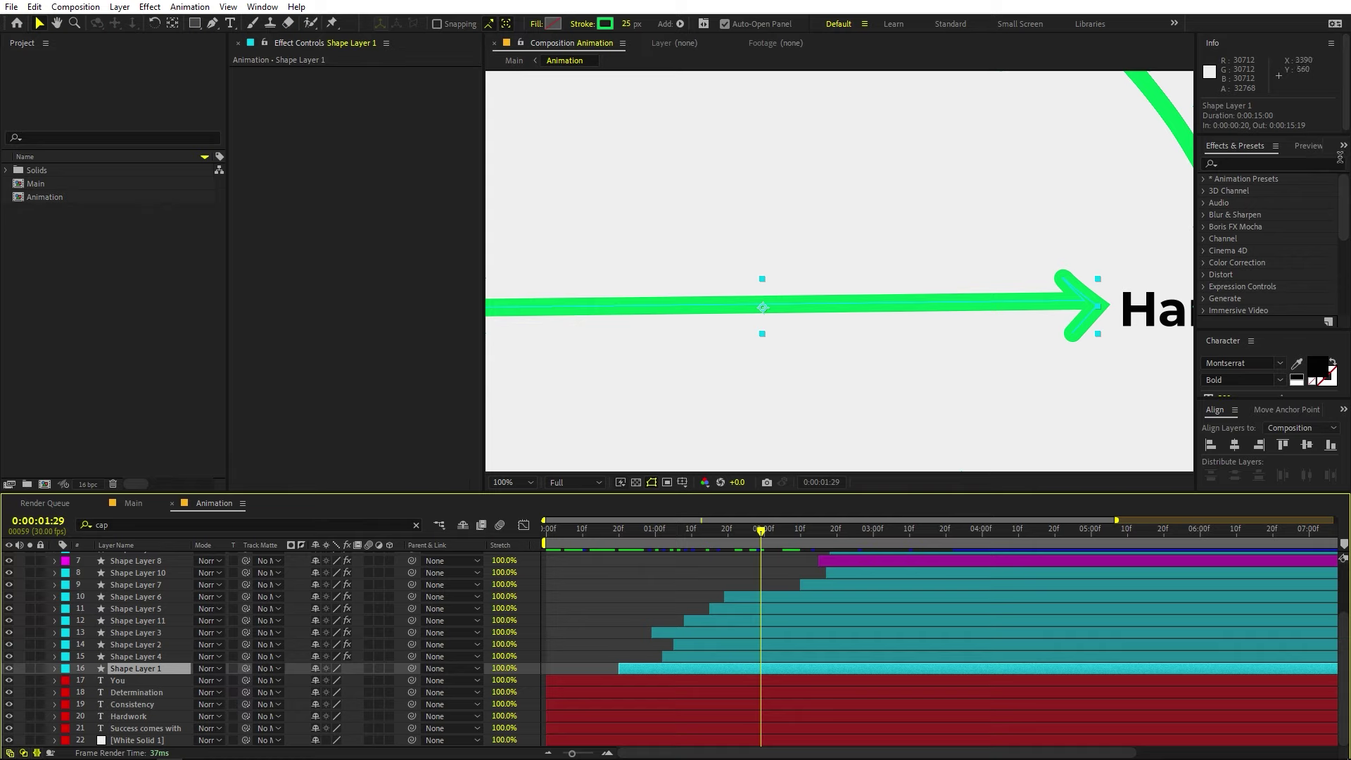
left_click(1263, 162)
type("rough")
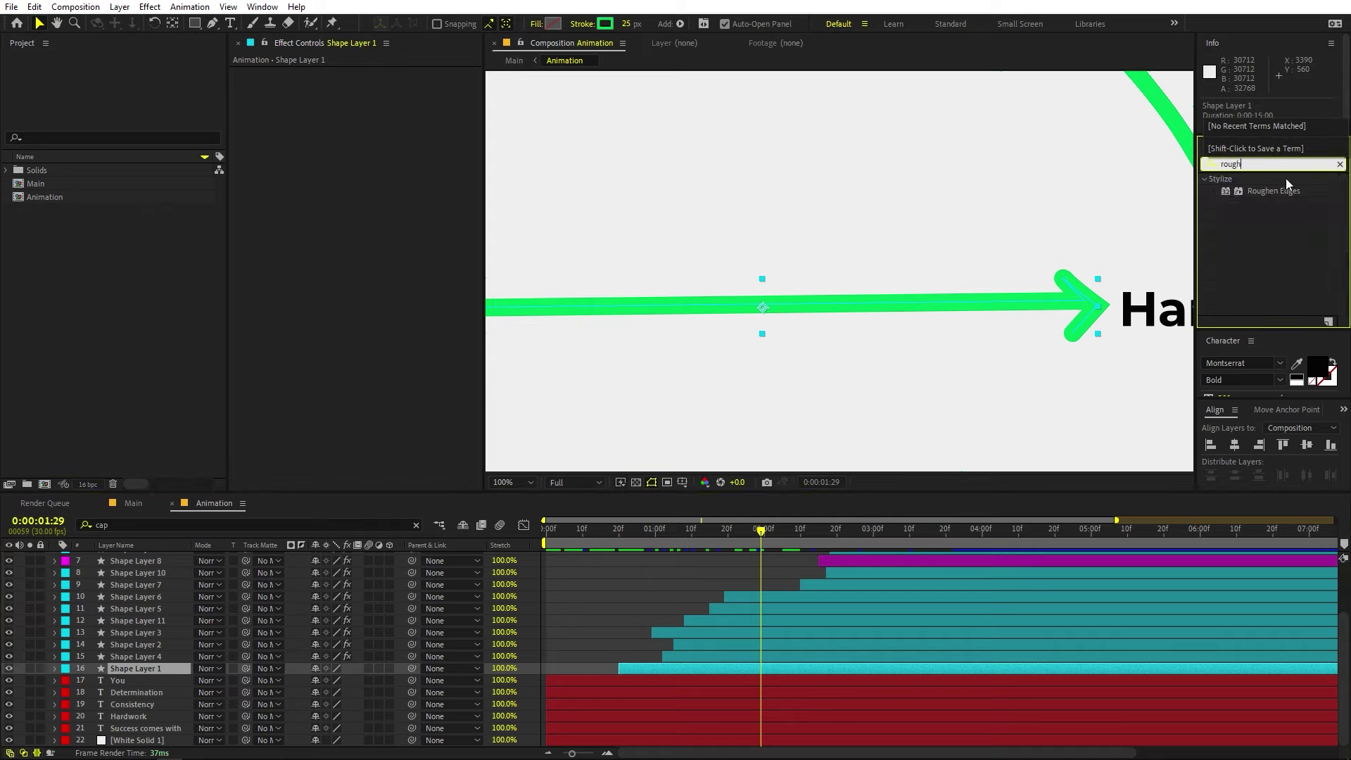
left_click_drag(1275, 190, 591, 587)
left_click_drag(633, 677, 640, 670)
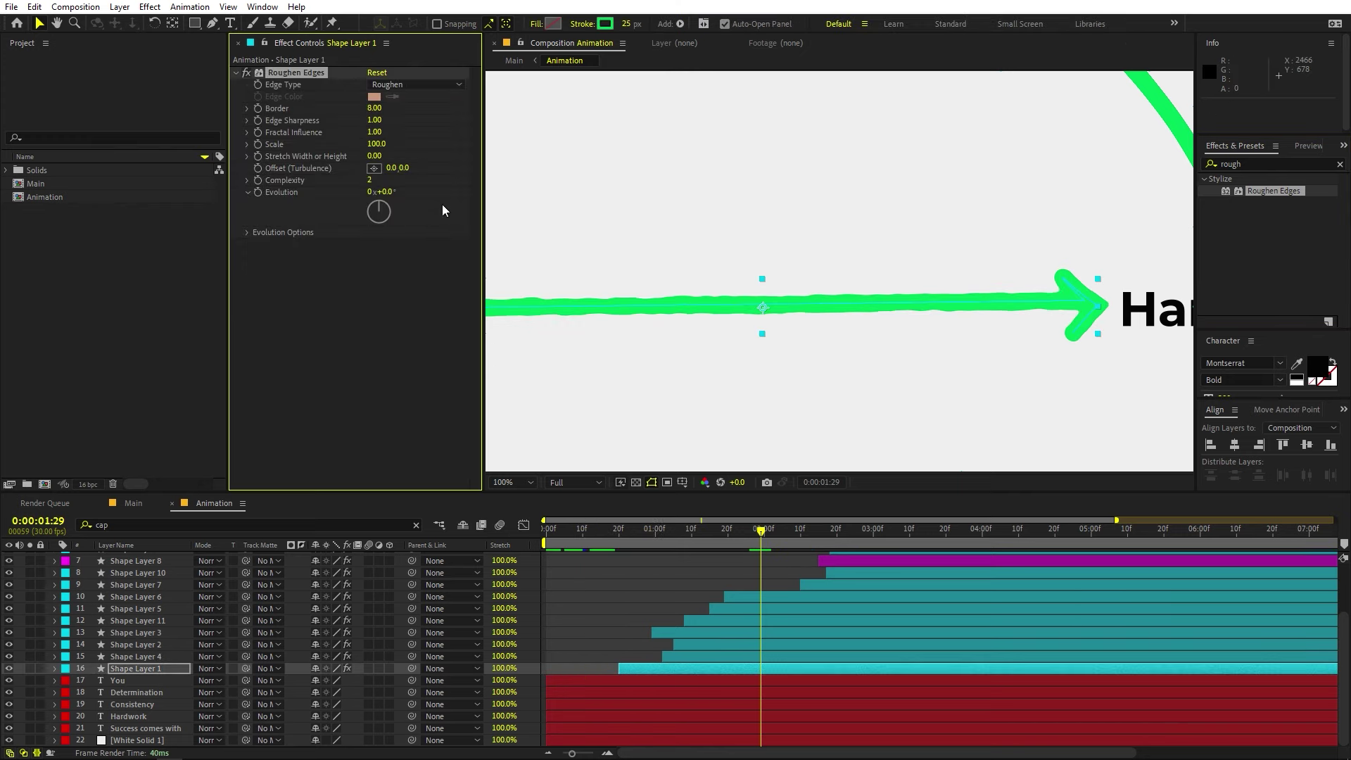
- Examine the roughened edges closely along the straight arrow between Success comes with and Hardwork
scroll(794, 286, "up", 1)
key("space")
left_click_drag(534, 295, 566, 233)
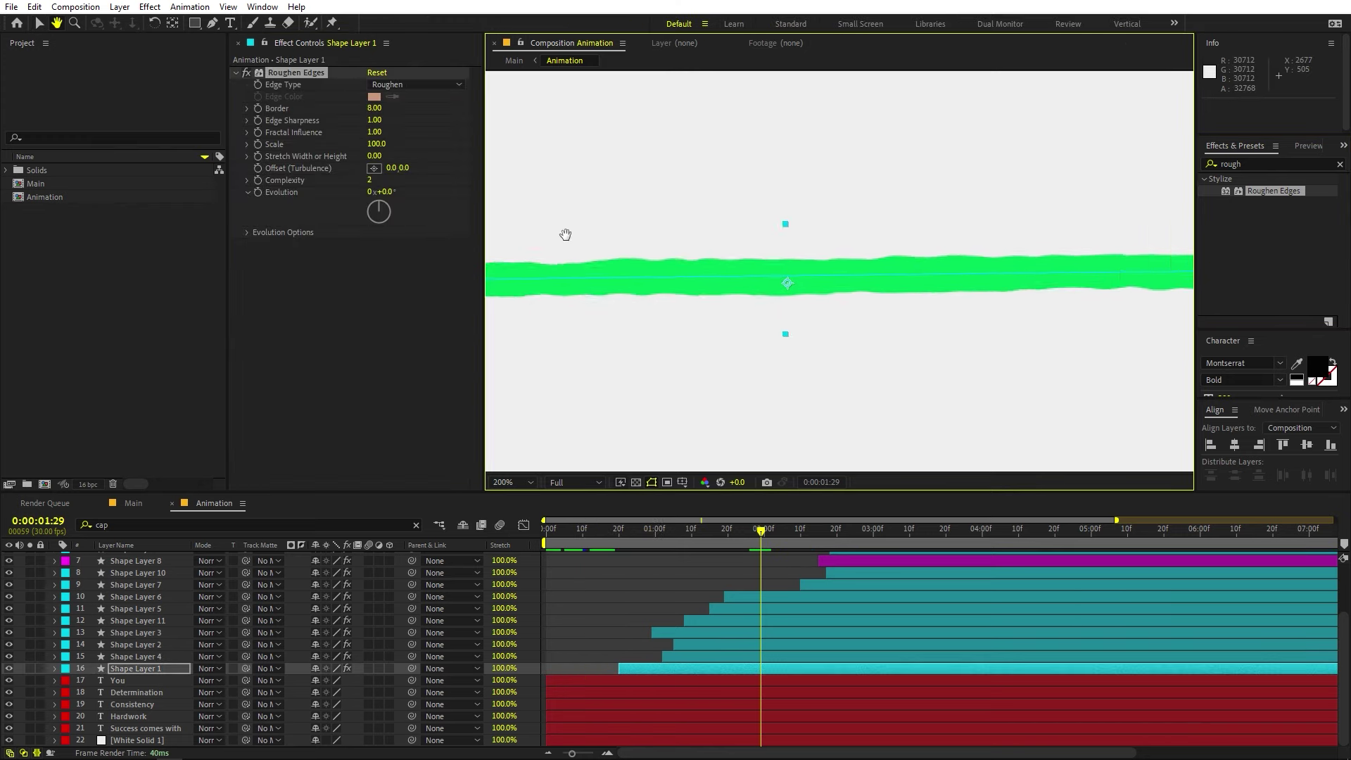
scroll(766, 240, "down", 1)
scroll(781, 243, "down", 1)
left_click_drag(824, 245, 932, 239)
scroll(870, 262, "up", 1)
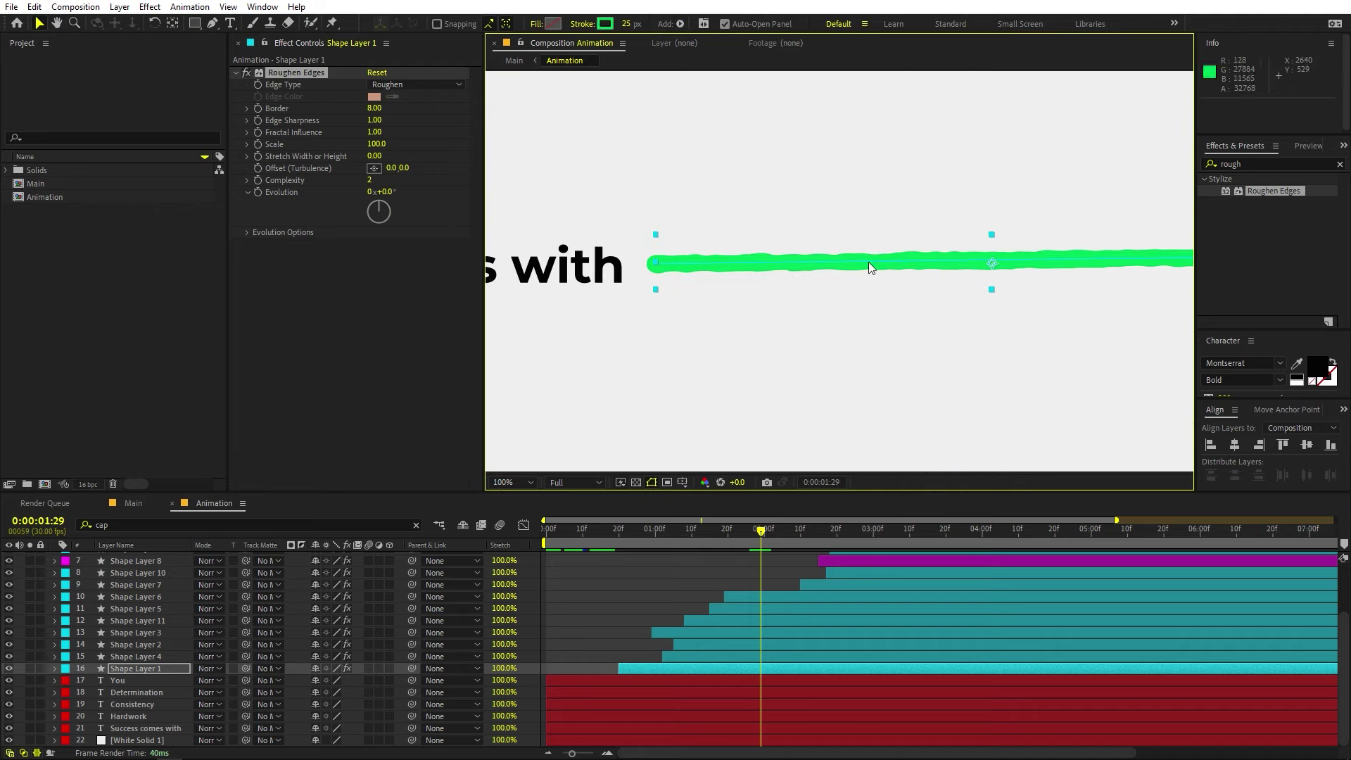
key("space")
scroll(845, 264, "up", 1)
left_click_drag(713, 272, 634, 301)
key("v")
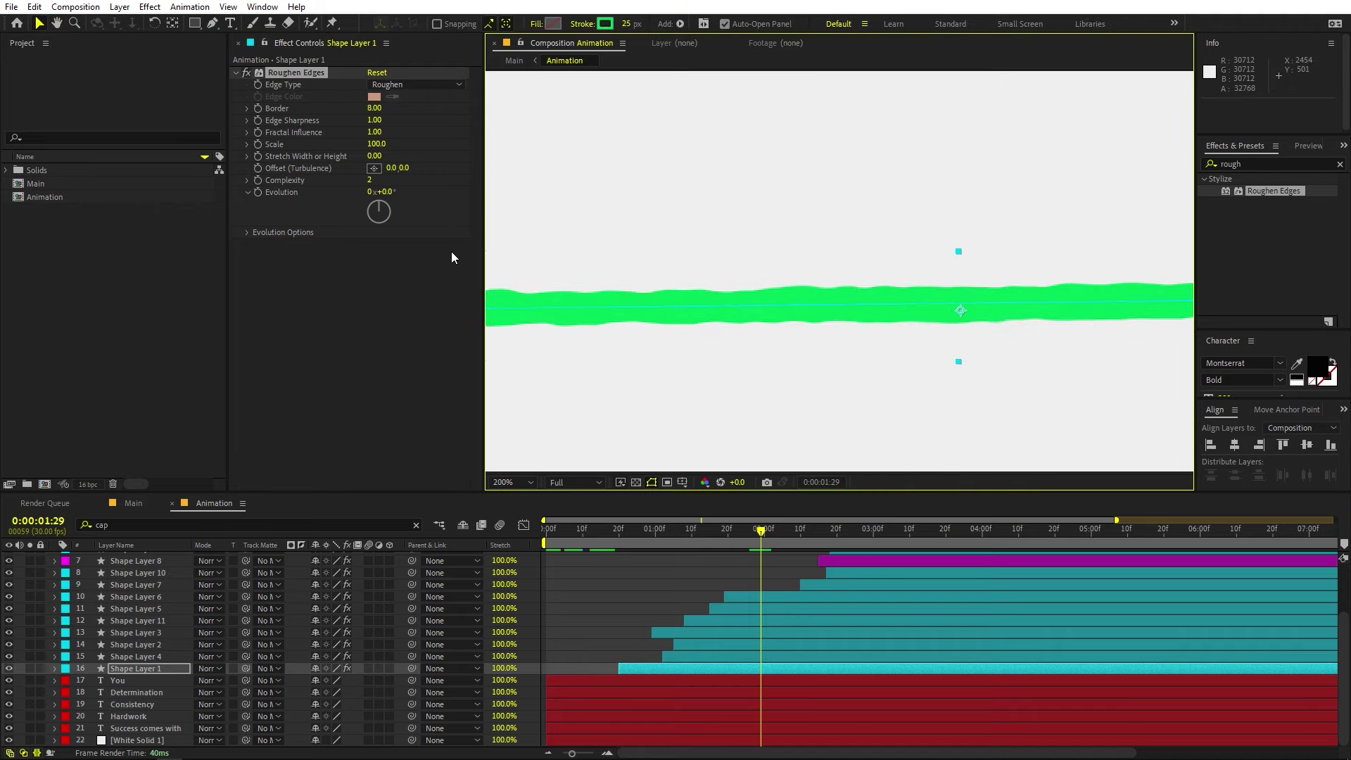
- Set the straight arrow's Roughen Edges Scale to 249, Complexity to 1 and Border to 4
left_click_drag(377, 146, 354, 115)
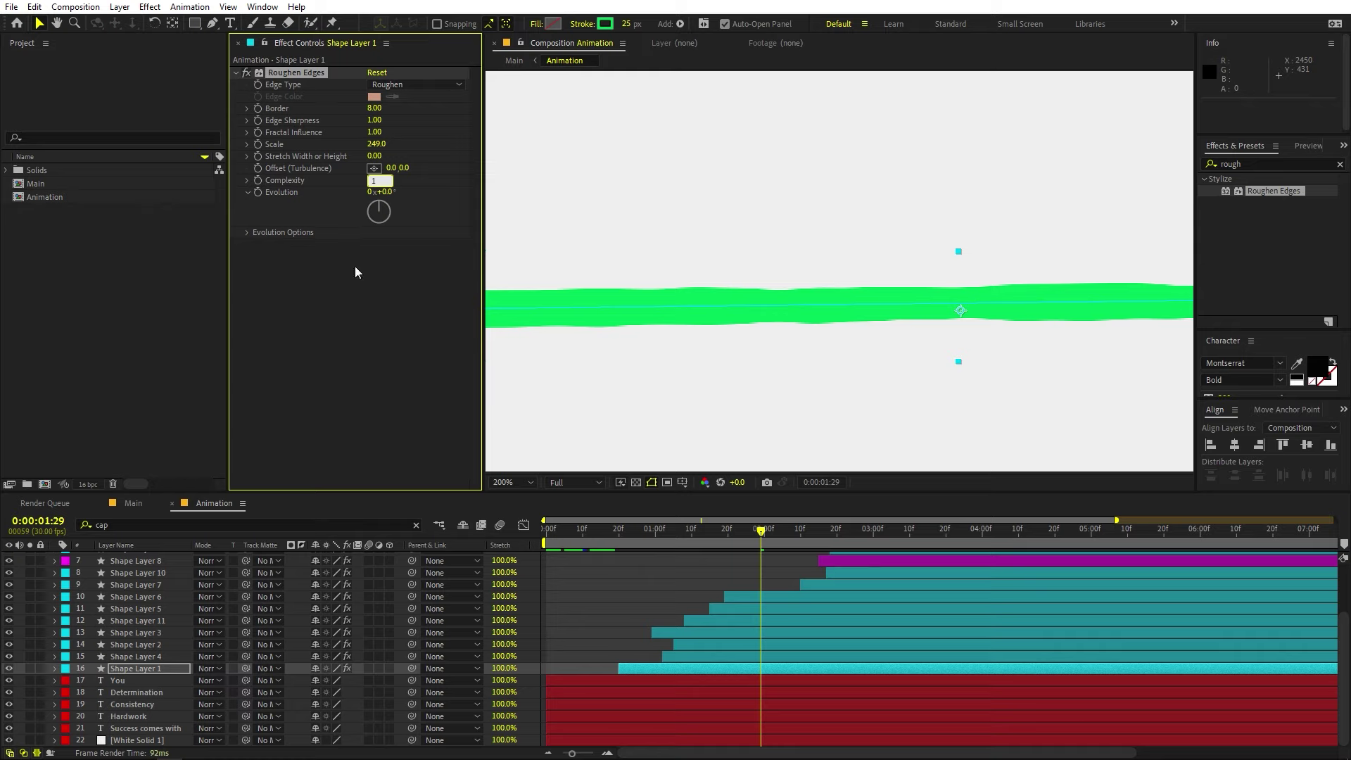
left_click_drag(373, 108, 361, 108)
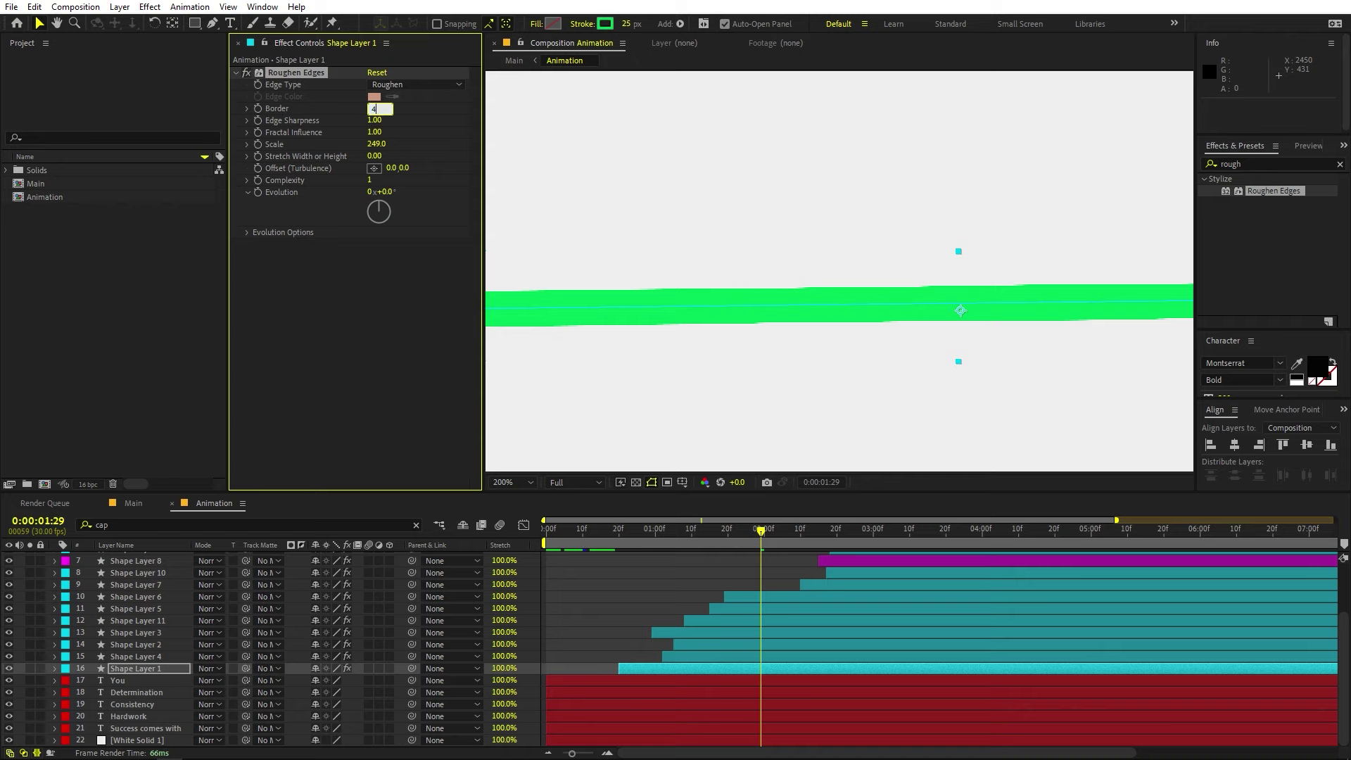
left_click(281, 373)
scroll(786, 253, "down", 3)
scroll(786, 253, "up", 2)
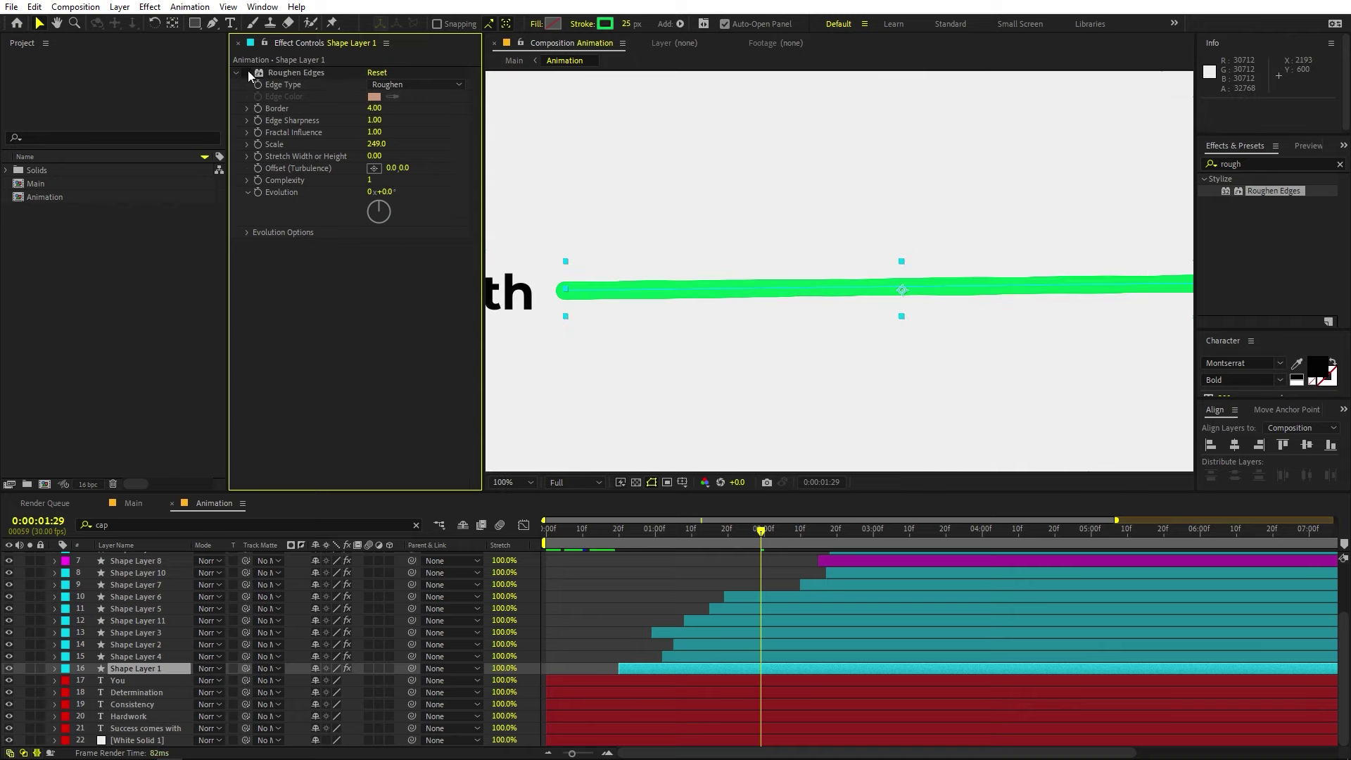
- Set the Roughen Edges Scale to 347 and compare the straight arrow with the effect off and on
left_click_drag(377, 143, 446, 144)
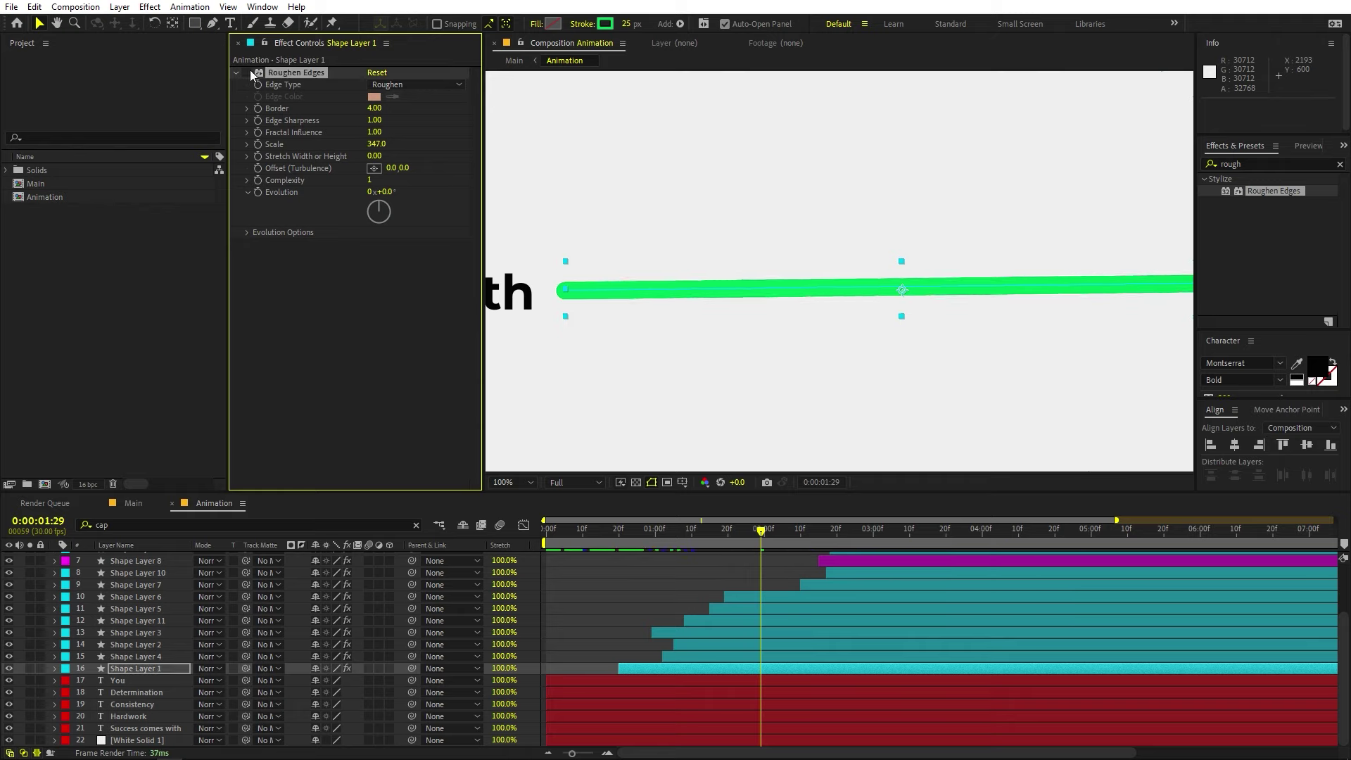
left_click(601, 568)
scroll(847, 305, "up", 2)
key("h")
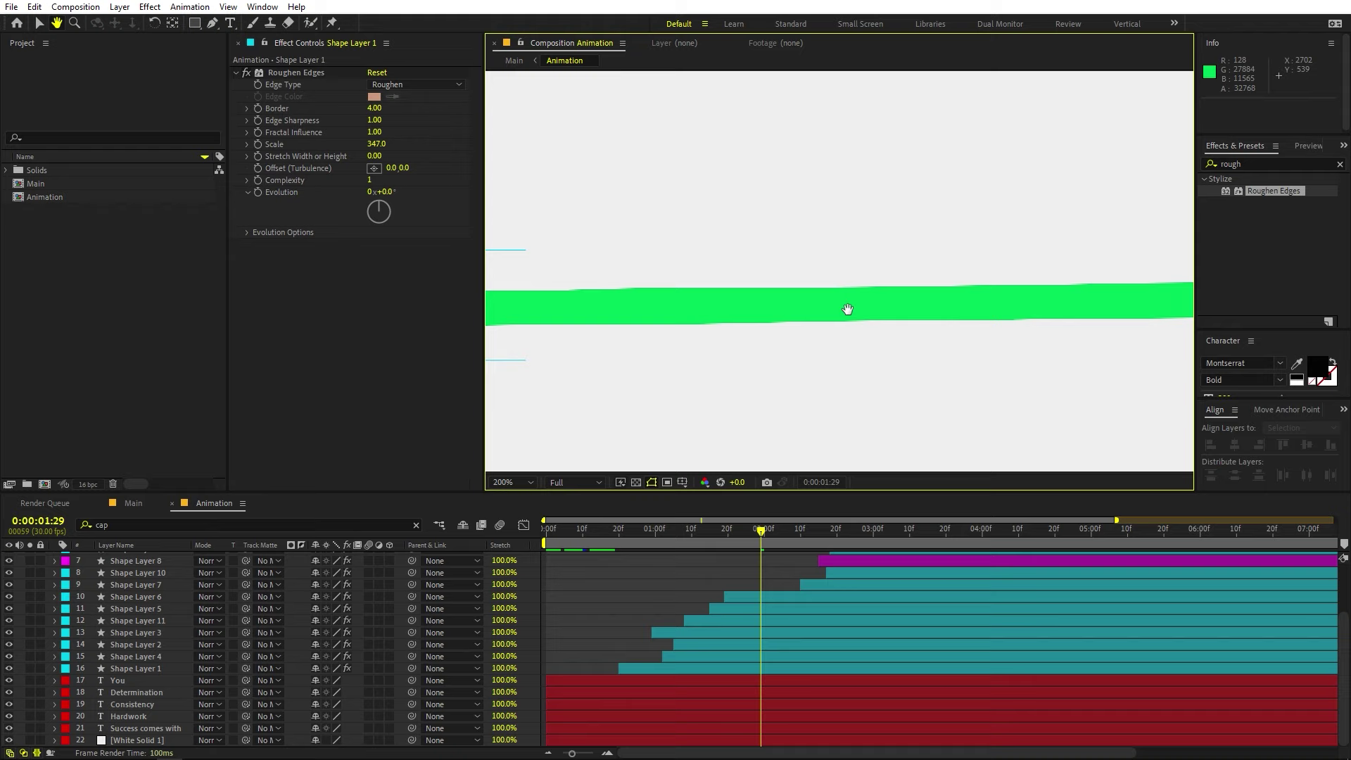
left_click_drag(847, 305, 748, 255)
key("v")
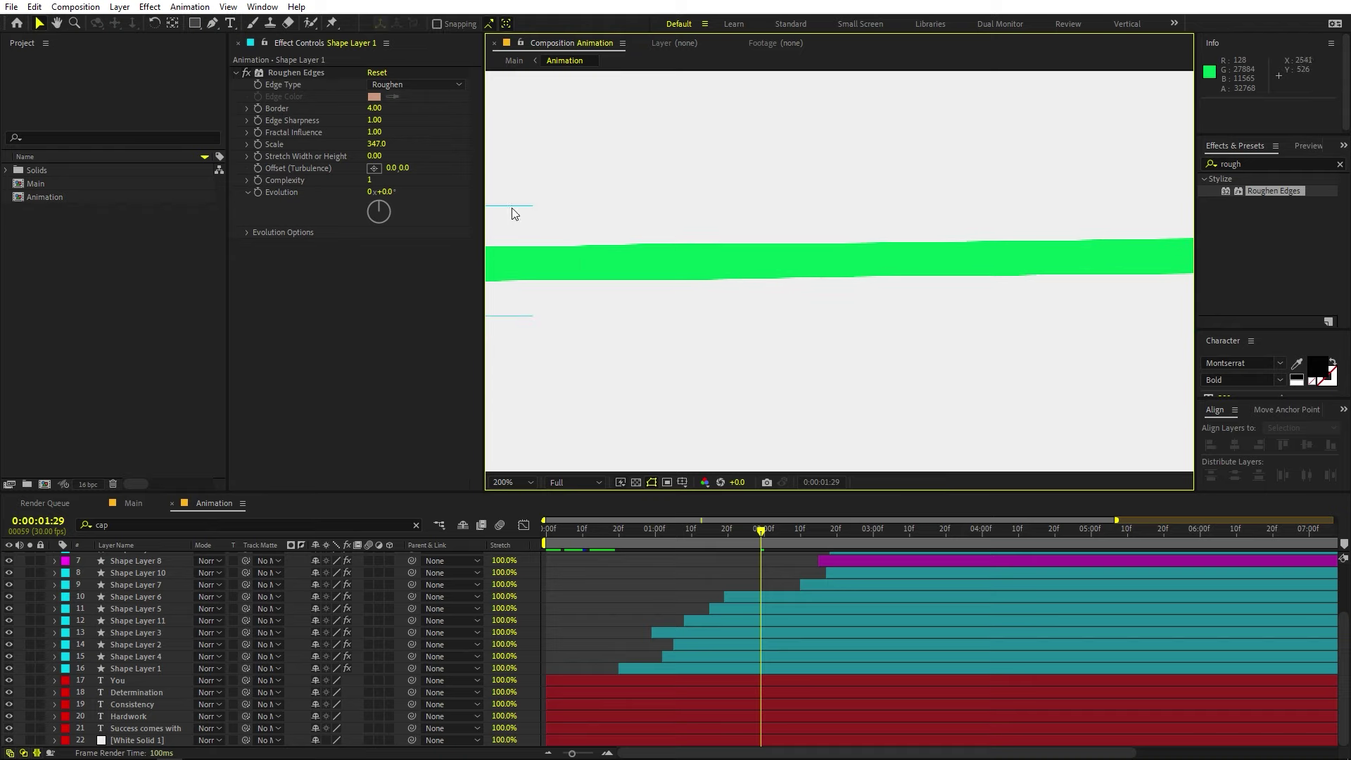
left_click(245, 73)
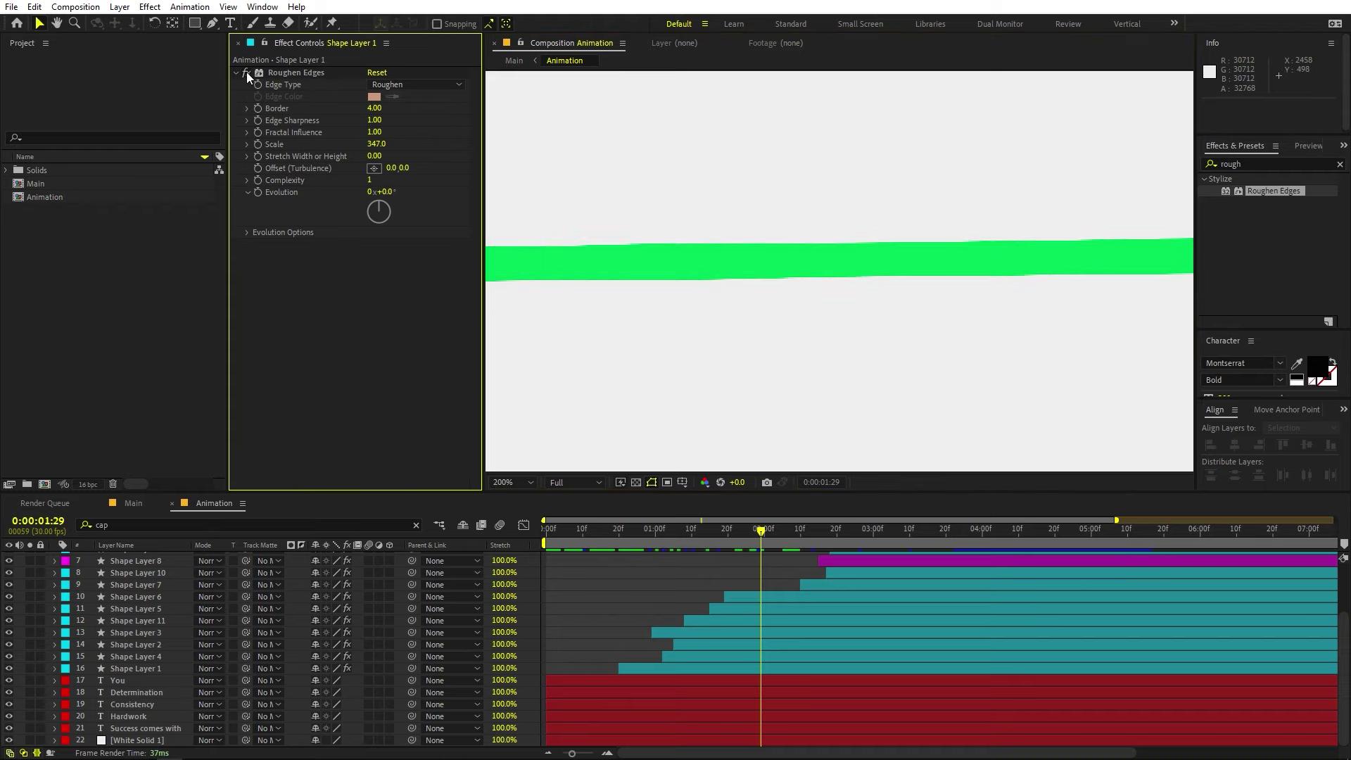
left_click(246, 73)
scroll(968, 319, "down", 3)
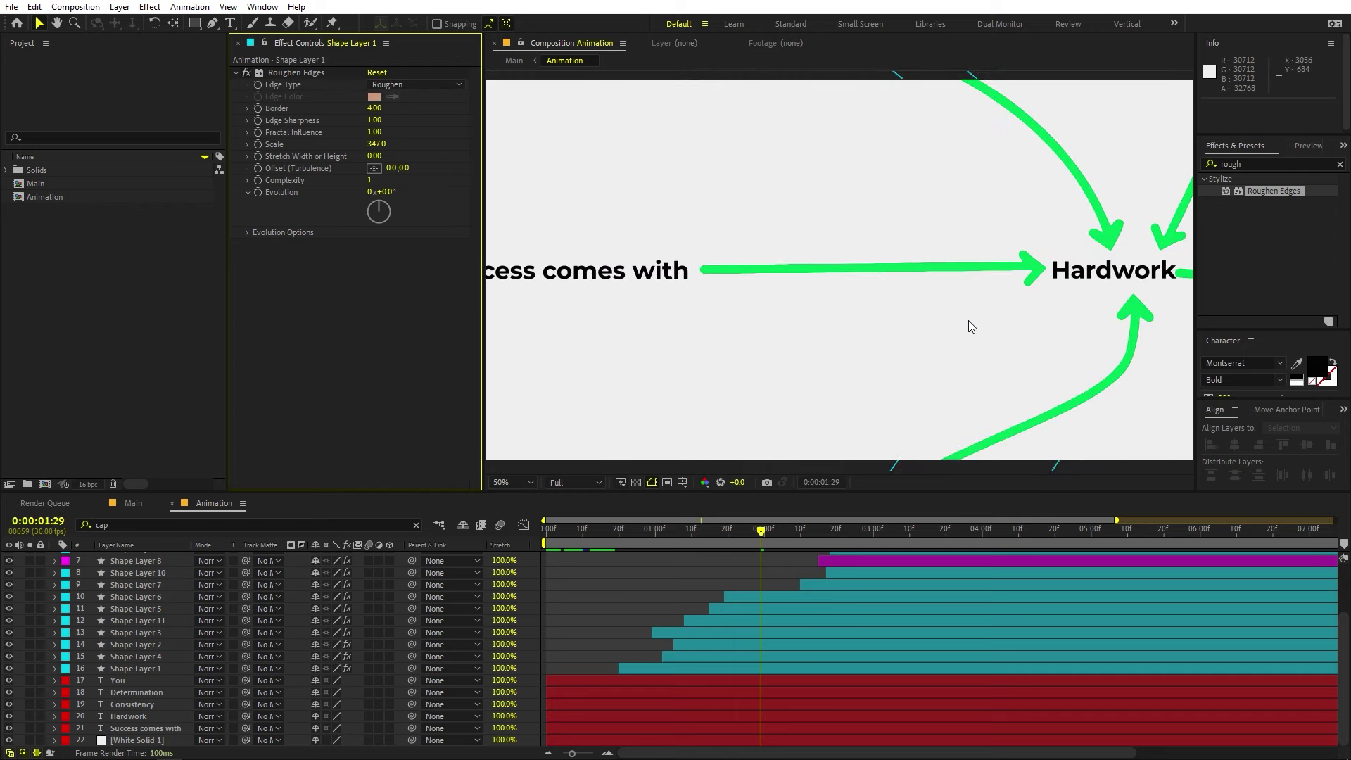
- Copy the Roughen Edges effect from Shape Layer 1 onto all the other shape layers in the Animation composition
key("h")
left_click_drag(896, 281, 858, 280)
left_click(298, 74)
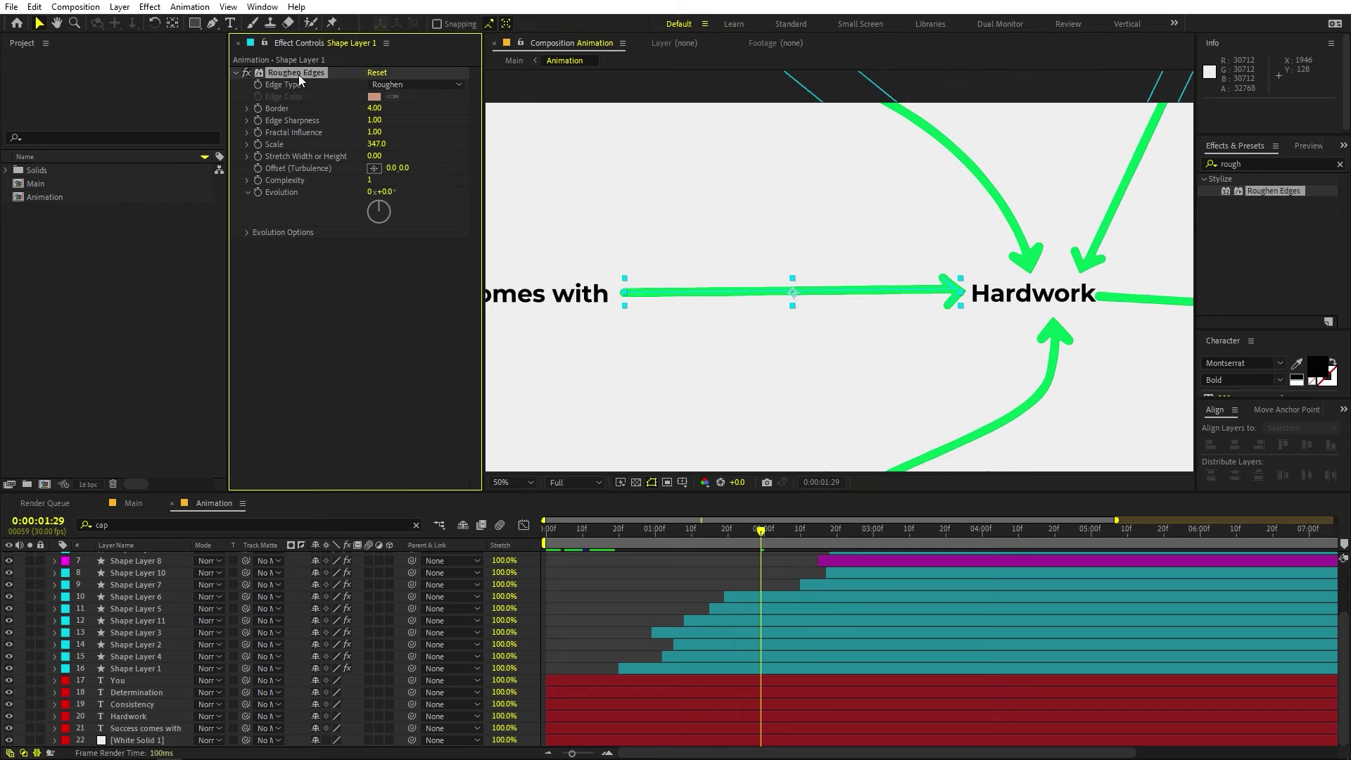
left_click(678, 657)
scroll(383, 605, "up", 2)
left_click(154, 558, "shift")
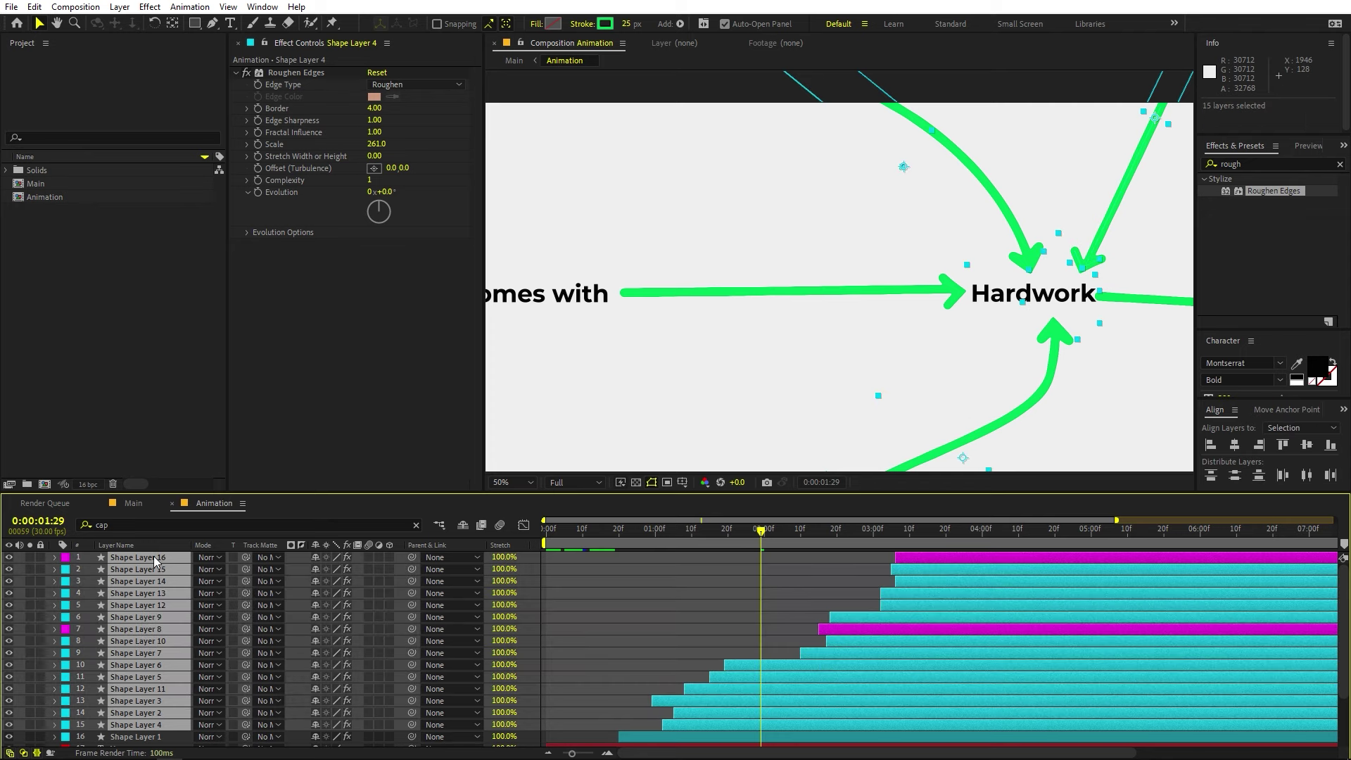
scroll(613, 614, "down", 2)
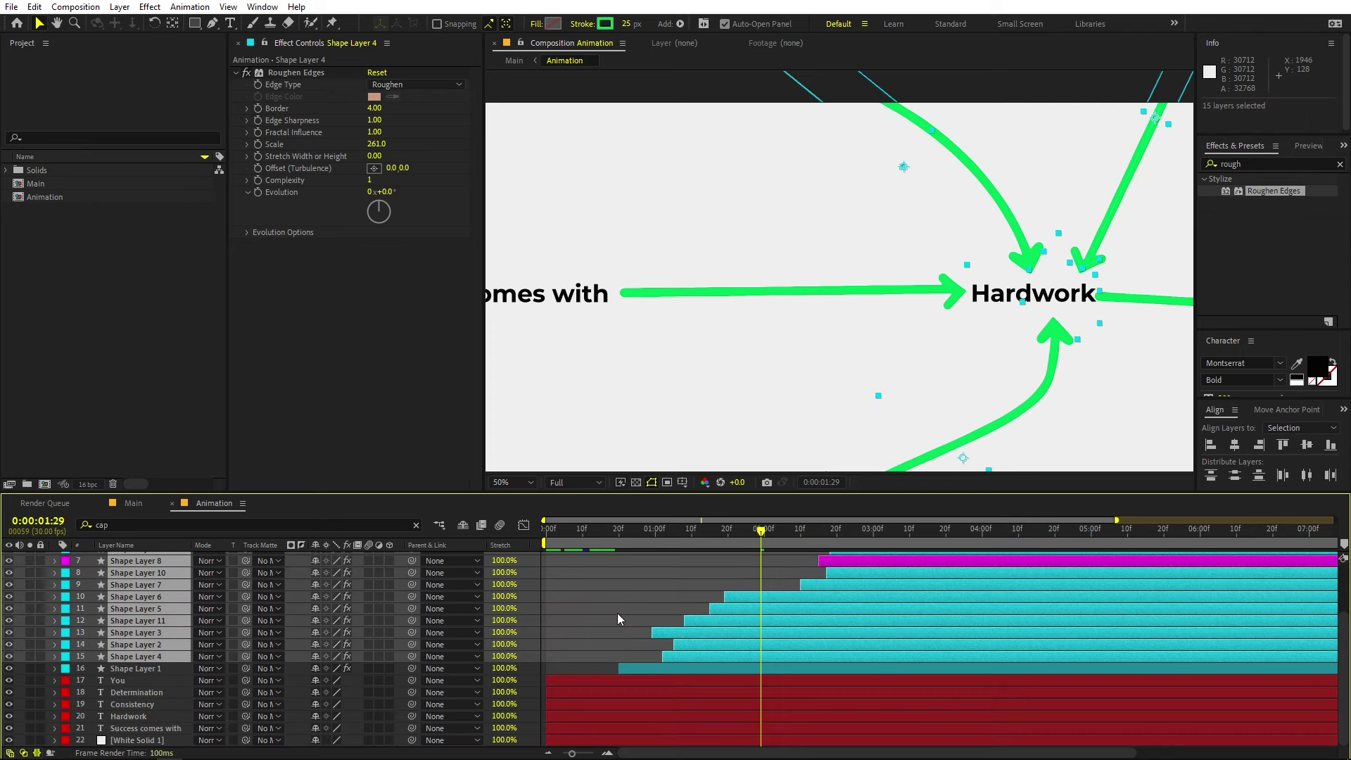
left_click(618, 618)
- Review the arrows drawing on in the Animation composition, and play the Main composition from its start
left_click_drag(711, 538, 644, 541)
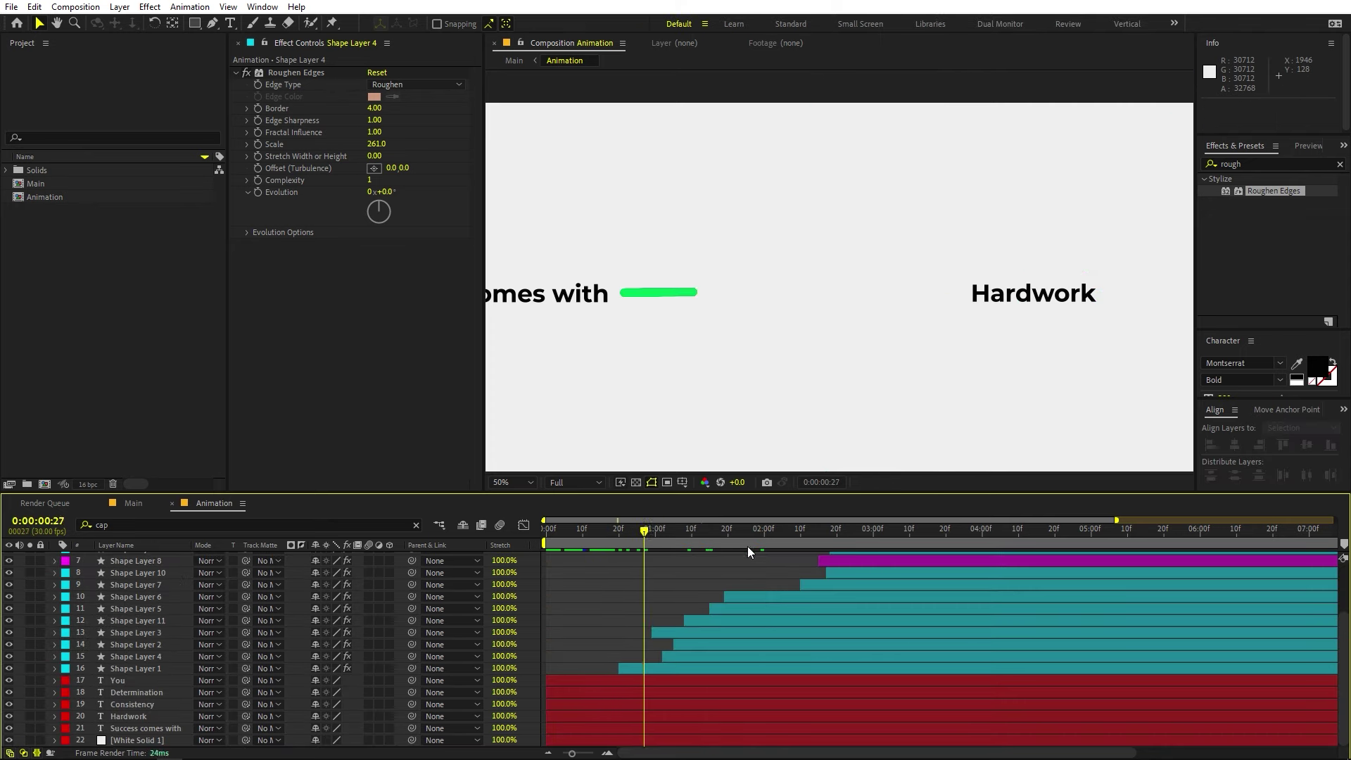
left_click_drag(747, 550, 1225, 552)
left_click(133, 504)
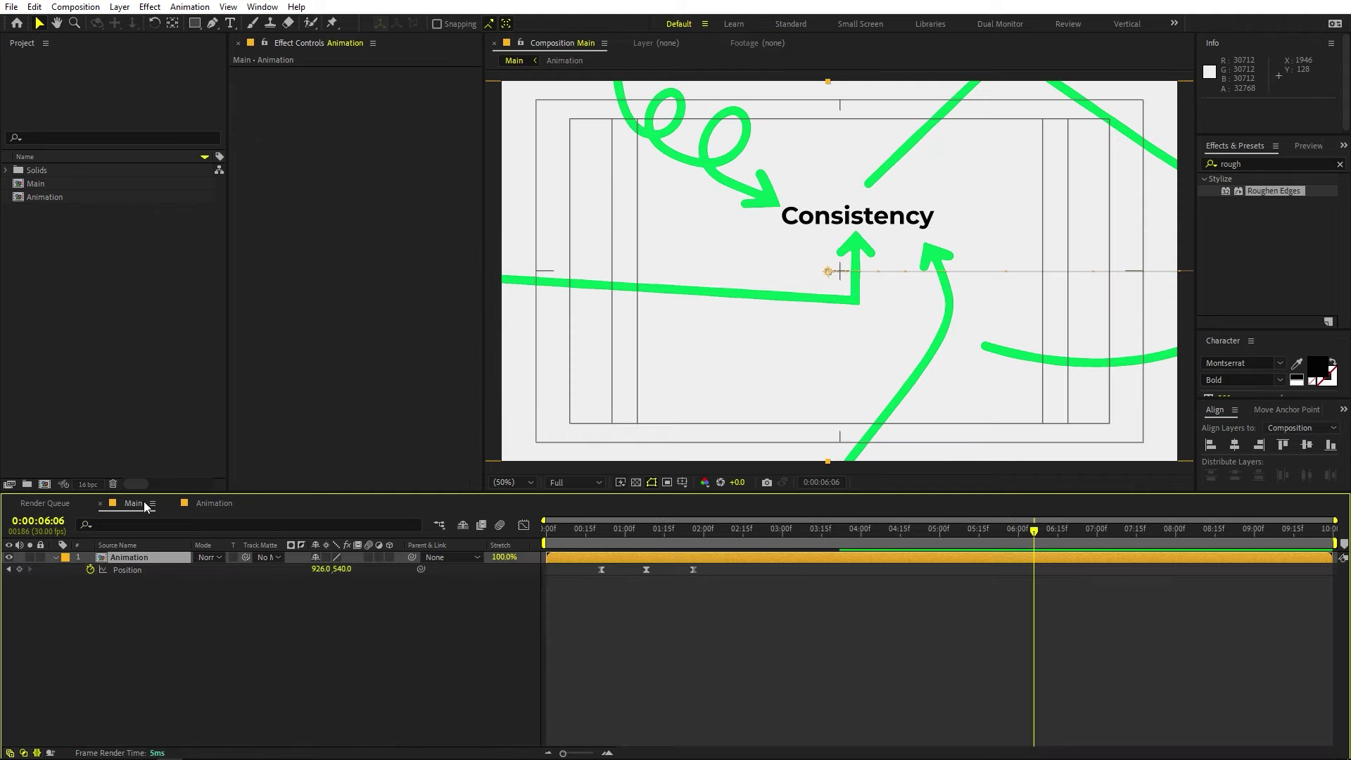
left_click_drag(515, 553, 542, 539)
key("space")
key("space")
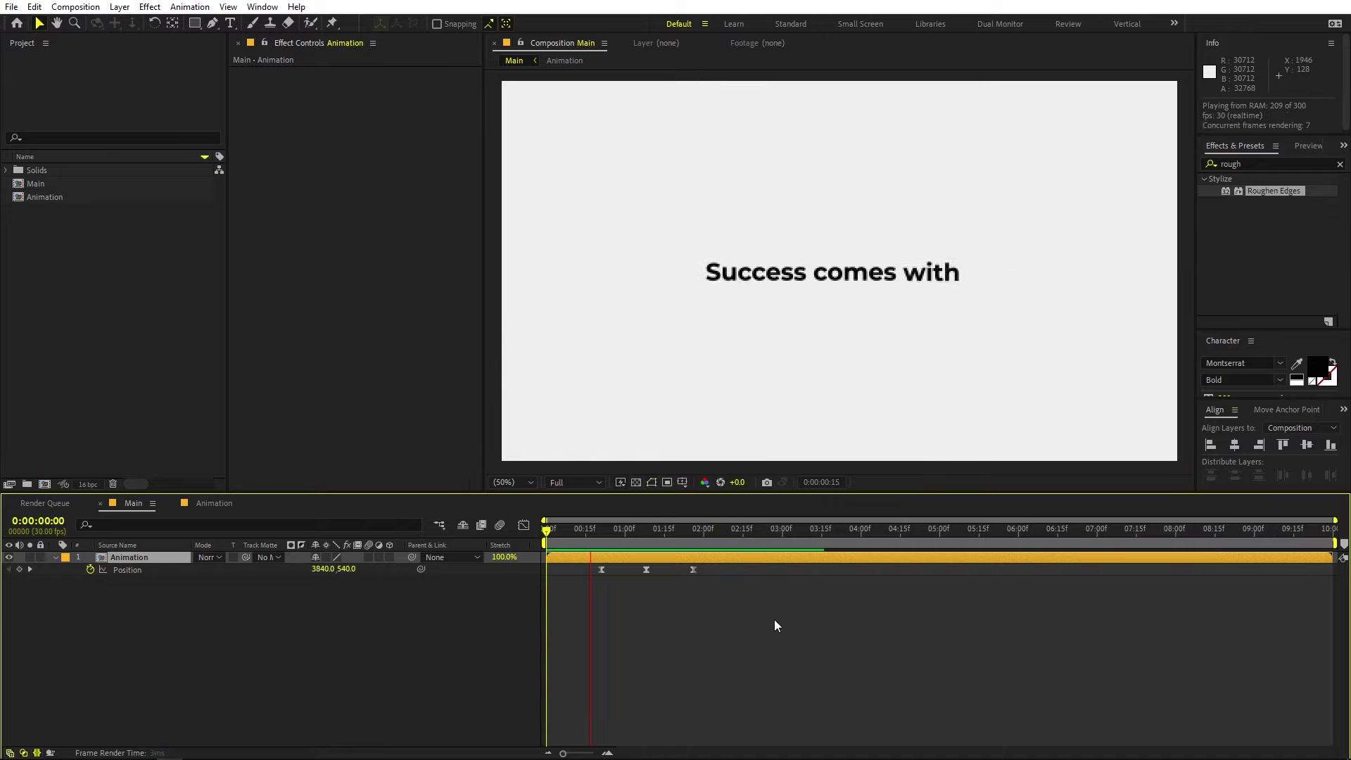
- Retime the second Position keyframe of the Animation layer in Main, which frames Hardwork, to 0:00:01:14 and preview the pan
left_click_drag(678, 538, 660, 539)
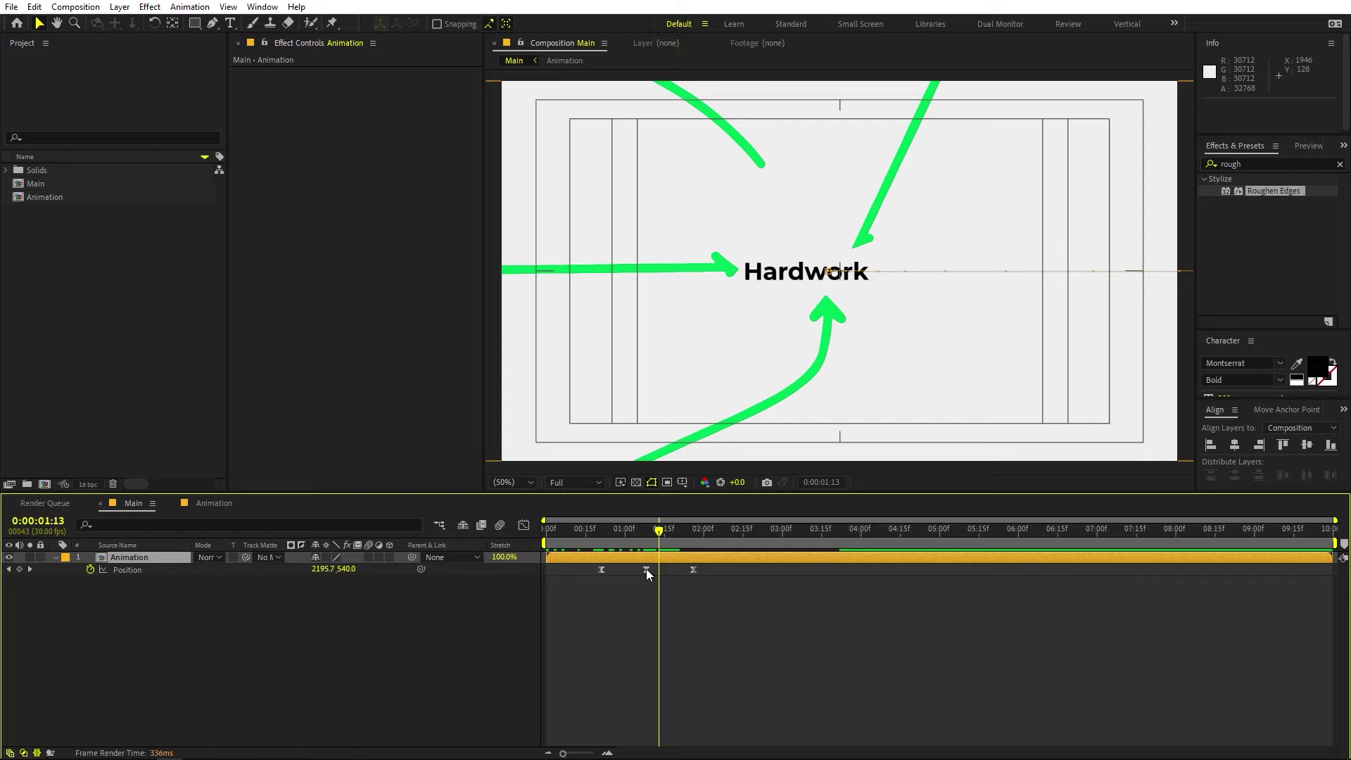
left_click_drag(646, 569, 595, 541)
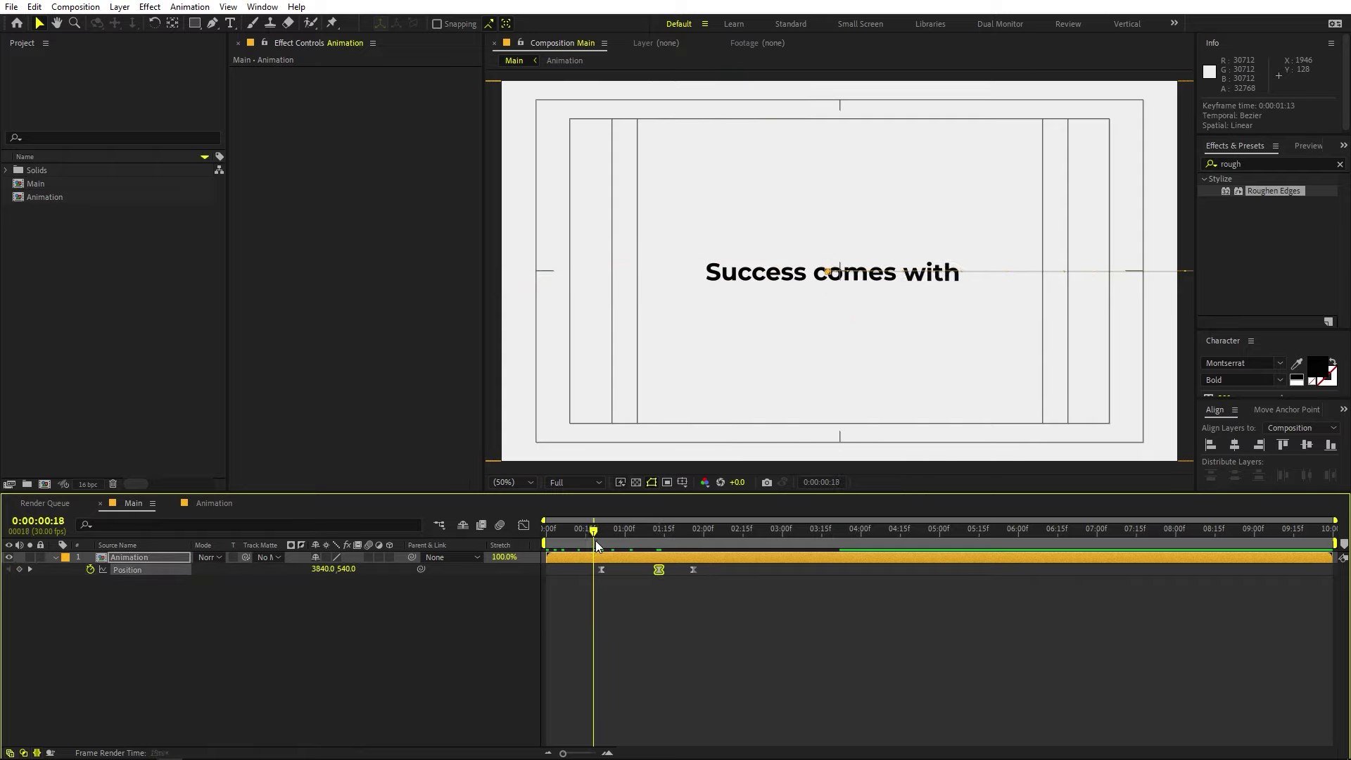
key("space")
key("space")
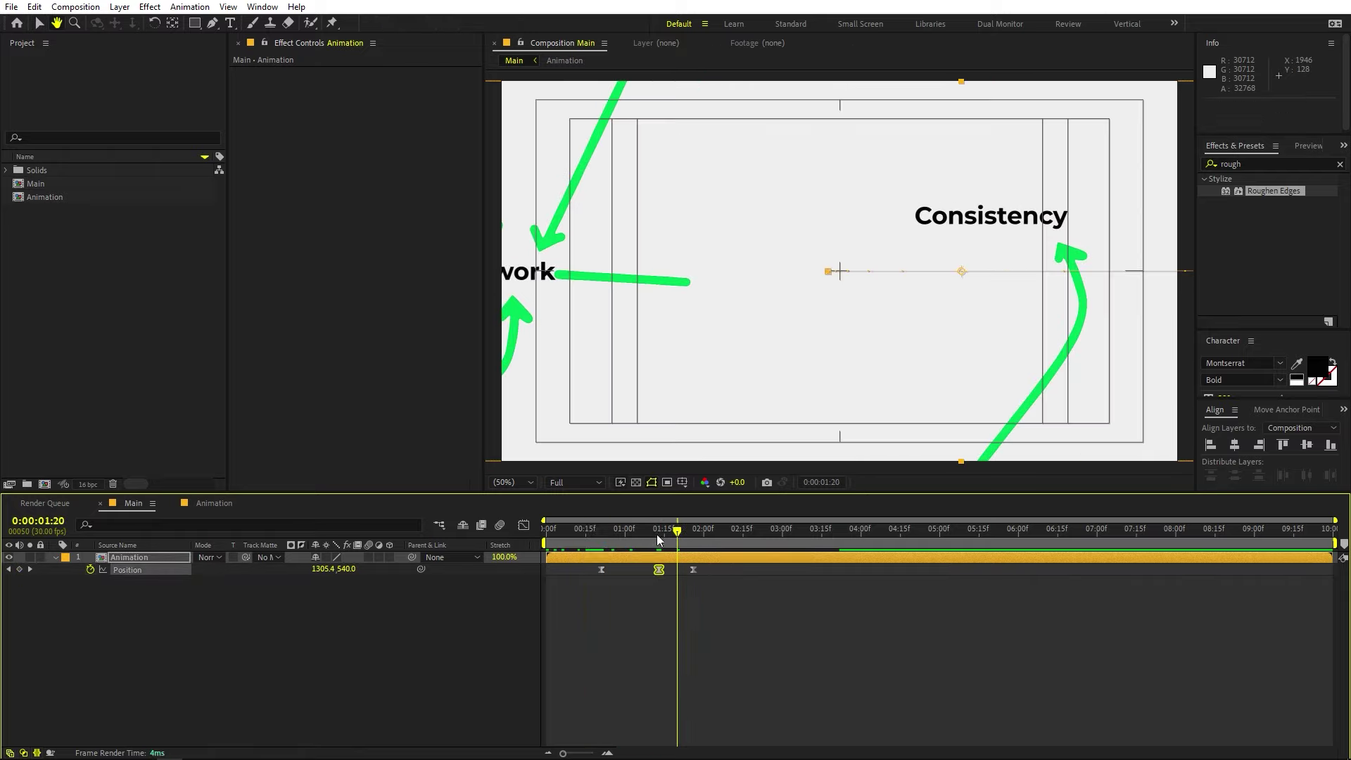
left_click(656, 534)
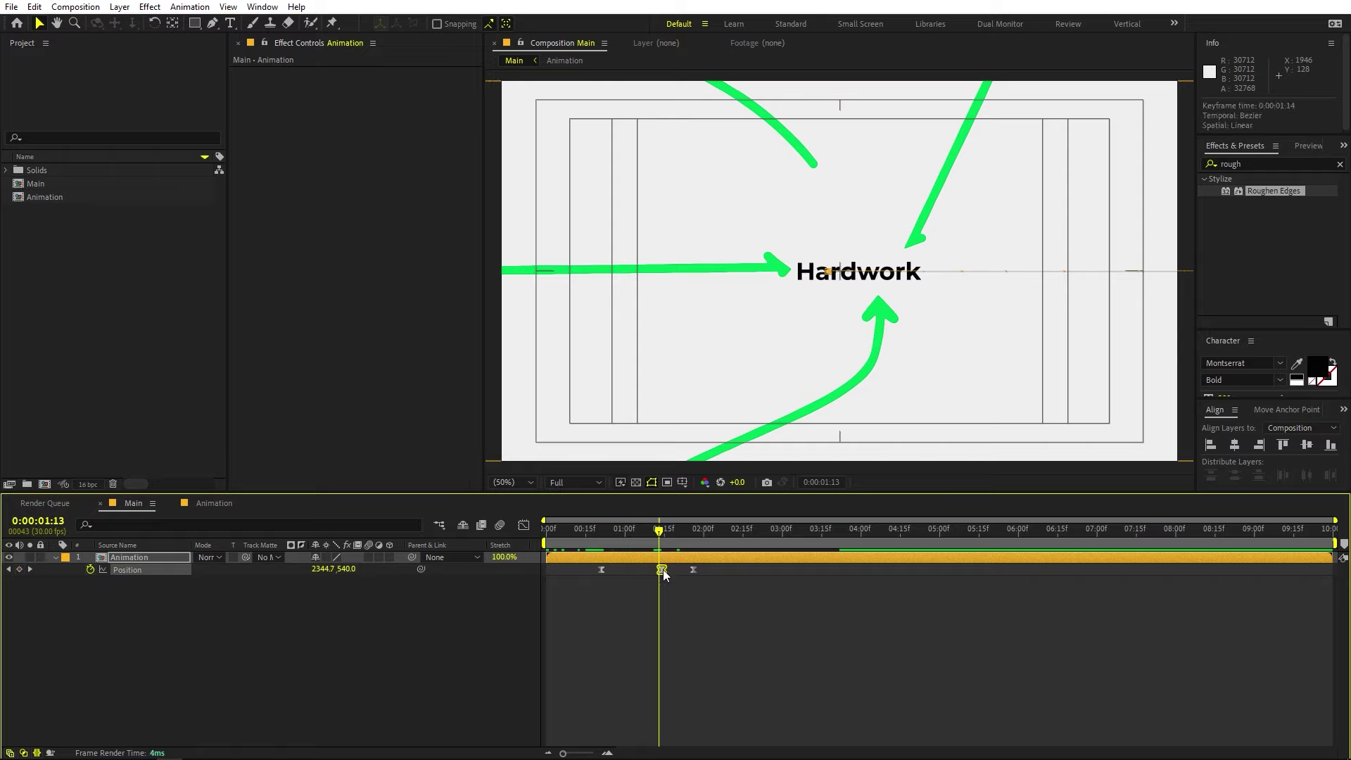
key("space")
key("space")
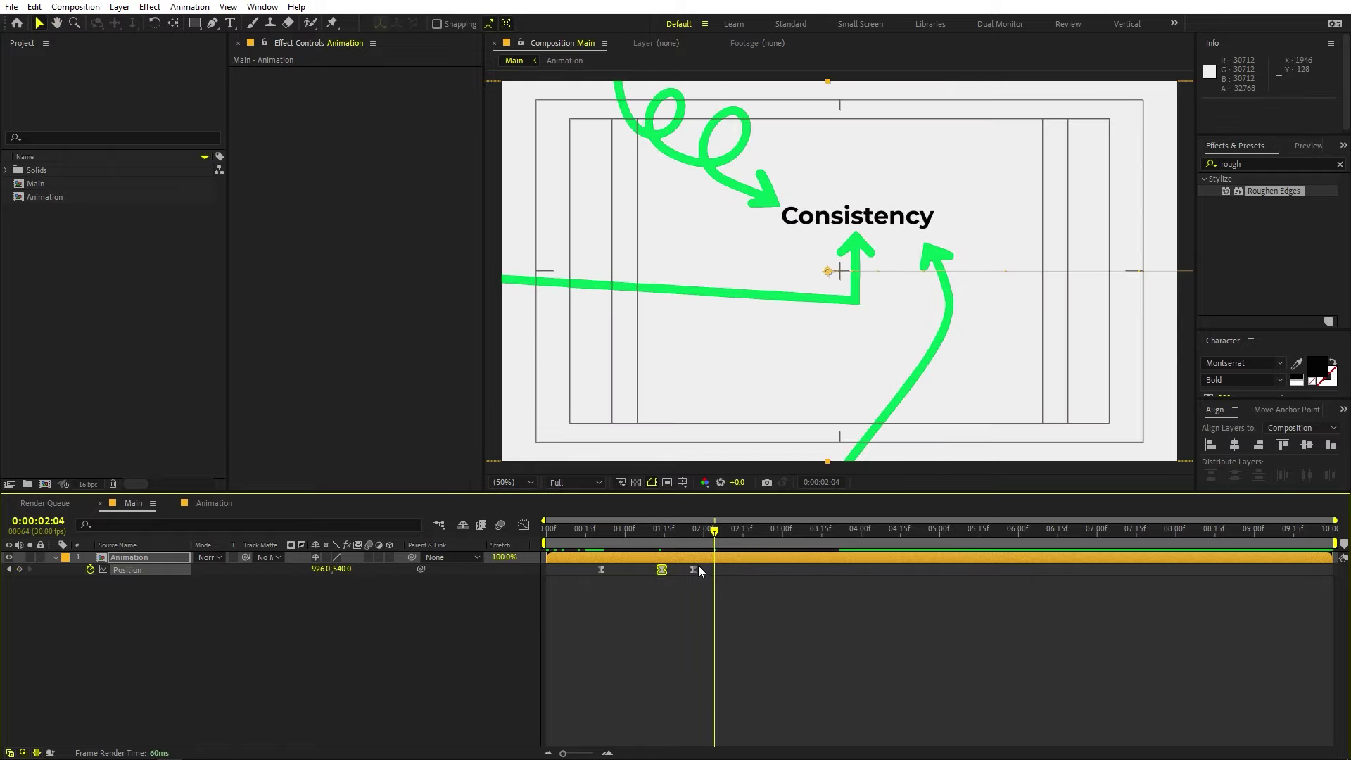
- Move the third Position keyframe, which frames Consistency, to 0:00:02:03 and play back the pan
left_click_drag(694, 569, 712, 574)
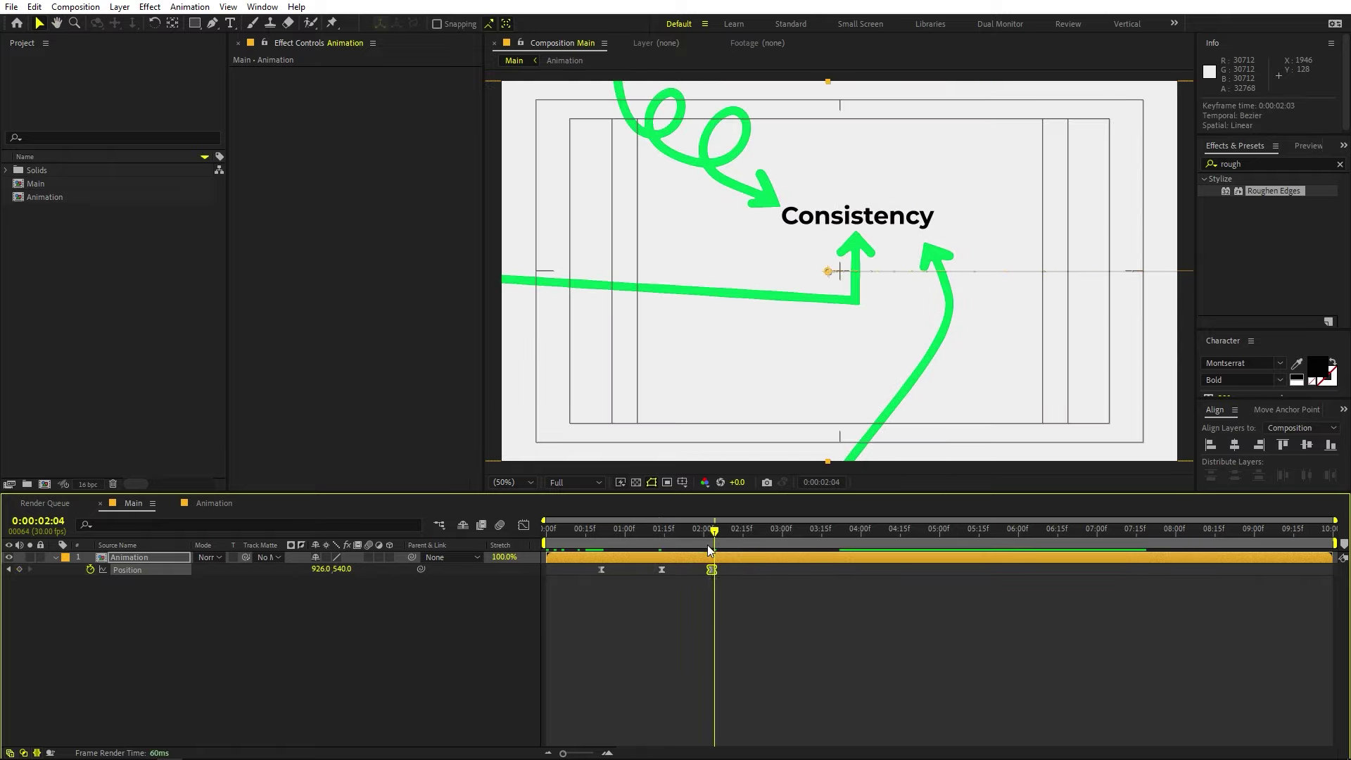
key("space")
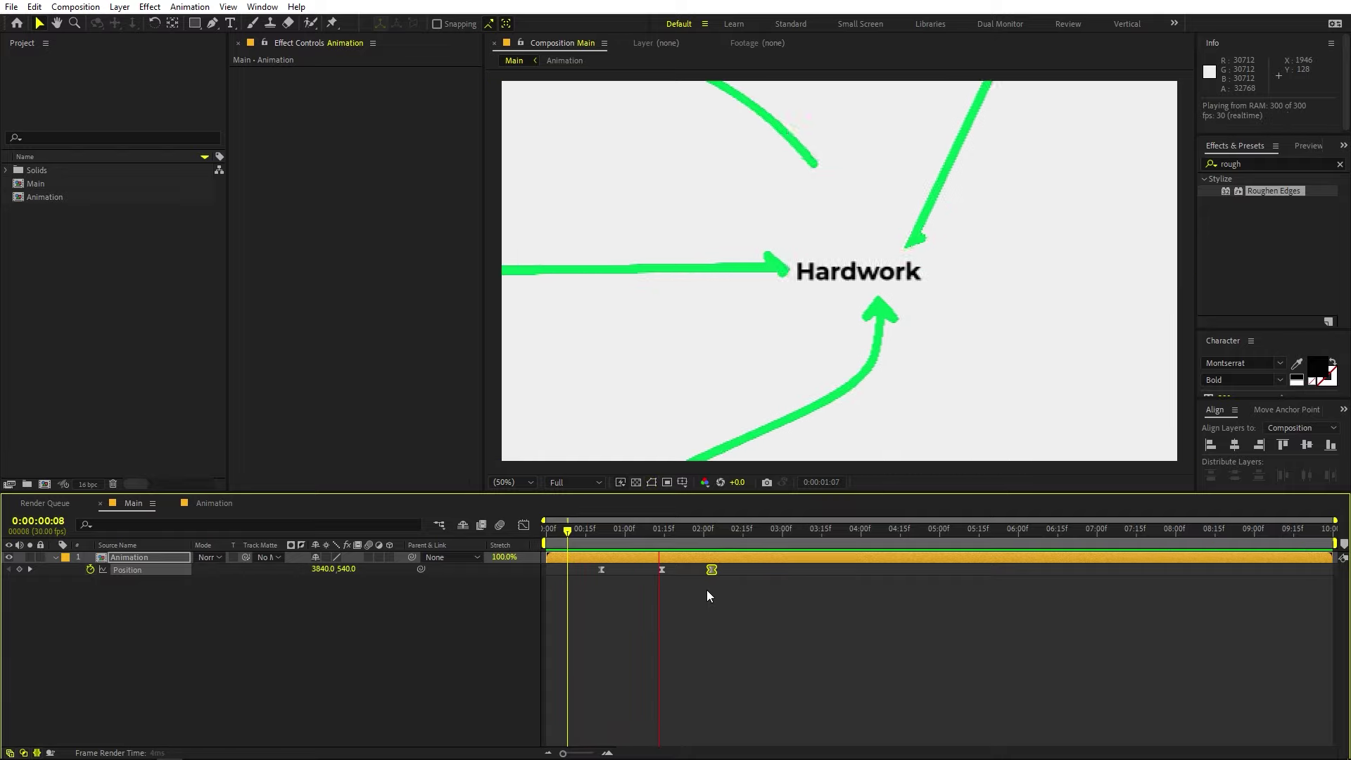
key("space")
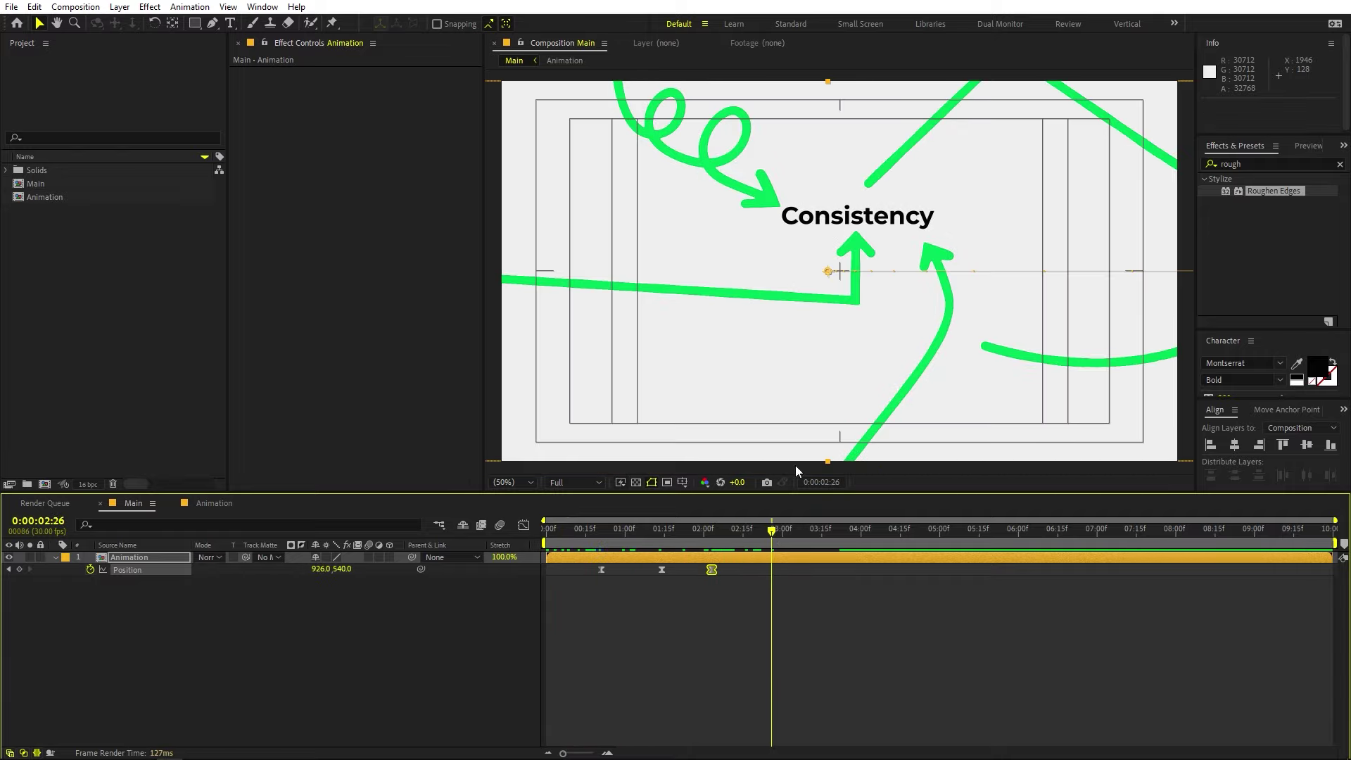
- Keyframe the Animation layer's Position at -902, 540 to frame Determination, place that keyframe at 0:00:03:03 and preview
left_click_drag(944, 341, 299, 368)
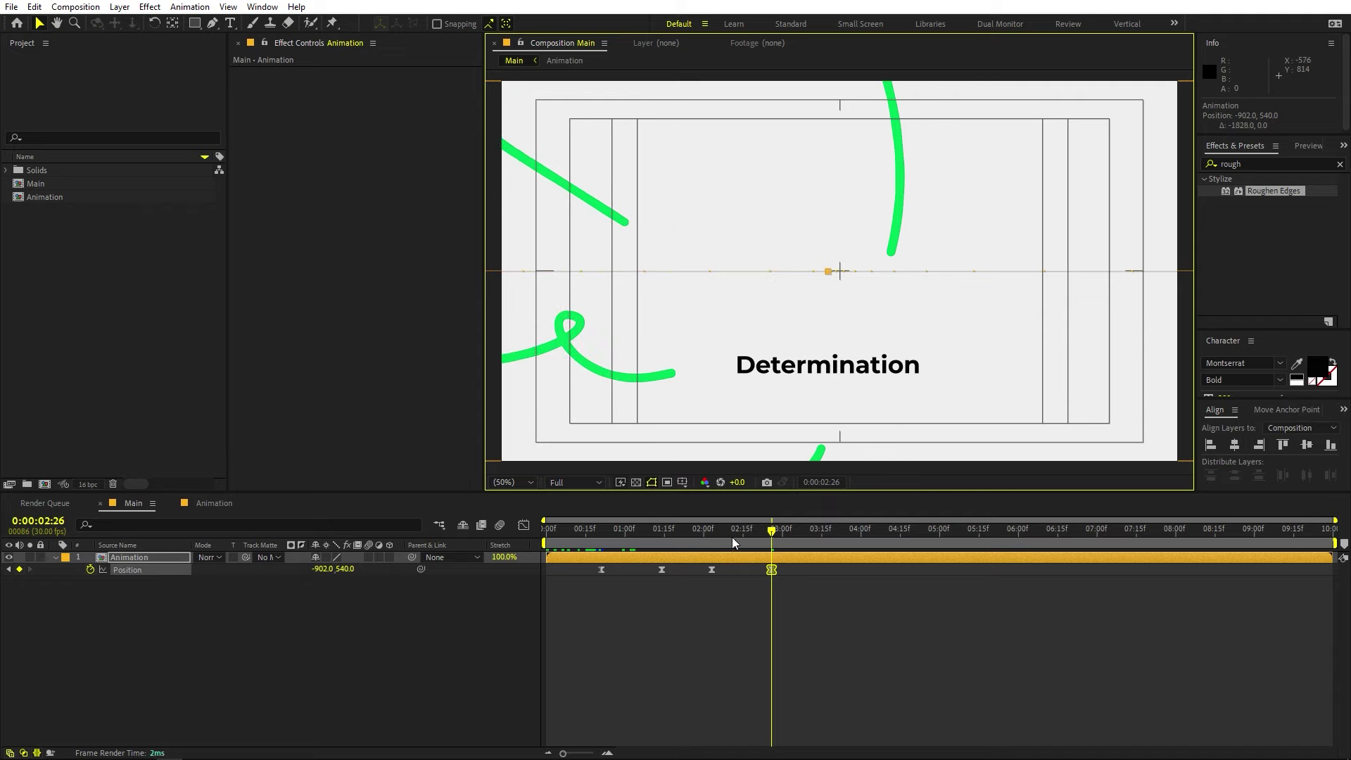
left_click_drag(777, 534, 797, 542)
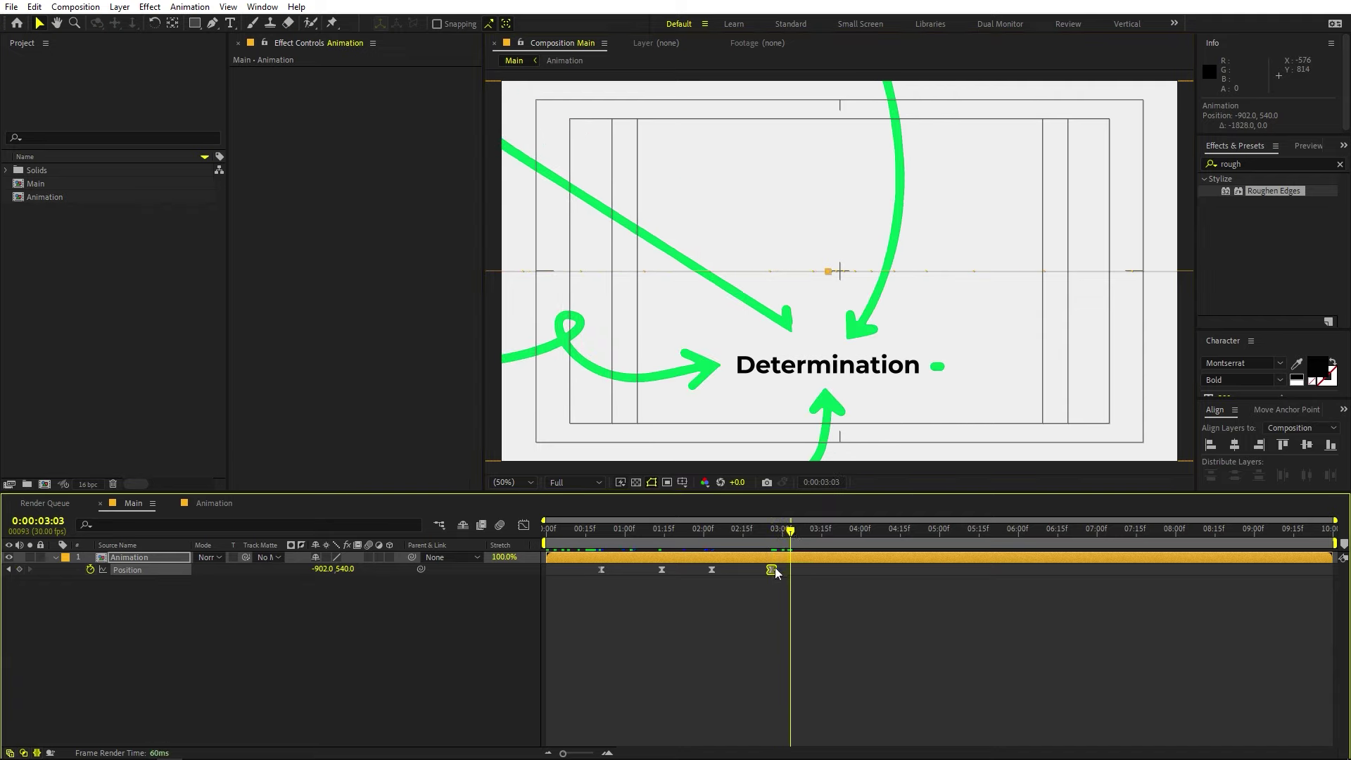
key("Home")
key("space")
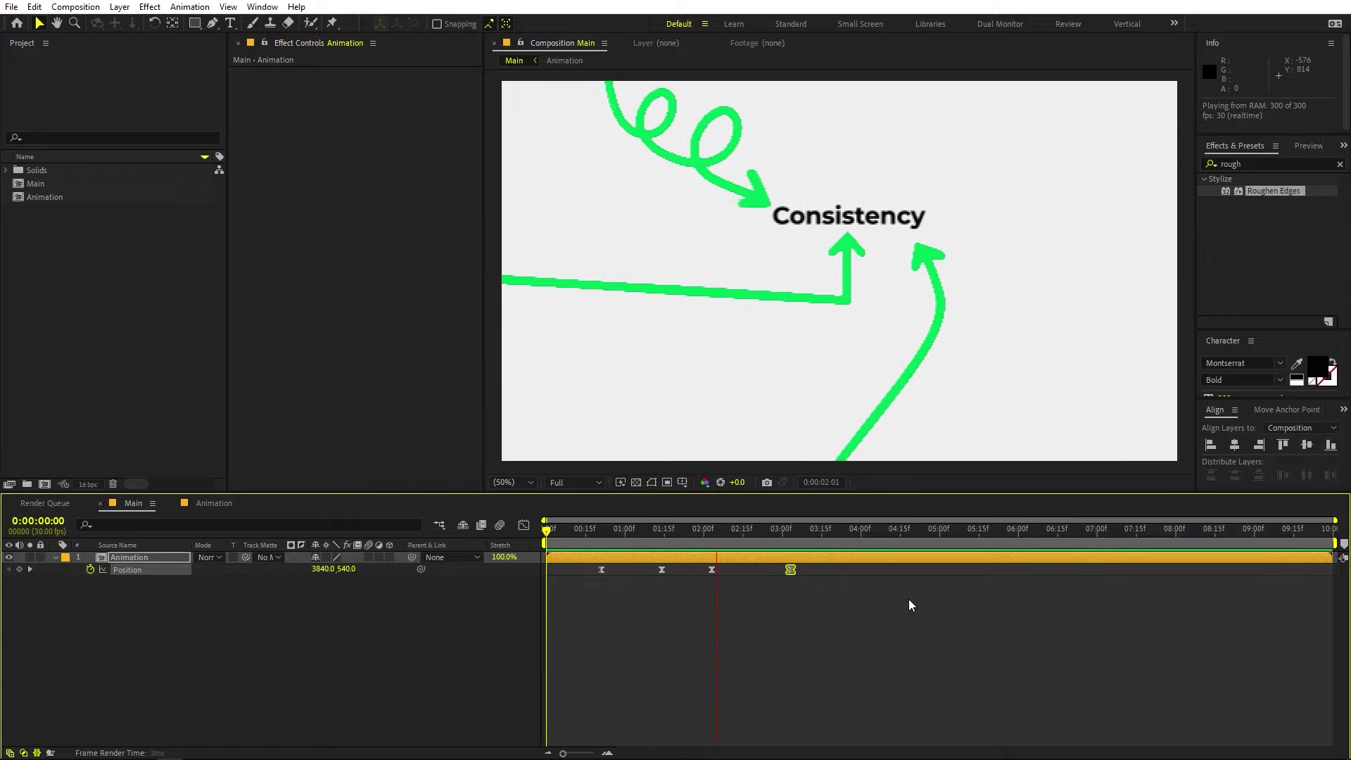
- Shift the Determination keyframe slightly earlier and keyframe the Animation layer's Position at -2302, 540 at 0:00:03:29 to frame You
left_click(790, 570)
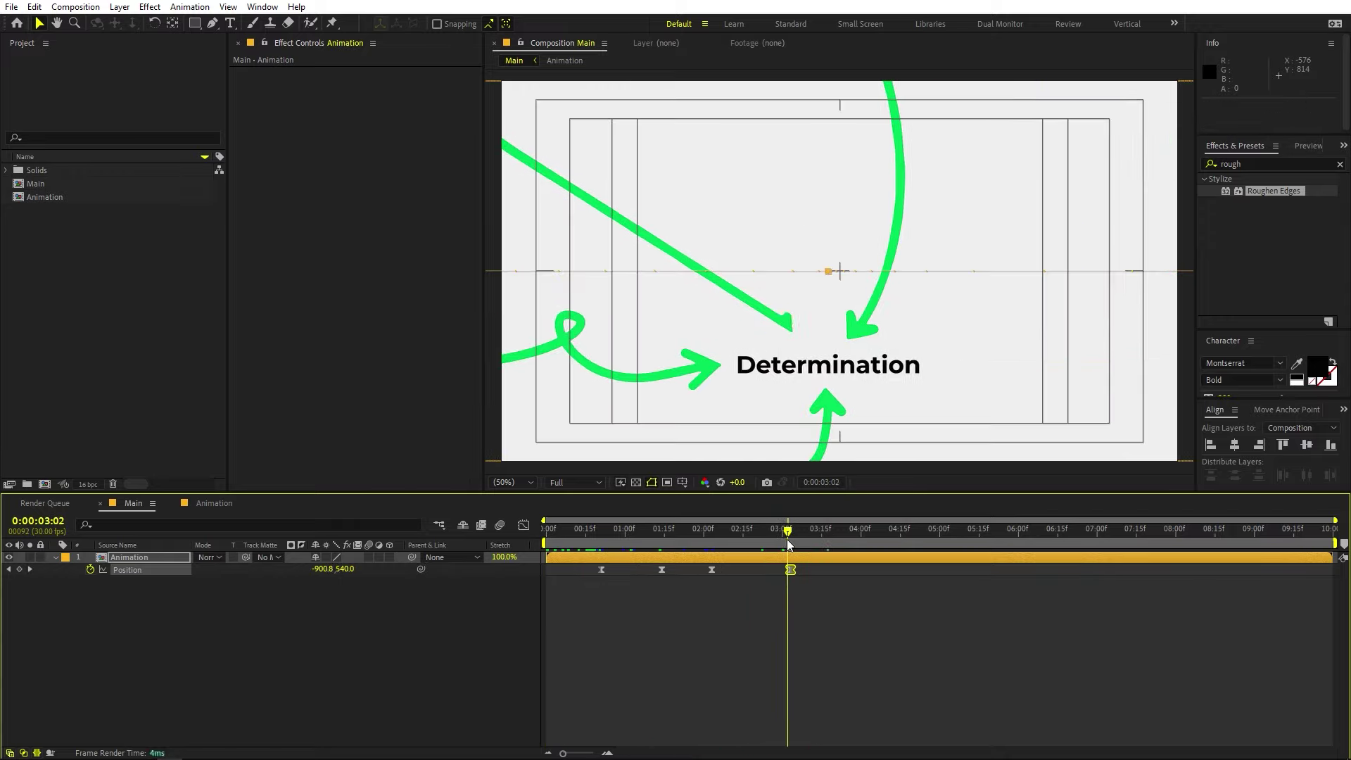
left_click_drag(787, 550, 852, 547)
left_click_drag(1000, 328, 521, 334)
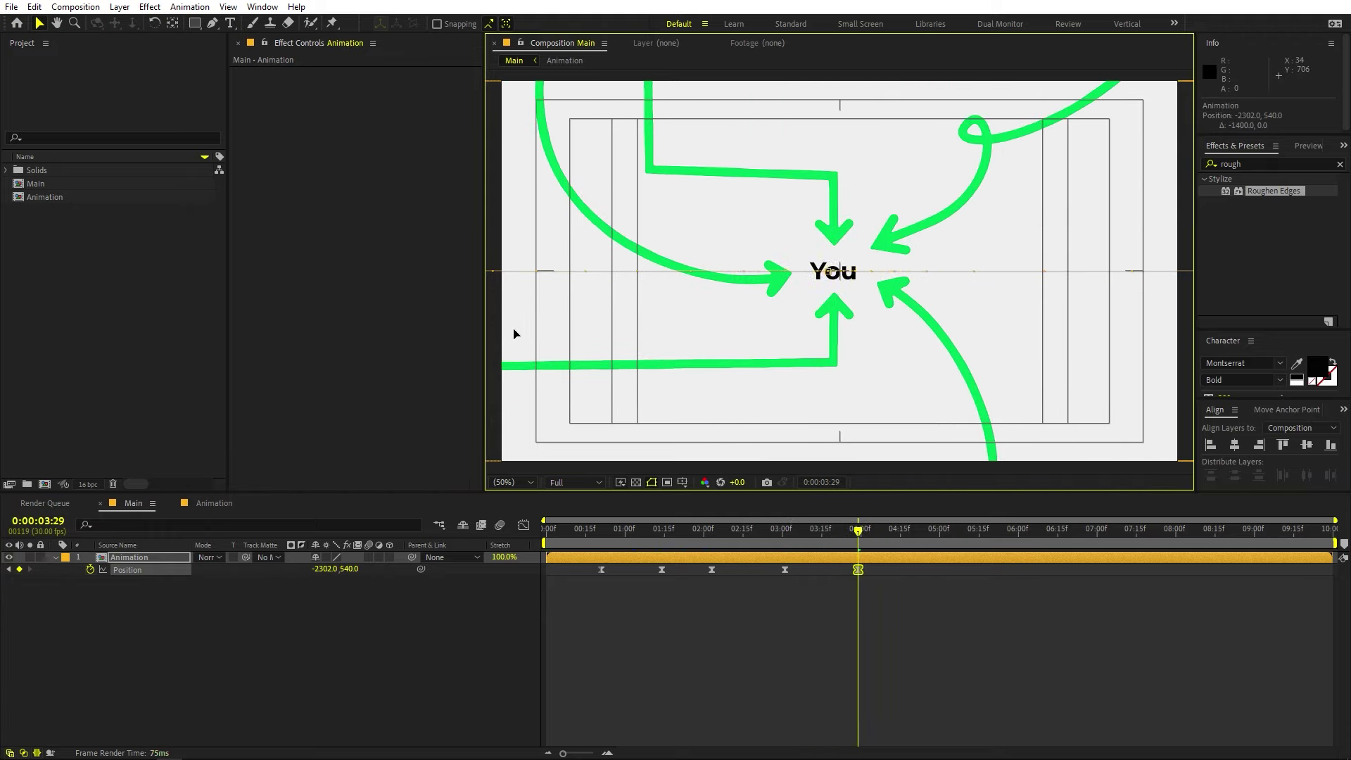
- Apply Easy Ease to all five Position keyframes, shape their speed graph into sharp symmetrical peaks, and play back the full pan
left_click_drag(980, 625, 521, 544)
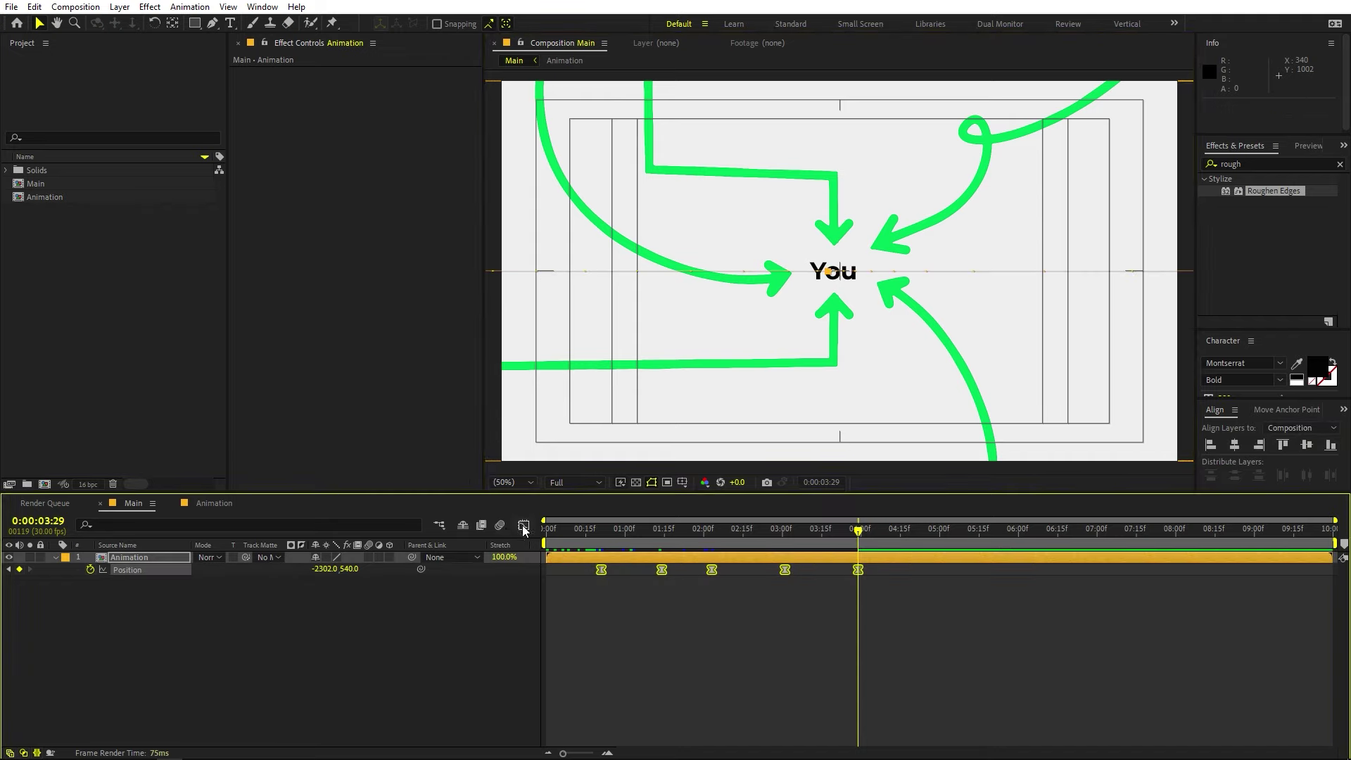
left_click(524, 526)
left_click_drag(921, 706, 492, 724)
key("F9")
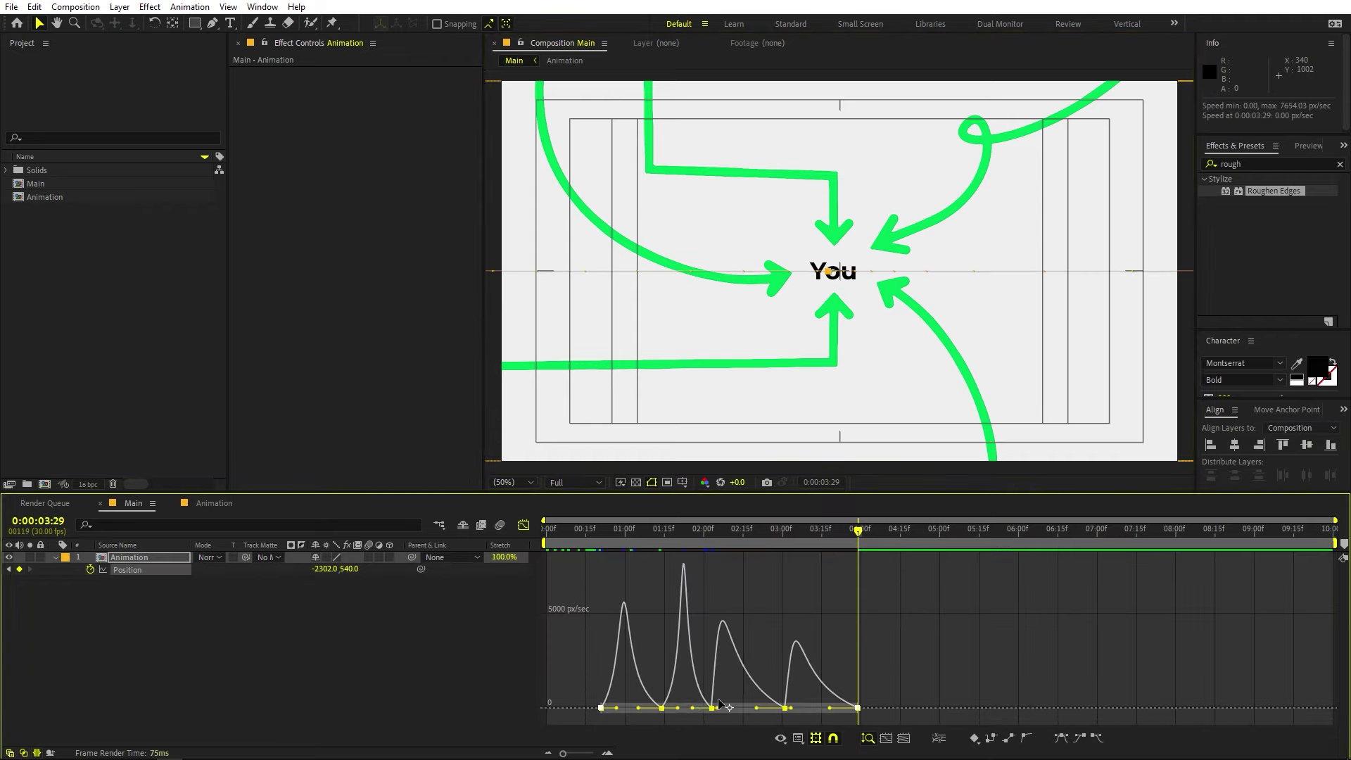
left_click_drag(612, 702, 644, 719)
key("space")
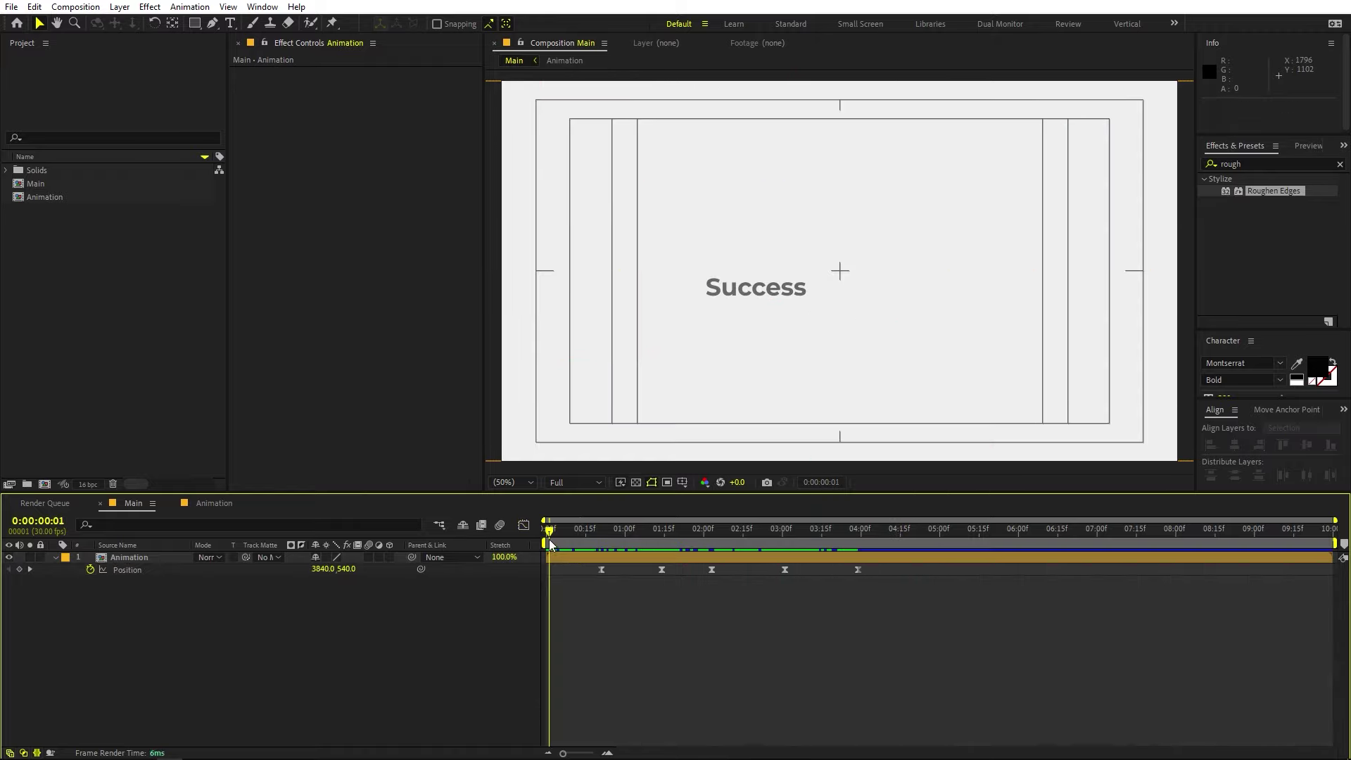
left_click_drag(551, 535, 600, 556)
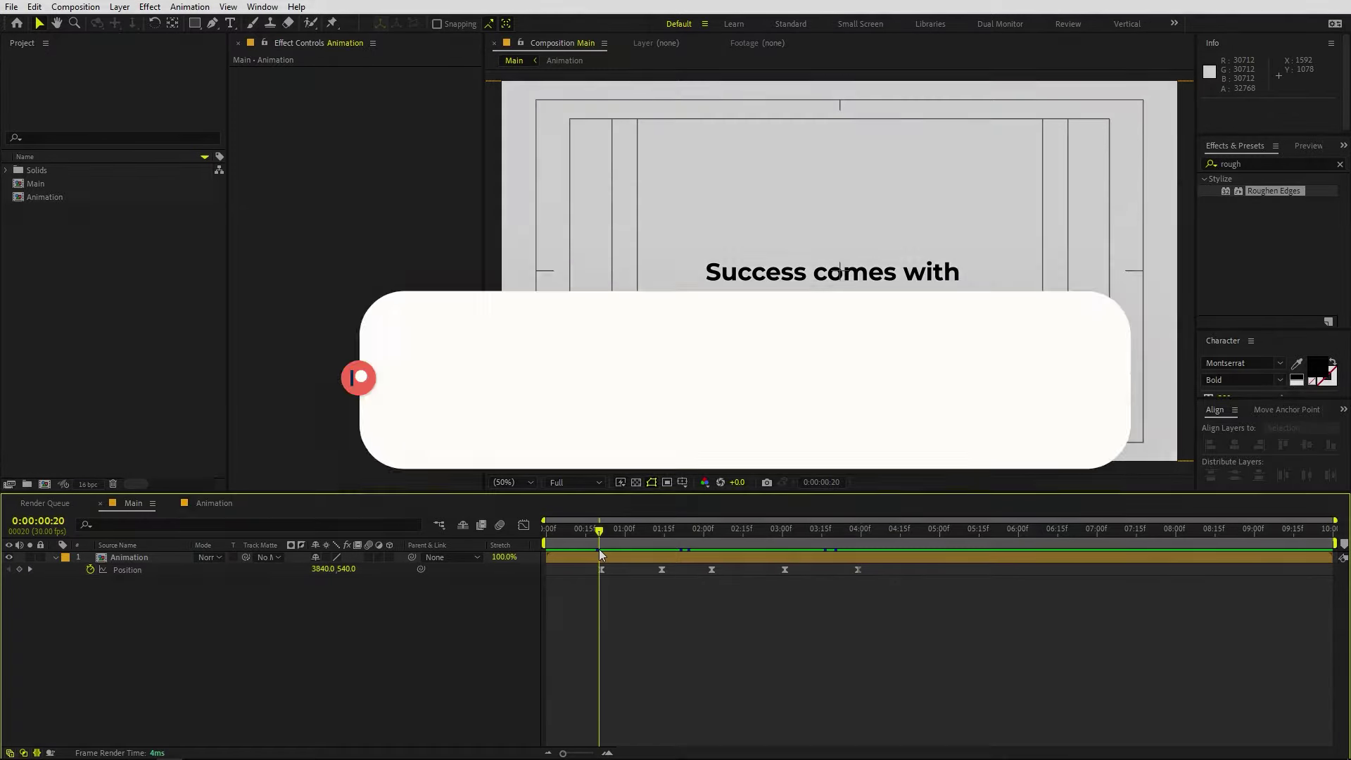